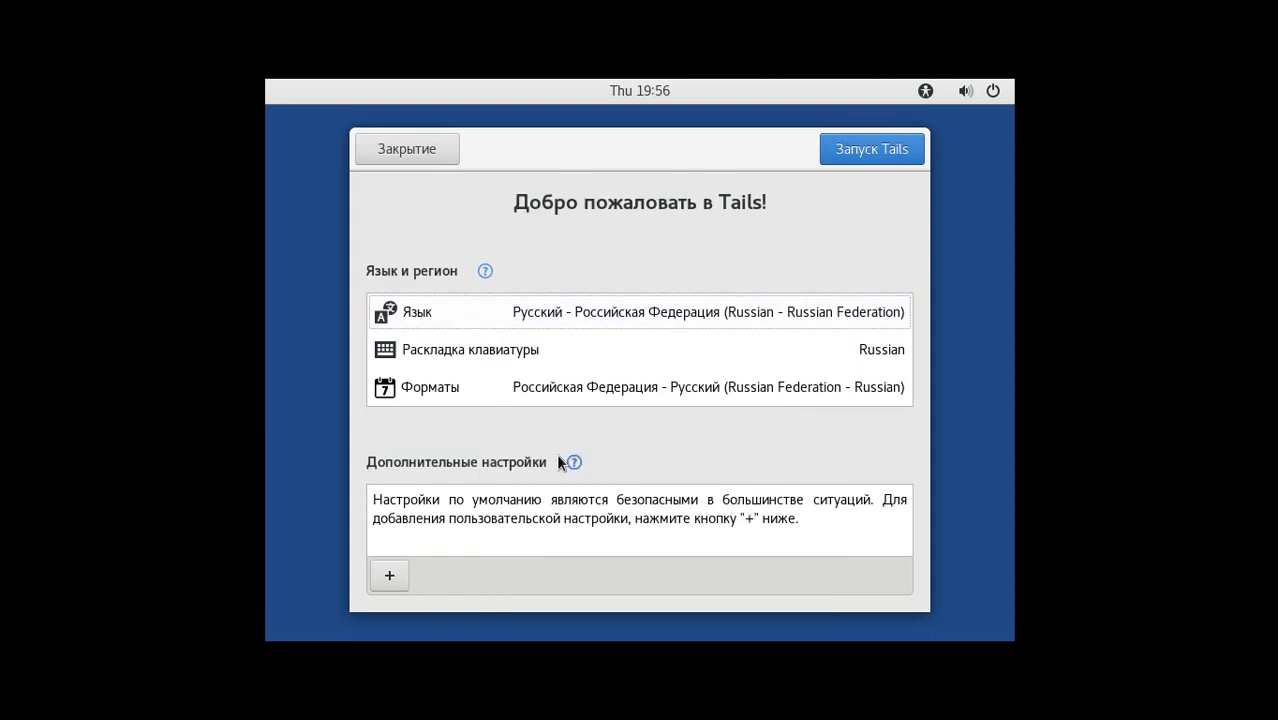
Start Tails from the greeter using the Russian language, keyboard and formats.
{"action": "left_click", "coordinate": [898, 149]}
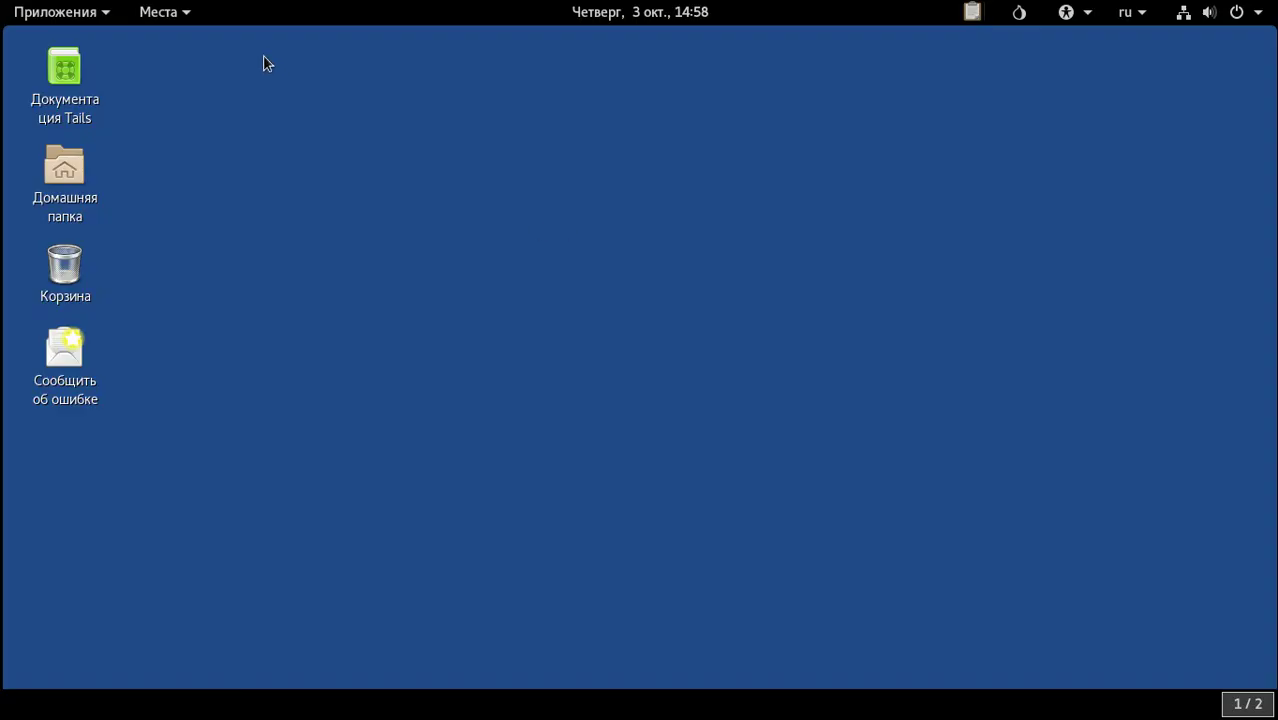
Launch the Tails persistent volume configuration from the Applications menu.
{"action": "left_click", "coordinate": [98, 22]}
{"action": "mouse_move", "coordinate": [78, 100]}
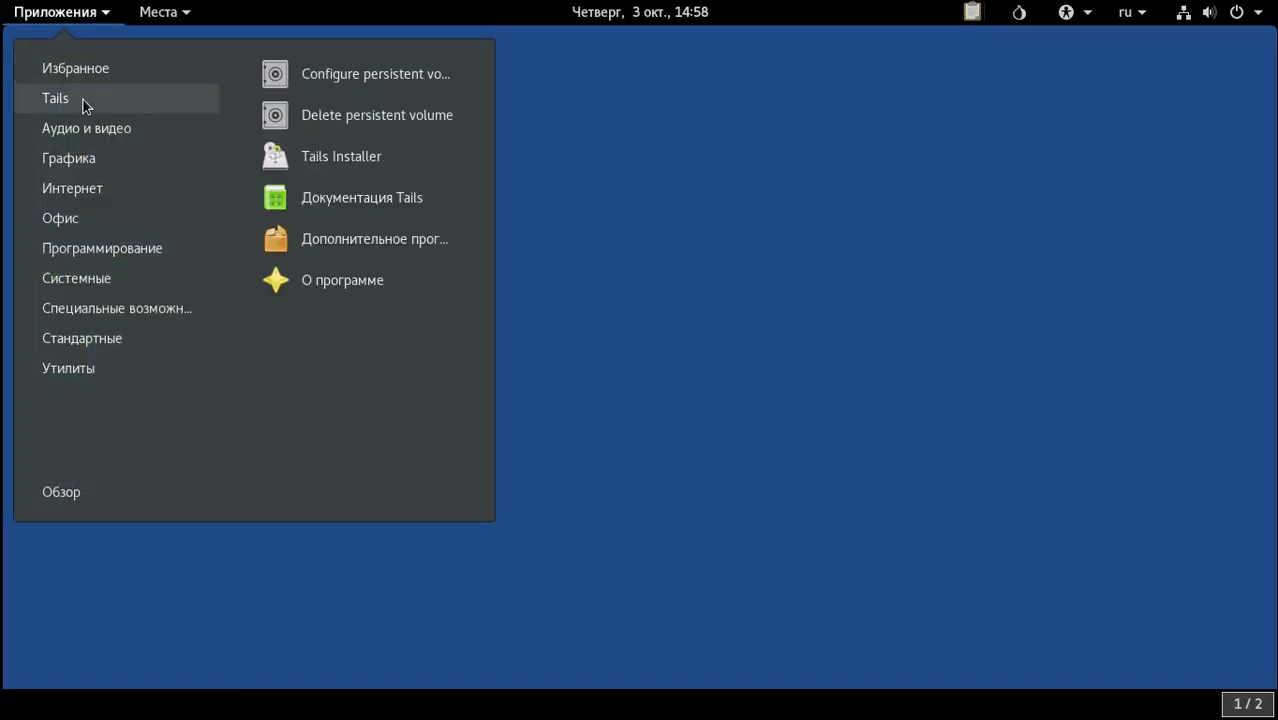
{"action": "left_click", "coordinate": [396, 84]}
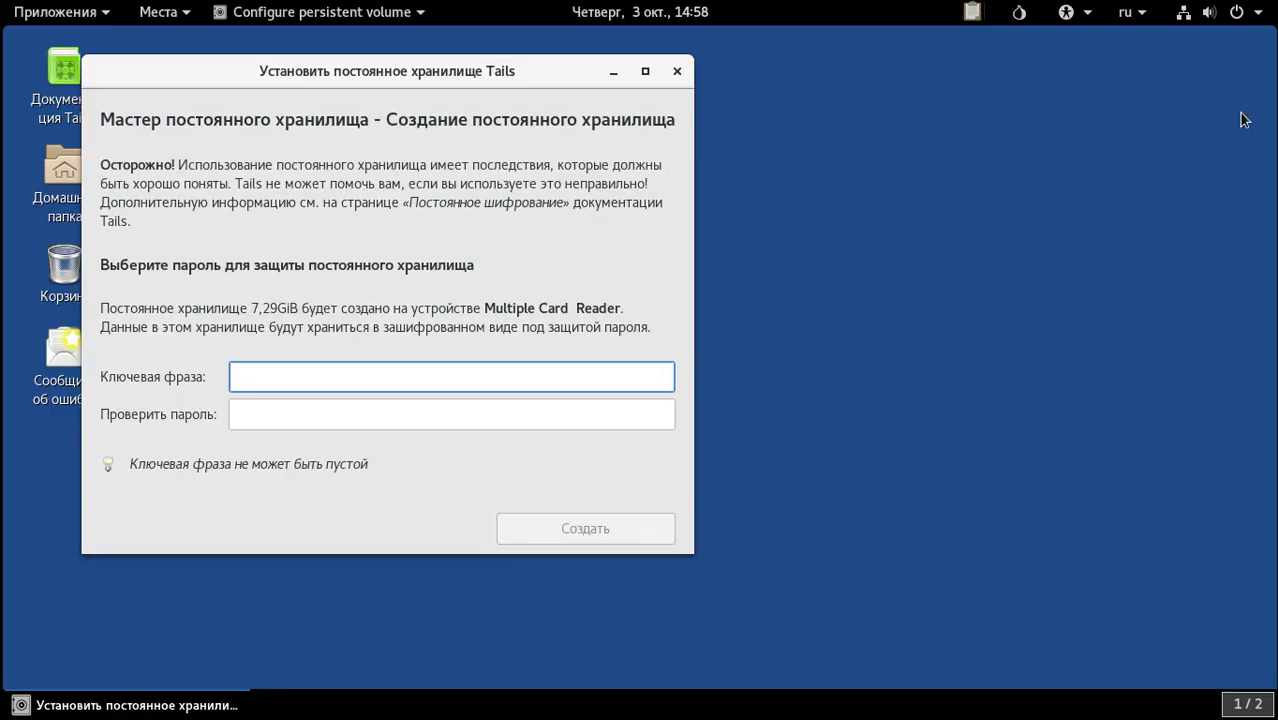
Switch the keyboard to English, enter and confirm a passphrase, and create the 7.29 GiB volume.
{"action": "left_click", "coordinate": [1128, 18]}
{"action": "key", "text": "Down"}
{"action": "key", "text": "Return"}
{"action": "type", "text": "••••••"}
{"action": "key", "text": "Tab"}
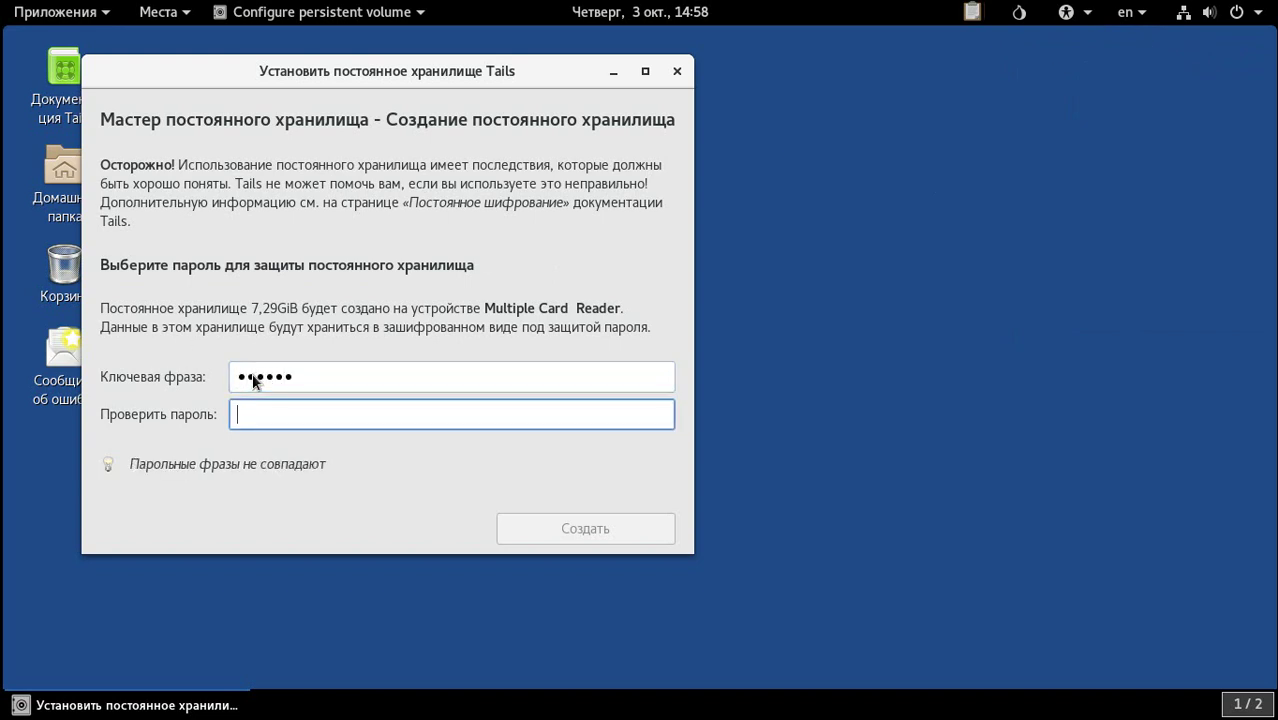
{"action": "type", "text": "••••••"}
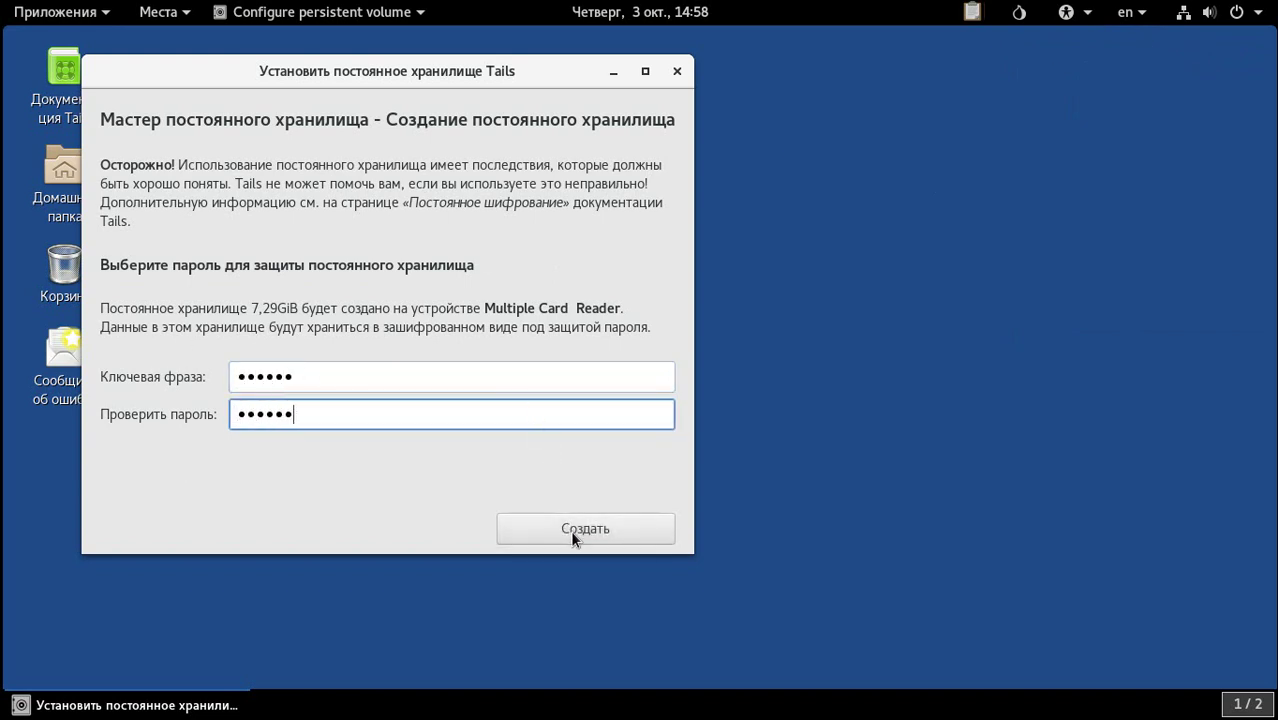
{"action": "left_click", "coordinate": [570, 530]}
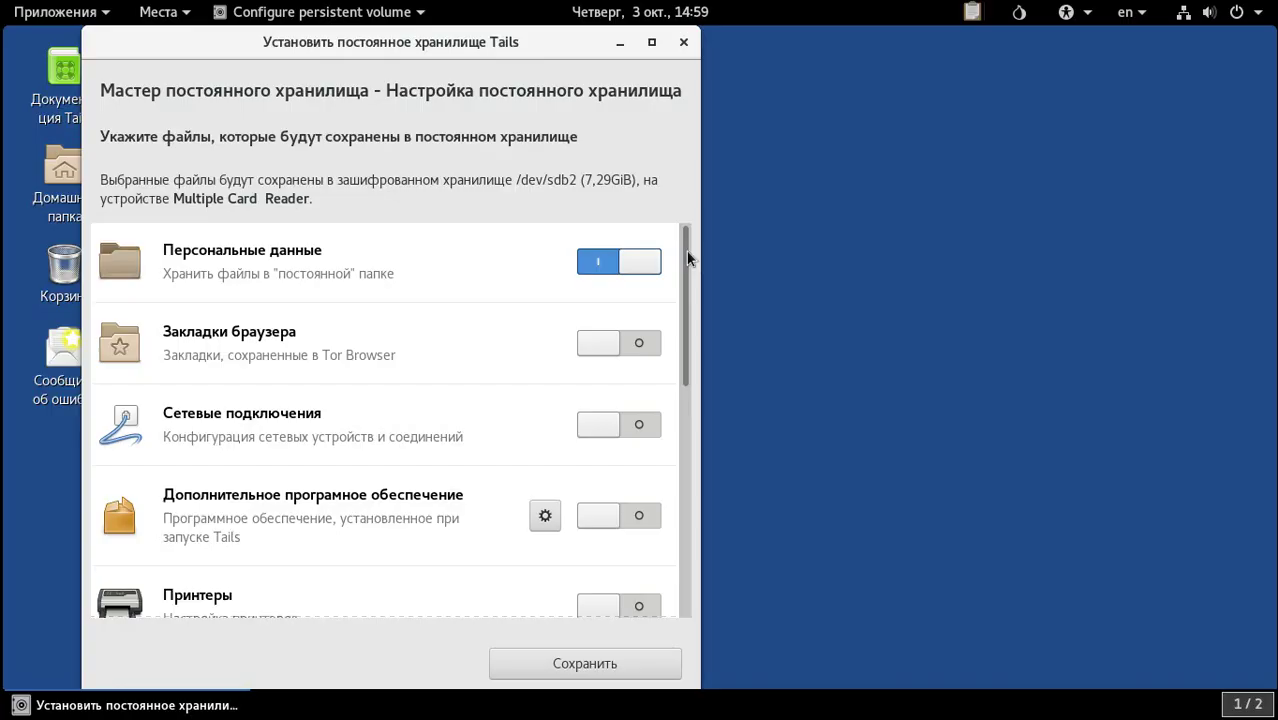
Enable persistence for Additional Software, Thunderbird, GnuPG, Bitcoin client and Pidgin, then save.
{"action": "scroll", "coordinate": [690, 308], "scroll_direction": "down", "scroll_amount": 3}
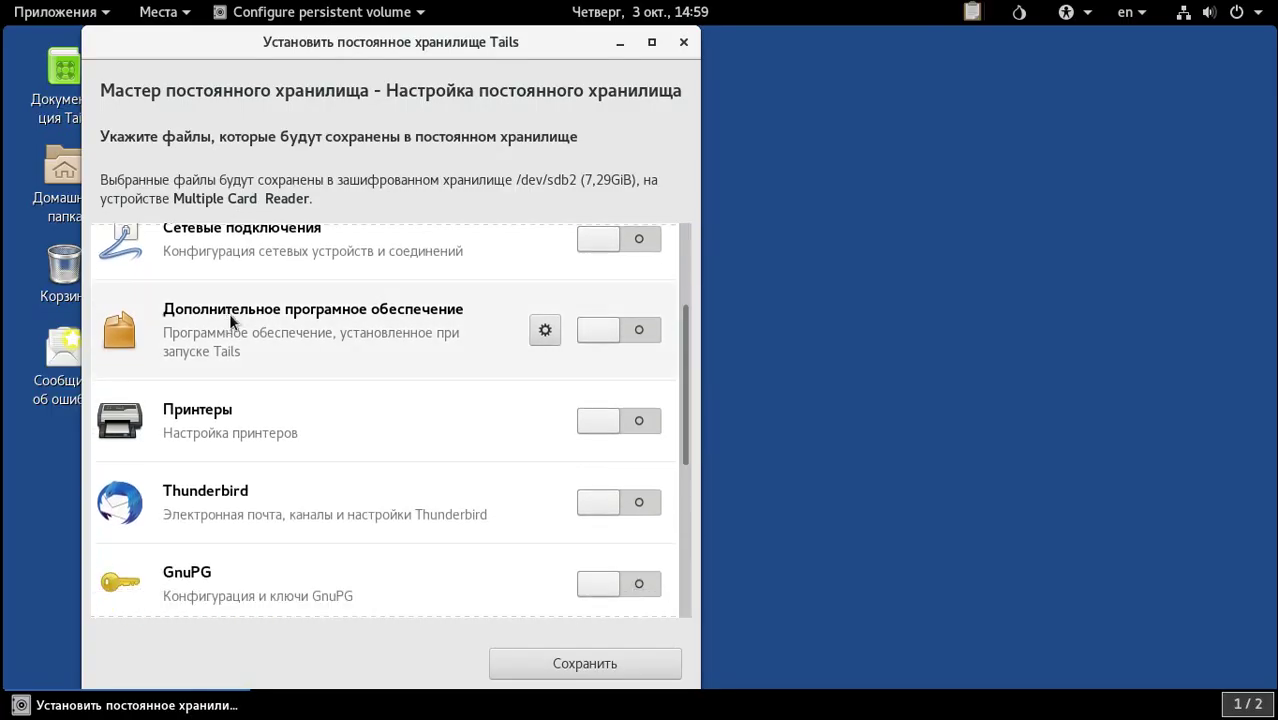
{"action": "left_click", "coordinate": [643, 338]}
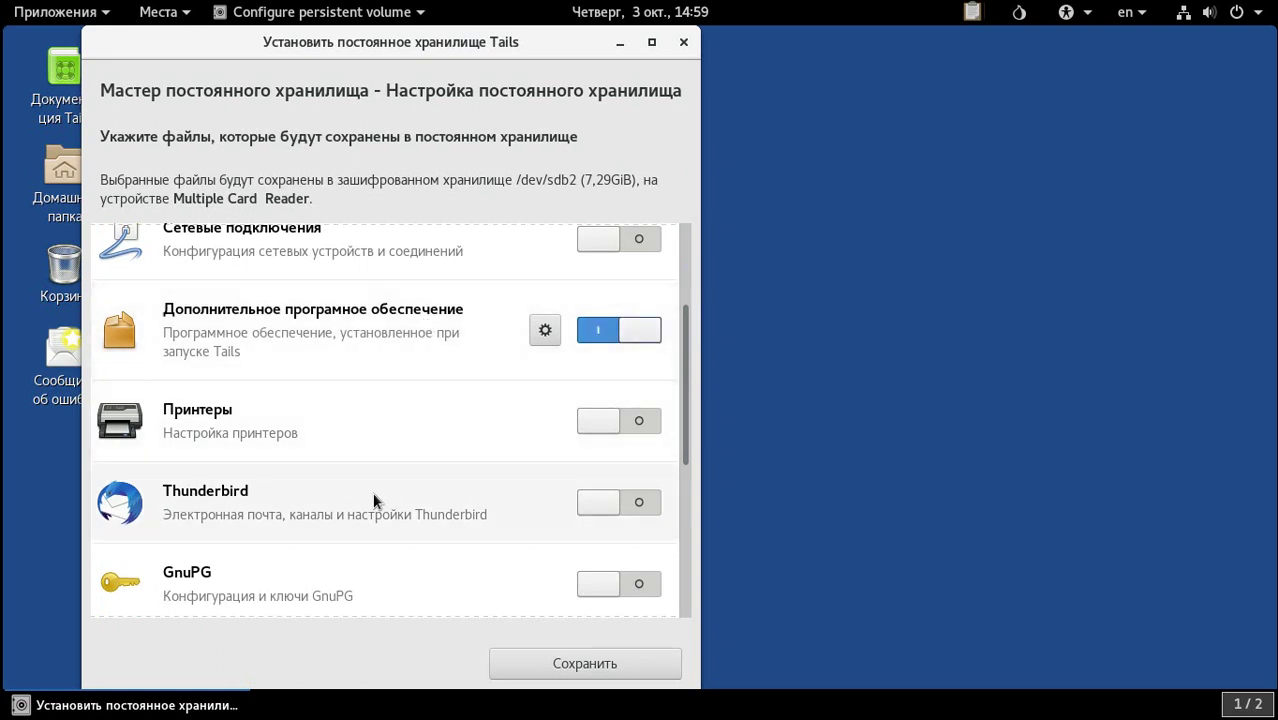
{"action": "left_click", "coordinate": [629, 500]}
{"action": "left_click", "coordinate": [636, 584]}
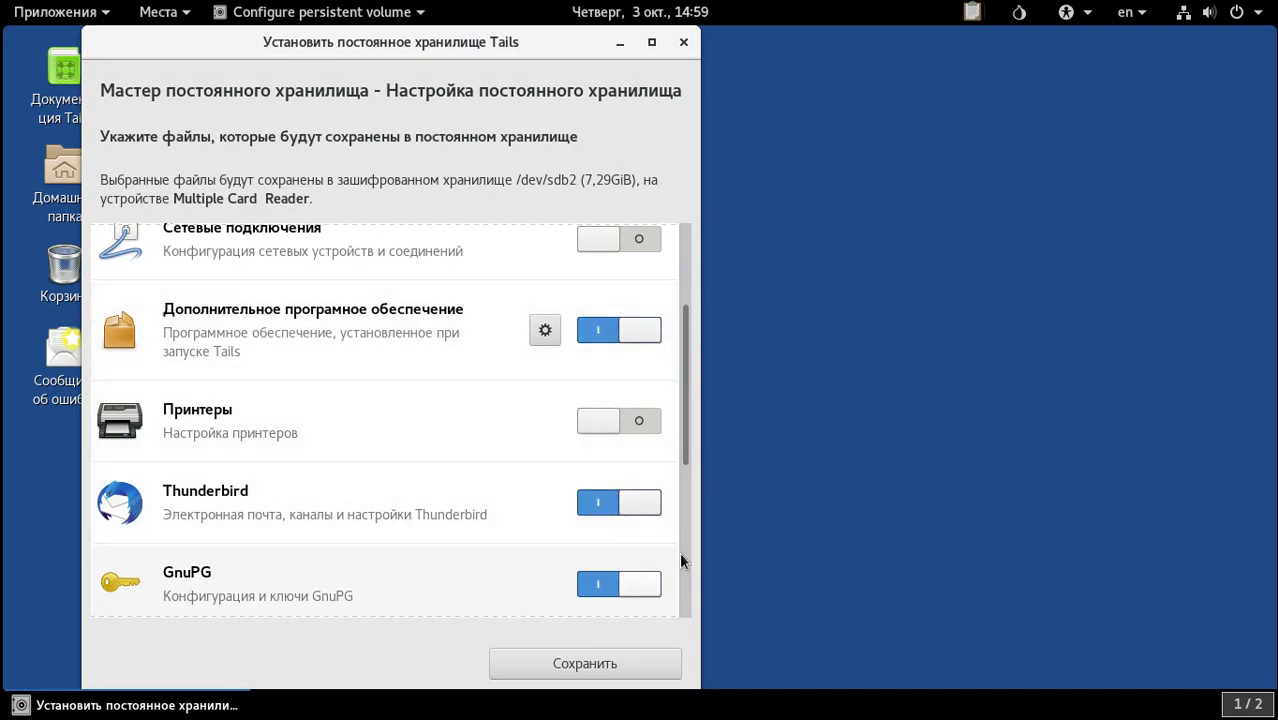
{"action": "left_click_drag", "start_coordinate": [686, 337], "coordinate": [688, 495]}
{"action": "left_click", "coordinate": [635, 316]}
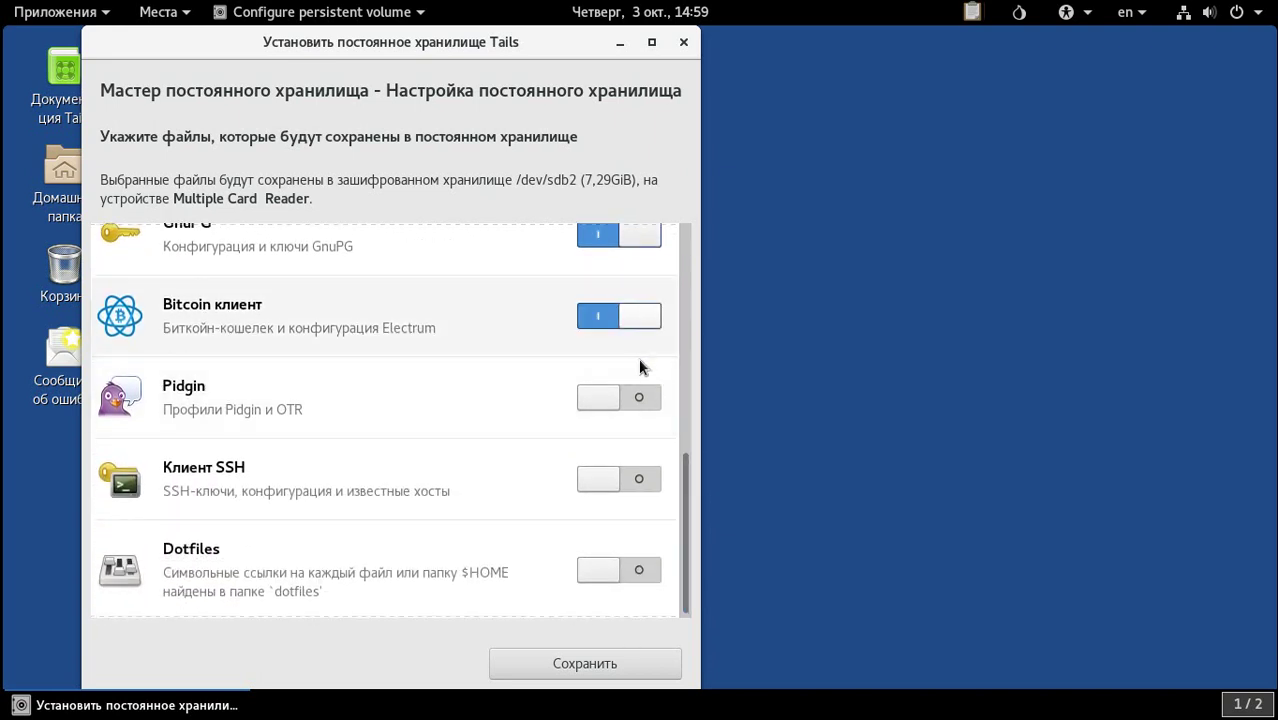
{"action": "left_click", "coordinate": [643, 399]}
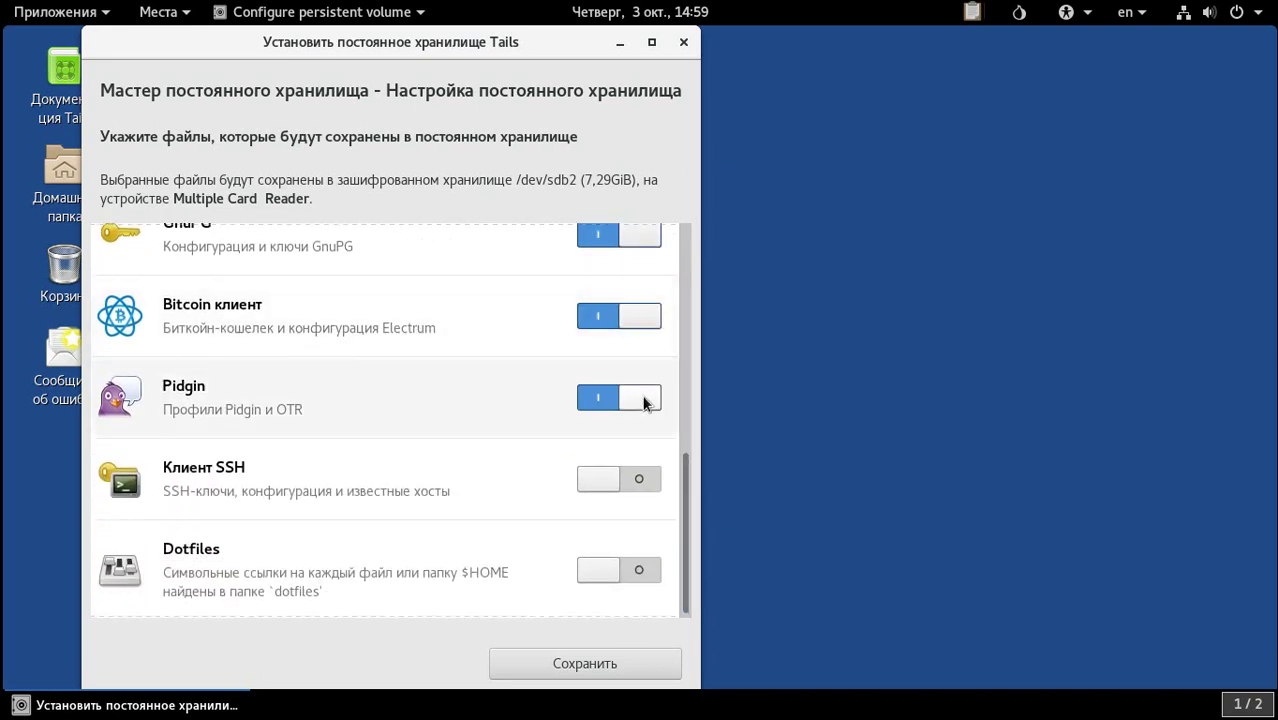
{"action": "left_click", "coordinate": [616, 661]}
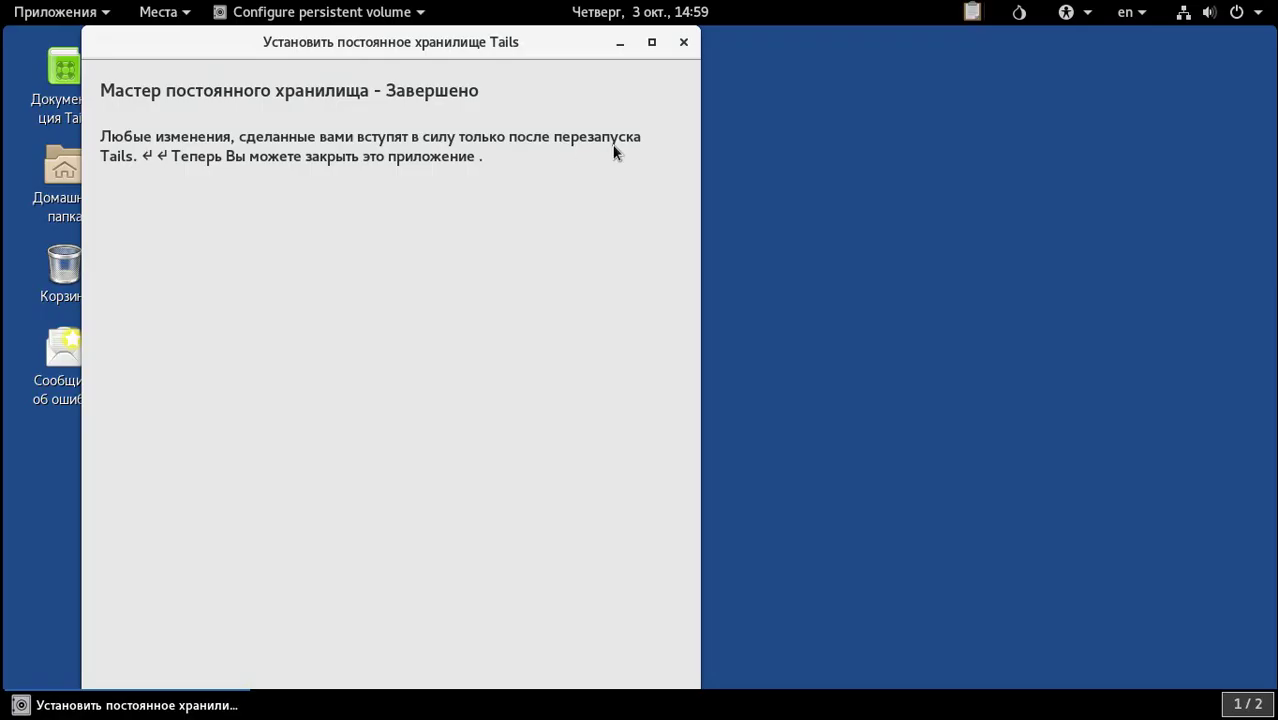
Close the finished persistence wizard and restart Tails from the system menu.
{"action": "left_click", "coordinate": [683, 42]}
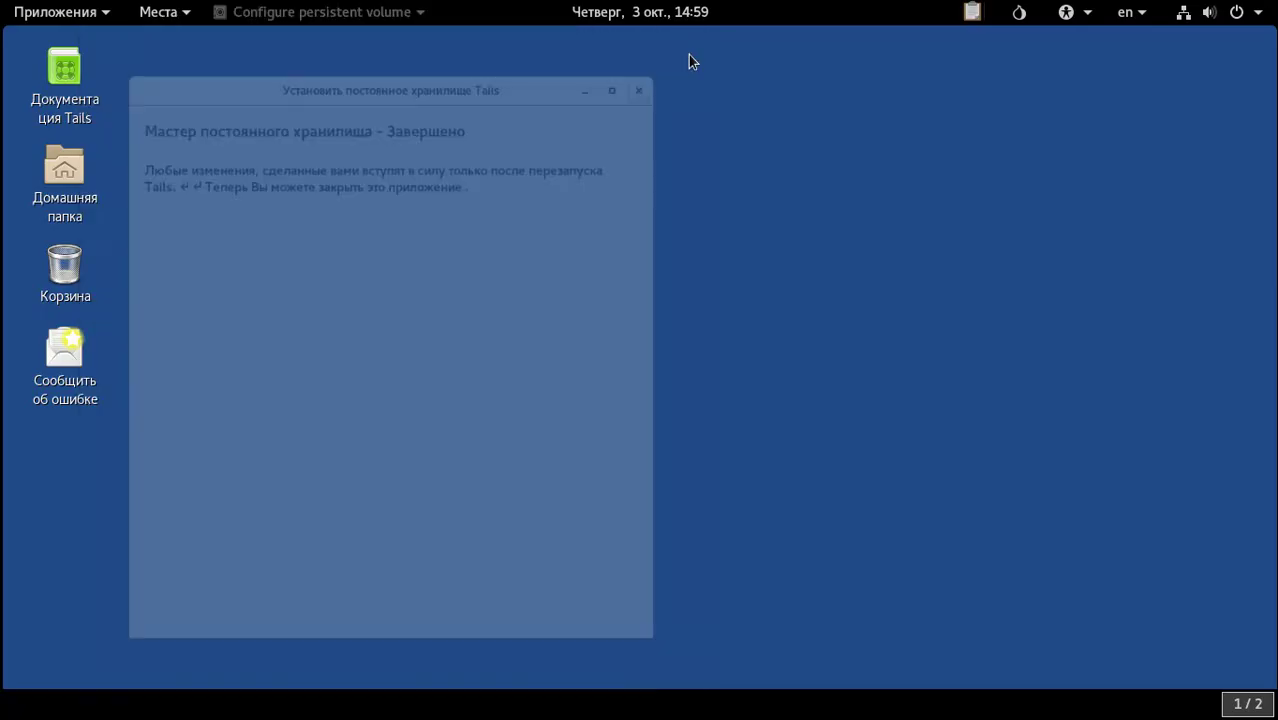
{"action": "left_click", "coordinate": [1242, 14]}
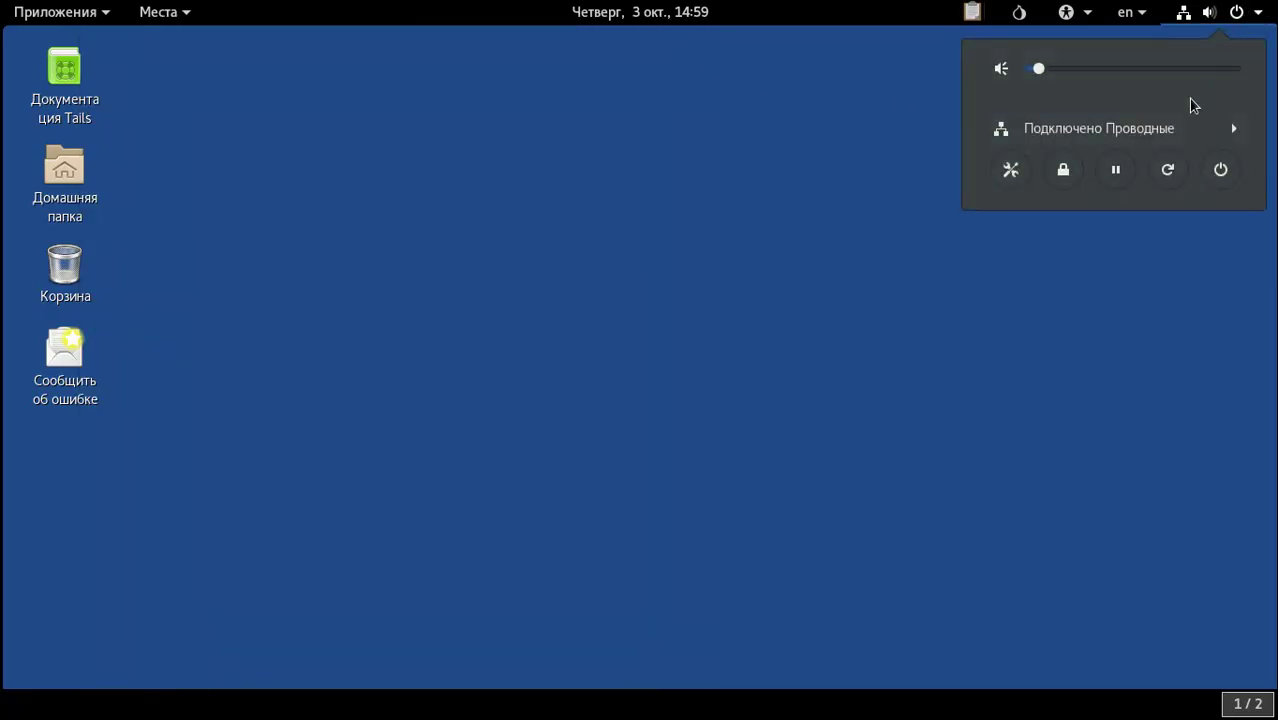
{"action": "left_click", "coordinate": [1168, 170]}
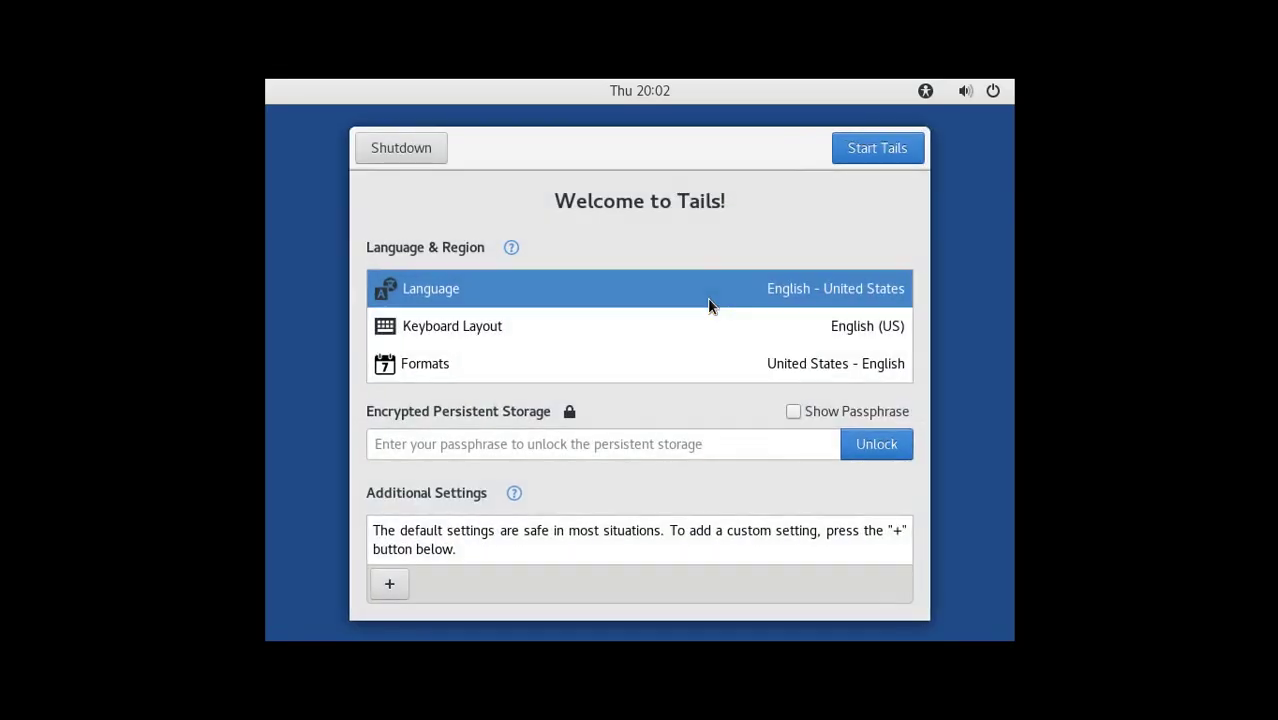
Set the greeter language to Русский - Российская Федерация.
{"action": "left_click", "coordinate": [534, 290]}
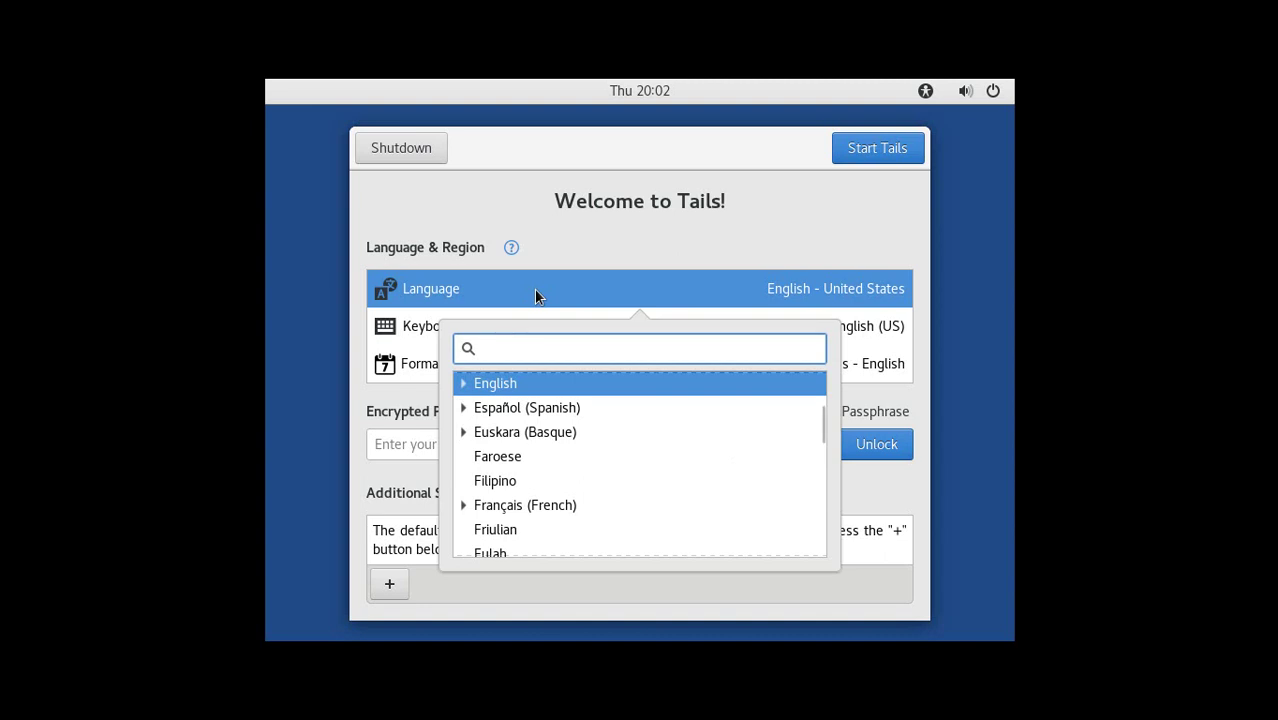
{"action": "type", "text": "Rus"}
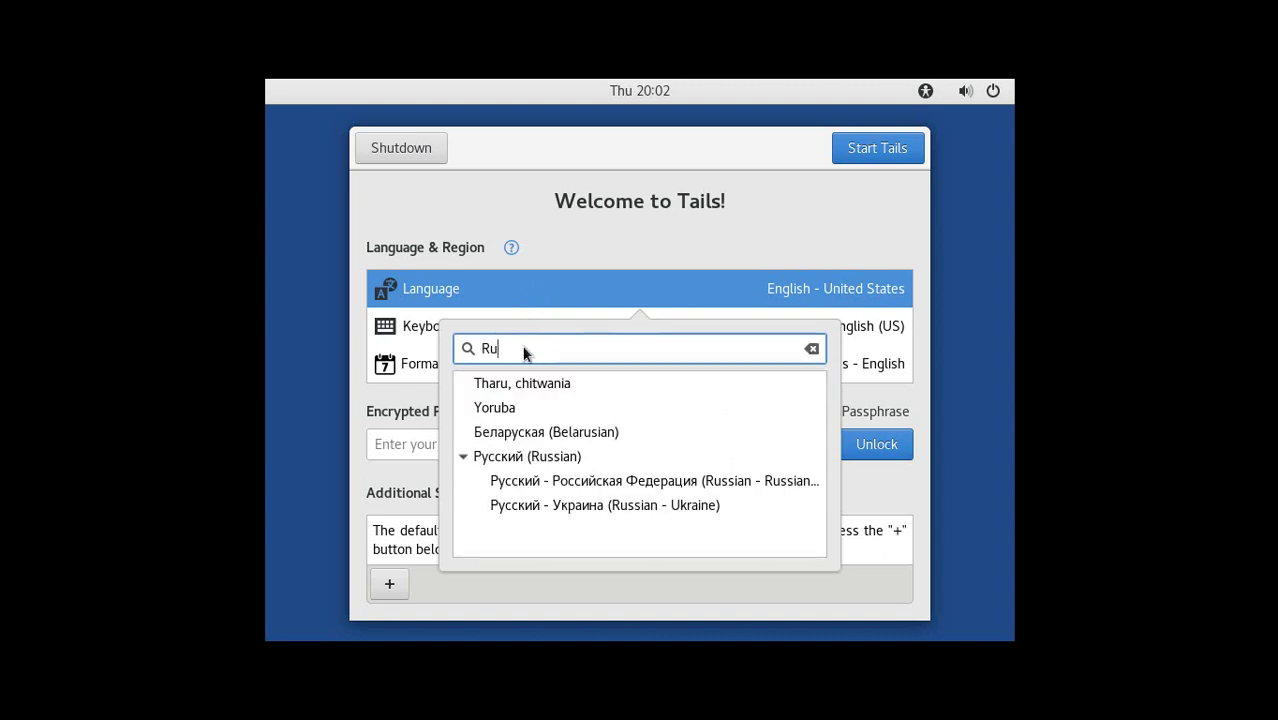
{"action": "left_click", "coordinate": [608, 430]}
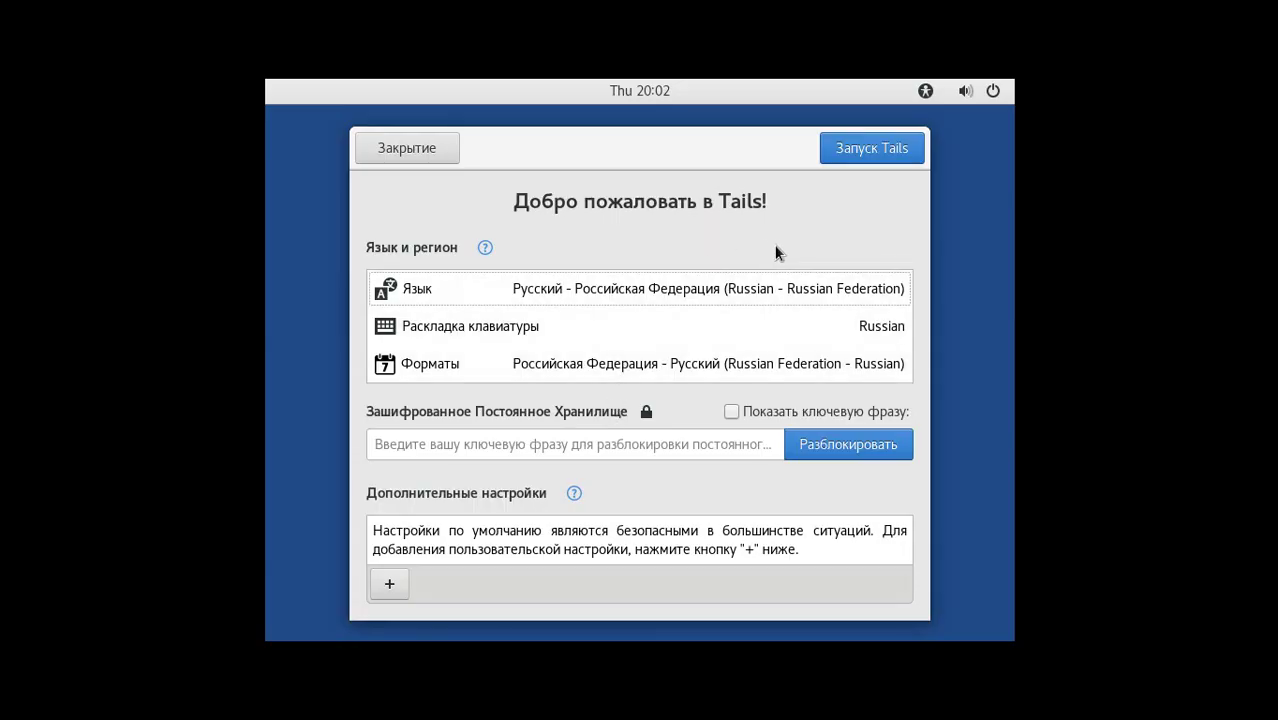
Set the keyboard layout to English (Australian).
{"action": "left_click", "coordinate": [836, 334]}
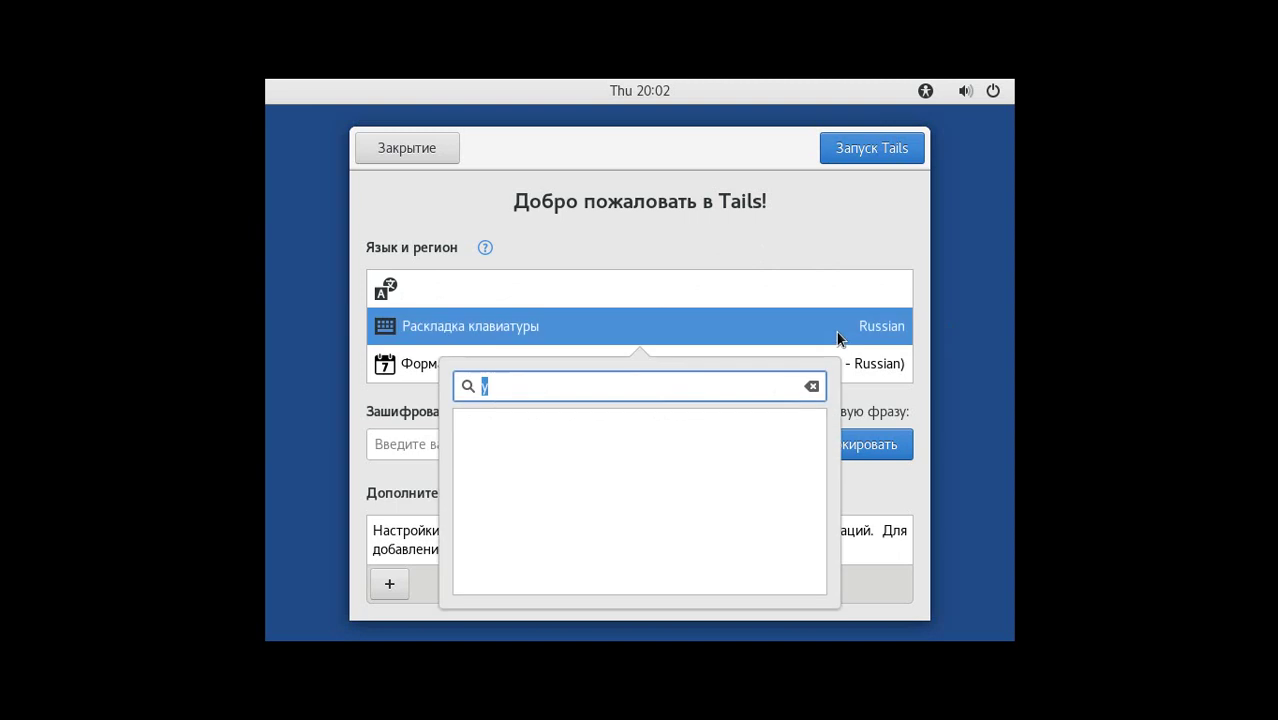
{"action": "scroll", "coordinate": [677, 472], "scroll_direction": "down", "scroll_amount": 5}
{"action": "scroll", "coordinate": [672, 468], "scroll_direction": "down", "scroll_amount": 3}
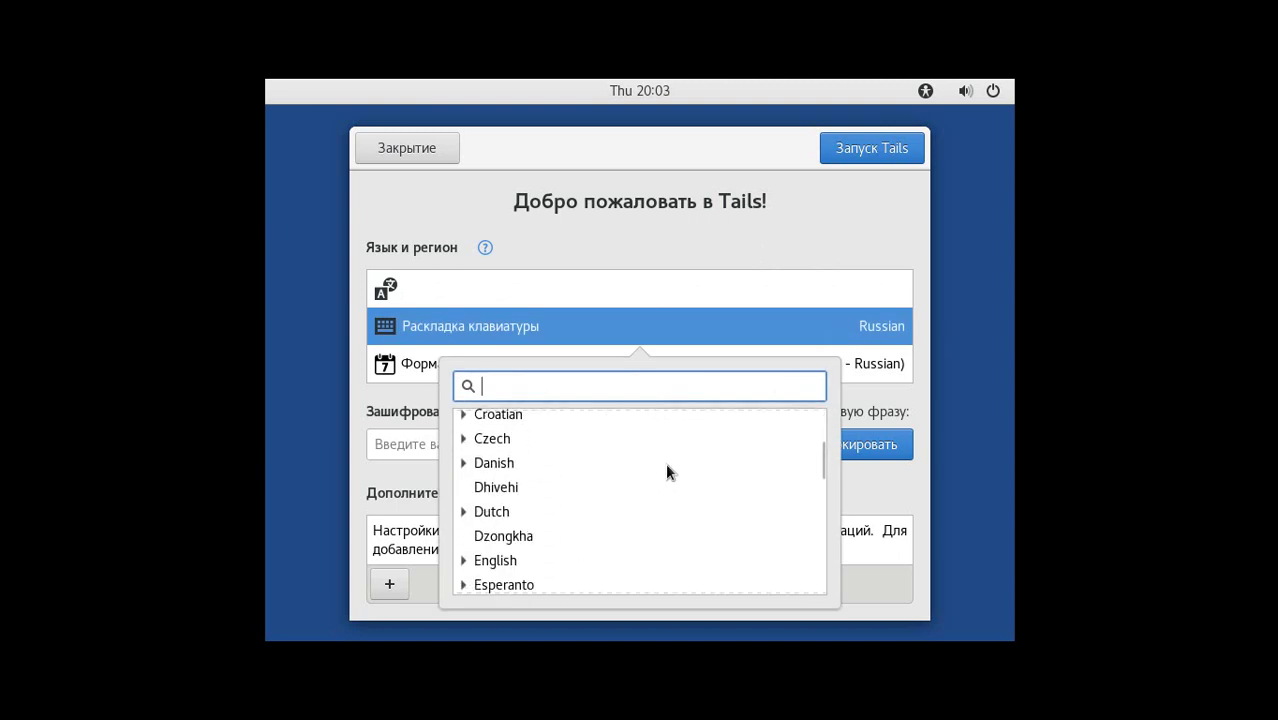
{"action": "left_click", "coordinate": [528, 552]}
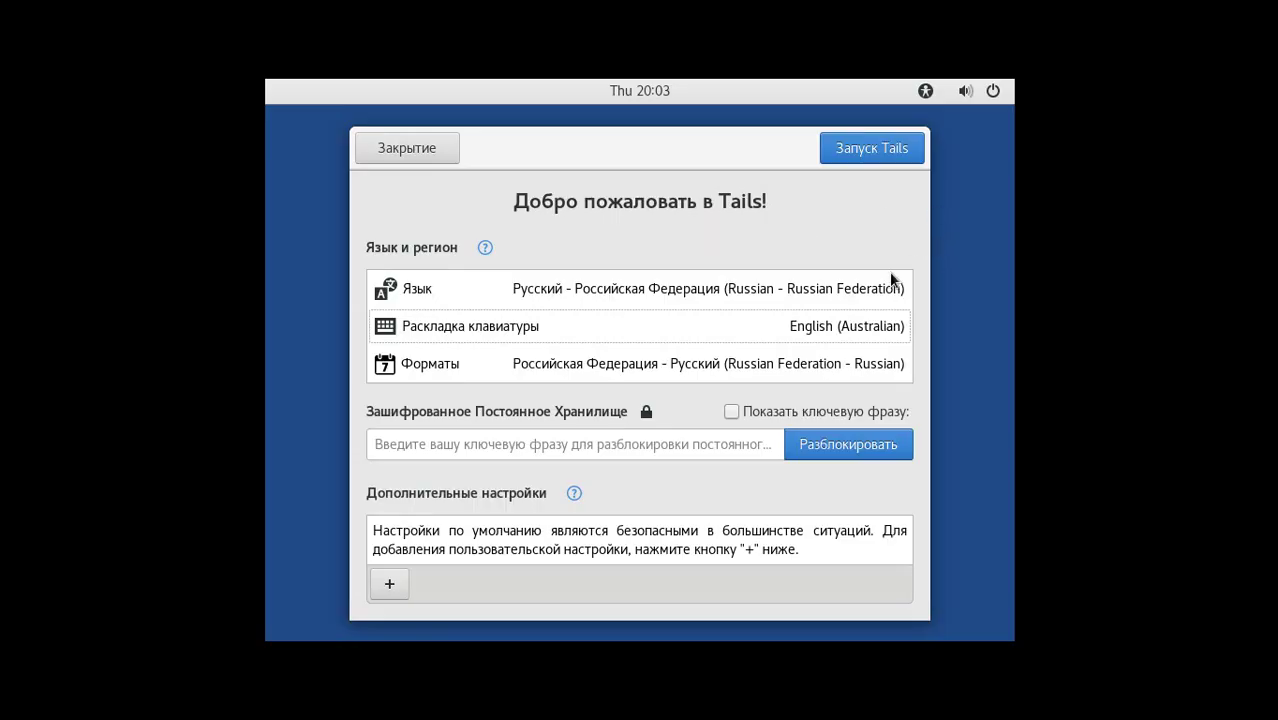
{"action": "left_click", "coordinate": [656, 449]}
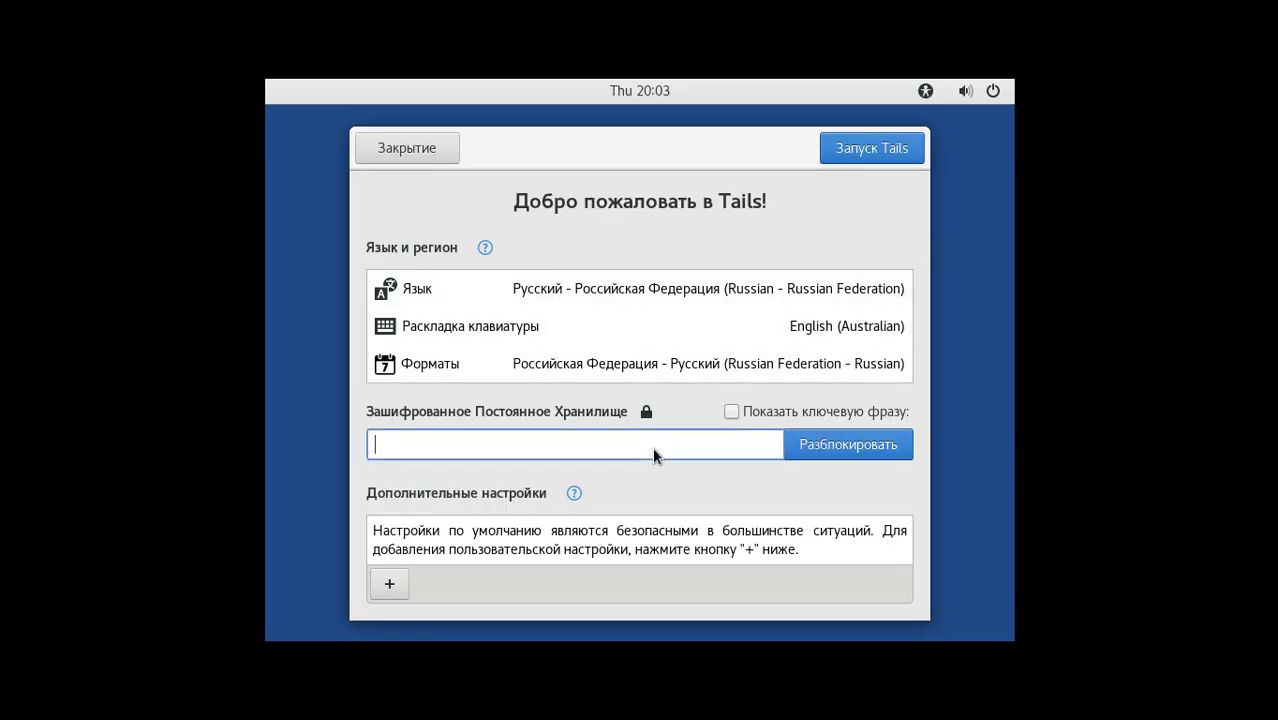
Unlock the persistent storage, add an administrator password setting, and start Tails.
{"action": "type", "text": "••••••"}
{"action": "left_click", "coordinate": [840, 445]}
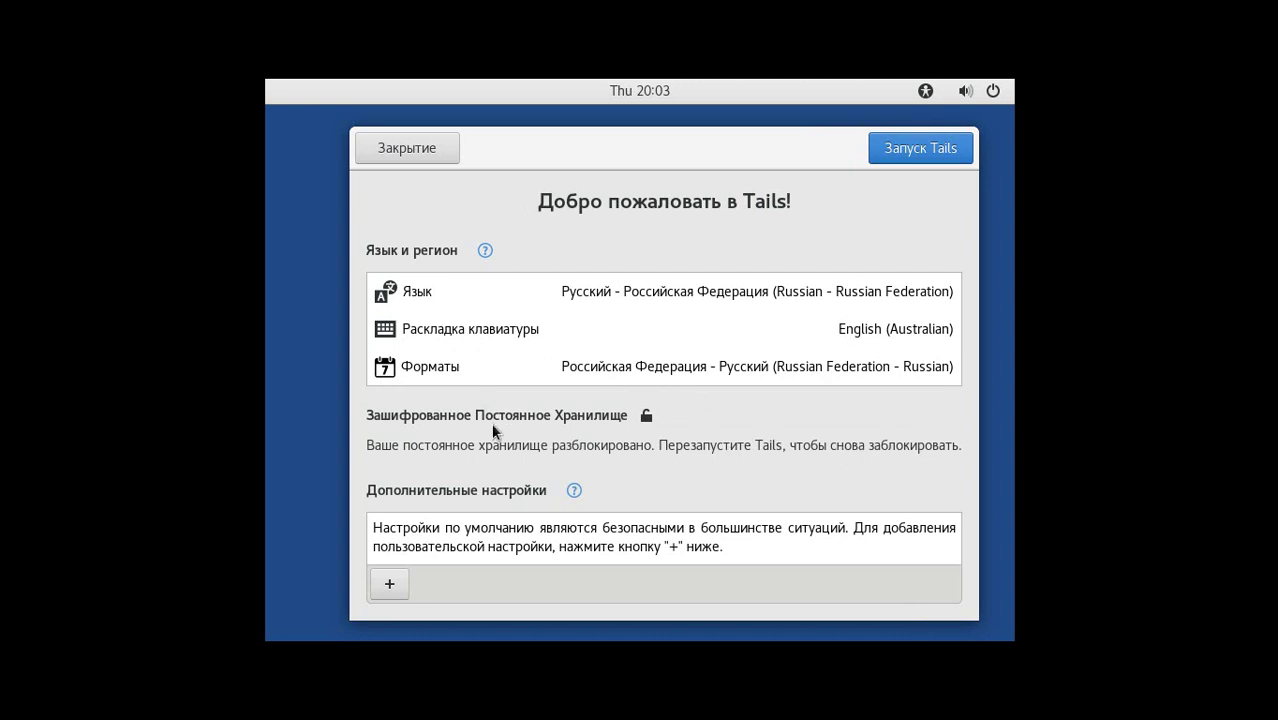
{"action": "left_click", "coordinate": [390, 583]}
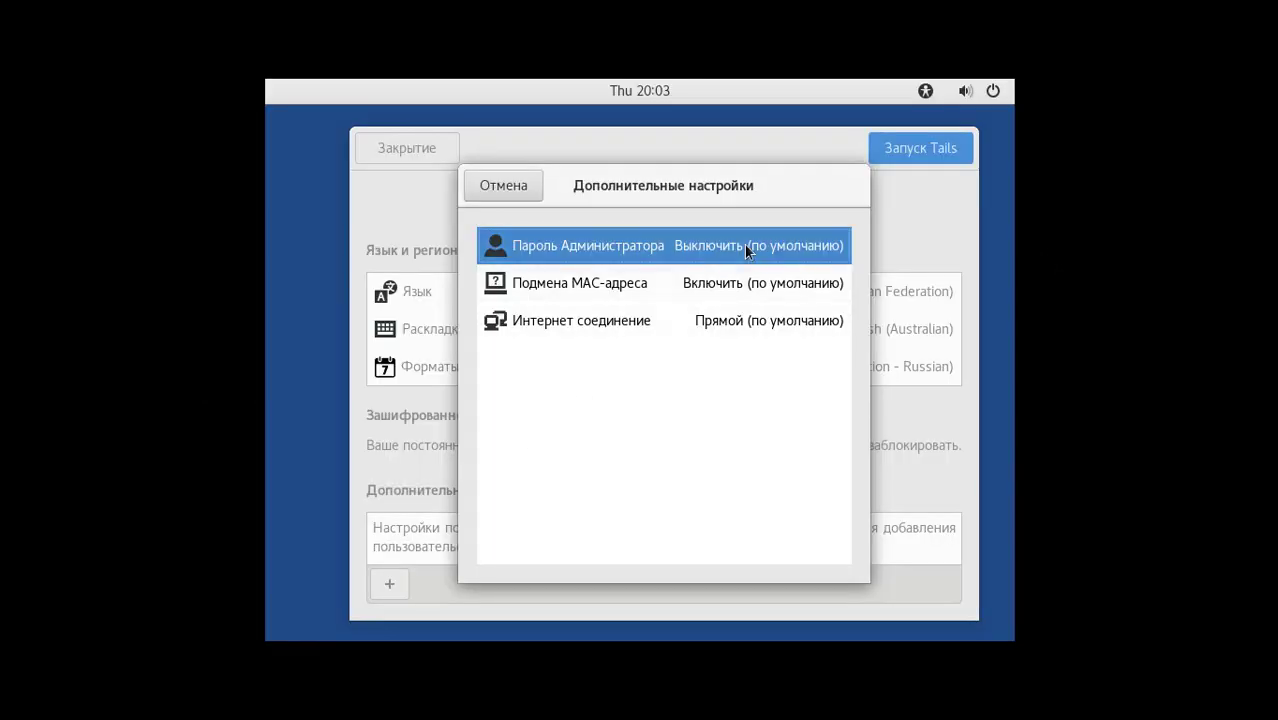
{"action": "left_click", "coordinate": [775, 248]}
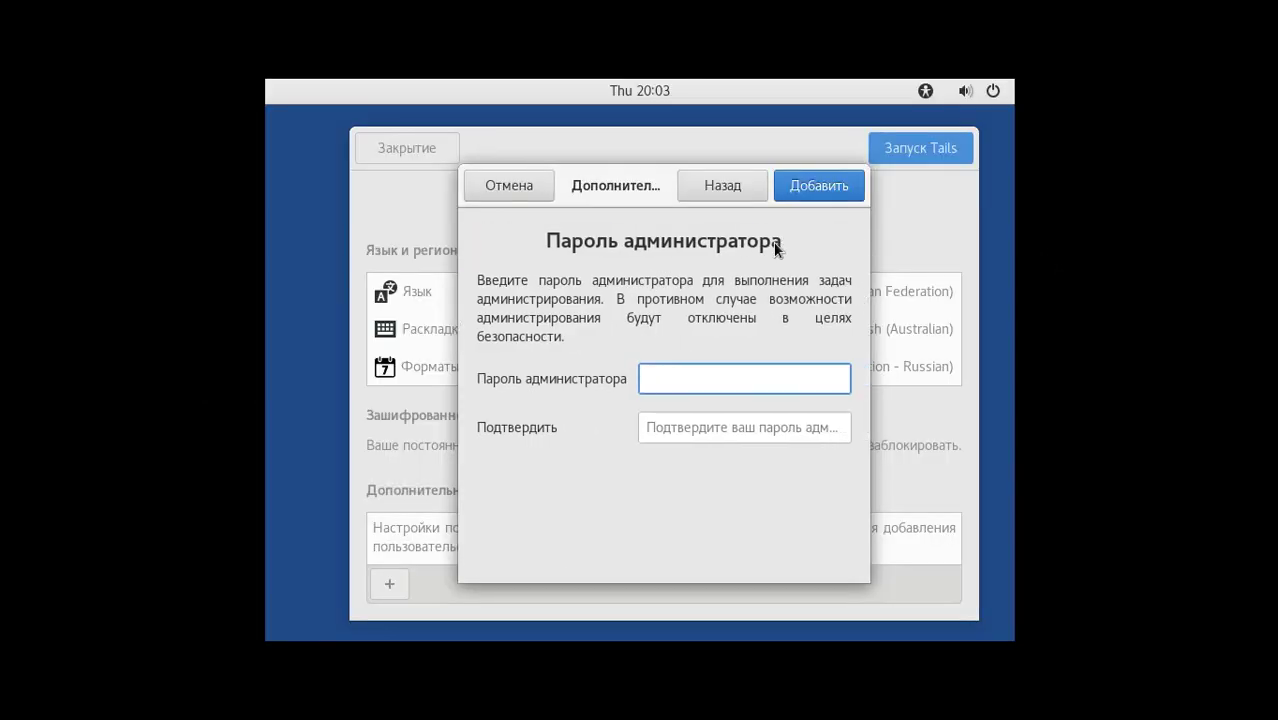
{"action": "key", "text": "Tab"}
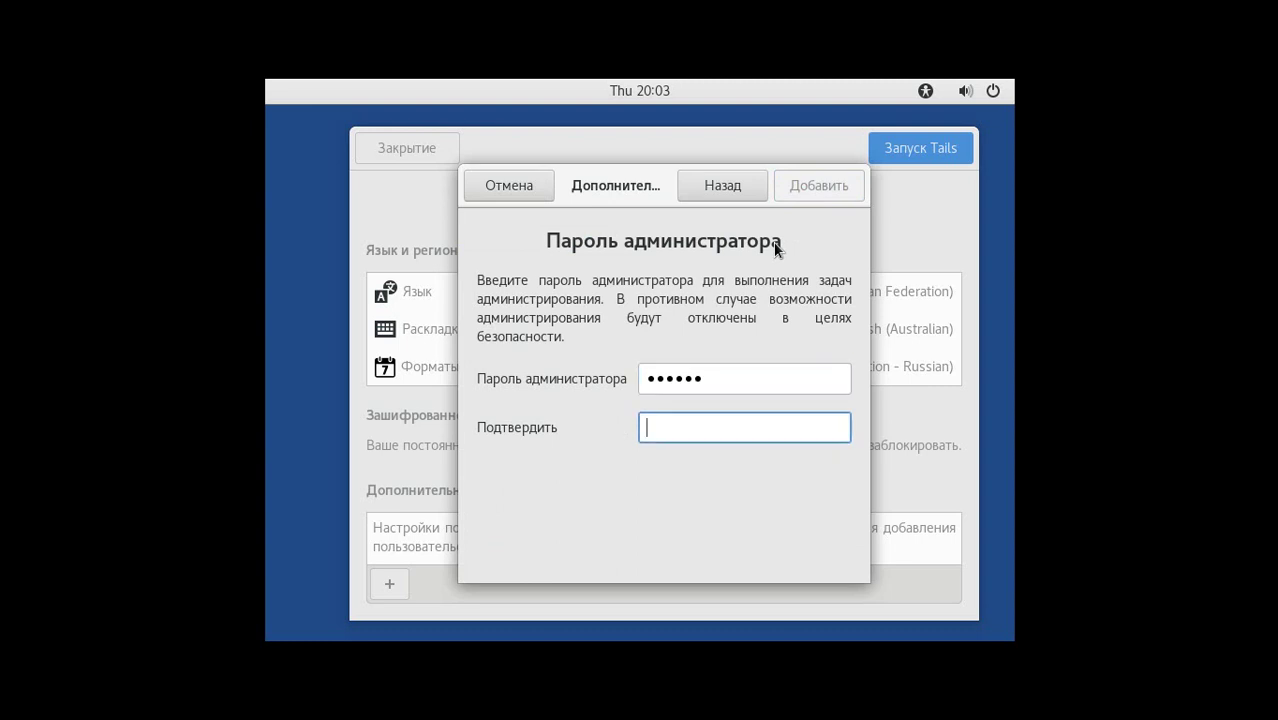
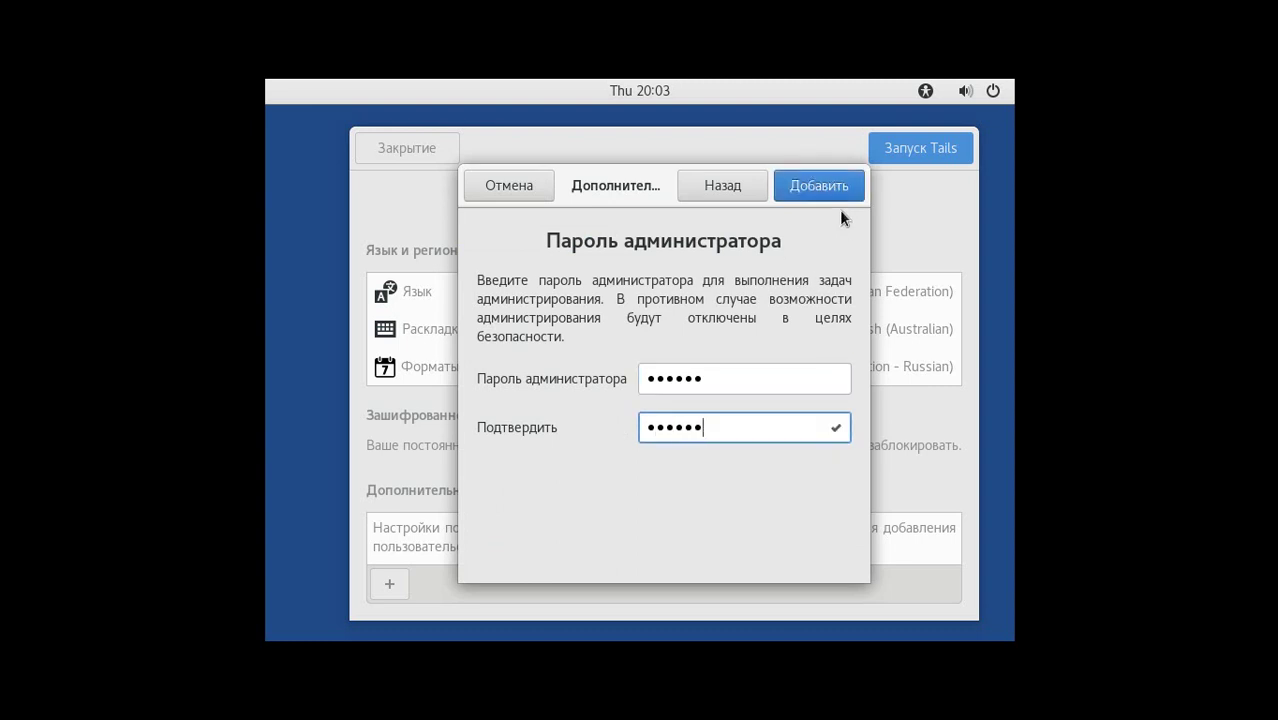
{"action": "left_click", "coordinate": [829, 188]}
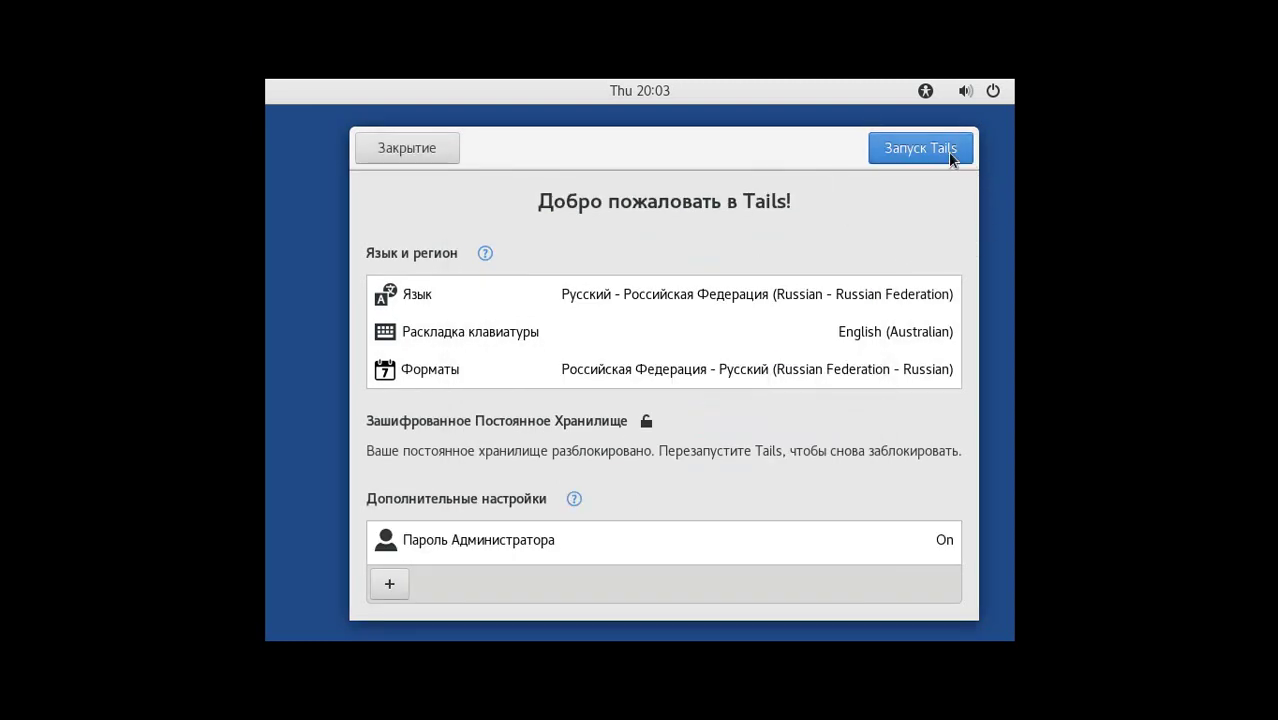
{"action": "left_click", "coordinate": [950, 155]}
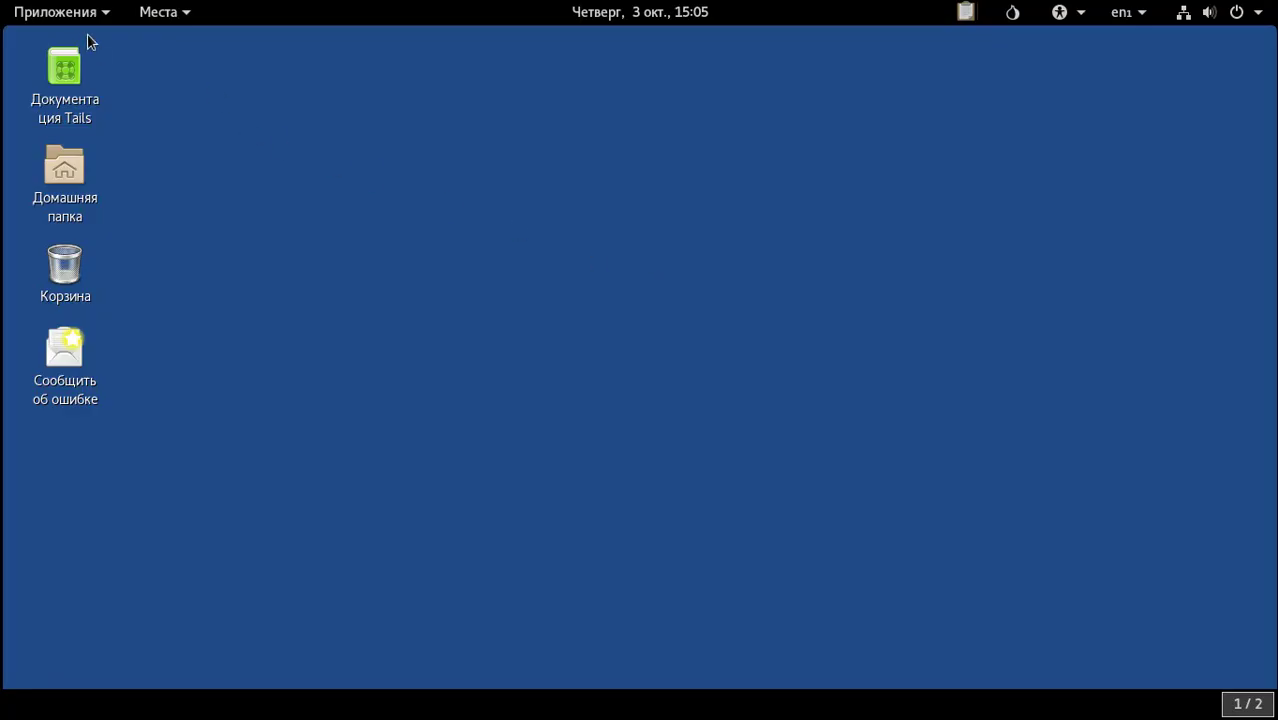
Launch Tor Browser from the Applications menu.
{"action": "left_click", "coordinate": [74, 14]}
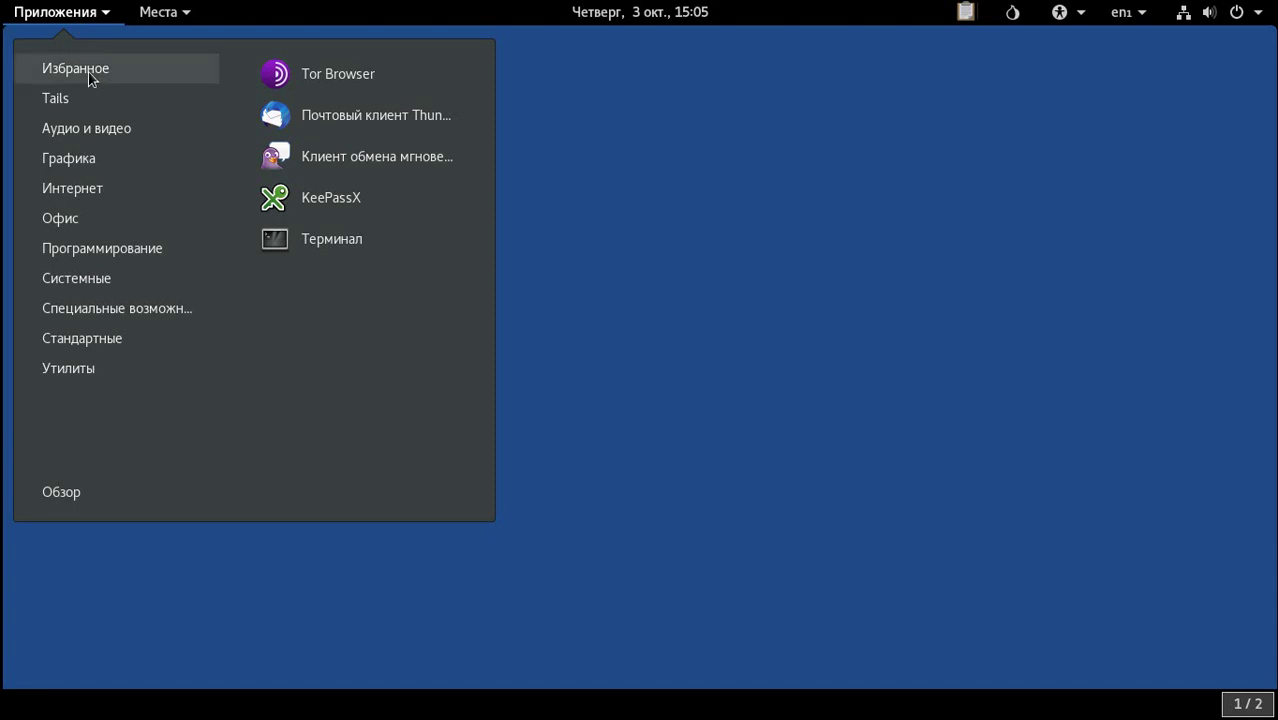
{"action": "left_click", "coordinate": [330, 75]}
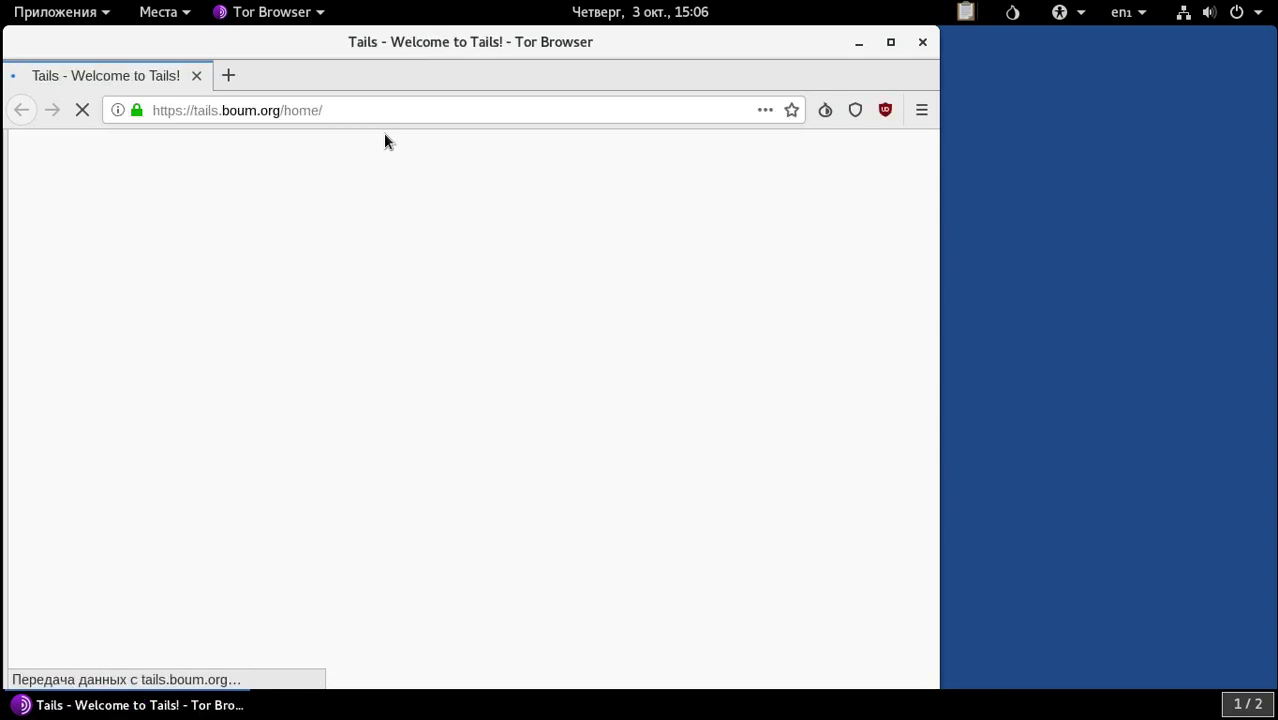
Maximize Tor Browser and go to anonymous-vpn.biz.
{"action": "left_click", "coordinate": [889, 43]}
{"action": "left_click", "coordinate": [1203, 152]}
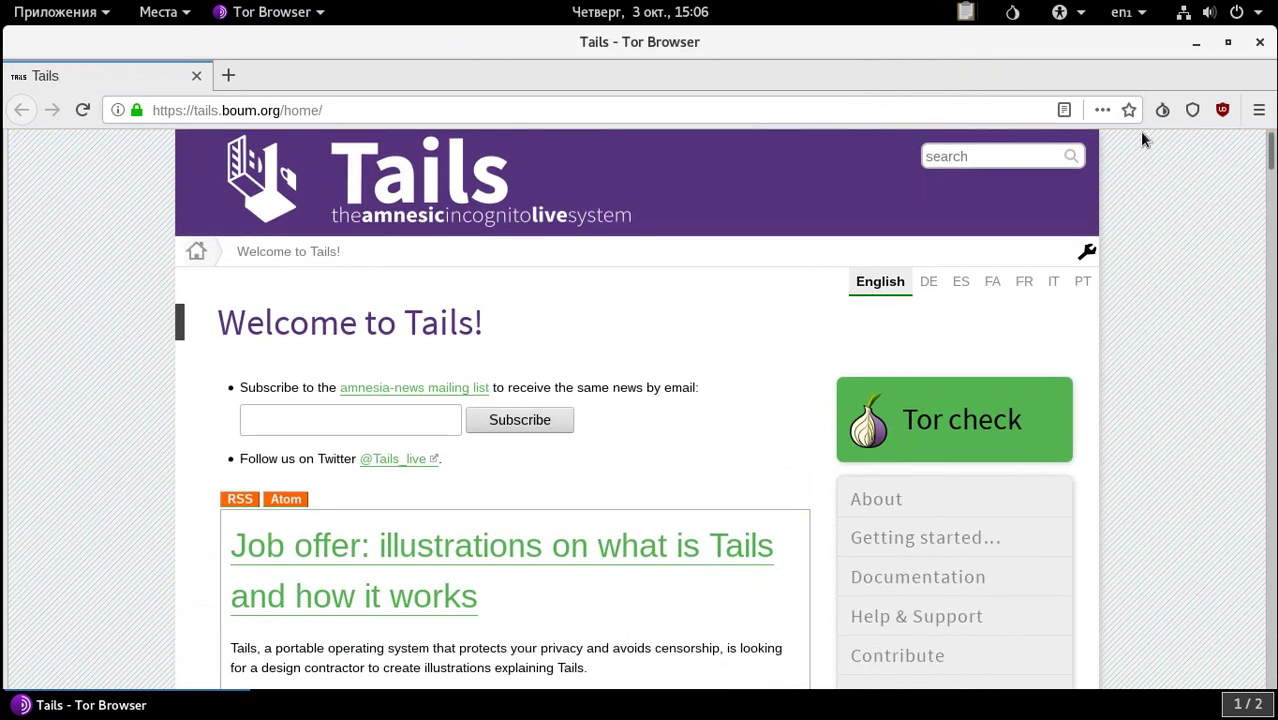
{"action": "left_click", "coordinate": [684, 119]}
{"action": "left_click", "coordinate": [593, 112]}
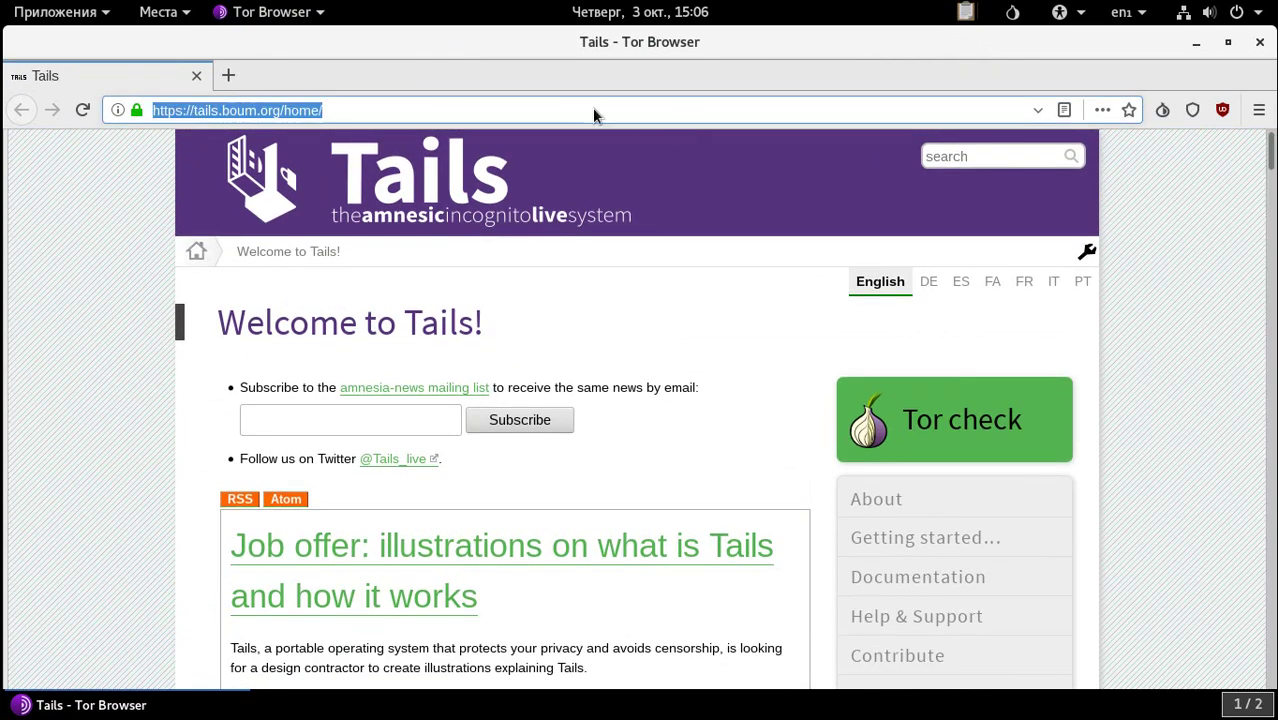
{"action": "type", "text": "anonym"}
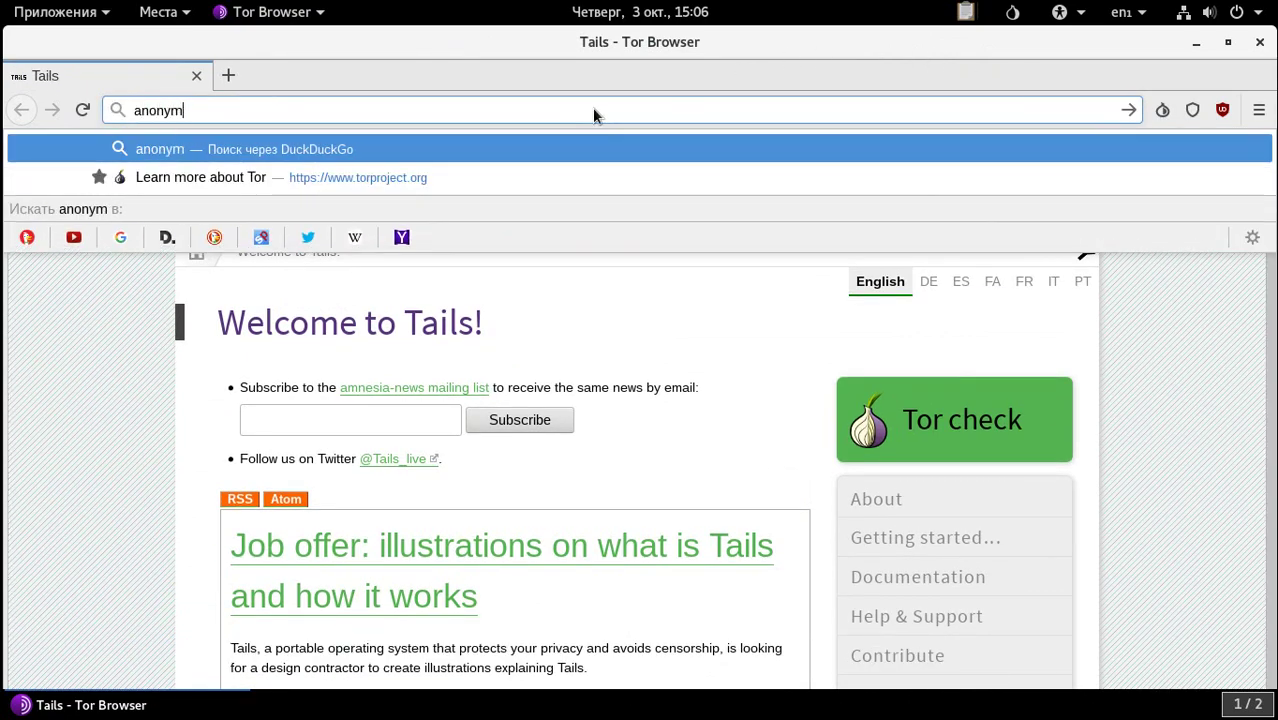
{"action": "type", "text": "ous-vpn.biz"}
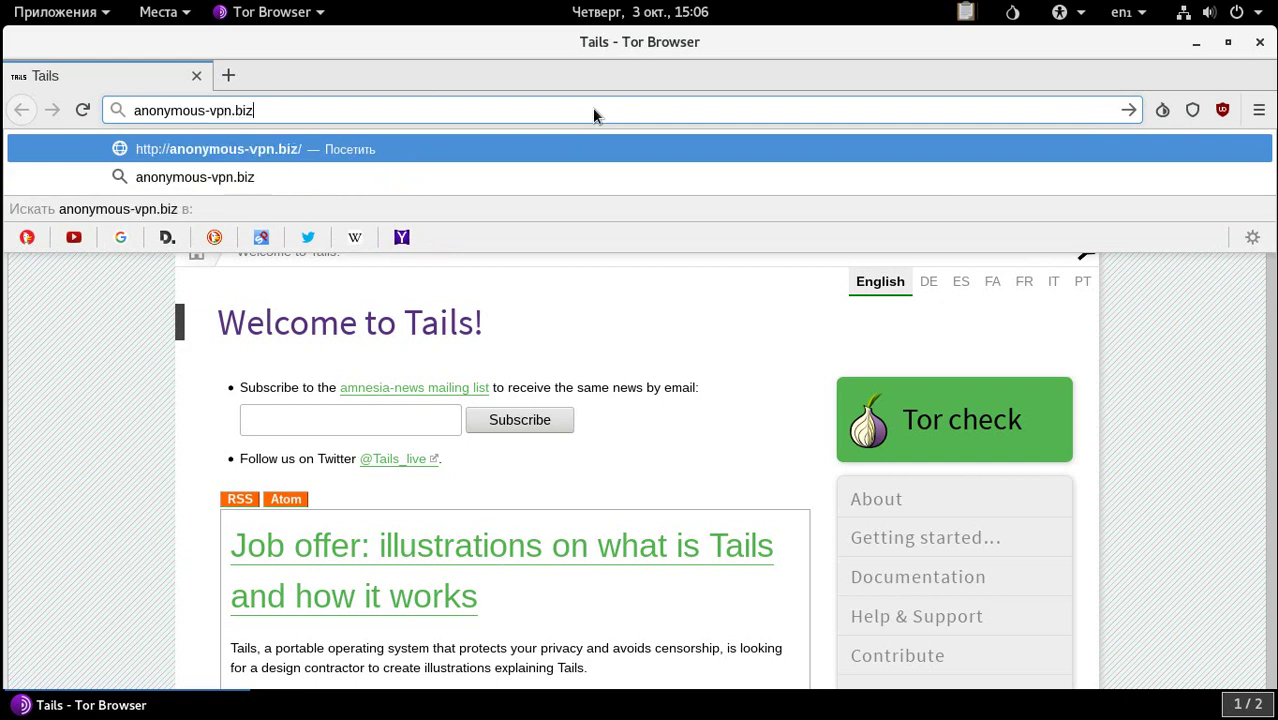
{"action": "key", "text": "Return"}
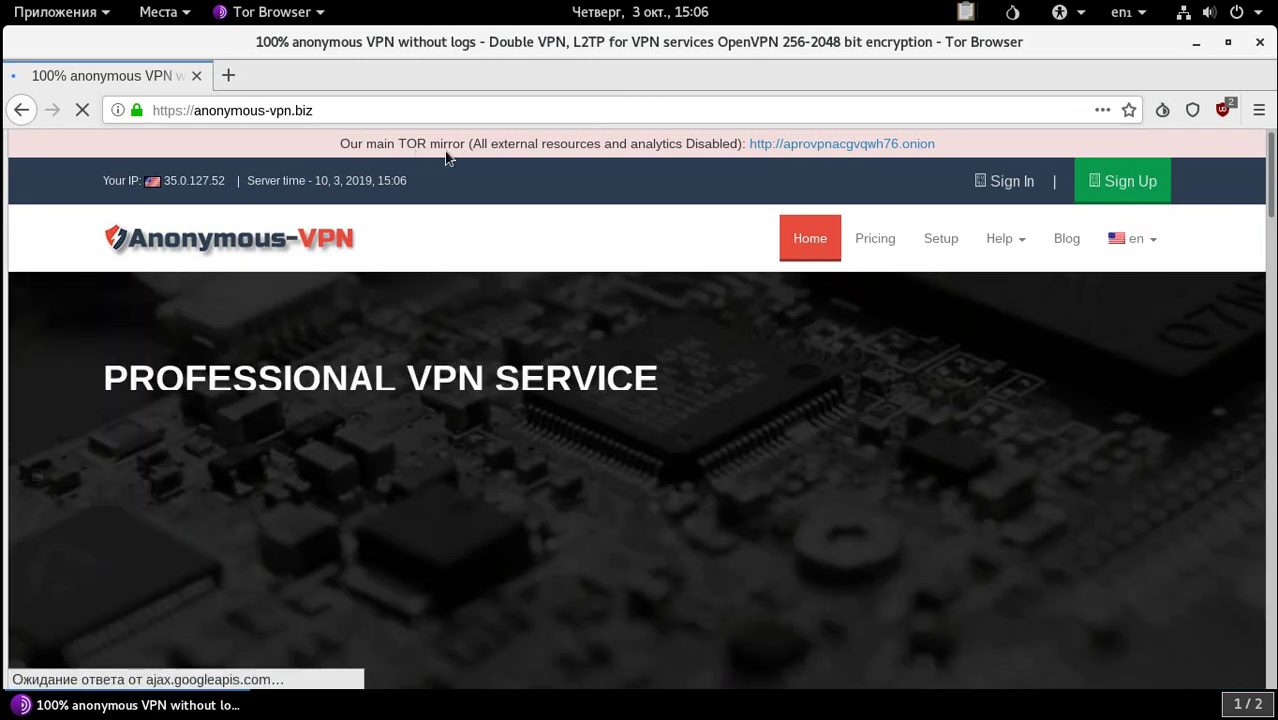
Switch to the site's .onion mirror, set the language to ru, and open Регистрация.
{"action": "left_click", "coordinate": [897, 143]}
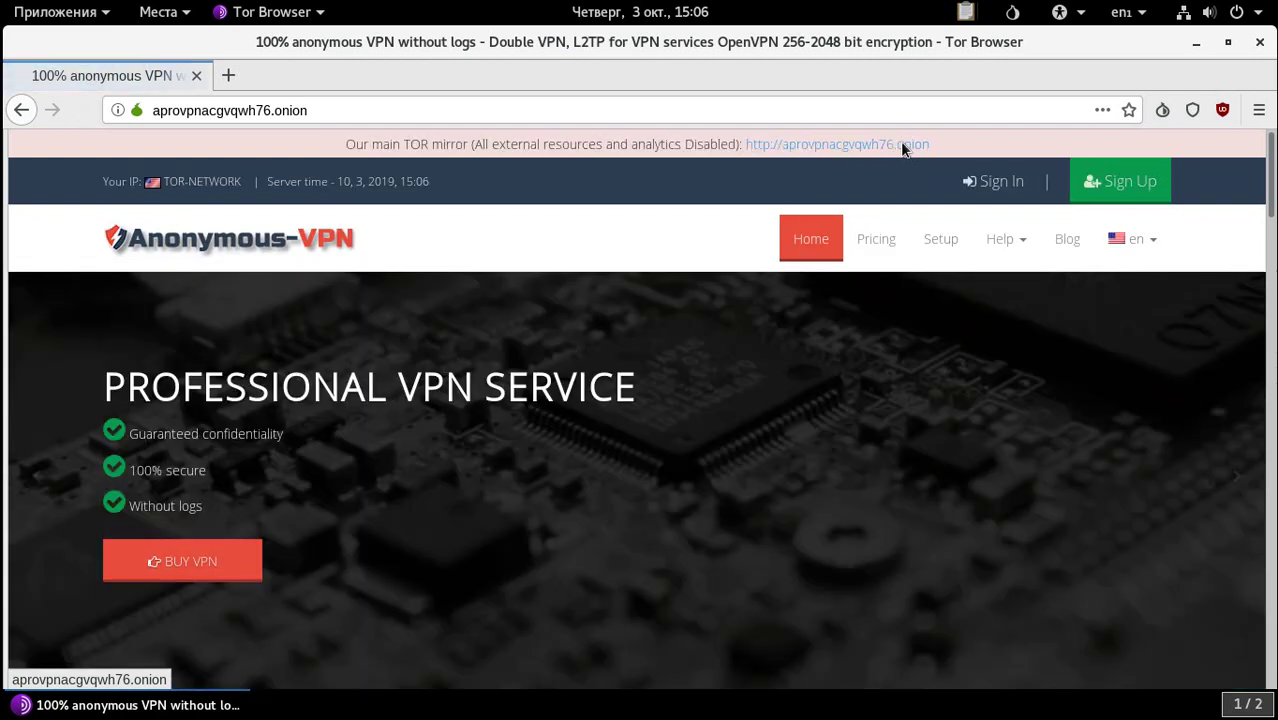
{"action": "left_click", "coordinate": [1148, 246]}
{"action": "left_click", "coordinate": [1066, 283]}
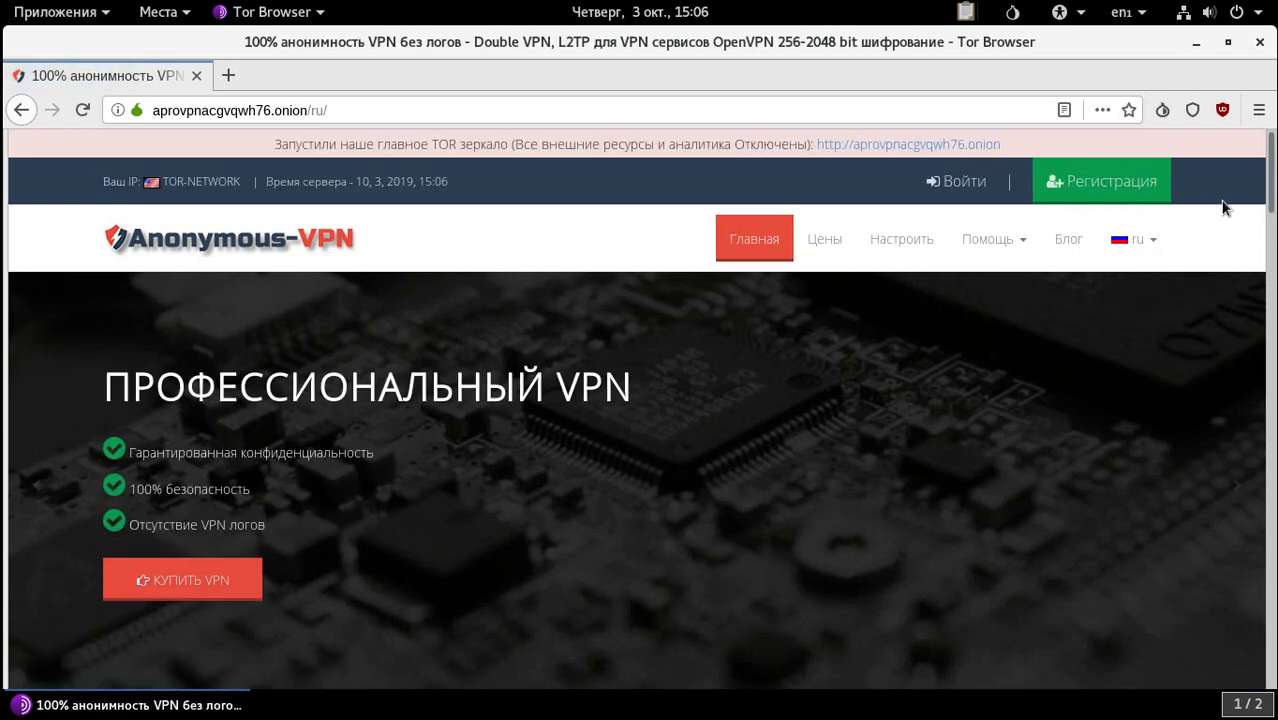
{"action": "left_click", "coordinate": [1126, 185]}
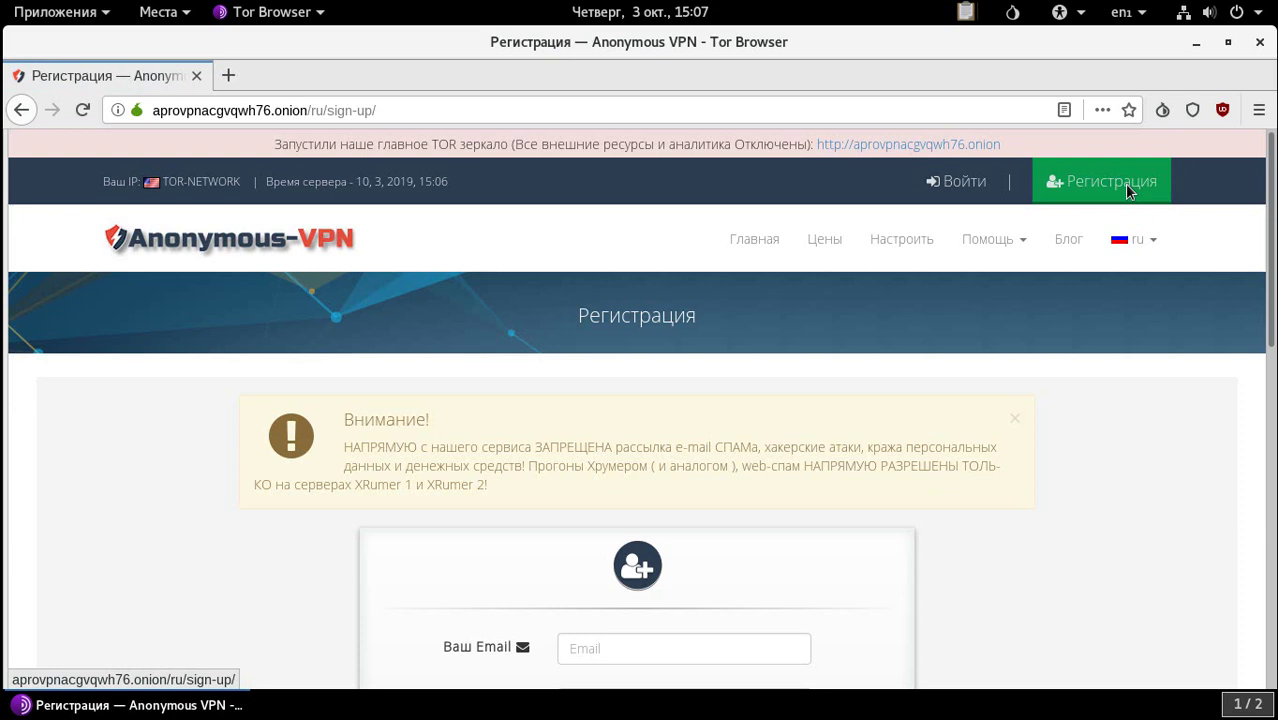
Fill in the account e-mail and enter the password twice.
{"action": "mouse_move", "coordinate": [1134, 239]}
{"action": "scroll", "coordinate": [1065, 335], "scroll_direction": "down", "scroll_amount": 1}
{"action": "scroll", "coordinate": [1000, 342], "scroll_direction": "down", "scroll_amount": 5}
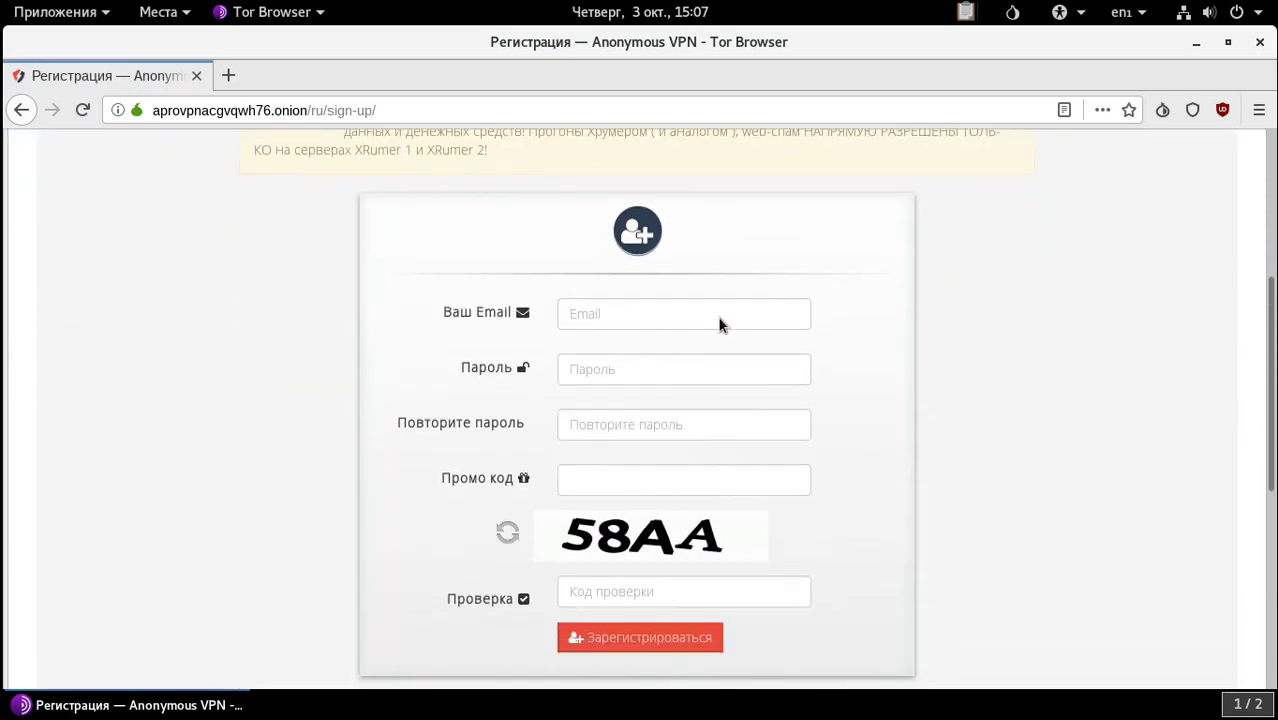
{"action": "left_click", "coordinate": [684, 314]}
{"action": "type", "text": "tes"}
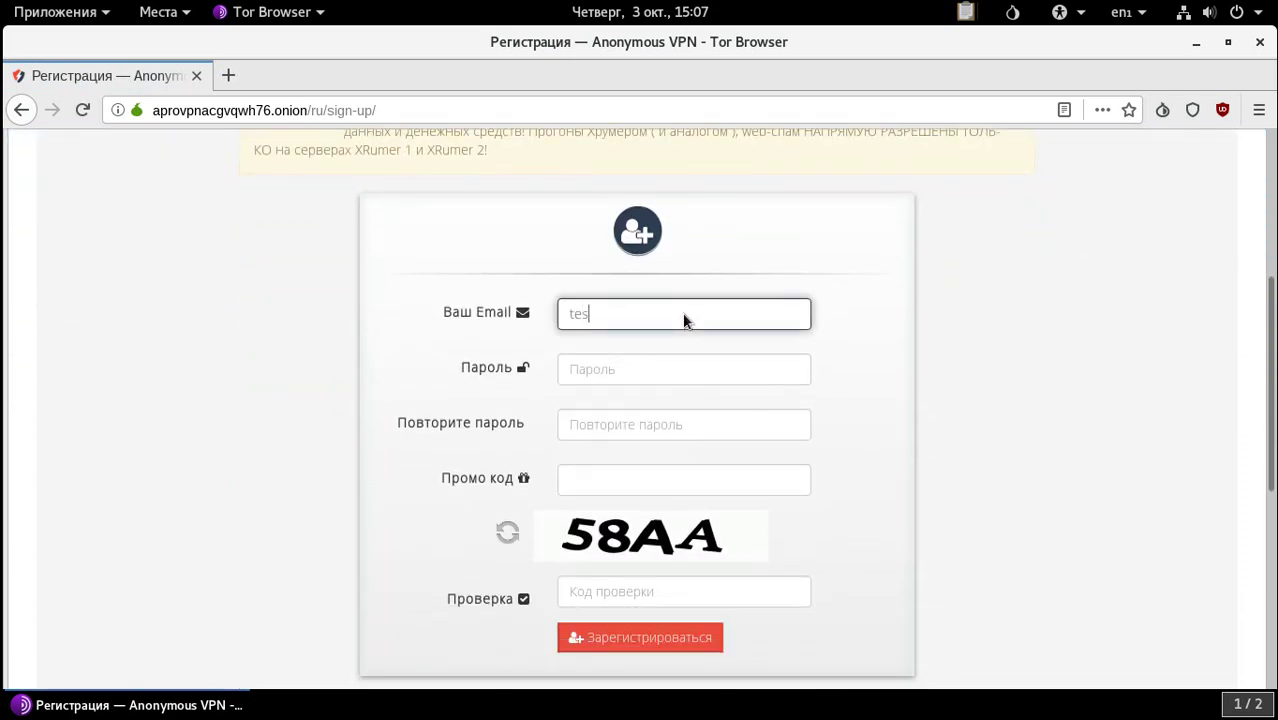
{"action": "type", "text": "t80@test.net"}
{"action": "key", "text": "Tab"}
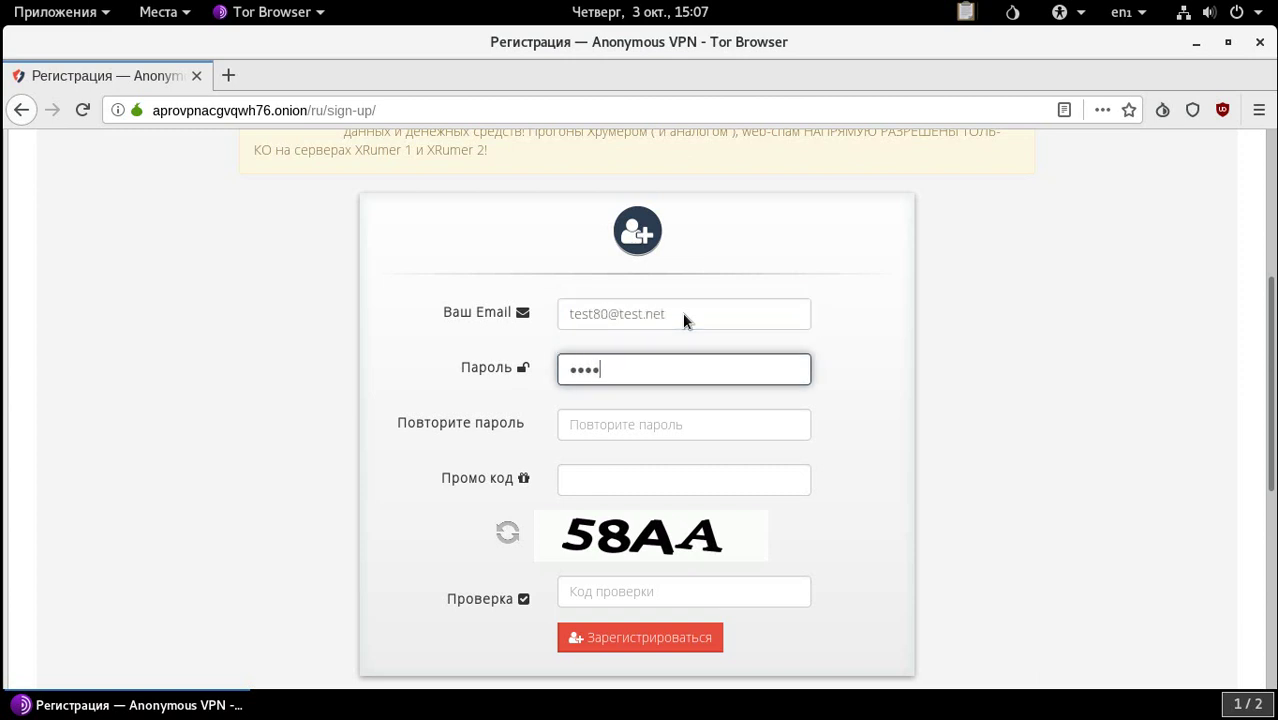
{"action": "key", "text": "Tab"}
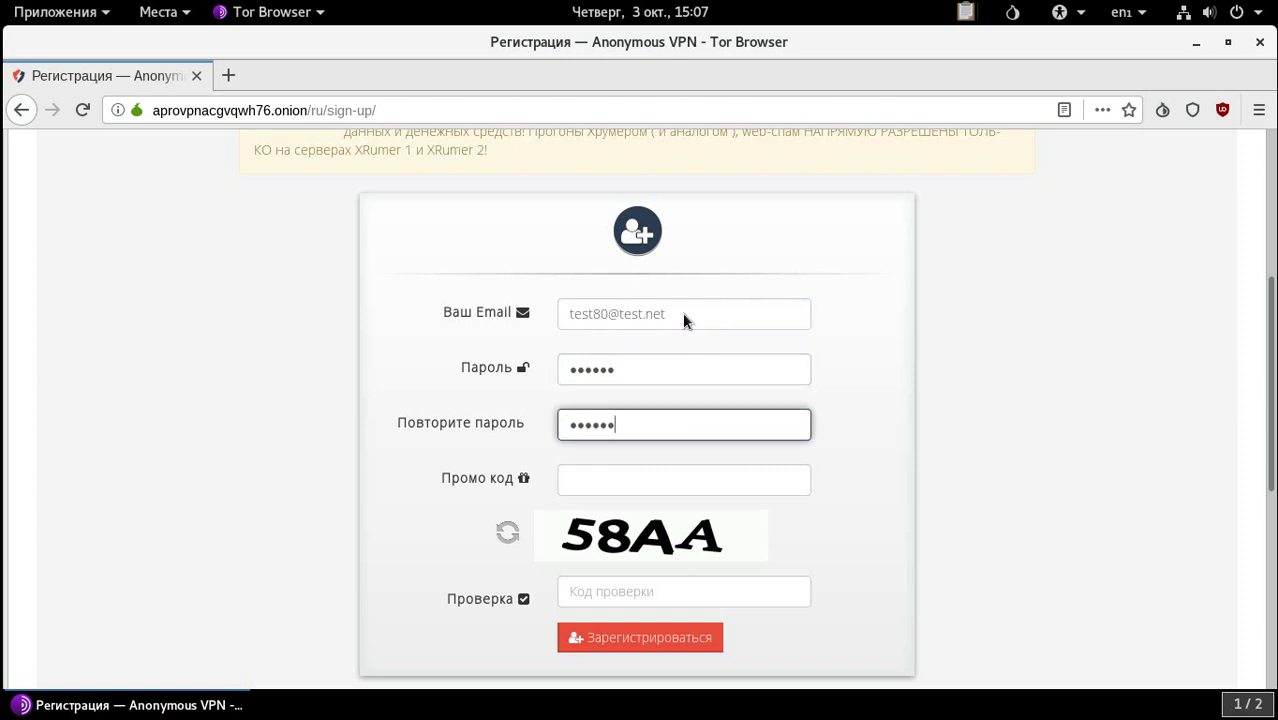
Enter the captcha code and submit the registration with Зарегистрироваться.
{"action": "left_click", "coordinate": [606, 592]}
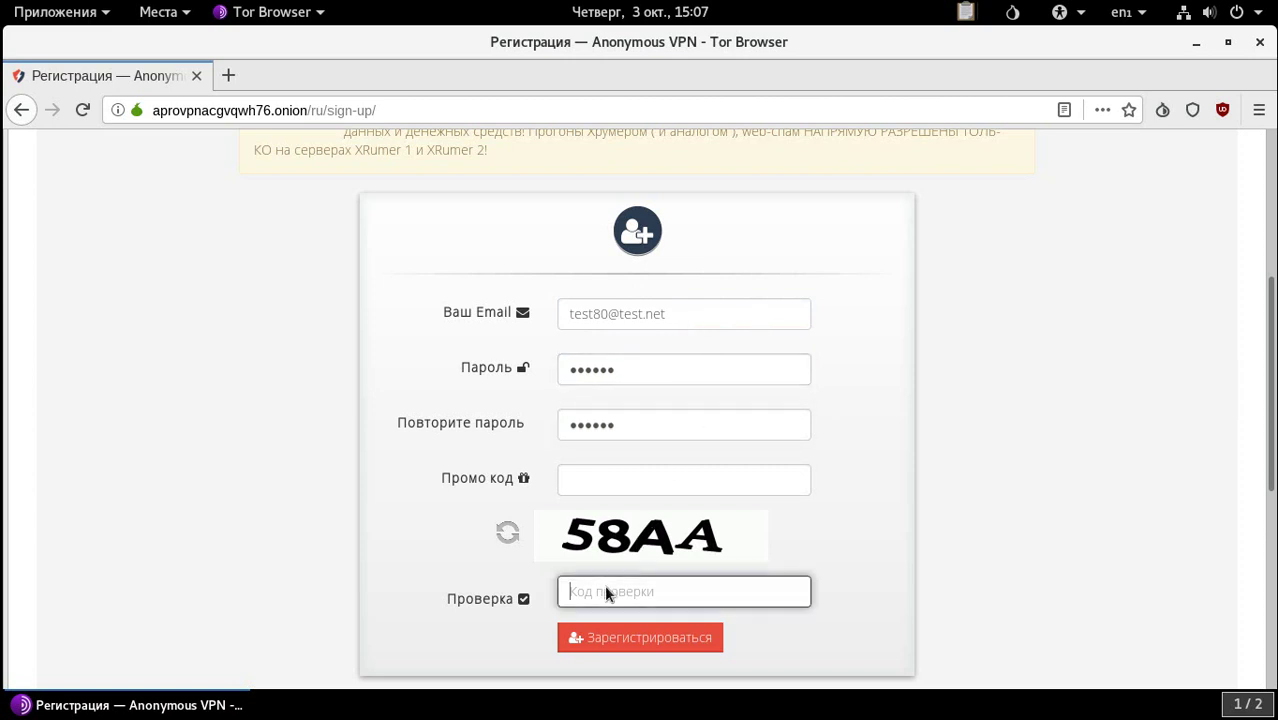
{"action": "type", "text": "58aa"}
{"action": "left_click", "coordinate": [644, 637]}
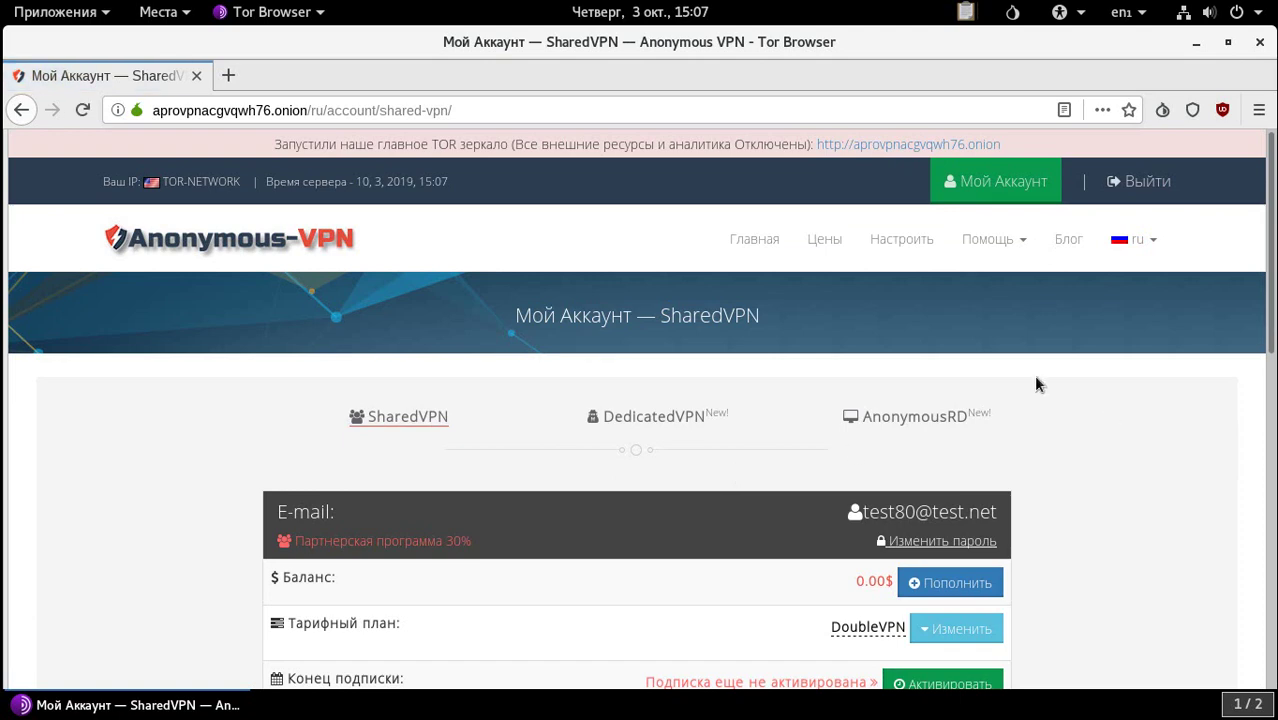
Go to the account's DedicatedVPN section and start a new Dedicated VPN order.
{"action": "scroll", "coordinate": [1030, 350], "scroll_direction": "down", "scroll_amount": 3}
{"action": "left_click", "coordinate": [692, 180]}
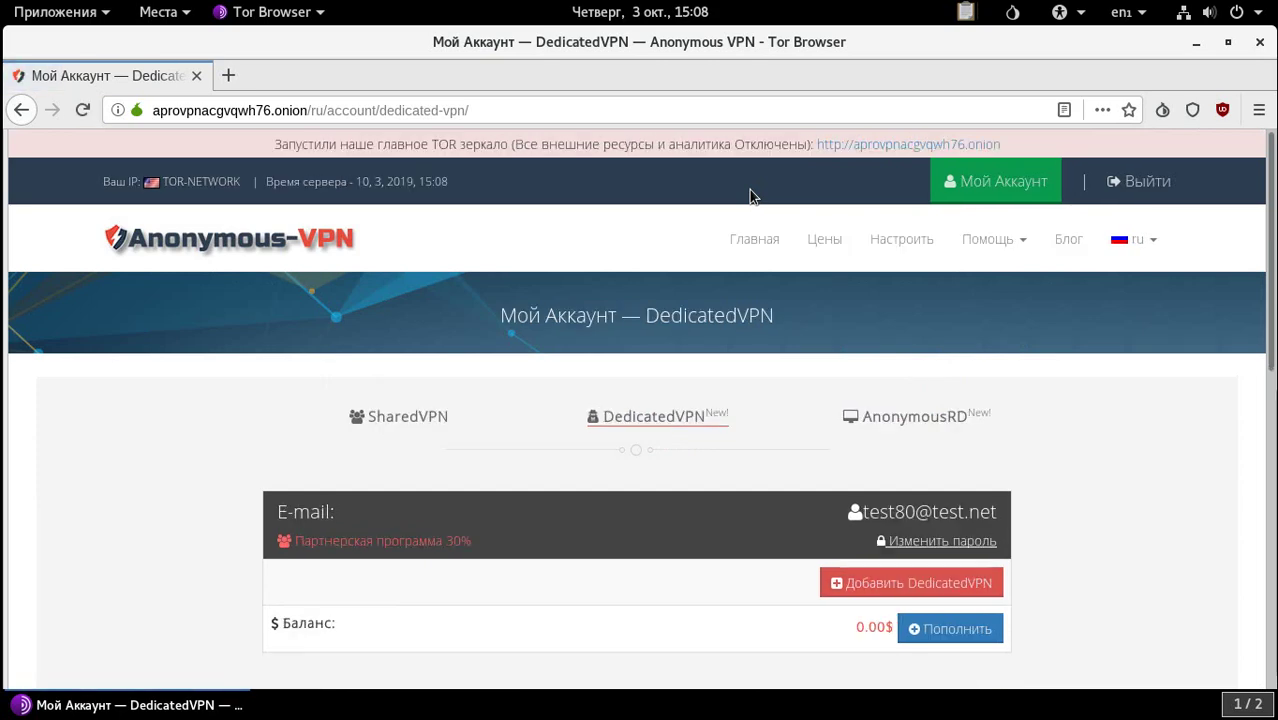
{"action": "scroll", "coordinate": [1077, 335], "scroll_direction": "down", "scroll_amount": 2}
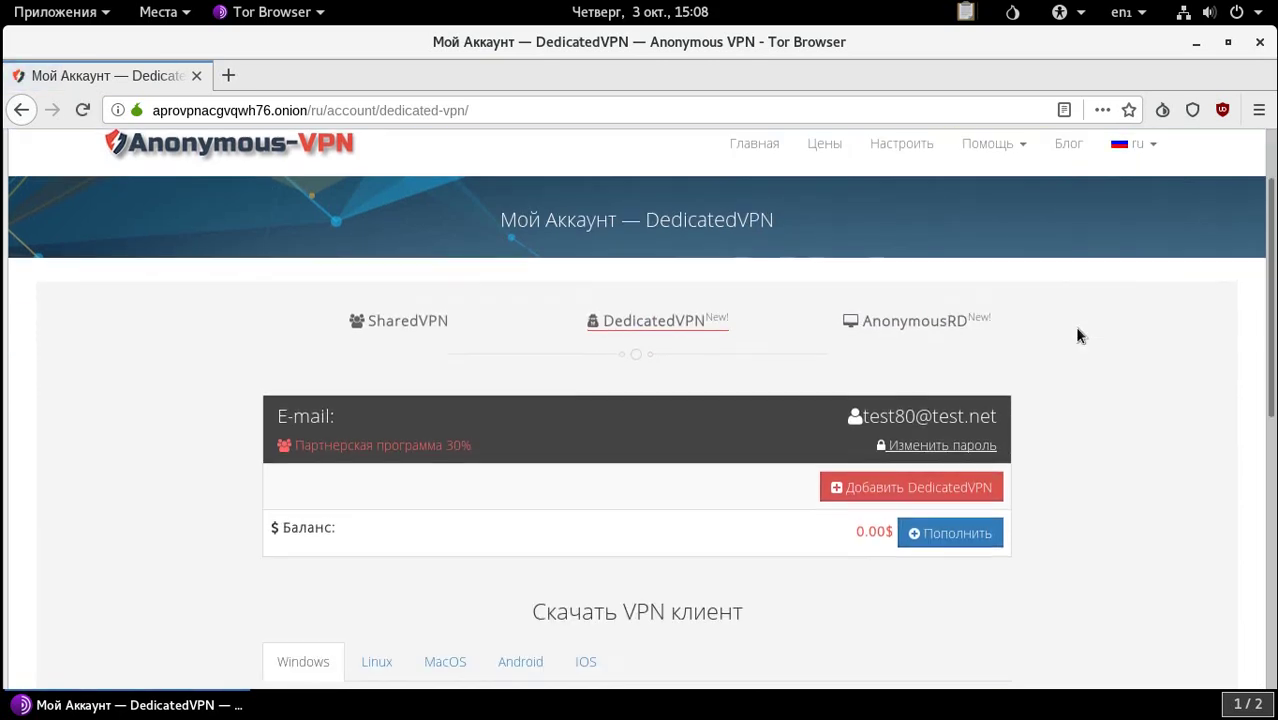
{"action": "left_click", "coordinate": [958, 492]}
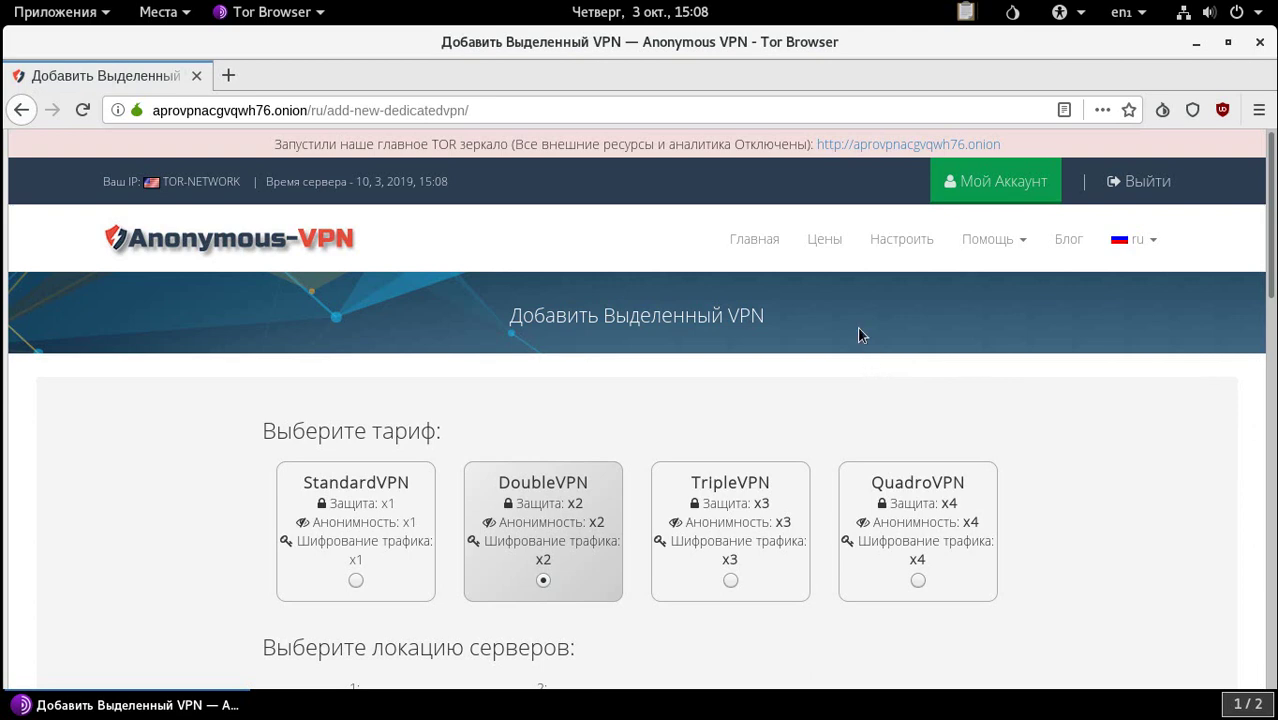
Set the DoubleVPN server 1 location to Норвегия and server 2 to Швейцария.
{"action": "scroll", "coordinate": [857, 326], "scroll_direction": "down", "scroll_amount": 4}
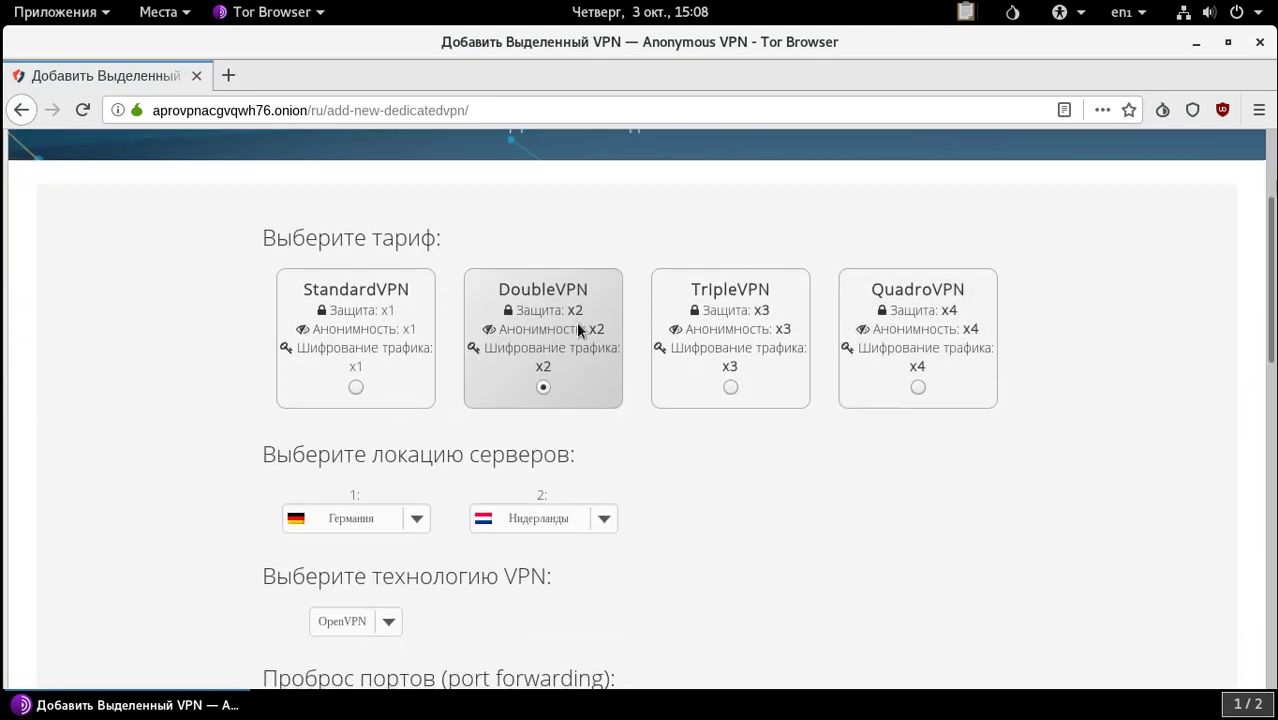
{"action": "scroll", "coordinate": [578, 330], "scroll_direction": "down", "scroll_amount": 3}
{"action": "left_click", "coordinate": [414, 379]}
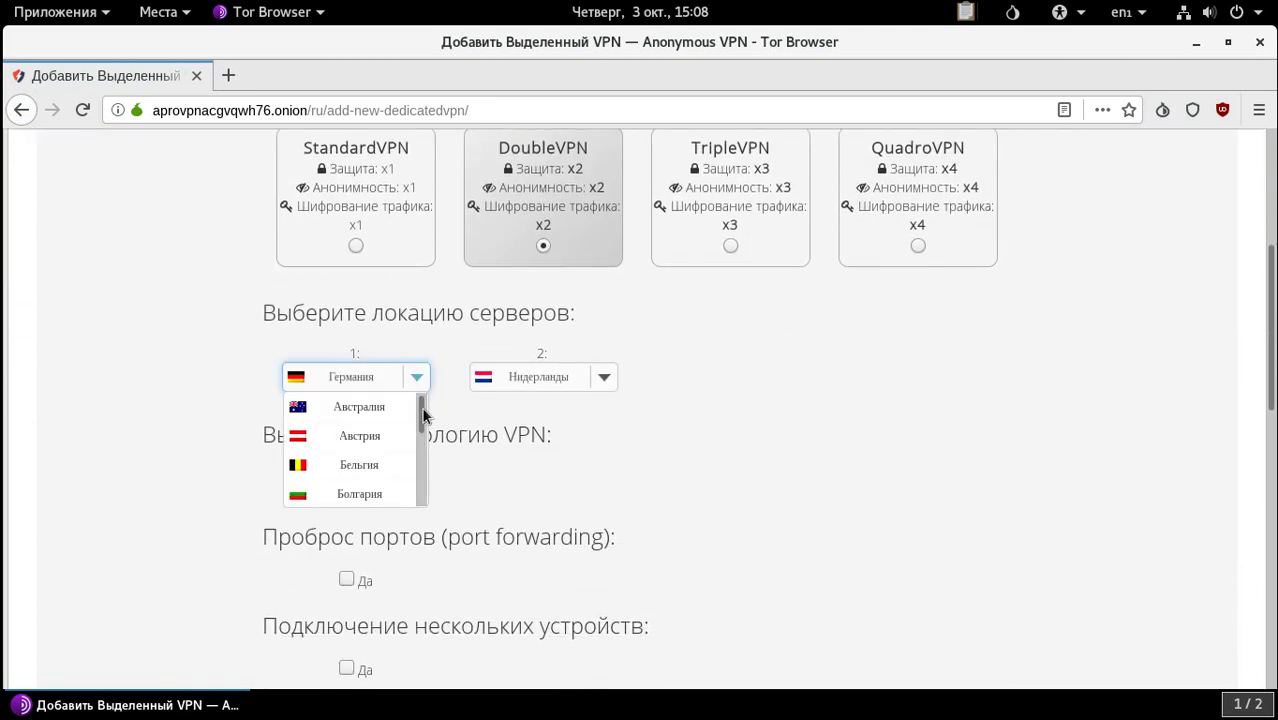
{"action": "left_click_drag", "start_coordinate": [422, 408], "coordinate": [421, 452]}
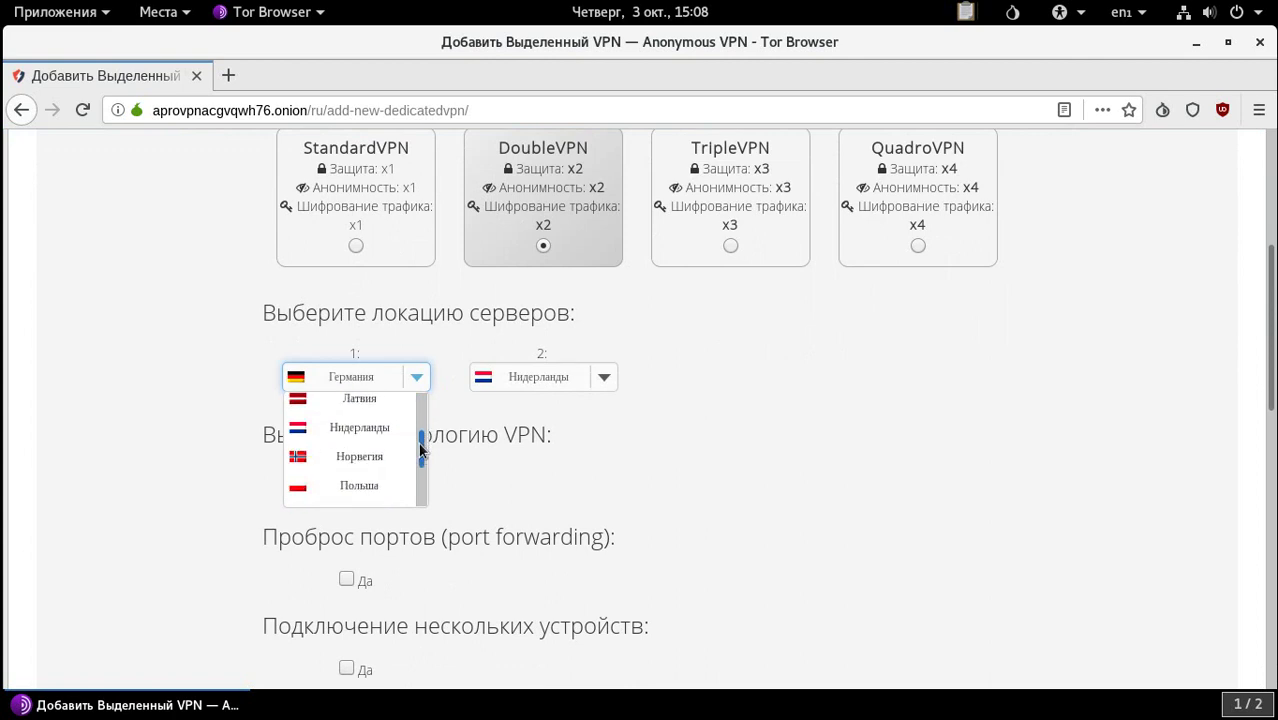
{"action": "left_click", "coordinate": [369, 456]}
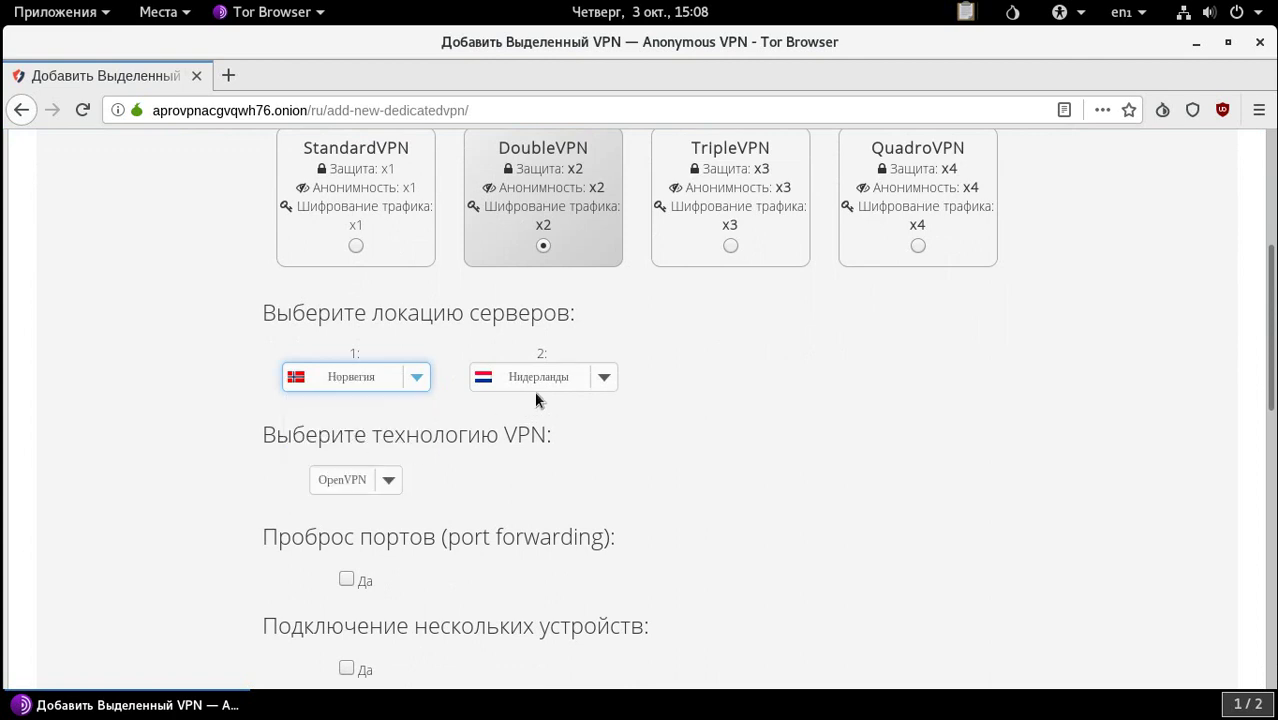
{"action": "left_click", "coordinate": [604, 378]}
{"action": "left_click_drag", "start_coordinate": [608, 408], "coordinate": [607, 470]}
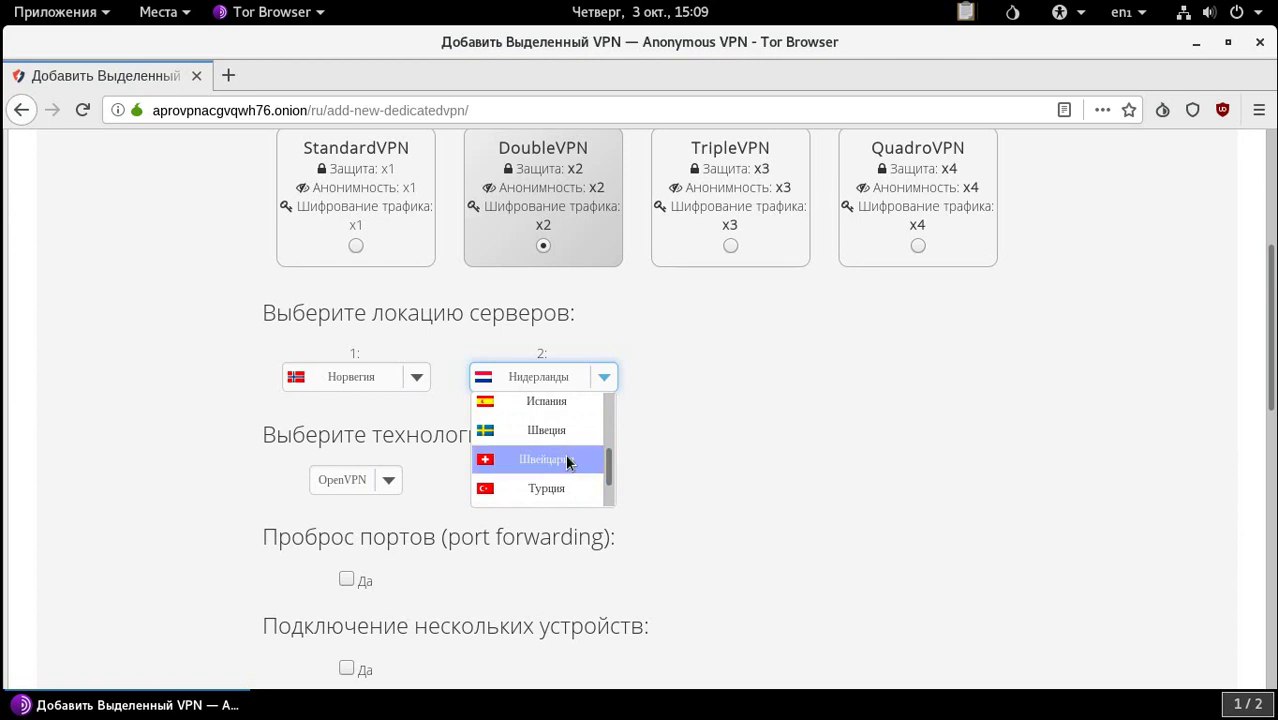
{"action": "left_click", "coordinate": [566, 460]}
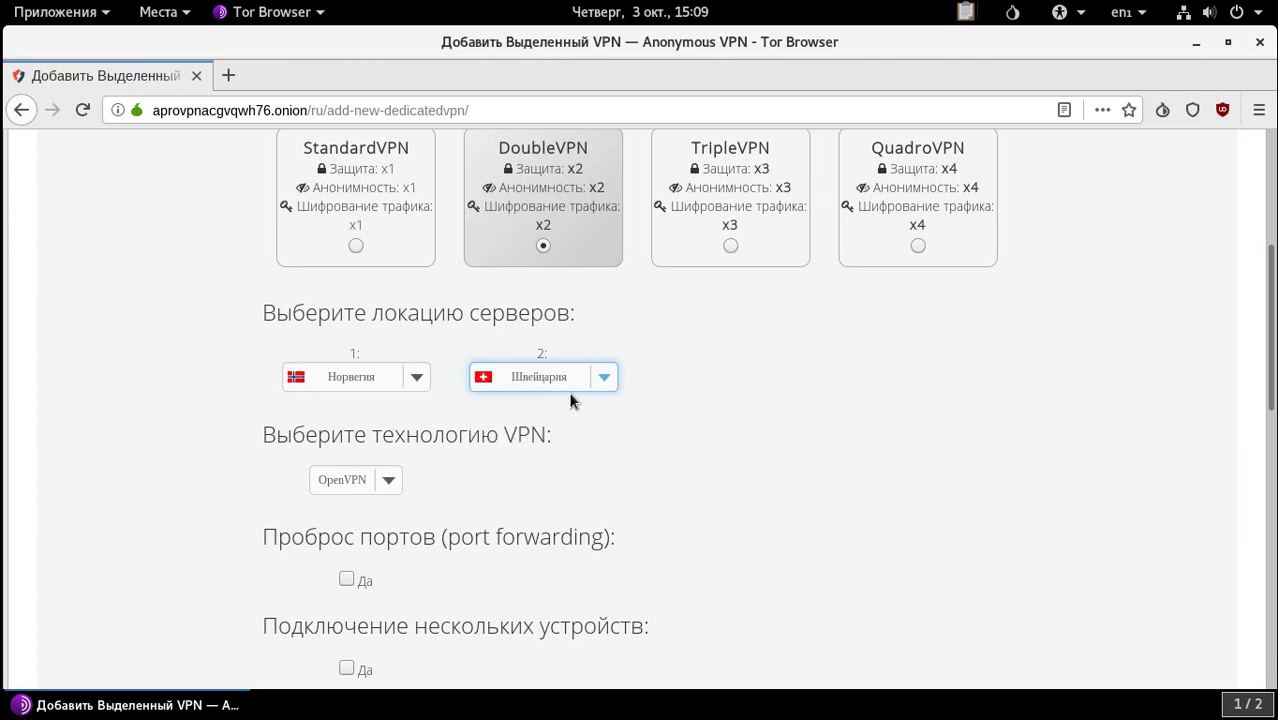
Enable multiple-device connection ('Да'), bringing the order total to 24$.
{"action": "scroll", "coordinate": [470, 400], "scroll_direction": "down", "scroll_amount": 2}
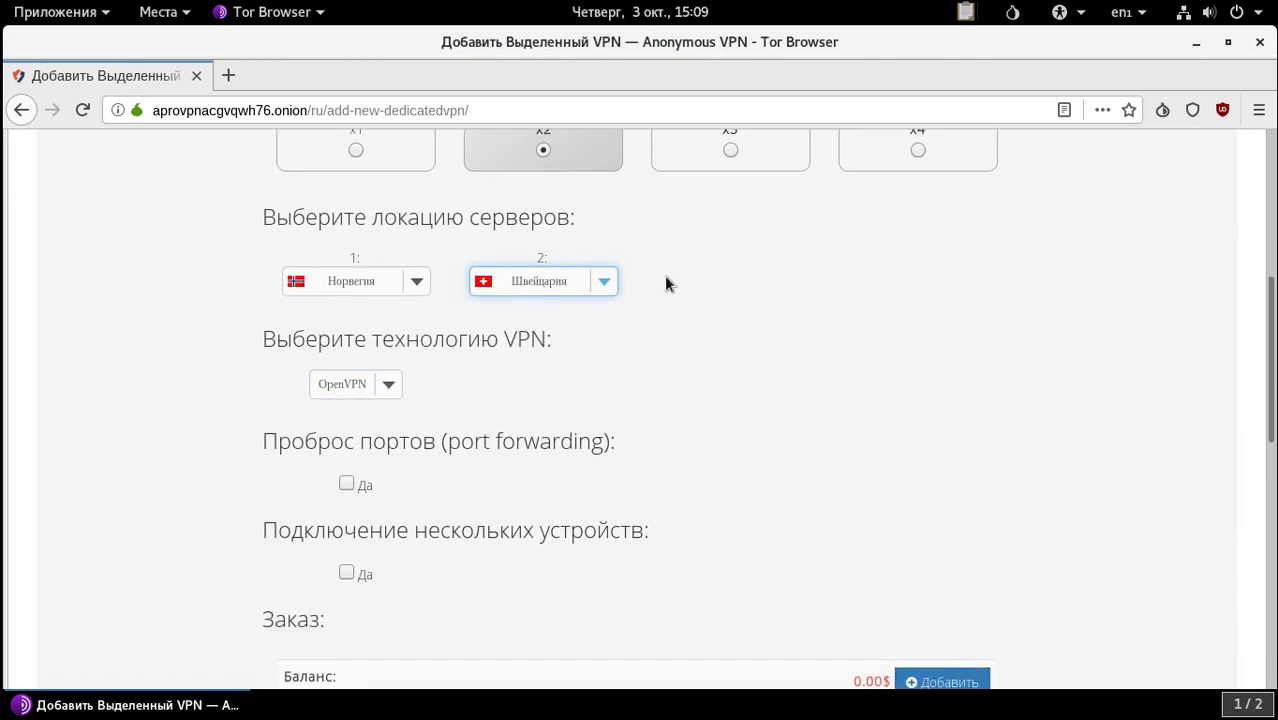
{"action": "scroll", "coordinate": [666, 283], "scroll_direction": "down", "scroll_amount": 4}
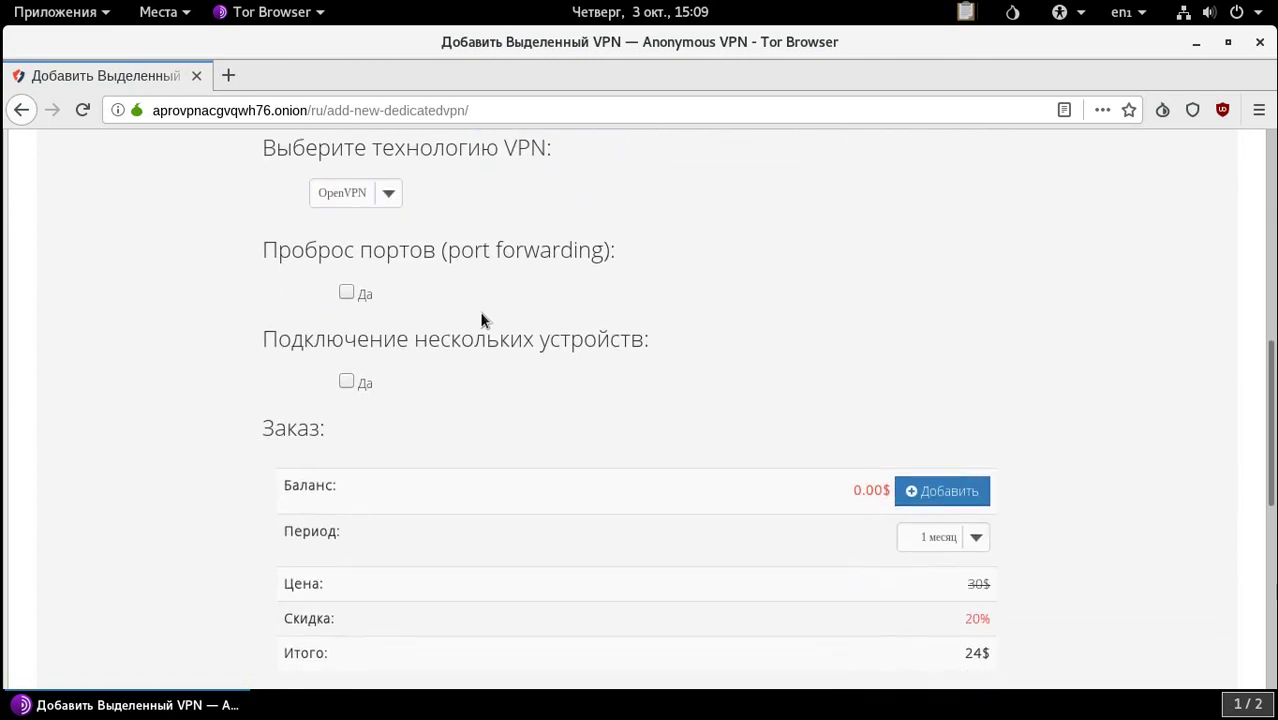
{"action": "left_click", "coordinate": [347, 381]}
{"action": "scroll", "coordinate": [511, 448], "scroll_direction": "down", "scroll_amount": 3}
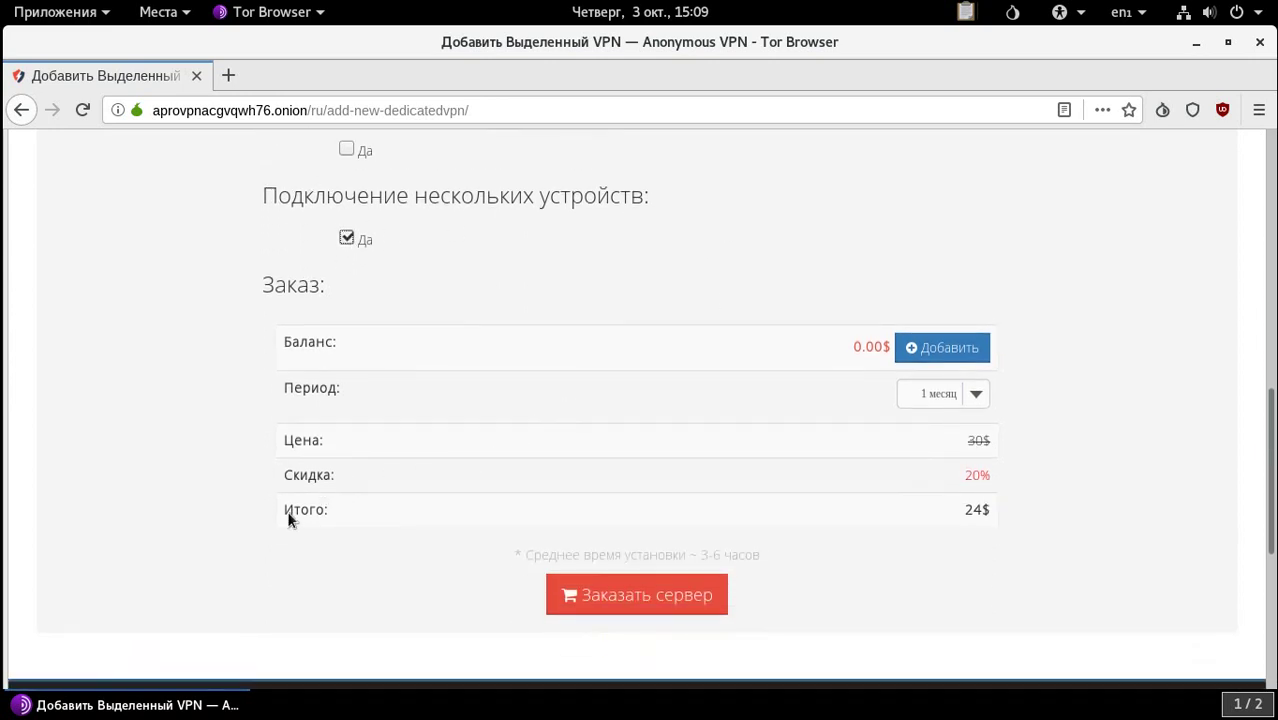
{"action": "left_click_drag", "start_coordinate": [287, 514], "coordinate": [319, 511]}
{"action": "left_click_drag", "start_coordinate": [984, 514], "coordinate": [977, 507]}
{"action": "left_click", "coordinate": [1052, 432]}
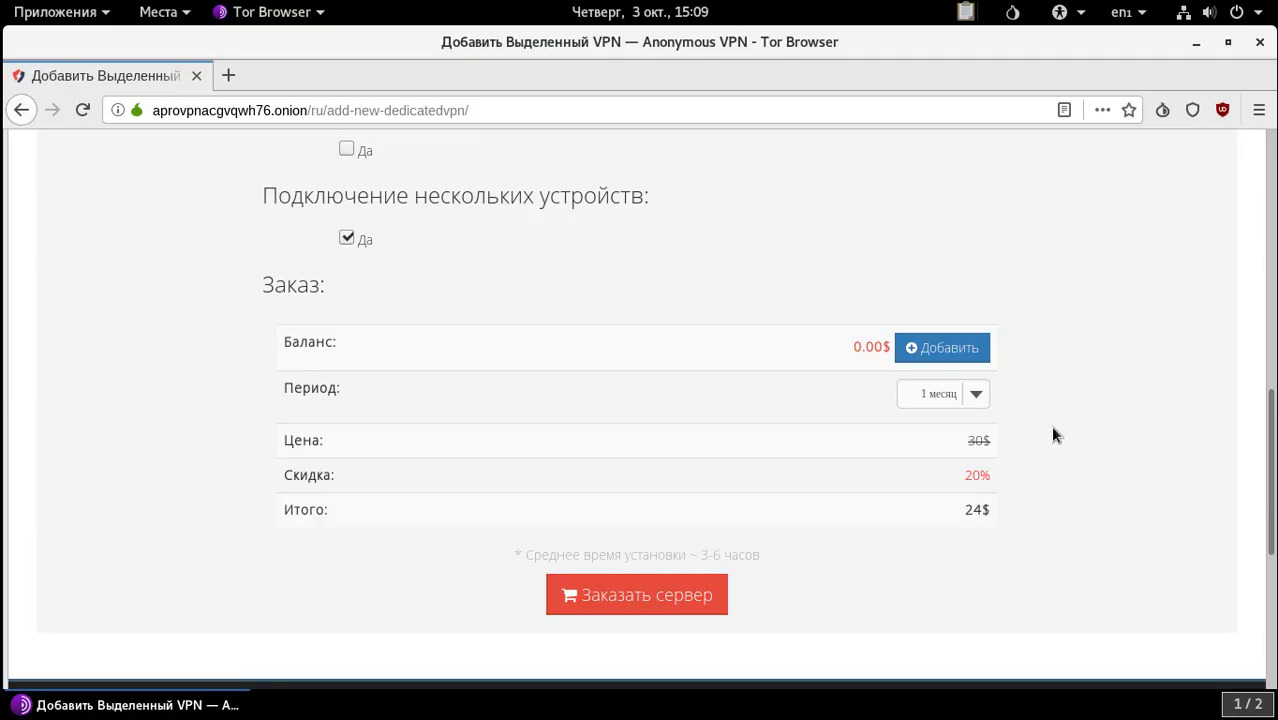
Top up the balance by 24$ via Bitcoin, copying the wallet address and BTC amount.
{"action": "left_click", "coordinate": [944, 353]}
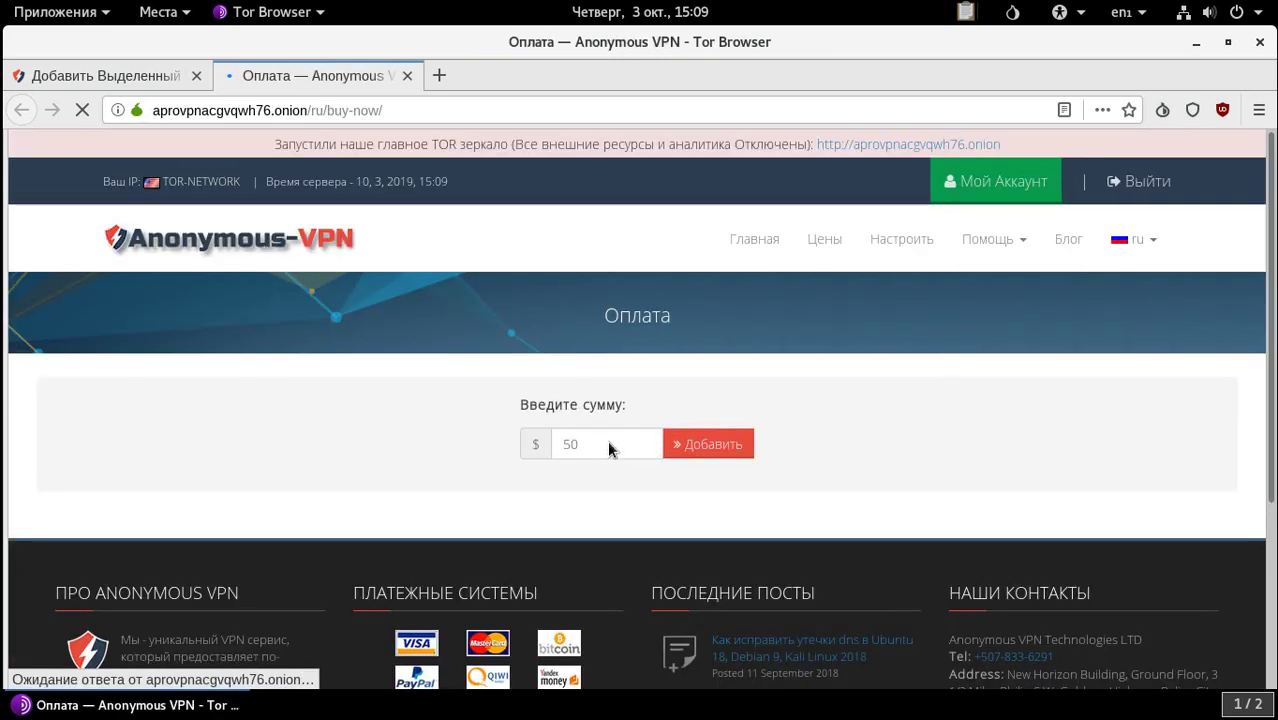
{"action": "left_click_drag", "start_coordinate": [607, 443], "coordinate": [490, 440]}
{"action": "type", "text": "24"}
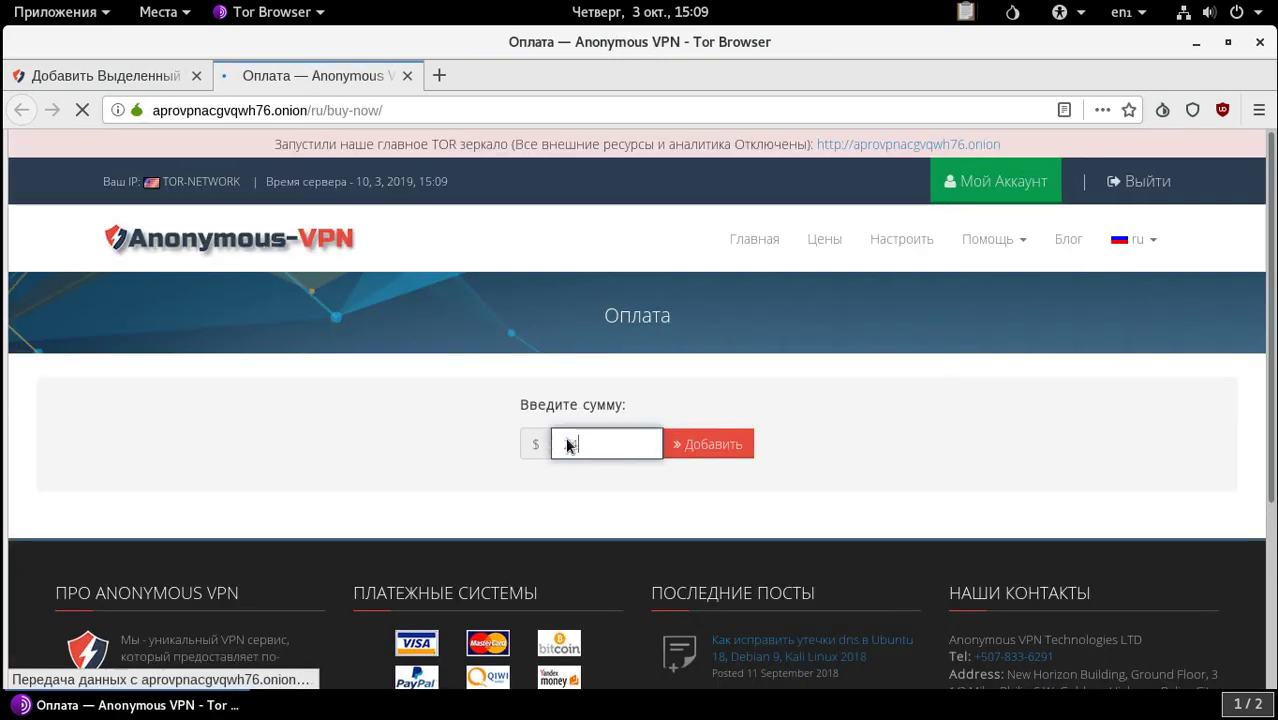
{"action": "left_click", "coordinate": [686, 445]}
{"action": "scroll", "coordinate": [685, 337], "scroll_direction": "down", "scroll_amount": 5}
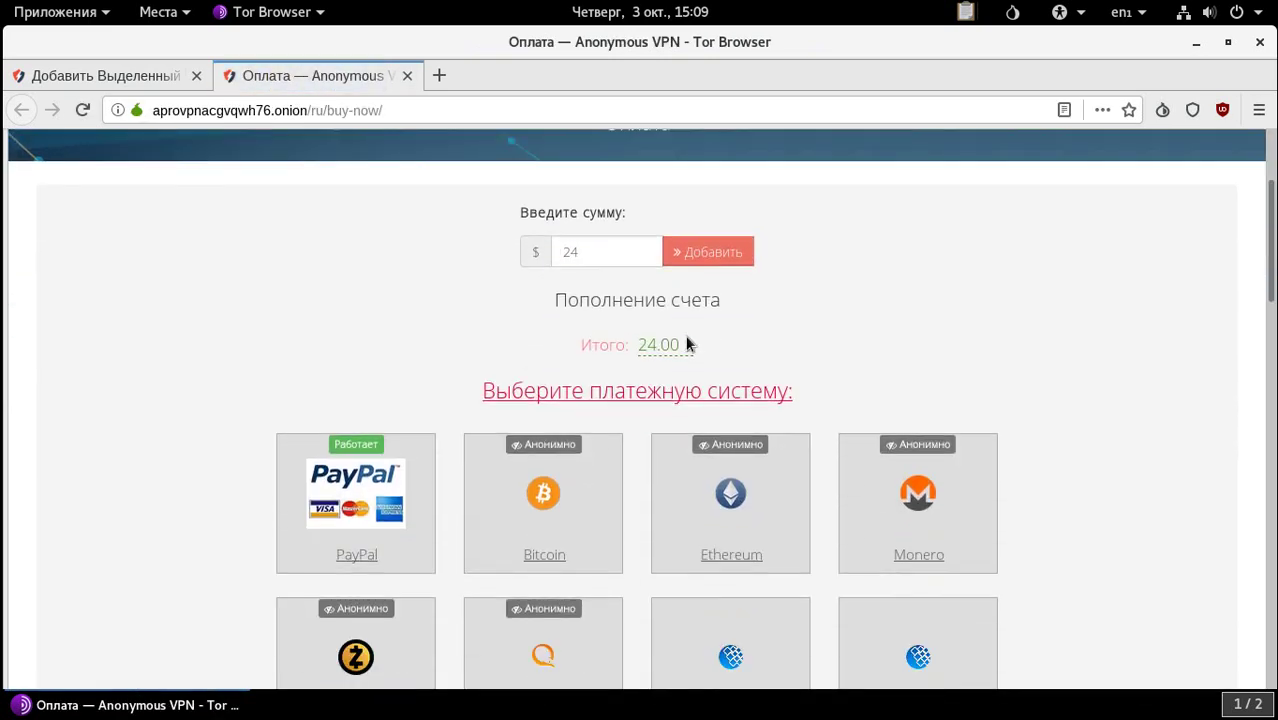
{"action": "left_click", "coordinate": [571, 398]}
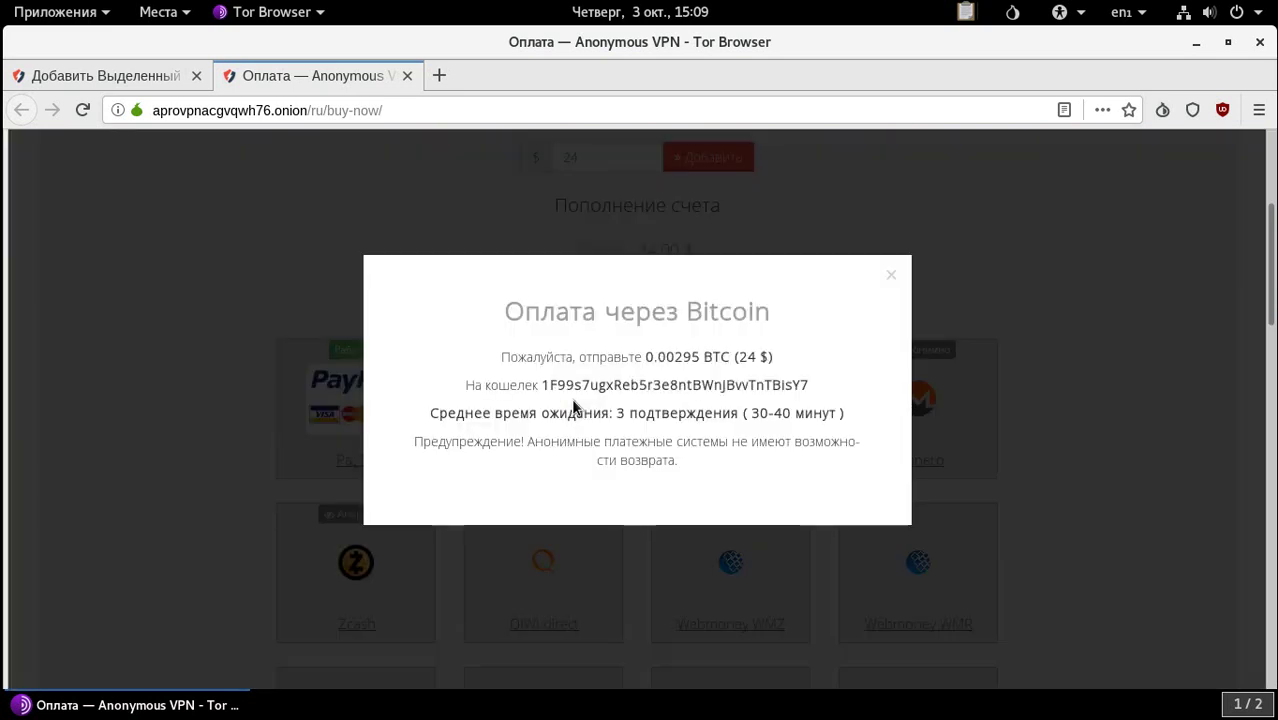
{"action": "double_click", "coordinate": [673, 388]}
{"action": "right_click", "coordinate": [674, 390]}
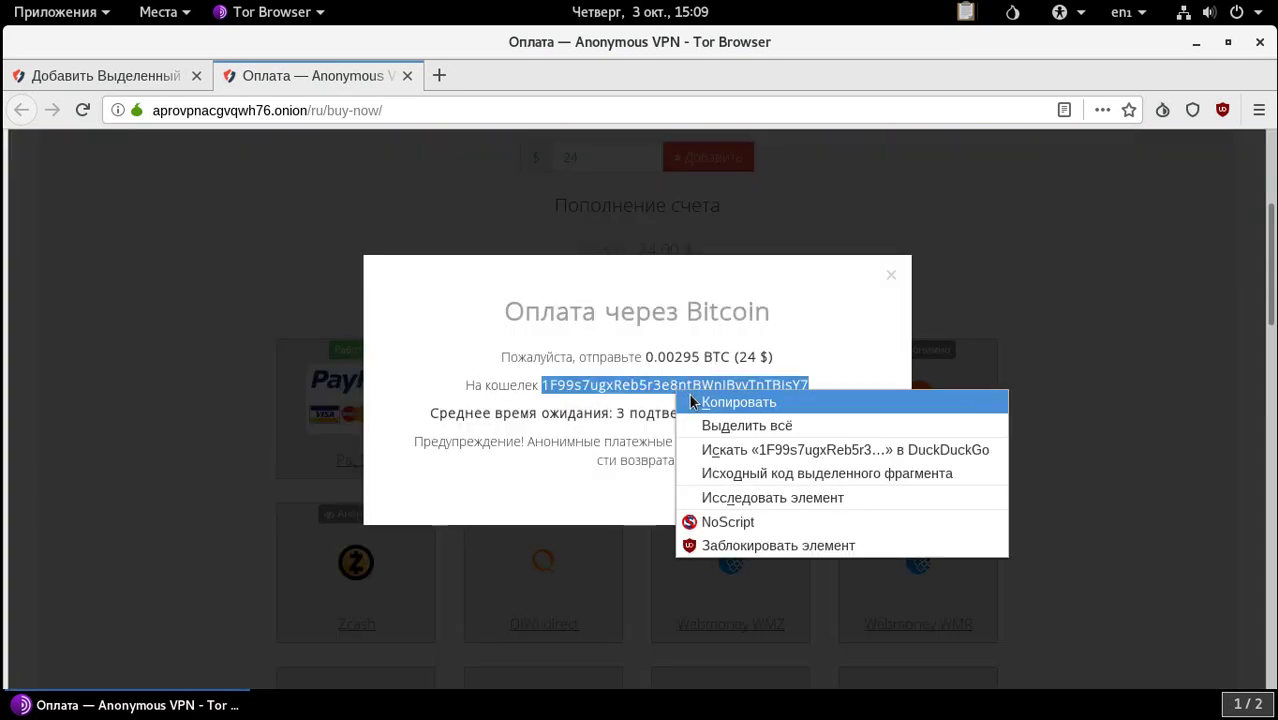
{"action": "left_click", "coordinate": [689, 394]}
{"action": "left_click_drag", "start_coordinate": [646, 358], "coordinate": [700, 358]}
{"action": "left_click", "coordinate": [214, 705]}
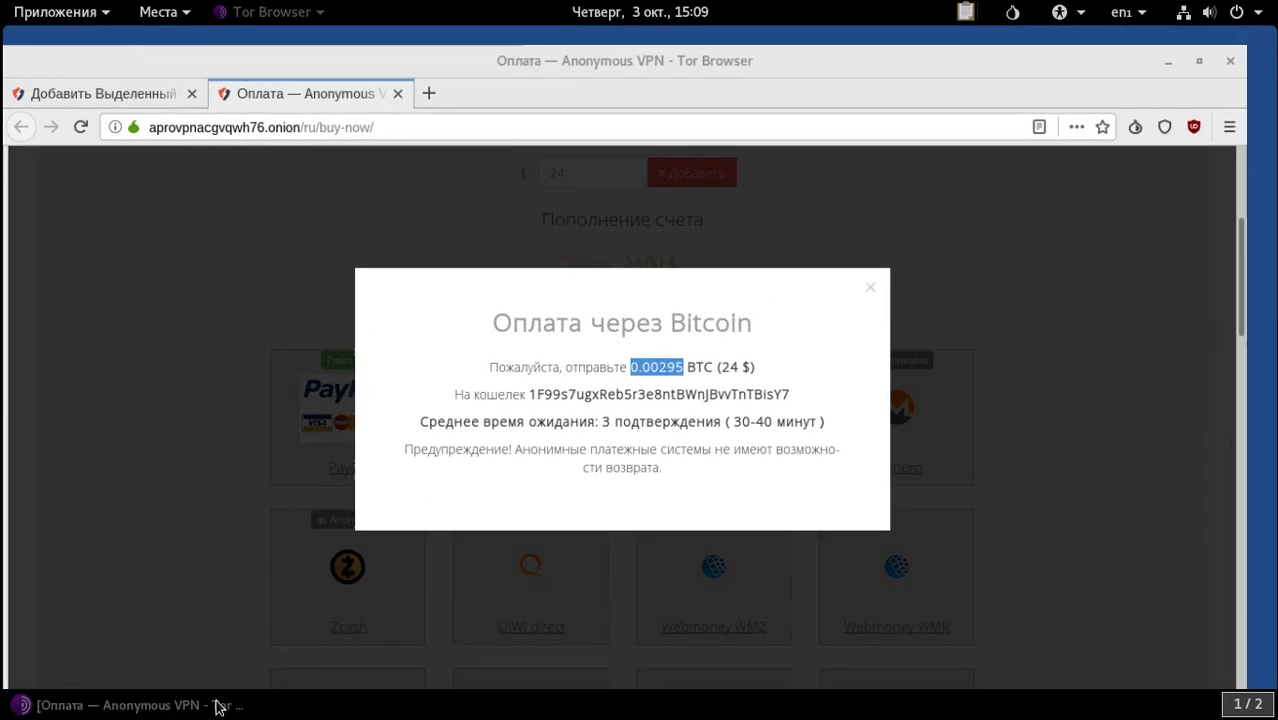
{"action": "left_click", "coordinate": [145, 705]}
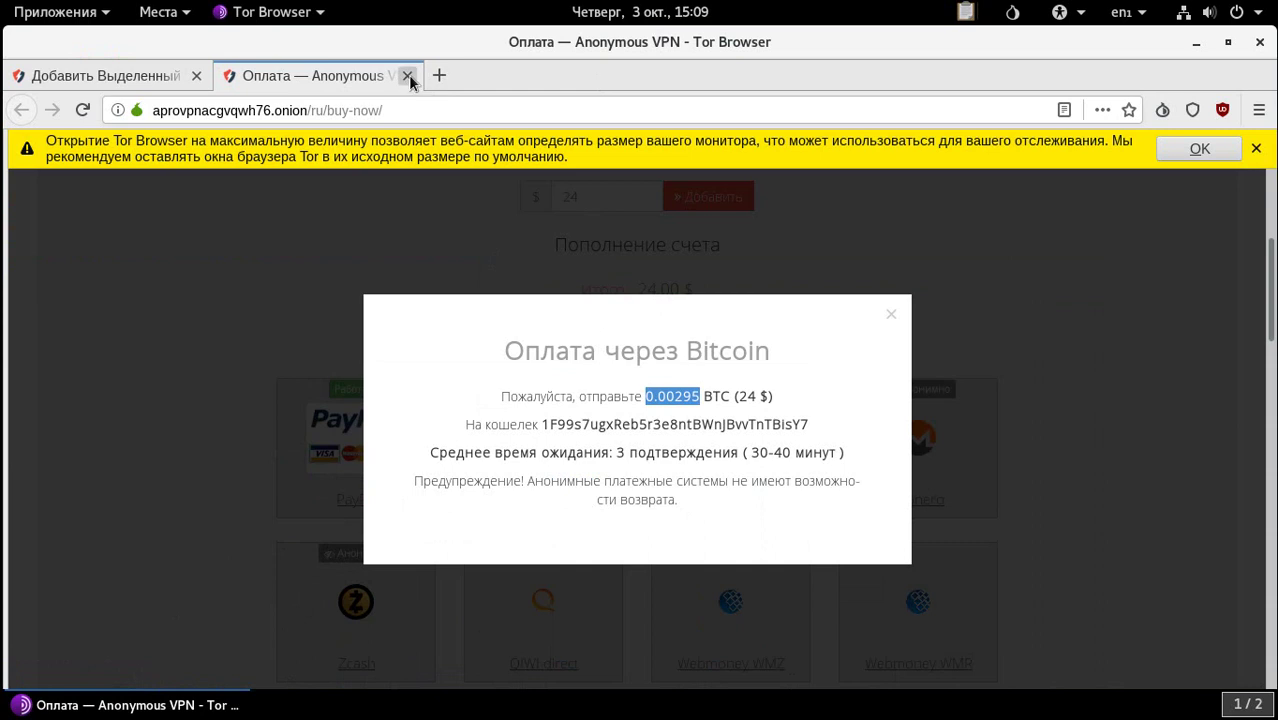
{"action": "left_click", "coordinate": [407, 75]}
{"action": "left_click", "coordinate": [639, 605]}
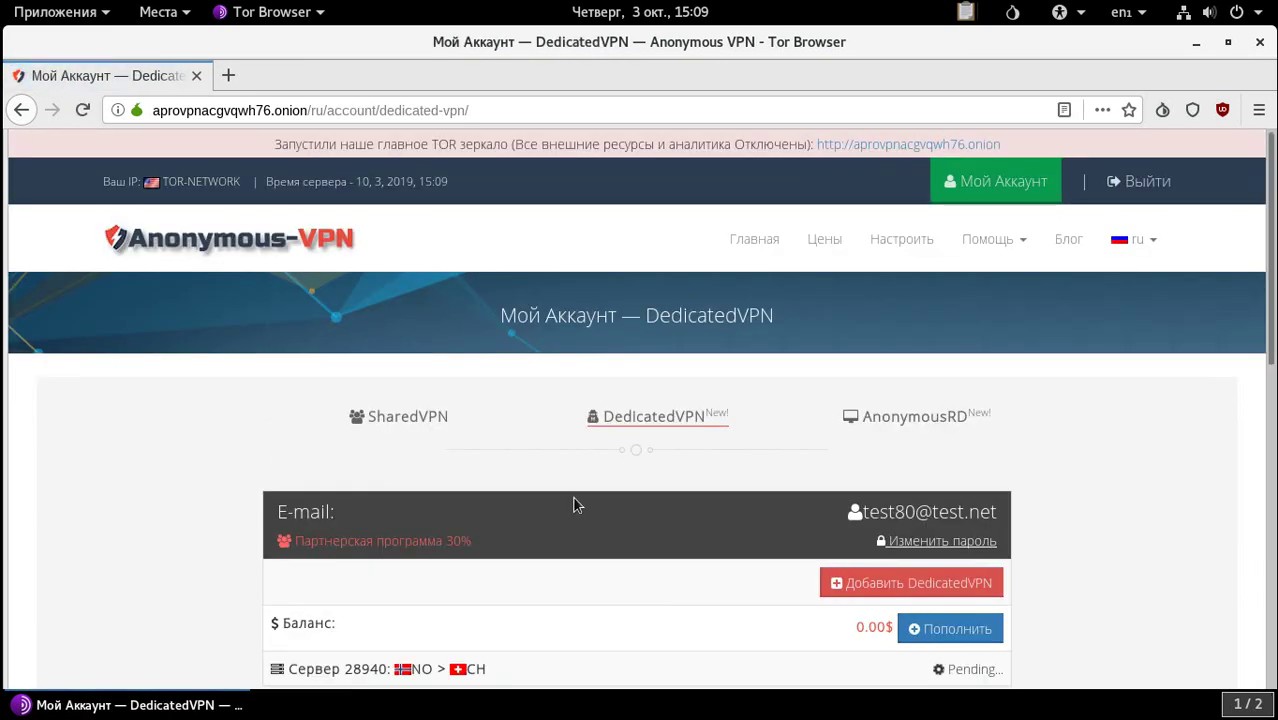
Check the pending NO > CH server, then start a new AnonymousRD remote desktop order.
{"action": "scroll", "coordinate": [567, 500], "scroll_direction": "down", "scroll_amount": 3}
{"action": "left_click_drag", "start_coordinate": [287, 479], "coordinate": [483, 486]}
{"action": "left_click", "coordinate": [887, 479]}
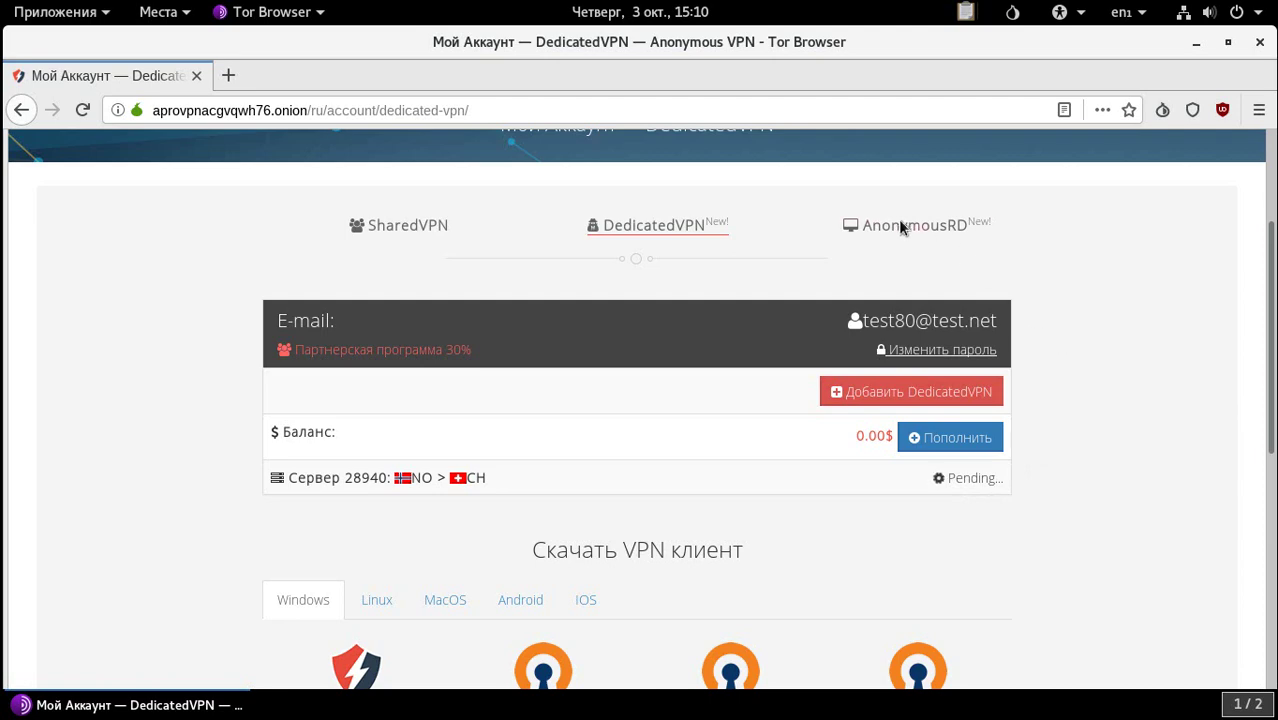
{"action": "left_click", "coordinate": [897, 224]}
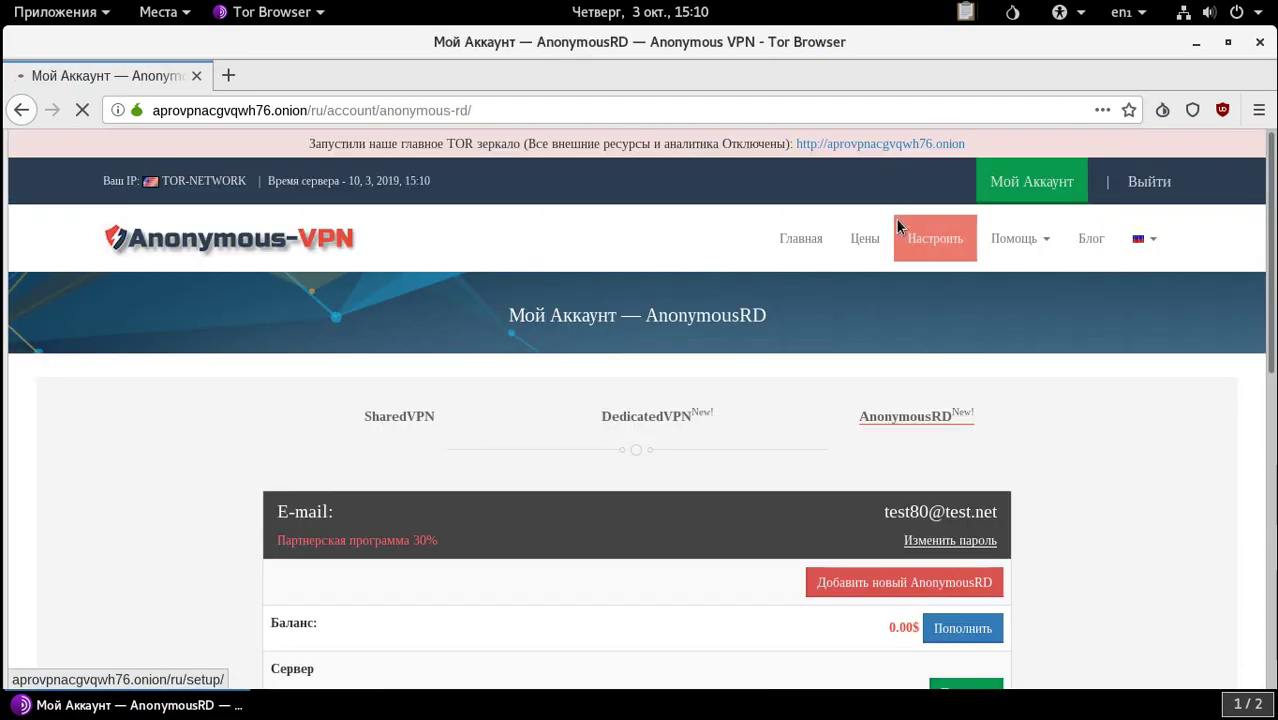
{"action": "scroll", "coordinate": [1040, 378], "scroll_direction": "down", "scroll_amount": 5}
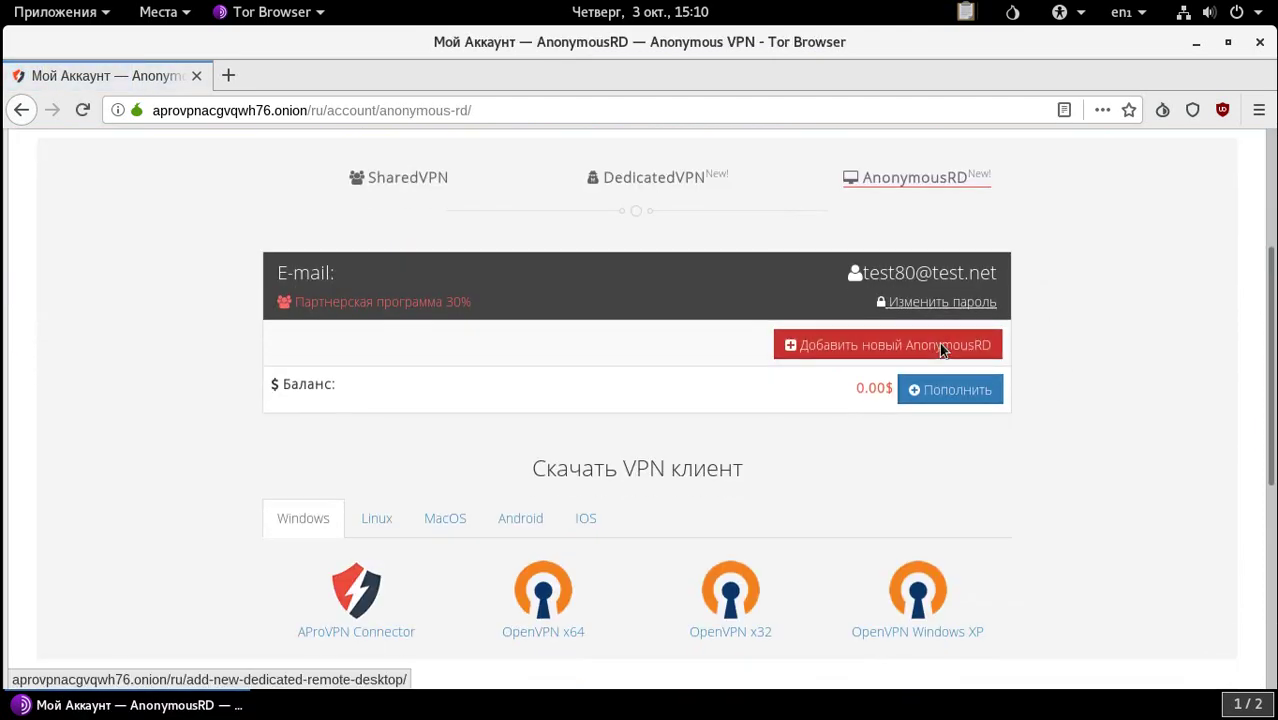
{"action": "left_click", "coordinate": [940, 344]}
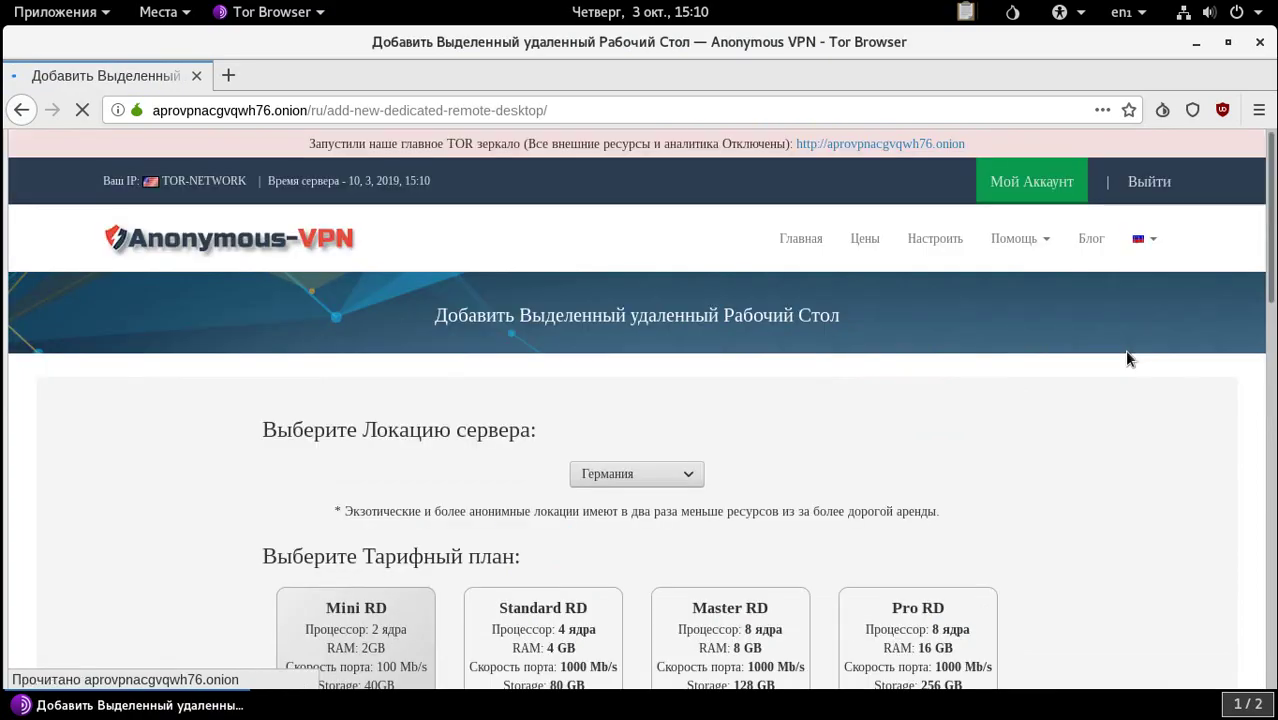
{"action": "scroll", "coordinate": [1127, 358], "scroll_direction": "down", "scroll_amount": 3}
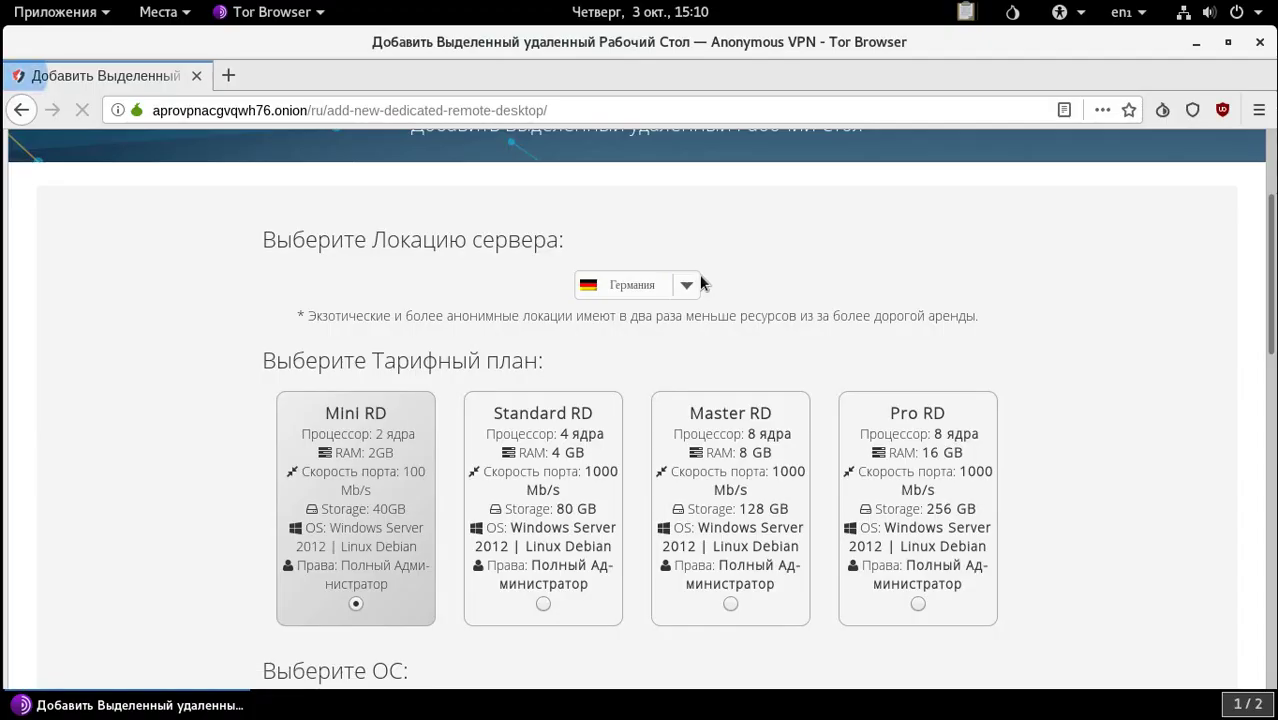
Choose the Нидерланды location, the Standard RD plan and Windows 10 as the OS.
{"action": "left_click", "coordinate": [690, 284]}
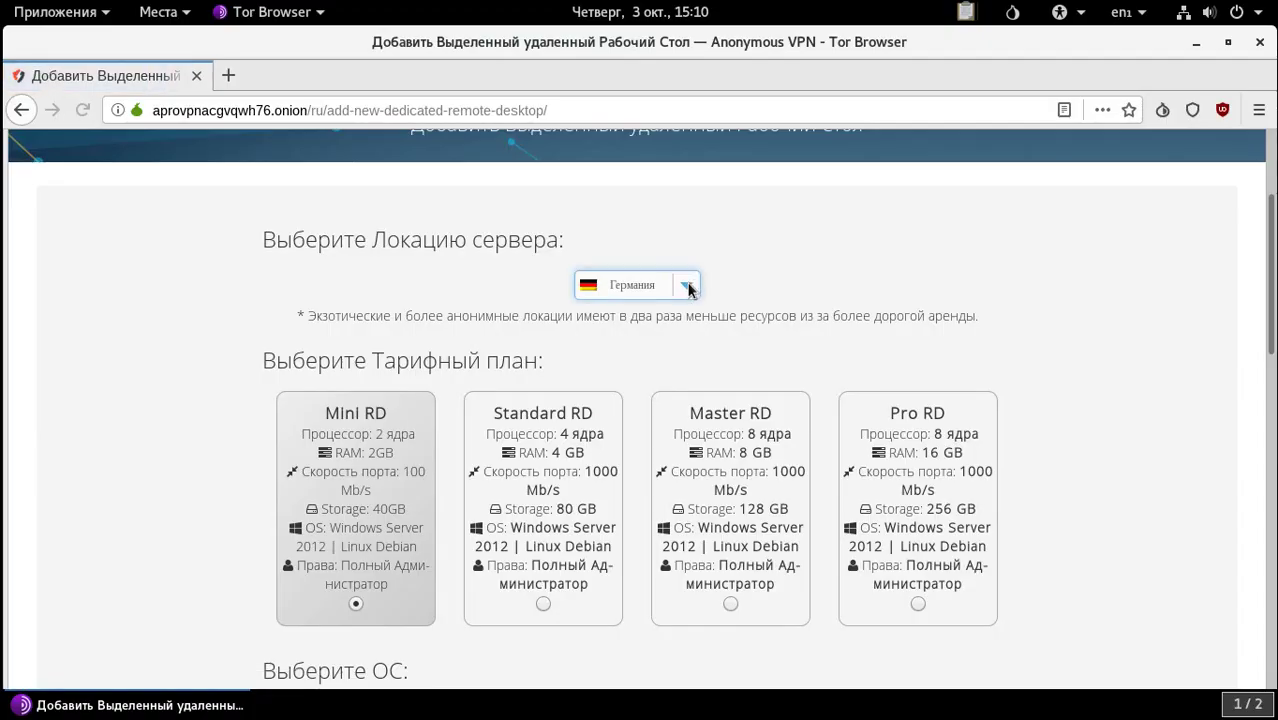
{"action": "left_click_drag", "start_coordinate": [697, 330], "coordinate": [697, 372]}
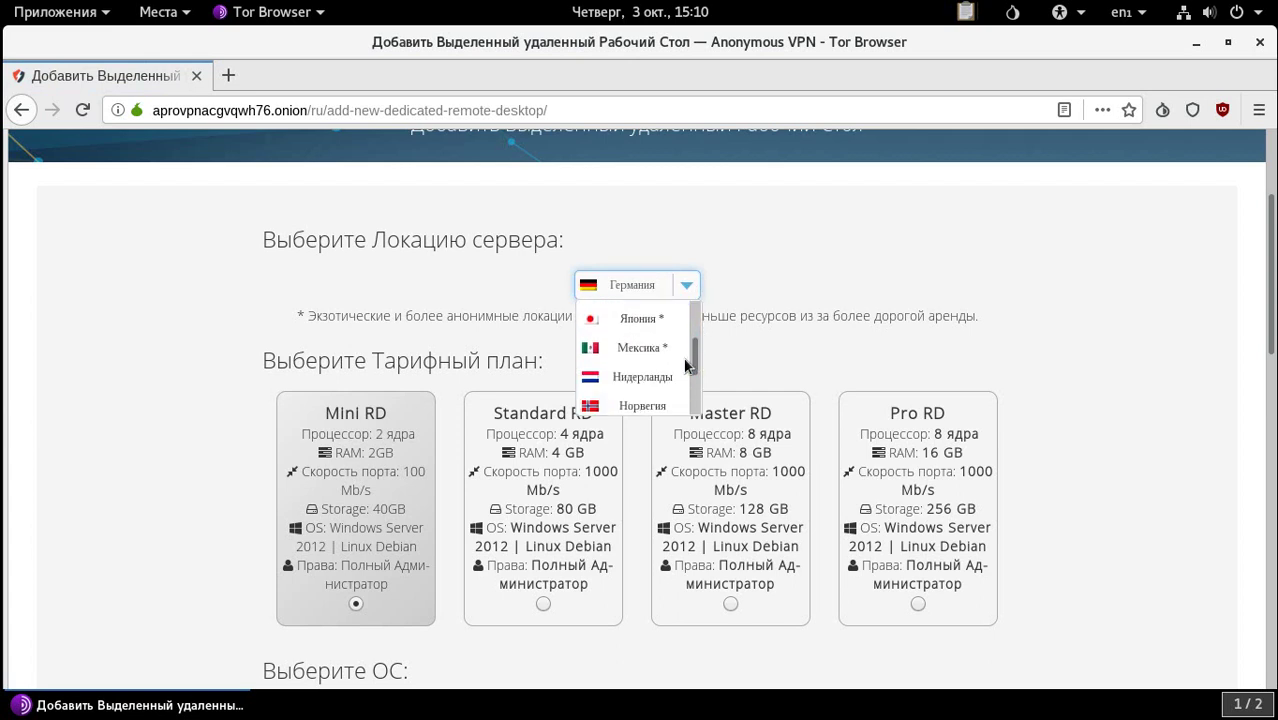
{"action": "left_click", "coordinate": [652, 378]}
{"action": "scroll", "coordinate": [747, 292], "scroll_direction": "down", "scroll_amount": 3}
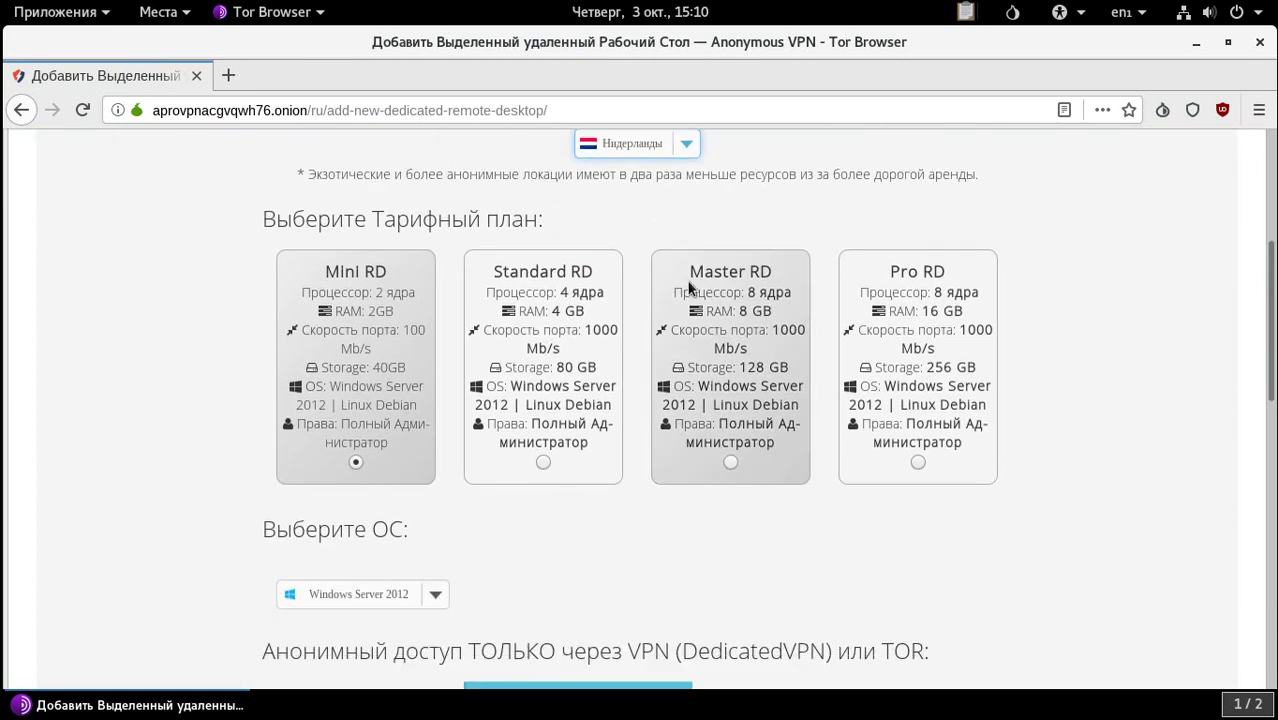
{"action": "left_click", "coordinate": [574, 336]}
{"action": "scroll", "coordinate": [575, 335], "scroll_direction": "down", "scroll_amount": 4}
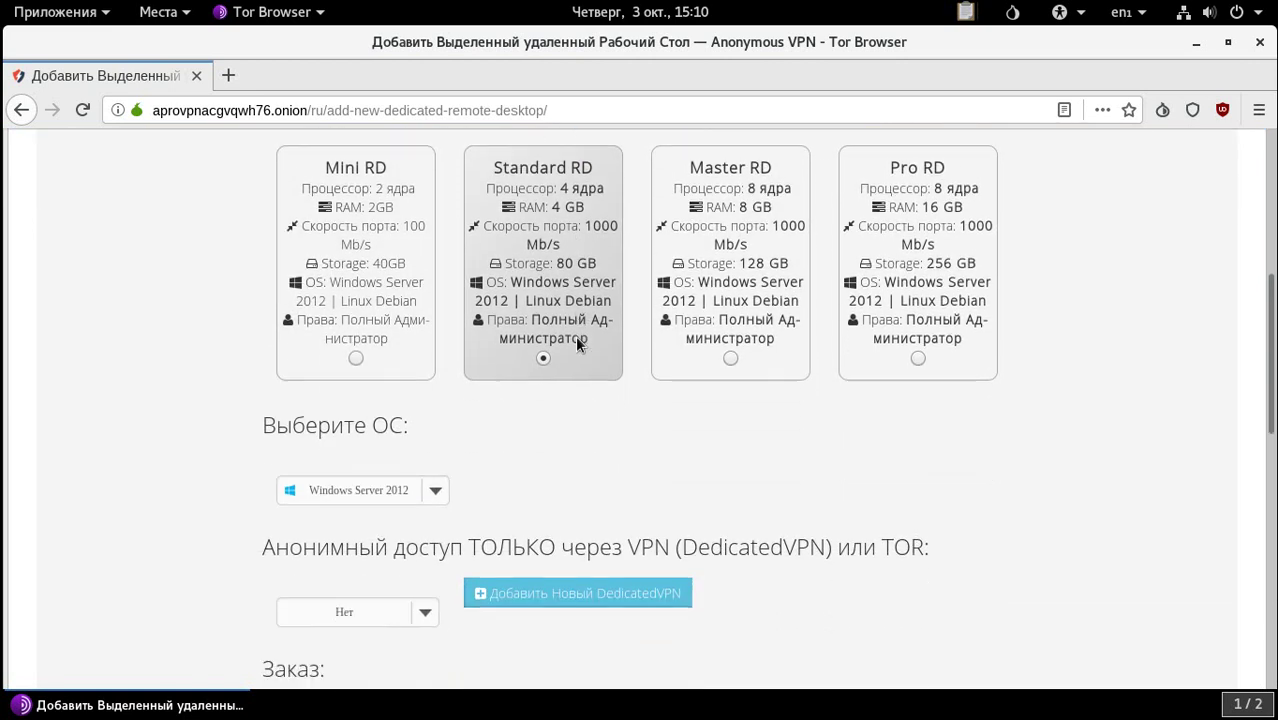
{"action": "left_click", "coordinate": [433, 401]}
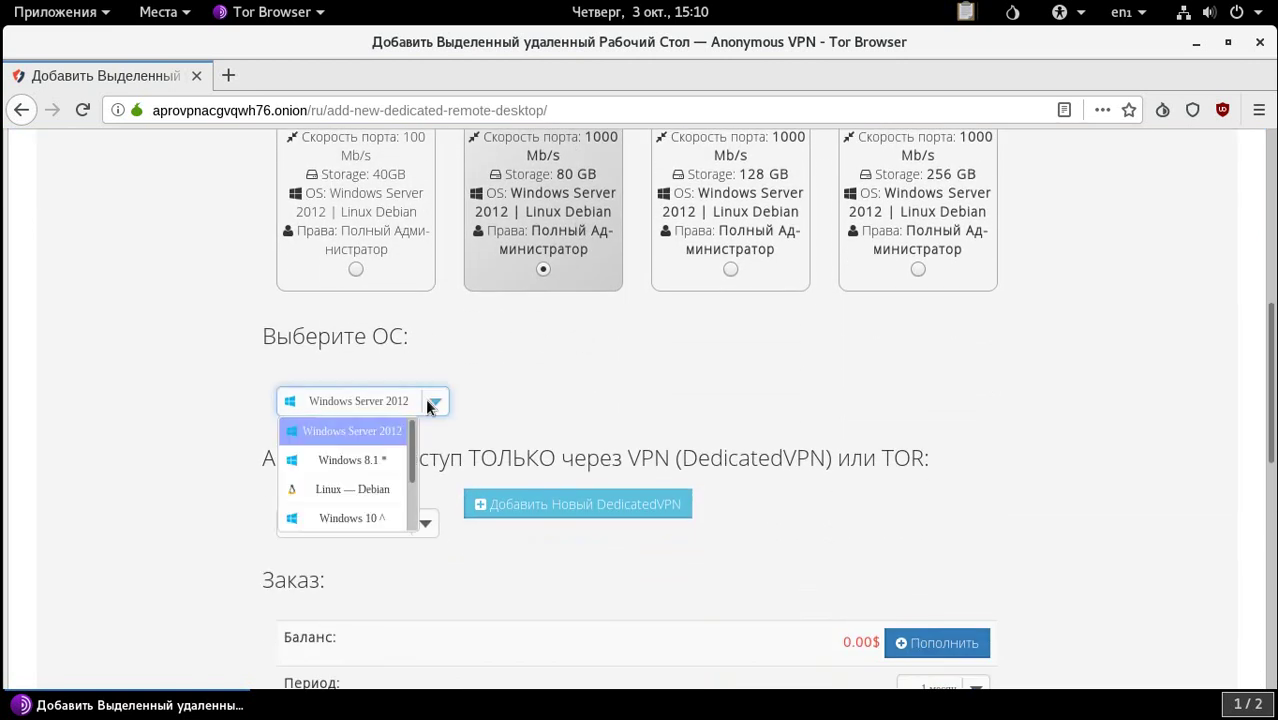
{"action": "left_click", "coordinate": [365, 517]}
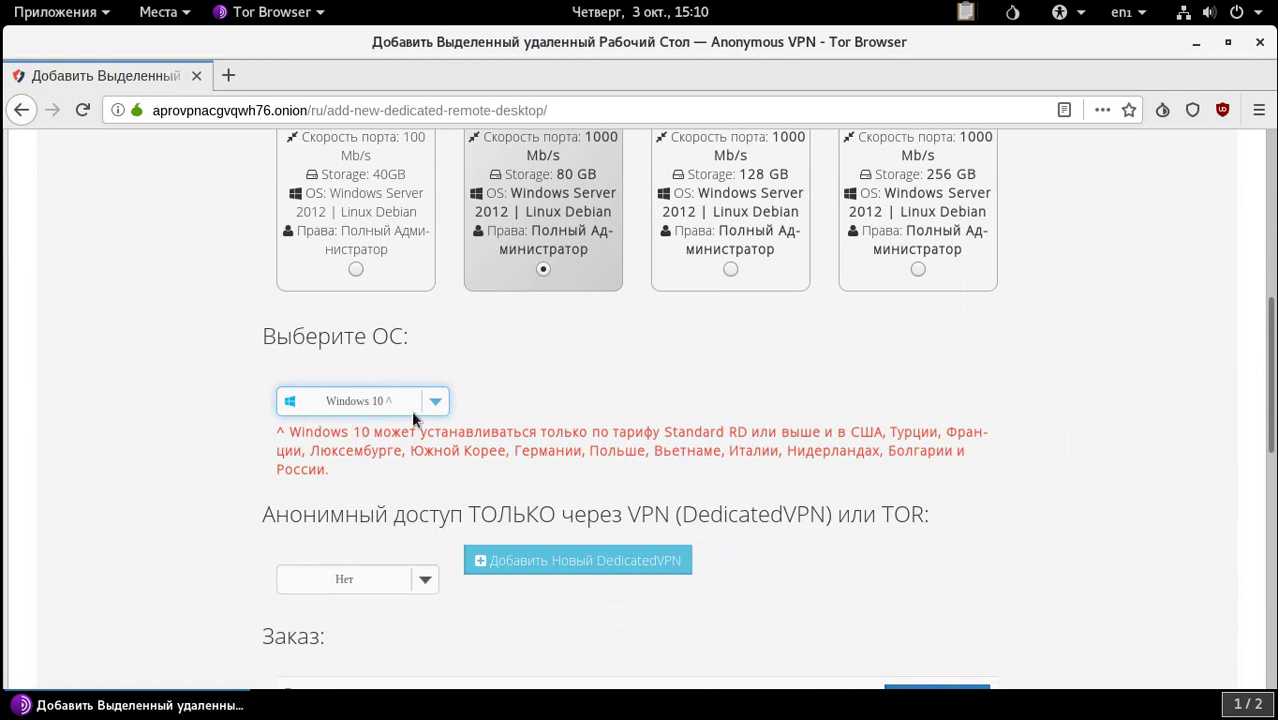
{"action": "scroll", "coordinate": [592, 355], "scroll_direction": "down", "scroll_amount": 3}
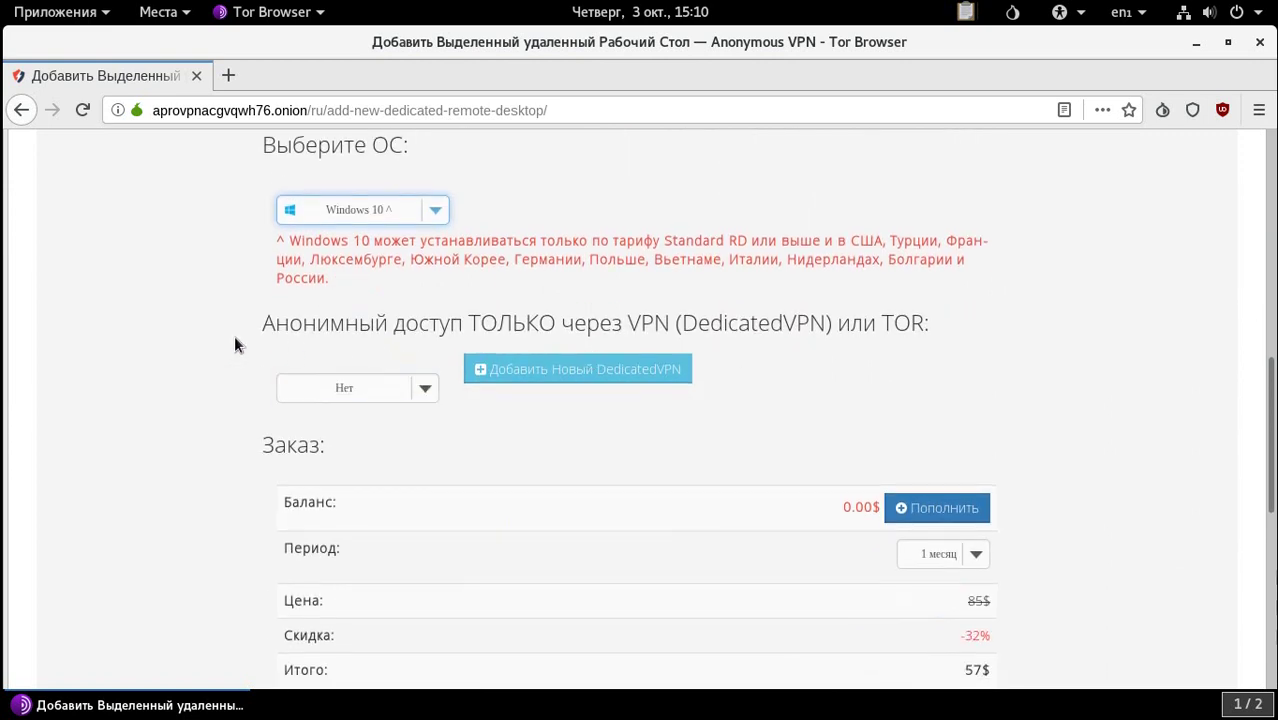
{"action": "left_click_drag", "start_coordinate": [265, 322], "coordinate": [656, 330]}
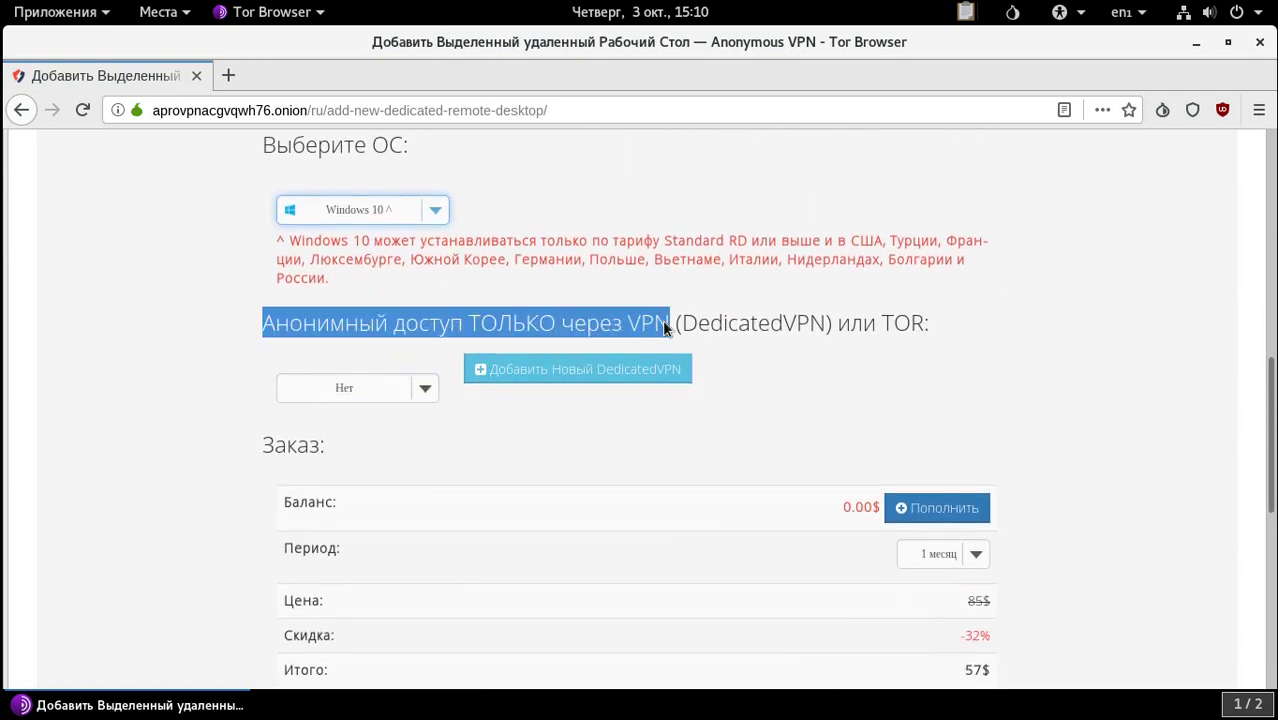
{"action": "left_click", "coordinate": [662, 322]}
{"action": "left_click", "coordinate": [420, 392]}
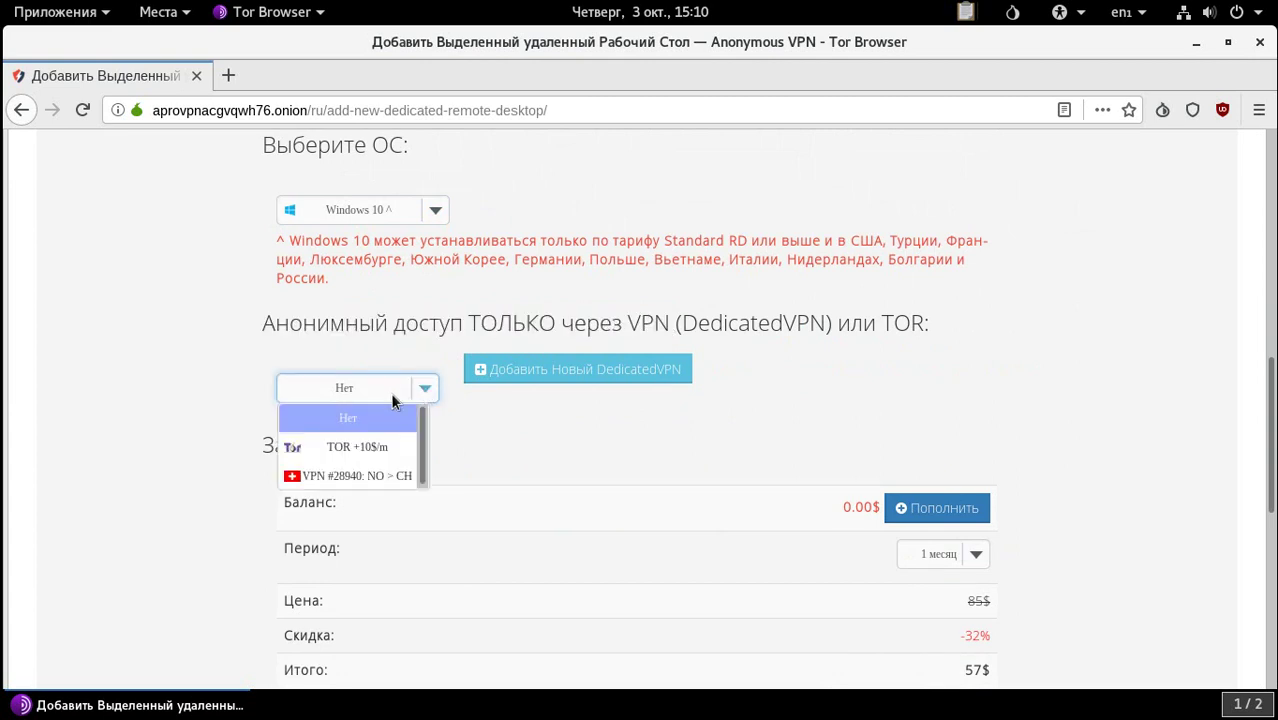
{"action": "left_click", "coordinate": [358, 476]}
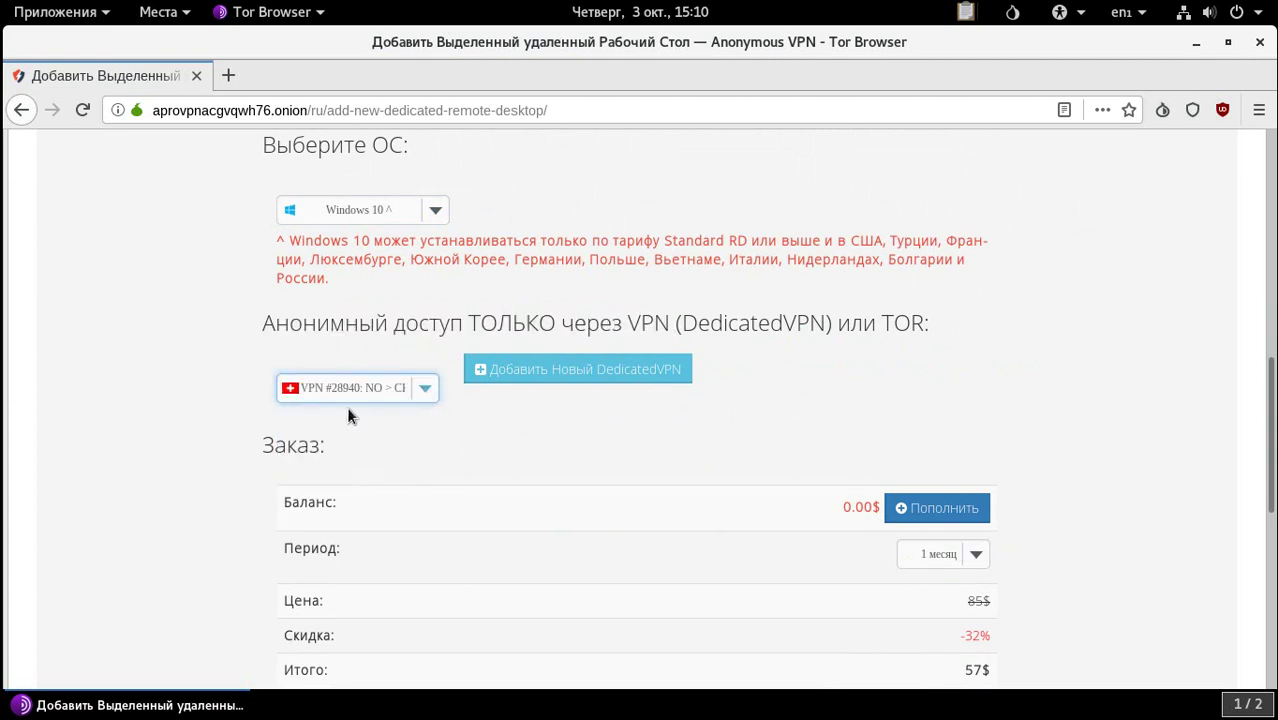
{"action": "scroll", "coordinate": [499, 410], "scroll_direction": "down", "scroll_amount": 3}
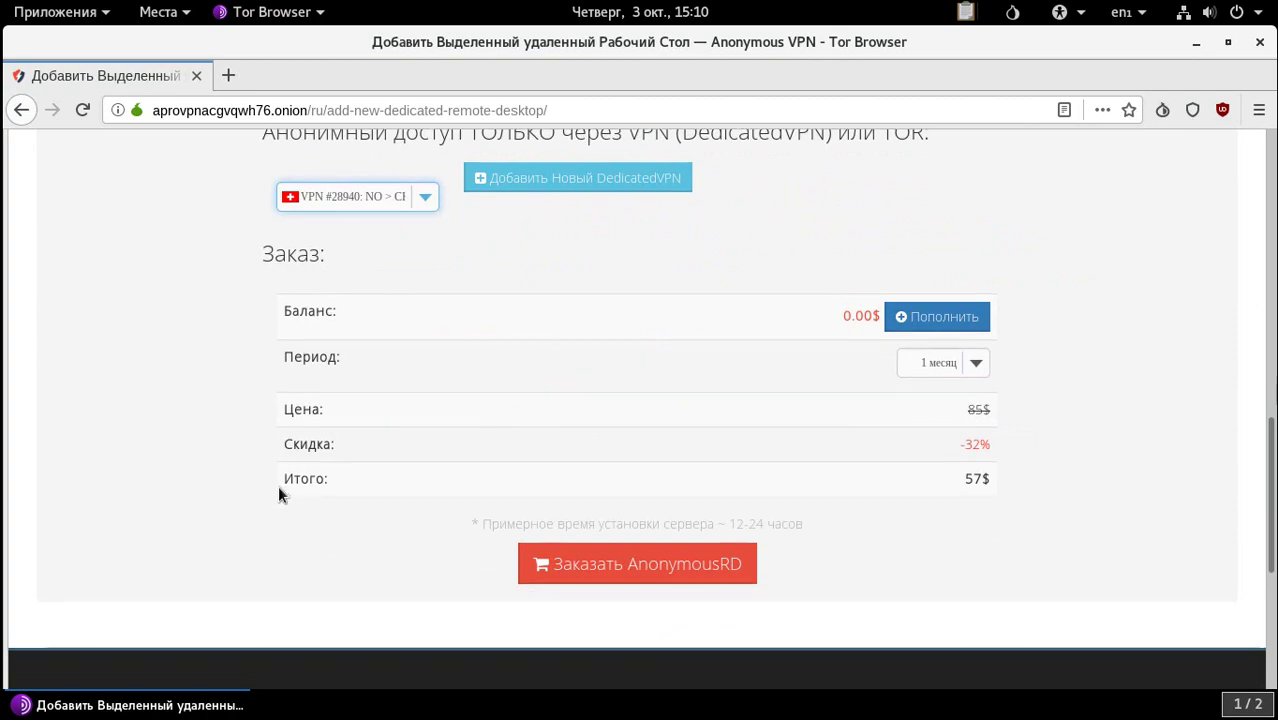
{"action": "double_click", "coordinate": [320, 481]}
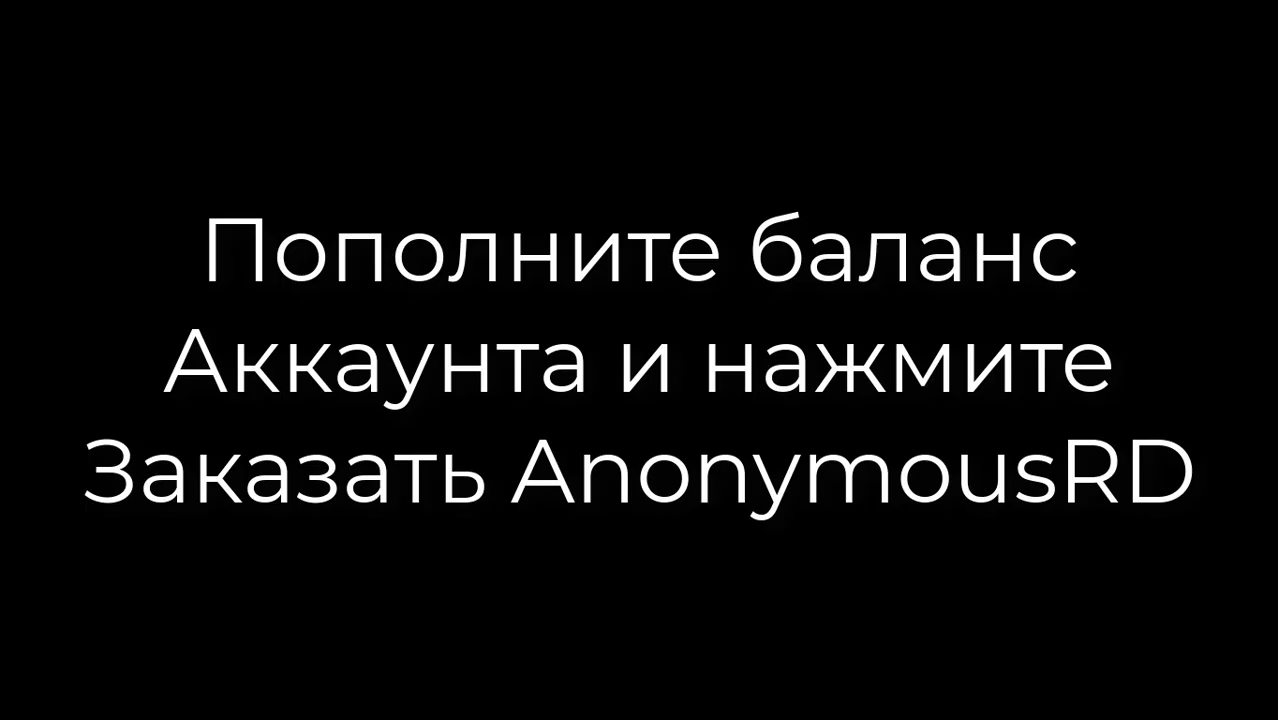
Top up the balance by 57$ via Bitcoin, copying the wallet address and 0.00701 BTC amount.
{"action": "left_click", "coordinate": [975, 475]}
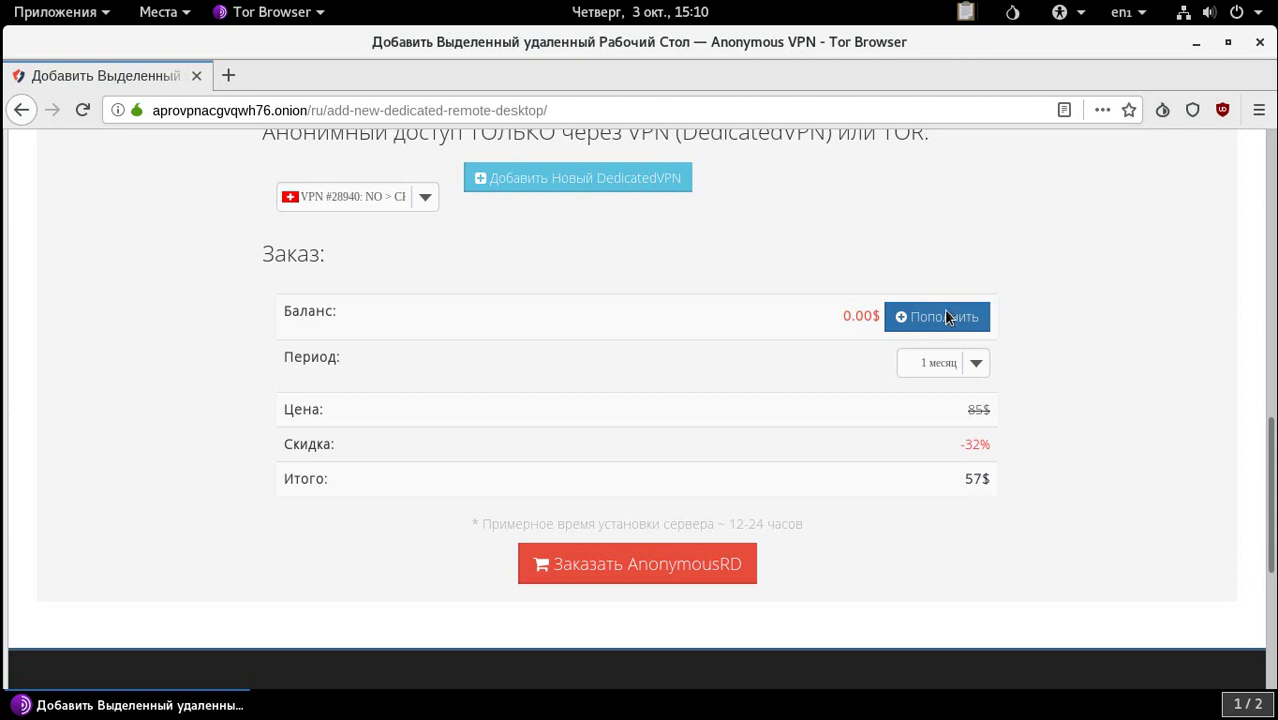
{"action": "left_click", "coordinate": [945, 312]}
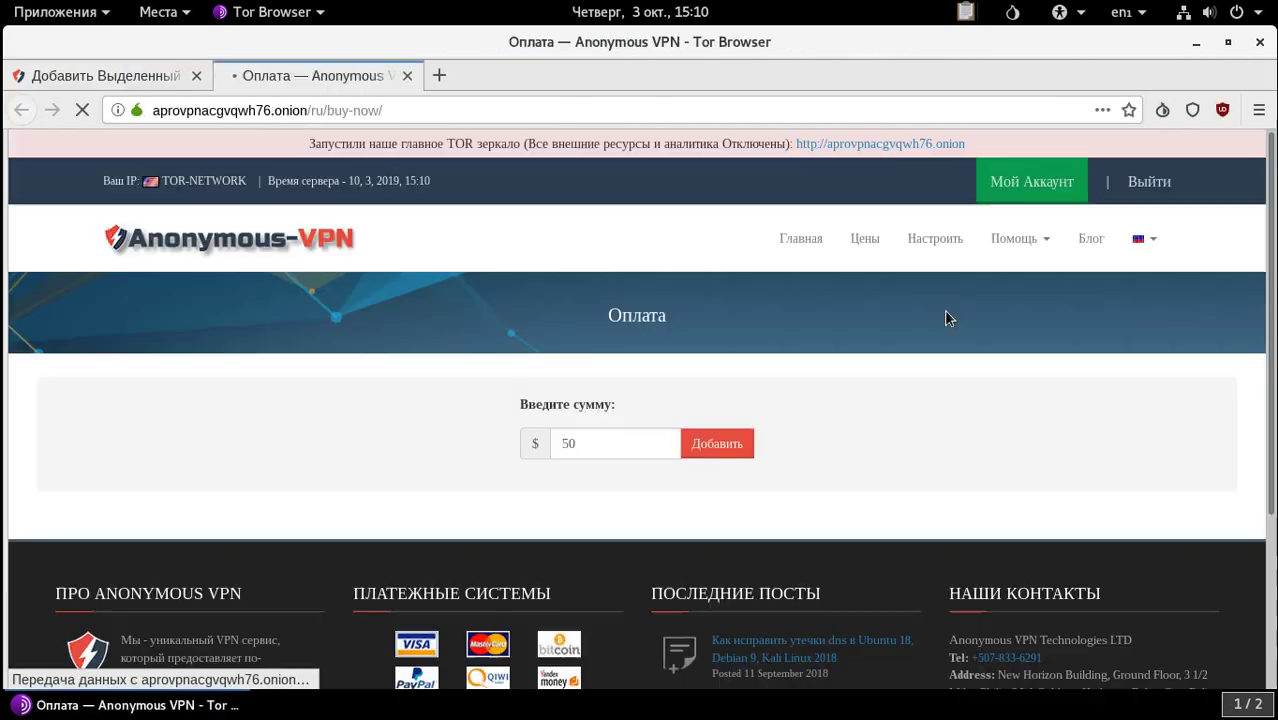
{"action": "left_click_drag", "start_coordinate": [633, 443], "coordinate": [549, 445]}
{"action": "type", "text": "5"}
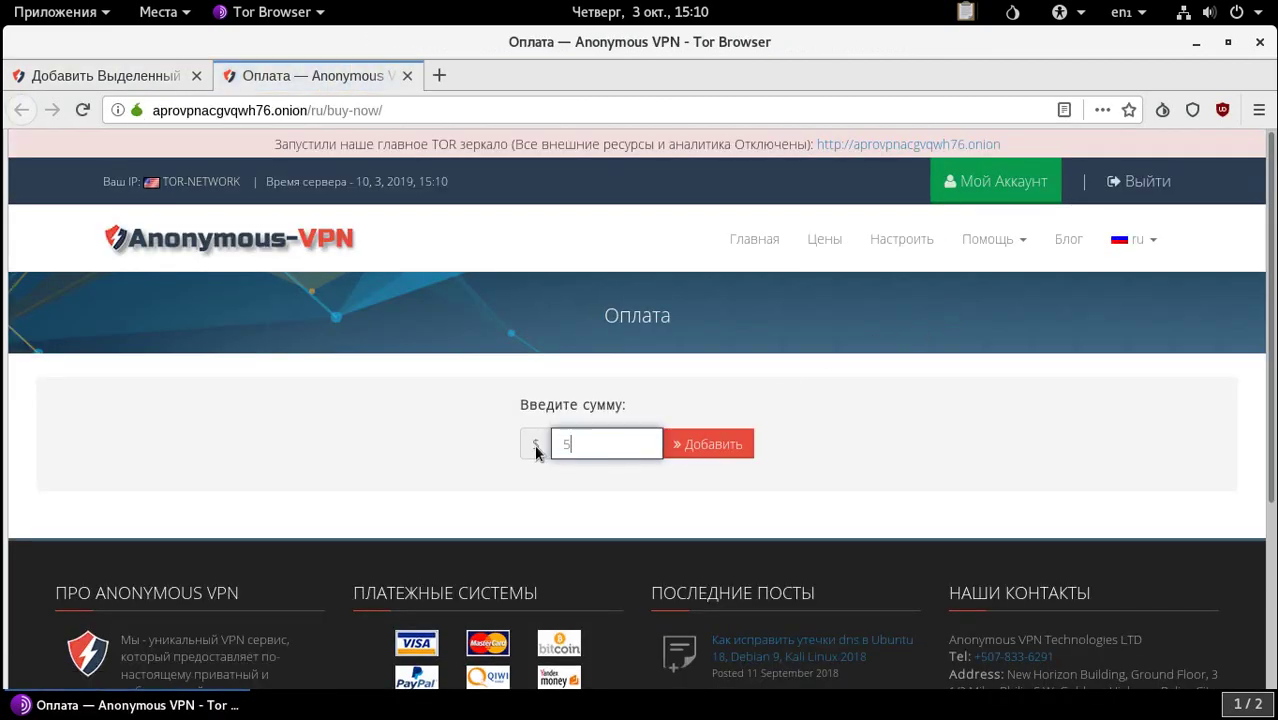
{"action": "type", "text": "7"}
{"action": "left_click", "coordinate": [696, 454]}
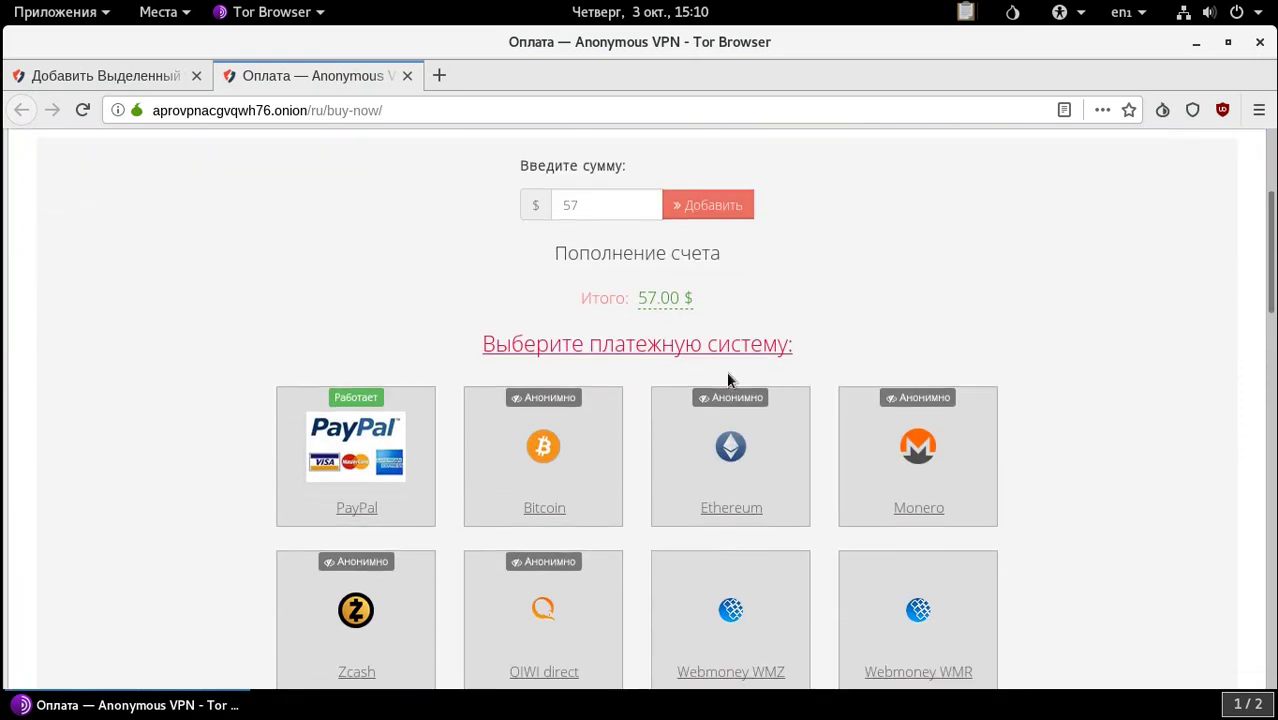
{"action": "left_click", "coordinate": [572, 442]}
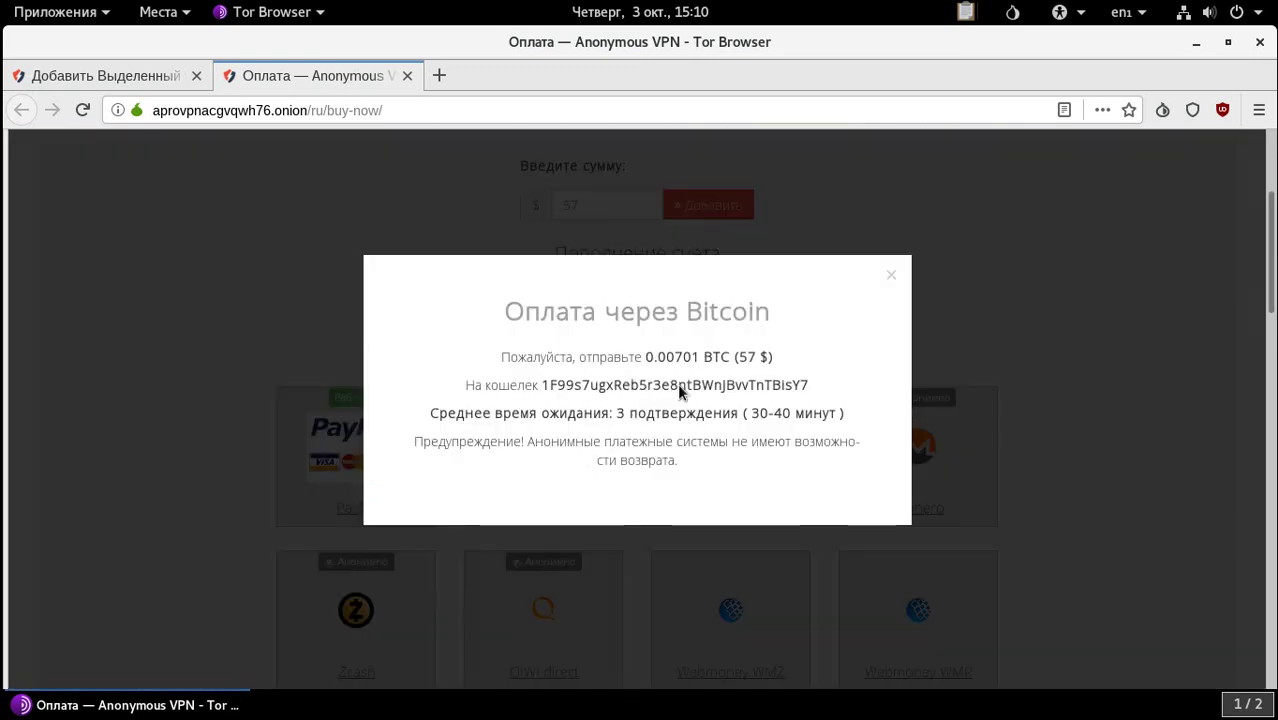
{"action": "double_click", "coordinate": [677, 383]}
{"action": "right_click", "coordinate": [680, 386]}
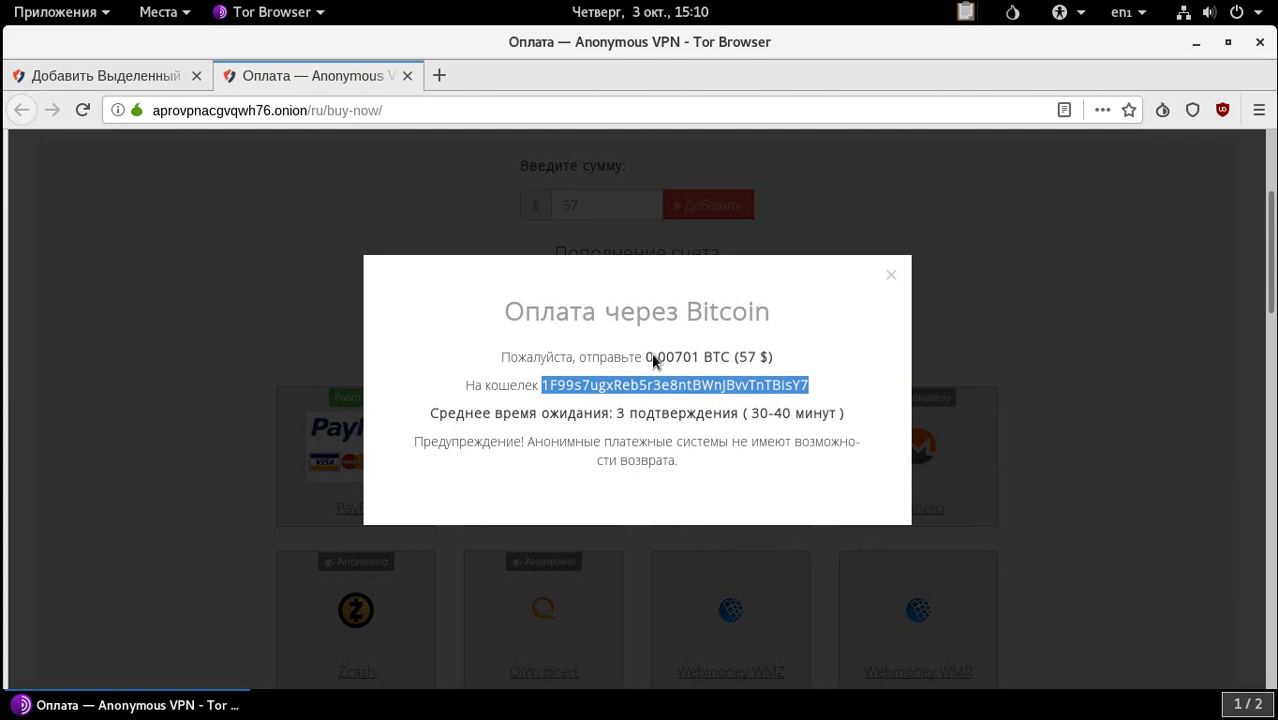
{"action": "left_click_drag", "start_coordinate": [646, 357], "coordinate": [703, 358]}
{"action": "left_click", "coordinate": [152, 708]}
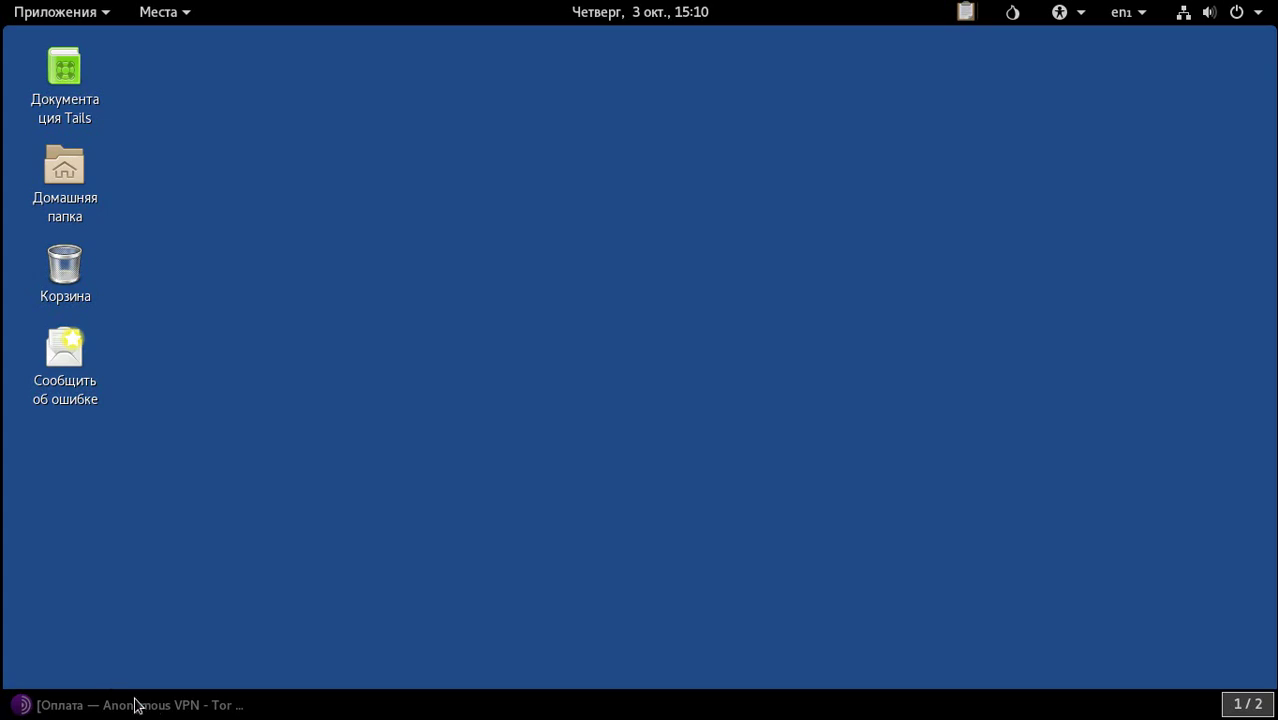
{"action": "left_click", "coordinate": [134, 705]}
{"action": "left_click", "coordinate": [407, 76]}
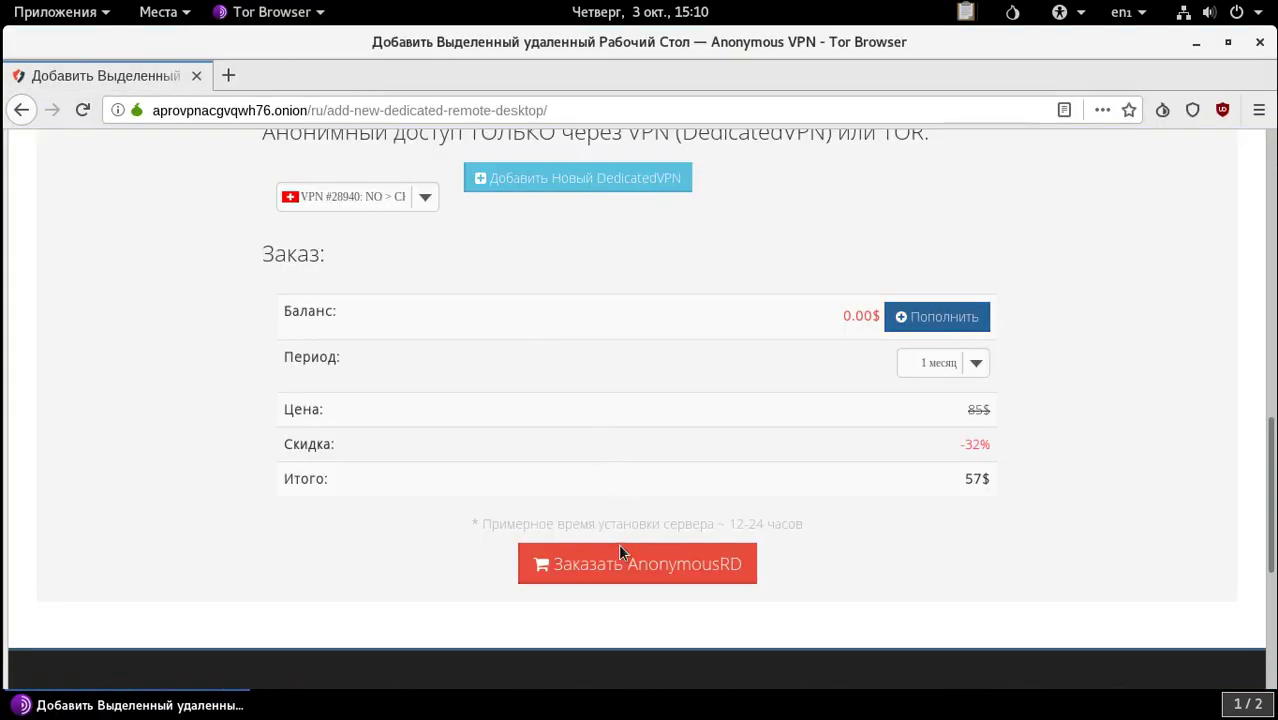
{"action": "left_click", "coordinate": [618, 560]}
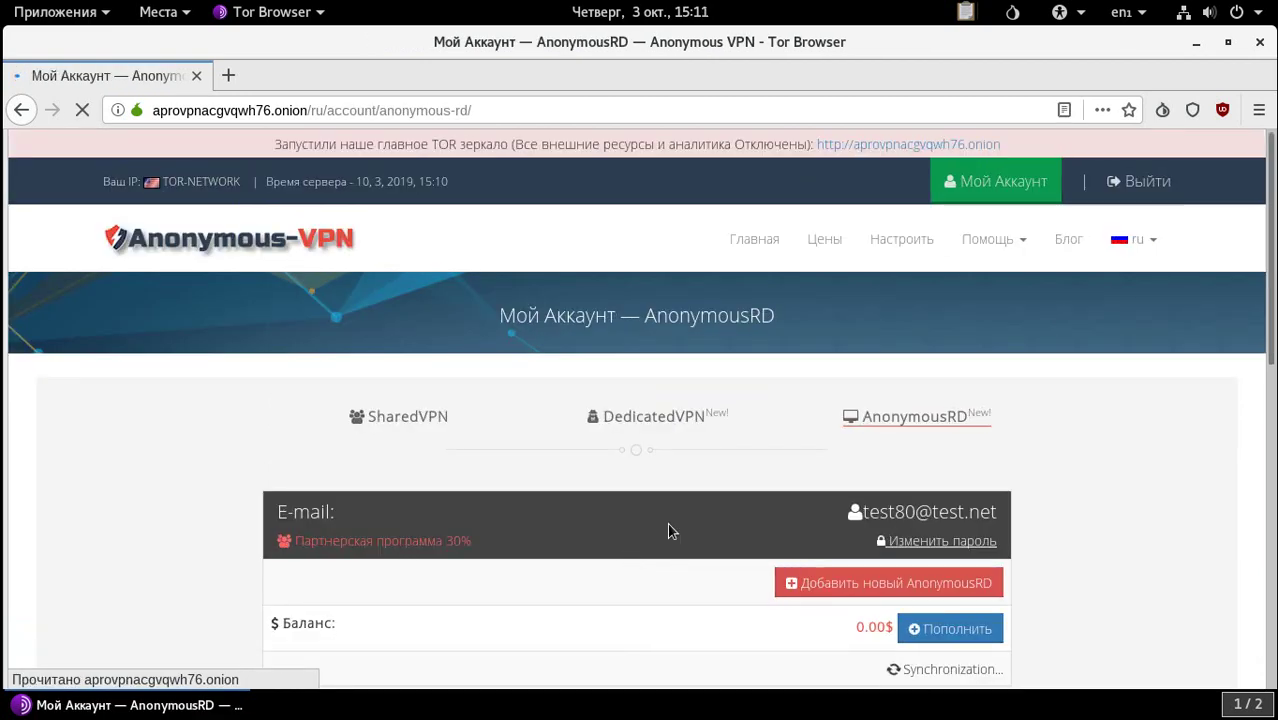
{"action": "scroll", "coordinate": [640, 465], "scroll_direction": "down", "scroll_amount": 3}
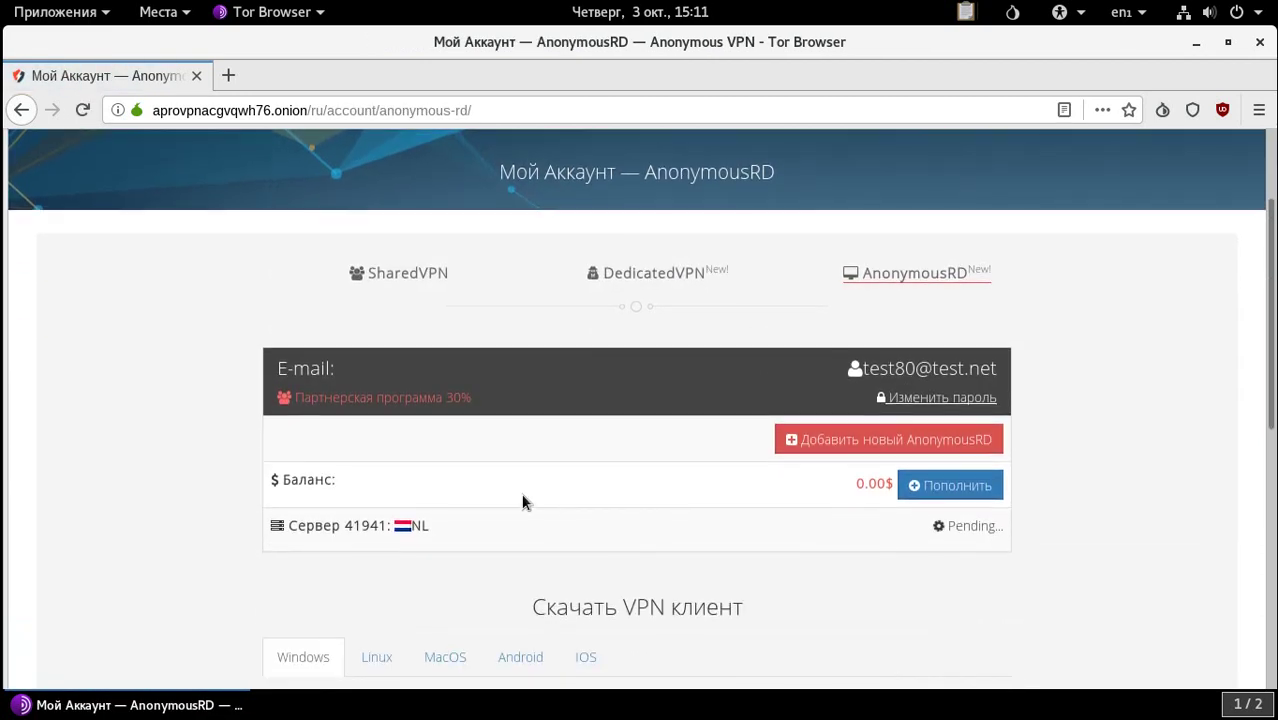
{"action": "triple_click", "coordinate": [397, 531]}
{"action": "left_click", "coordinate": [988, 530]}
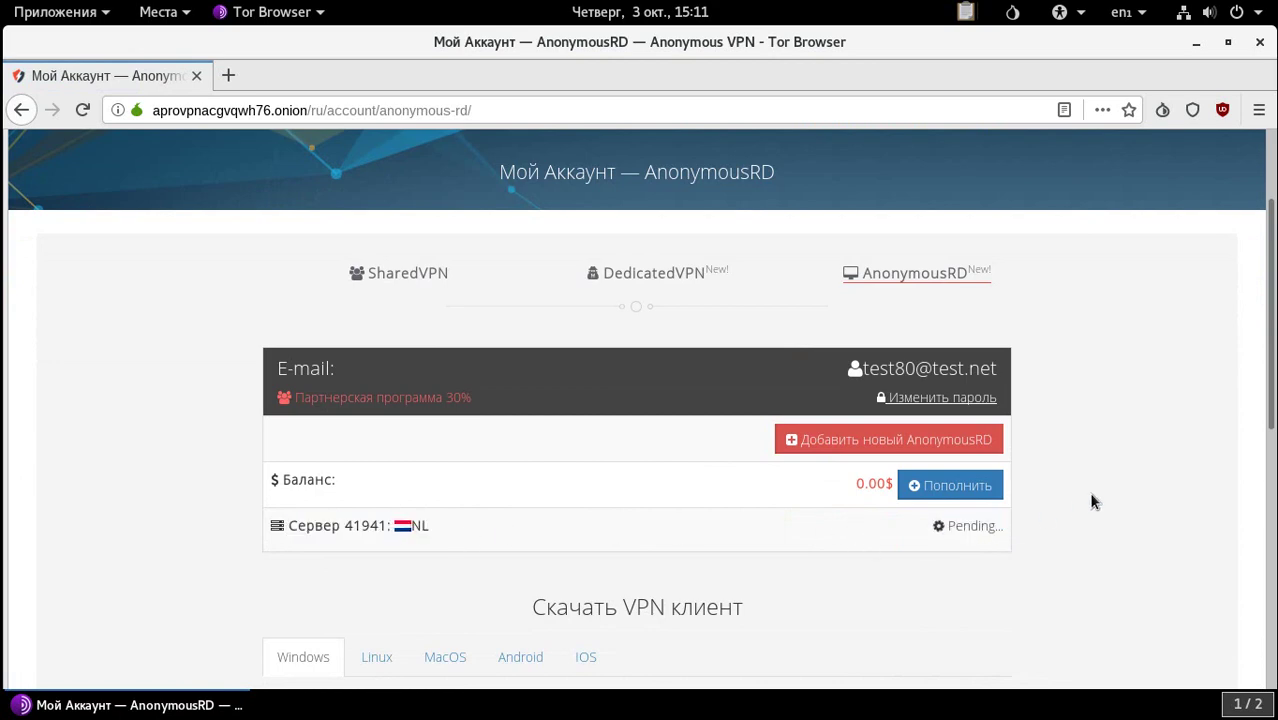
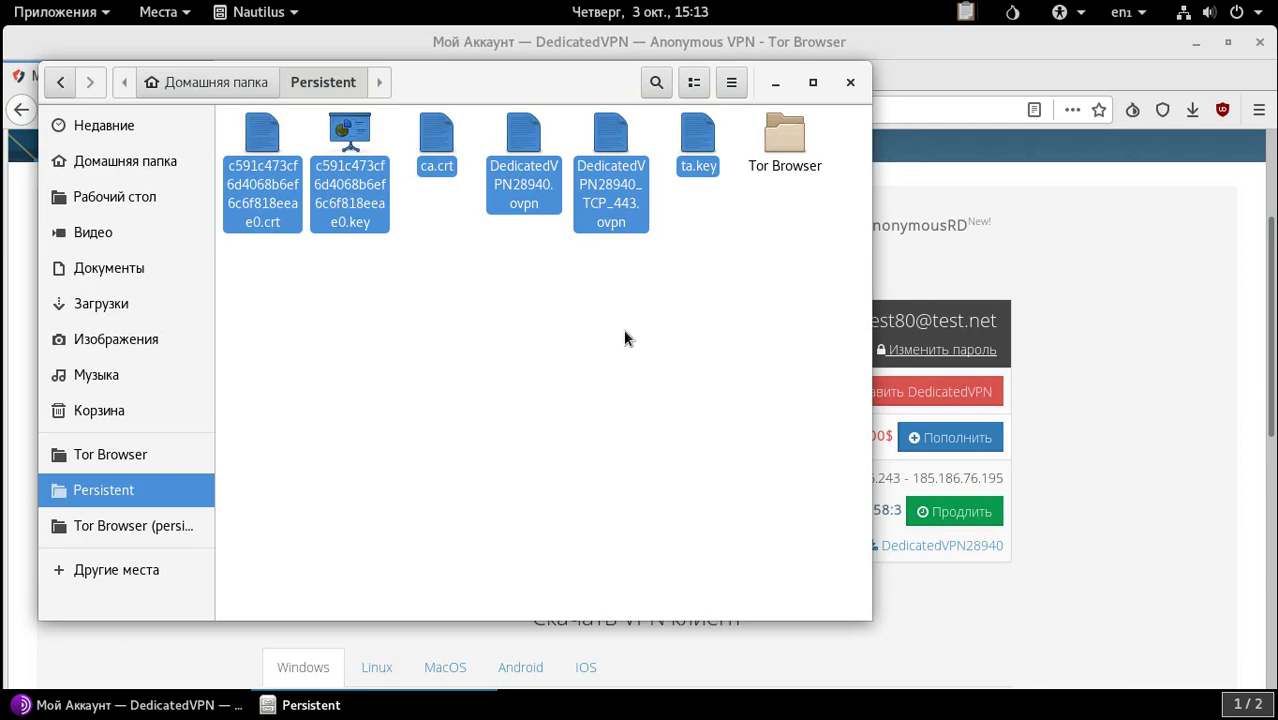
Download tails.sh from the site's /cons-u/img/tails.sh address into the Tor Browser folder.
{"action": "left_click", "coordinate": [849, 87]}
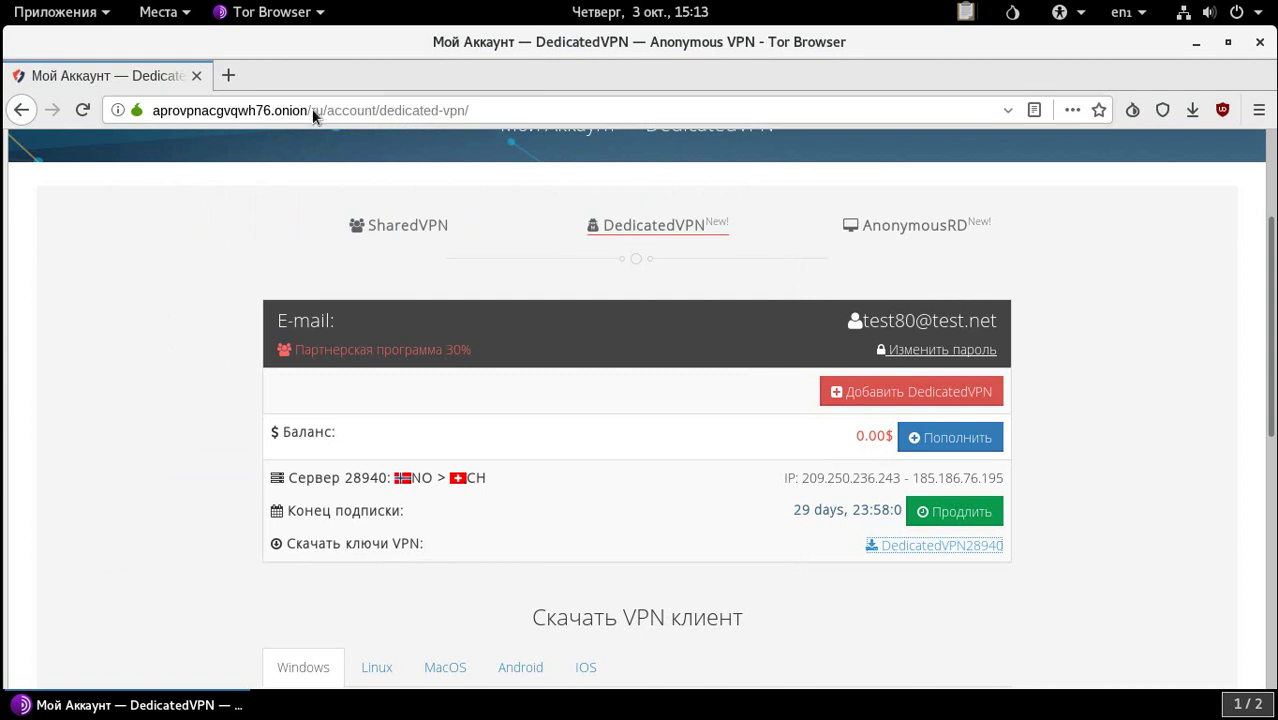
{"action": "left_click_drag", "start_coordinate": [312, 108], "coordinate": [557, 130]}
{"action": "type", "text": "con"}
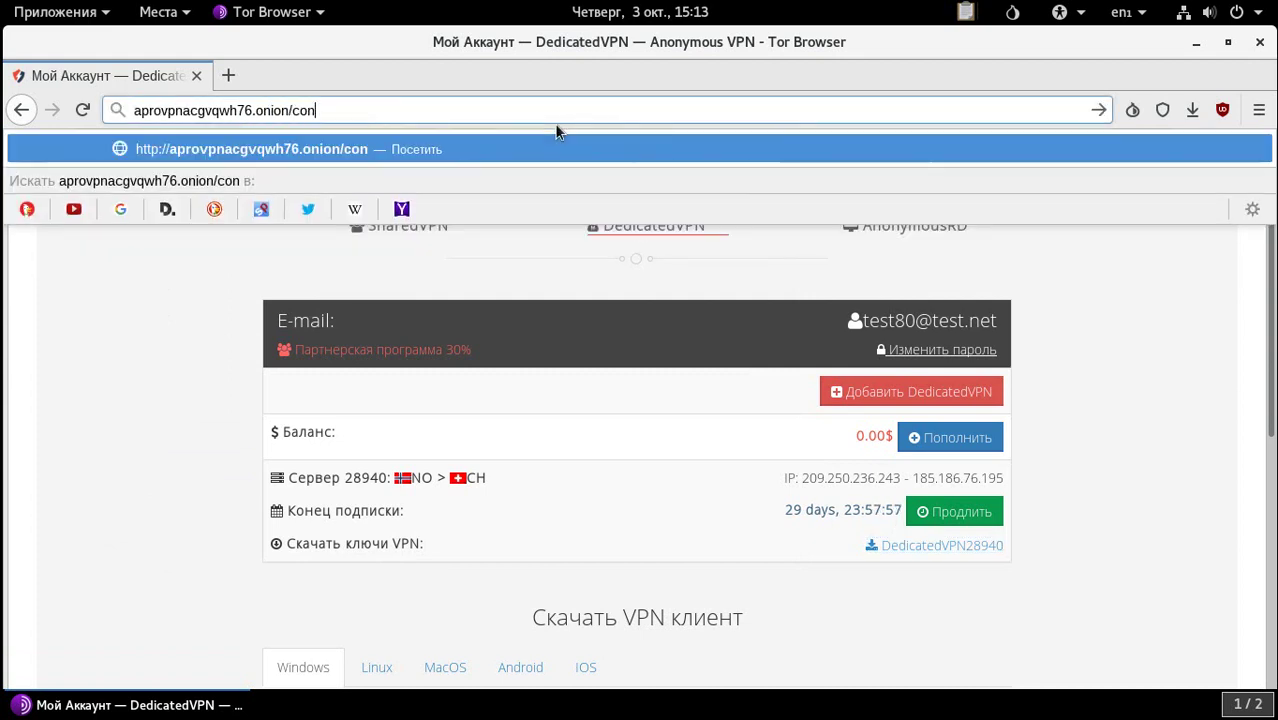
{"action": "type", "text": "s-u/im"}
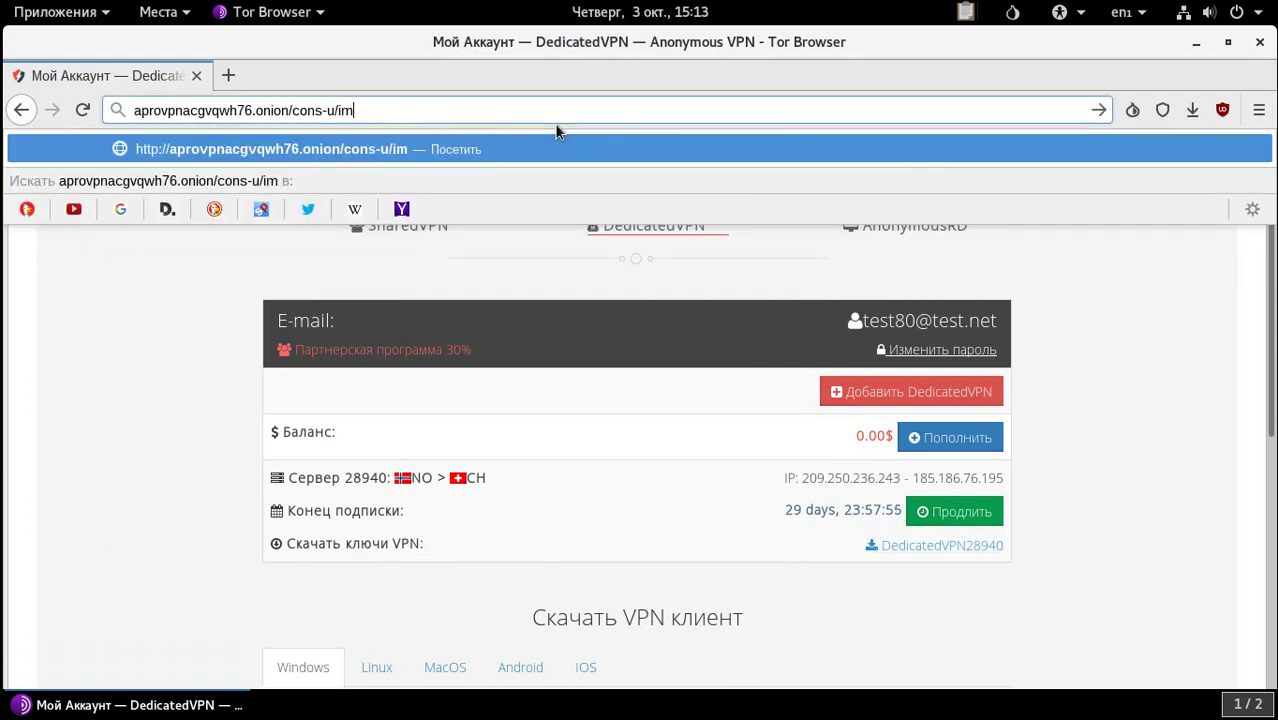
{"action": "type", "text": "g/tails.sh"}
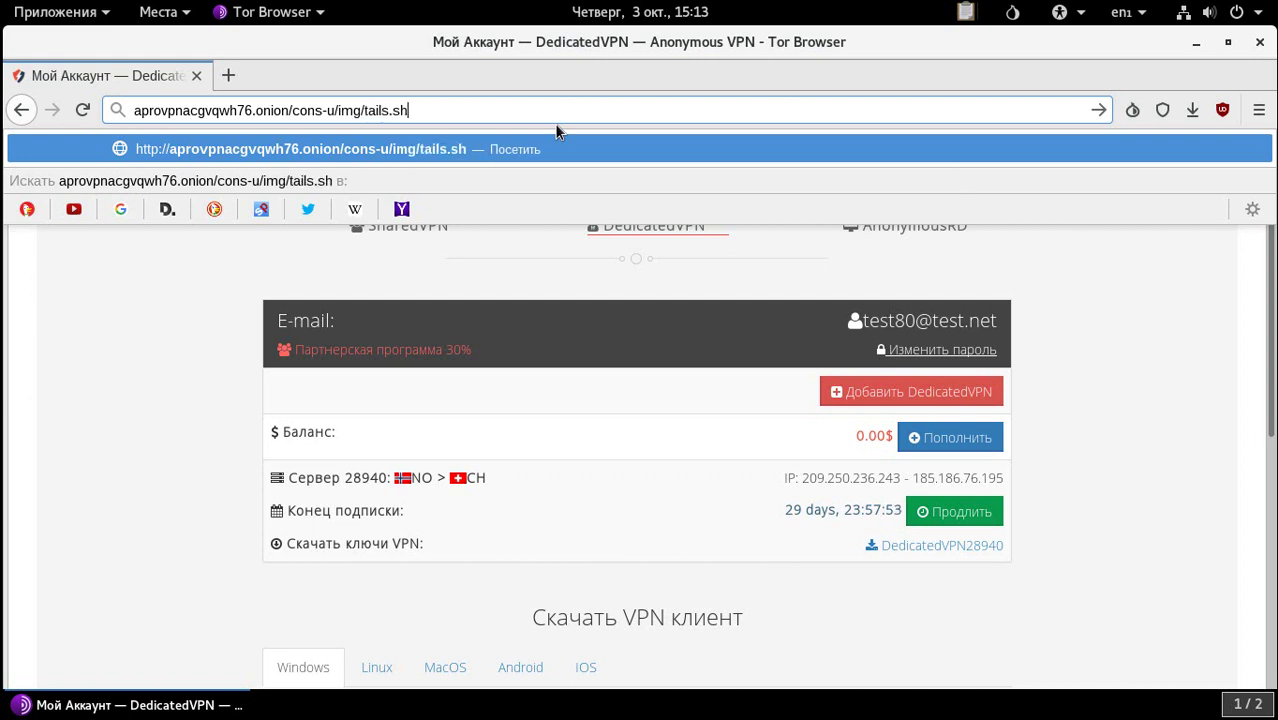
{"action": "key", "text": "Return"}
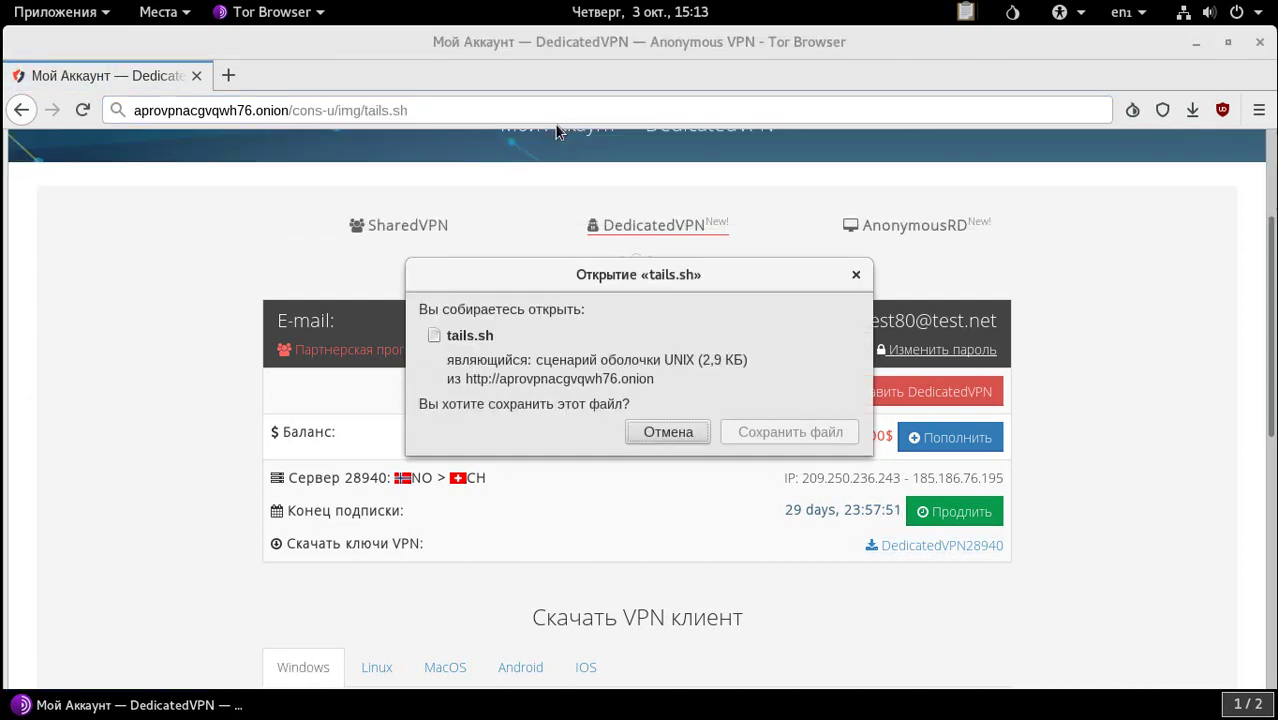
{"action": "left_click", "coordinate": [773, 433]}
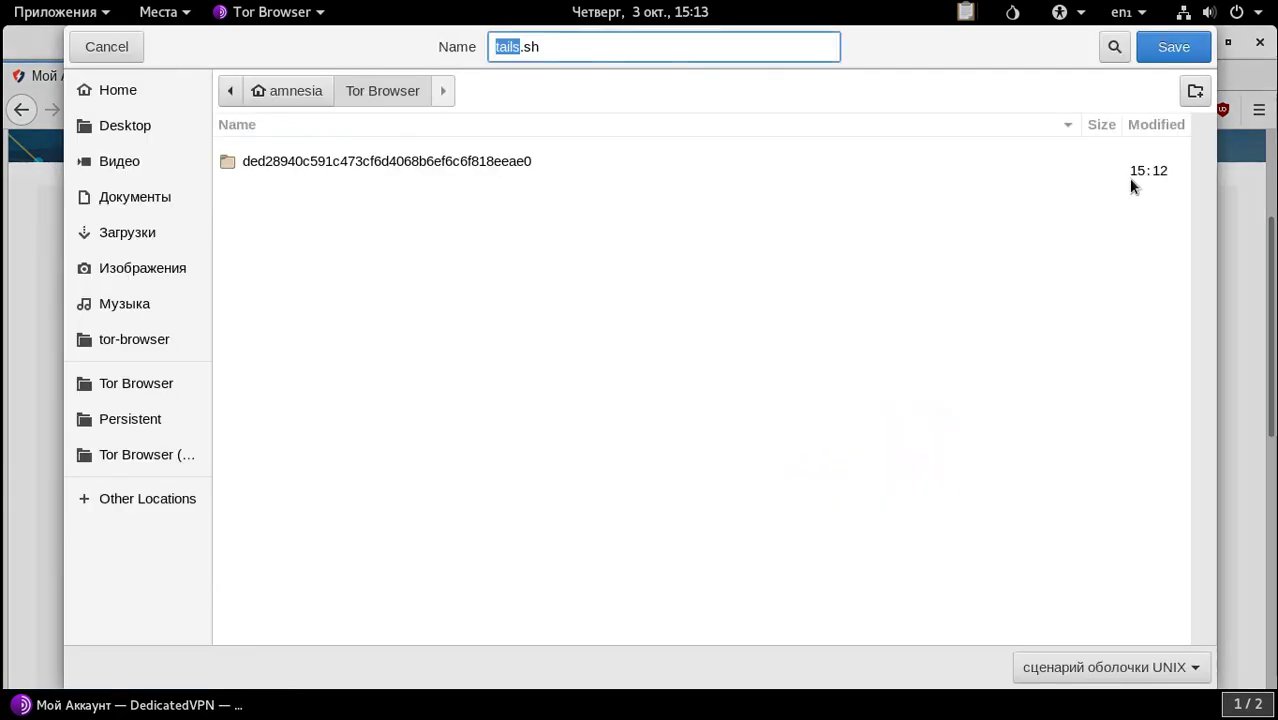
{"action": "left_click", "coordinate": [1165, 52]}
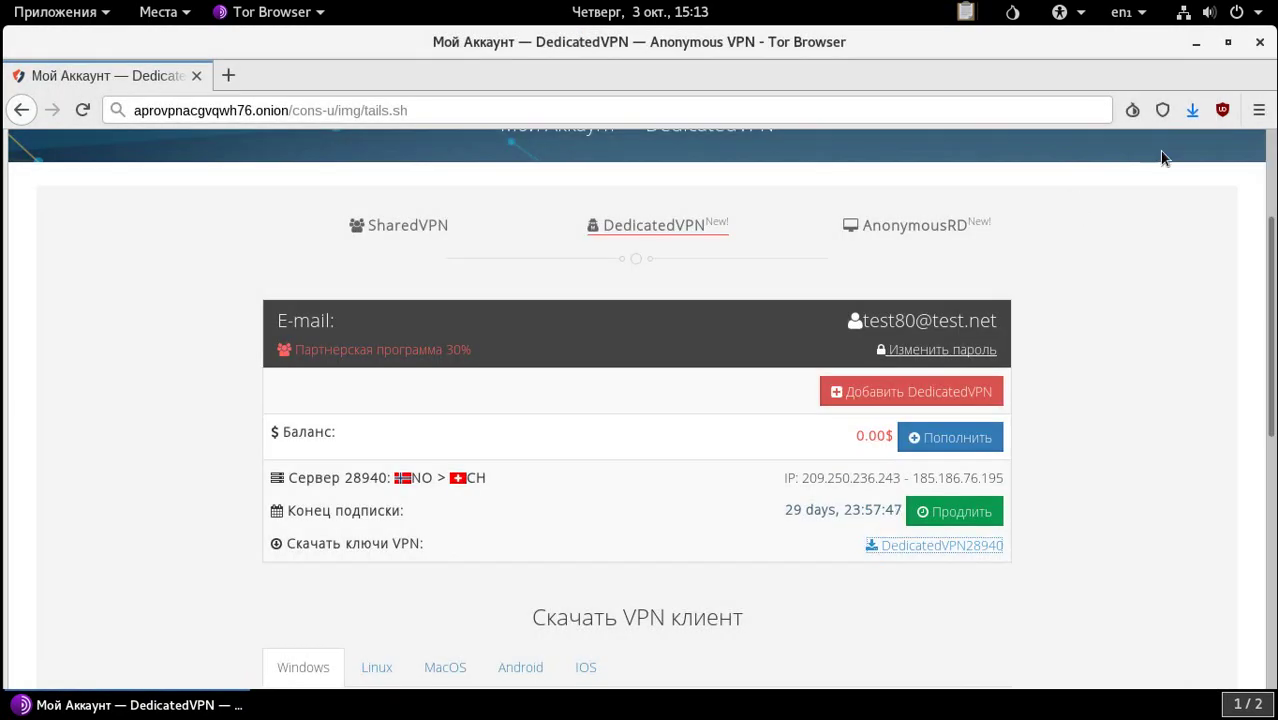
{"action": "left_click", "coordinate": [1192, 110]}
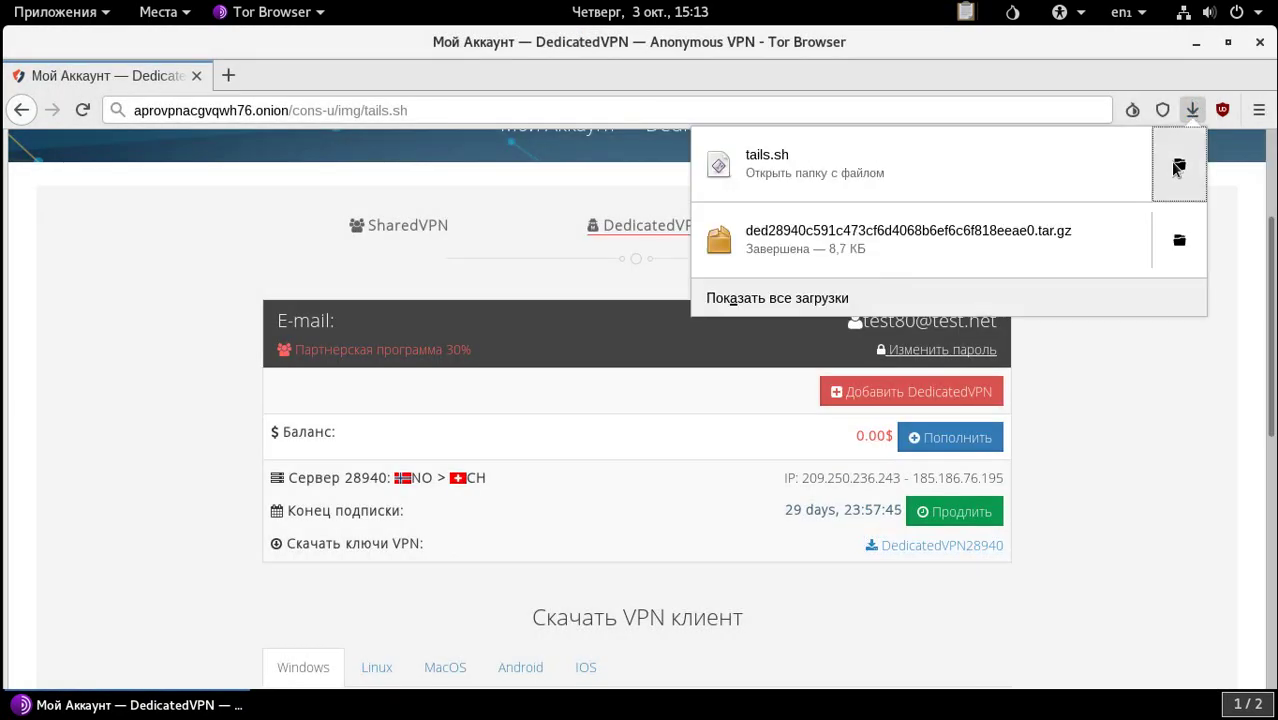
Copy the downloaded tails.sh script into the Persistent folder.
{"action": "left_click", "coordinate": [1175, 166]}
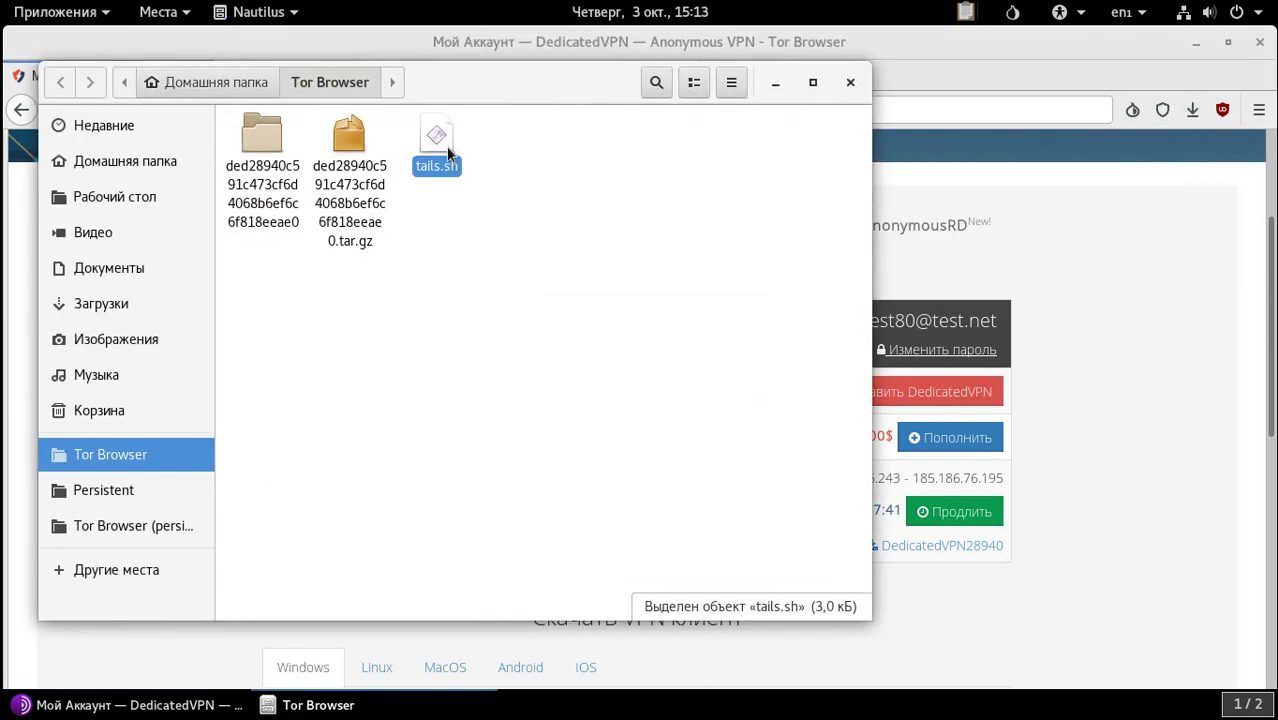
{"action": "right_click", "coordinate": [445, 145]}
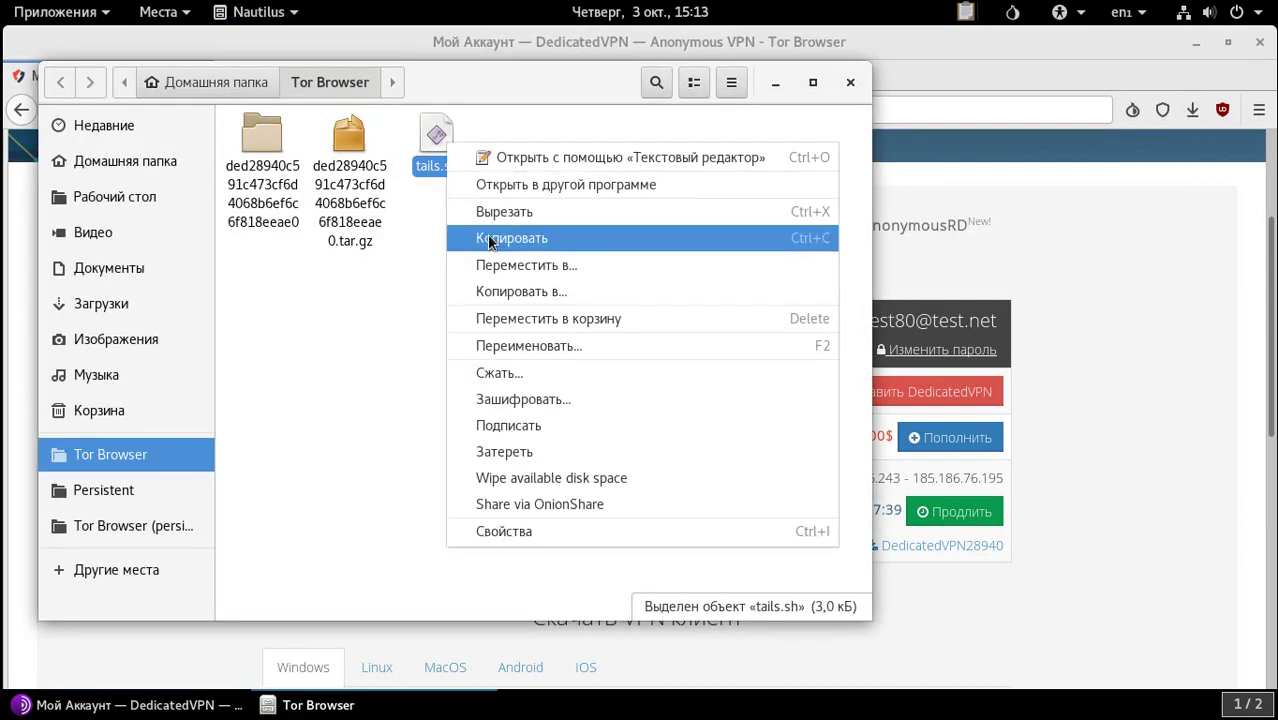
{"action": "left_click", "coordinate": [490, 236]}
{"action": "left_click", "coordinate": [79, 490]}
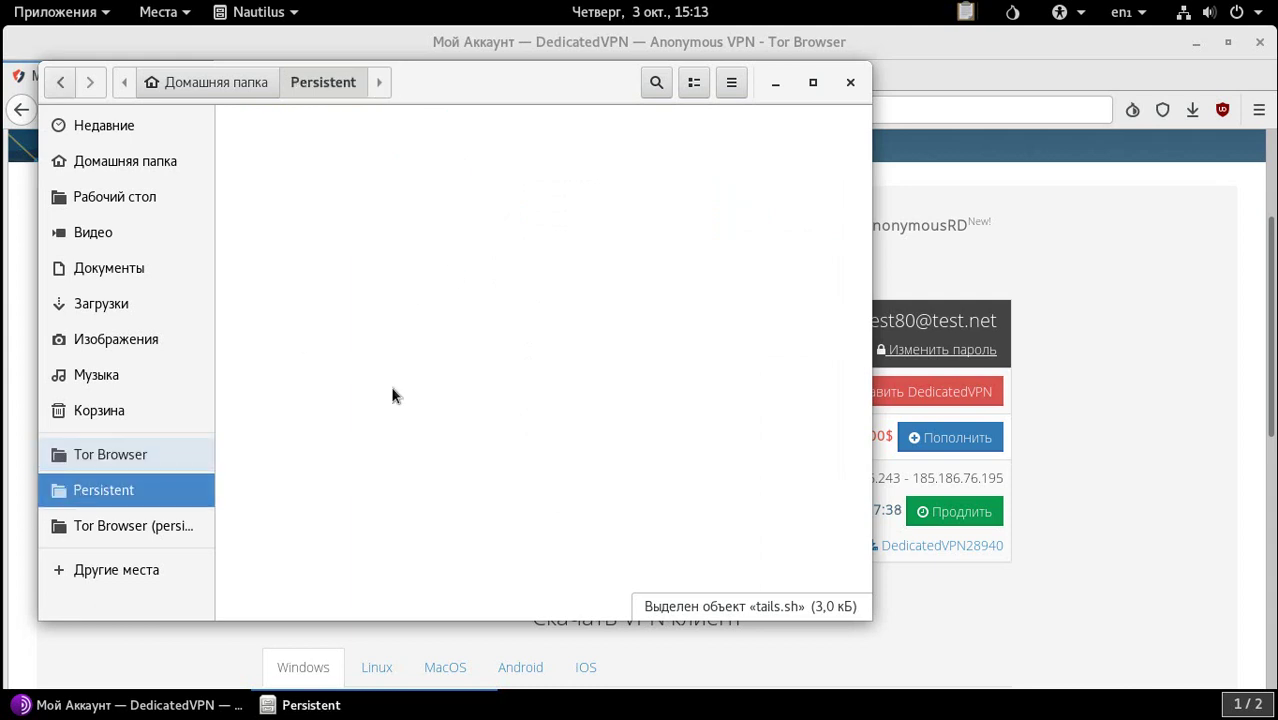
{"action": "right_click", "coordinate": [531, 337]}
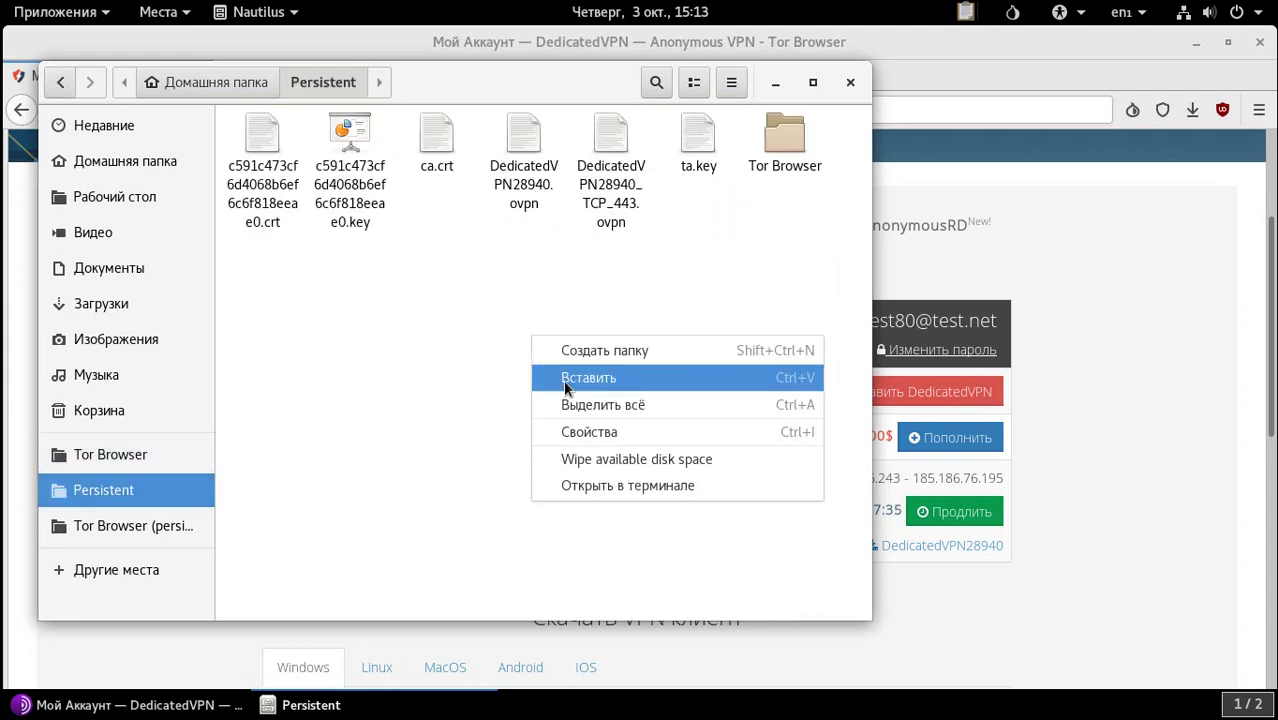
{"action": "left_click", "coordinate": [564, 379]}
{"action": "left_click", "coordinate": [482, 365]}
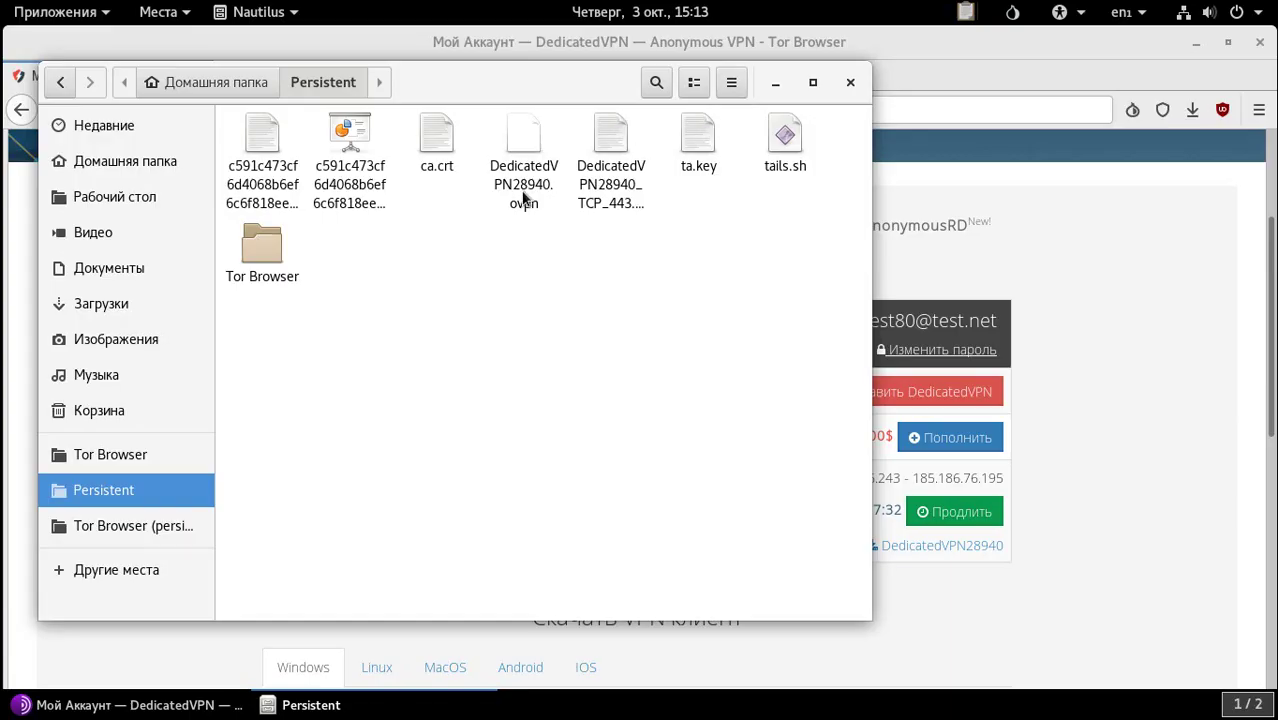
Rename DedicatedVPN28940.ovpn to tov.ovpn and close the file manager.
{"action": "left_click", "coordinate": [522, 195]}
{"action": "right_click", "coordinate": [532, 205]}
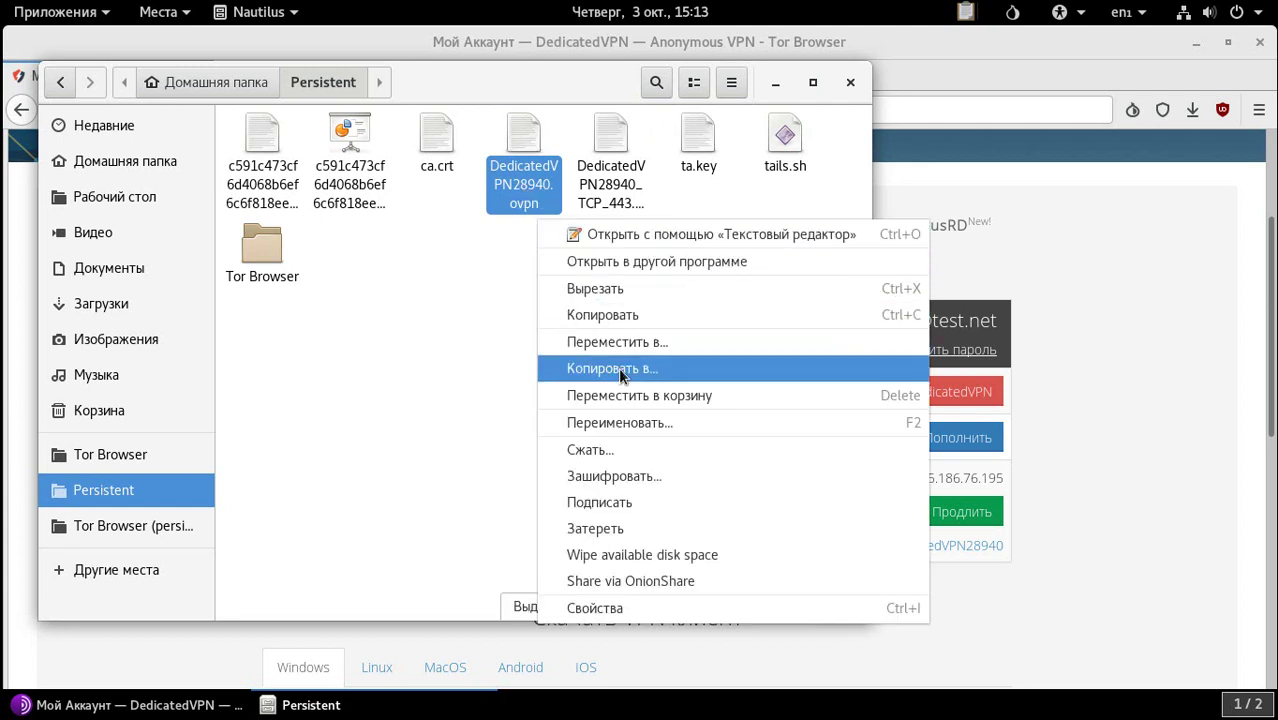
{"action": "left_click", "coordinate": [619, 422]}
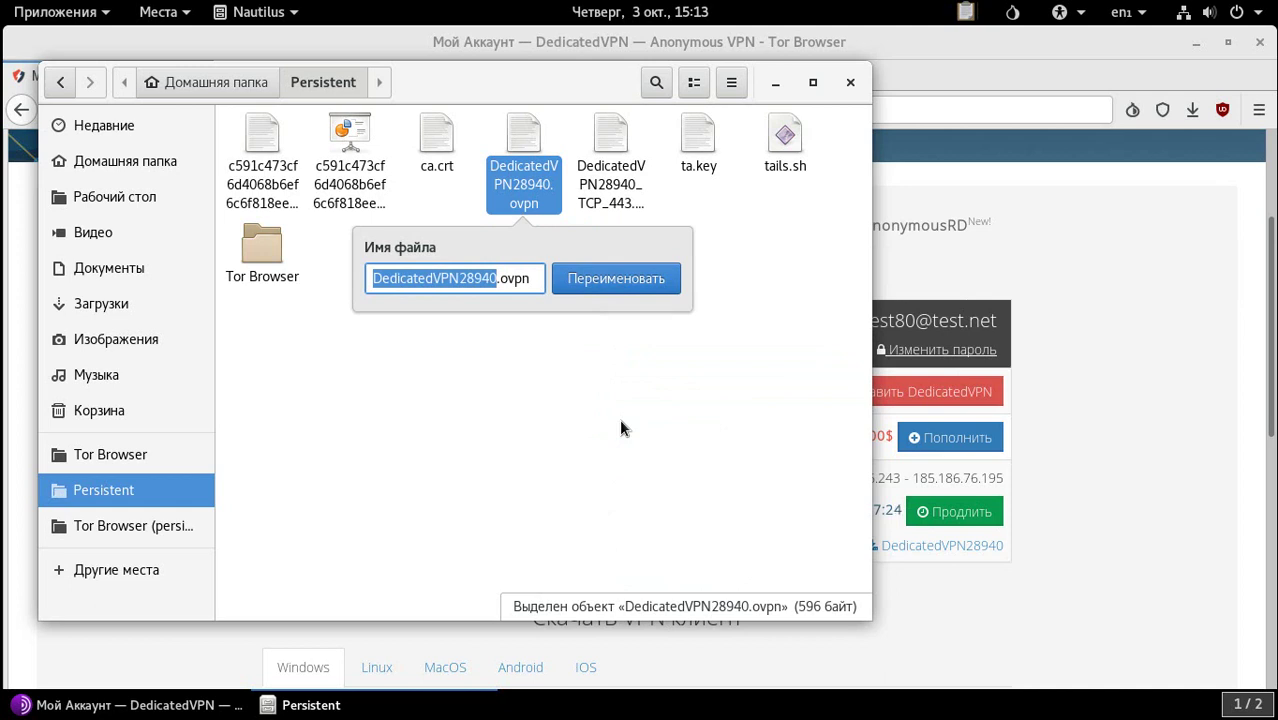
{"action": "type", "text": "tov"}
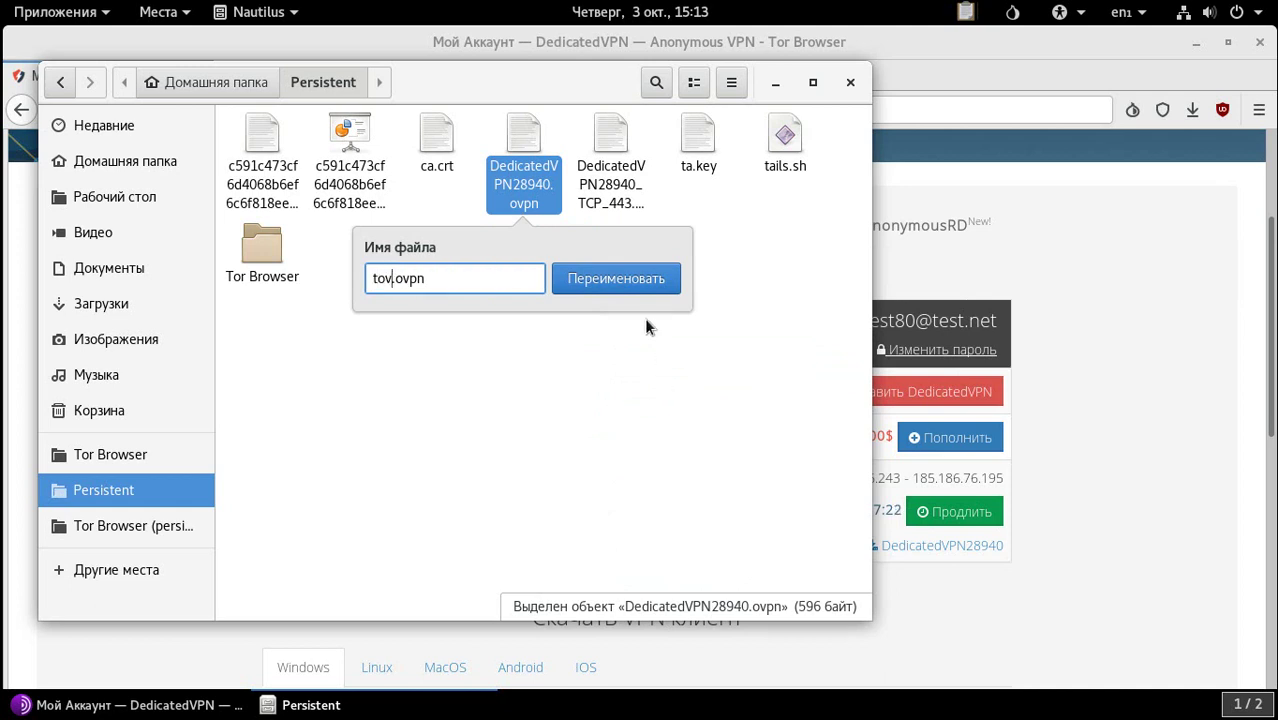
{"action": "left_click", "coordinate": [641, 280]}
{"action": "left_click", "coordinate": [300, 310]}
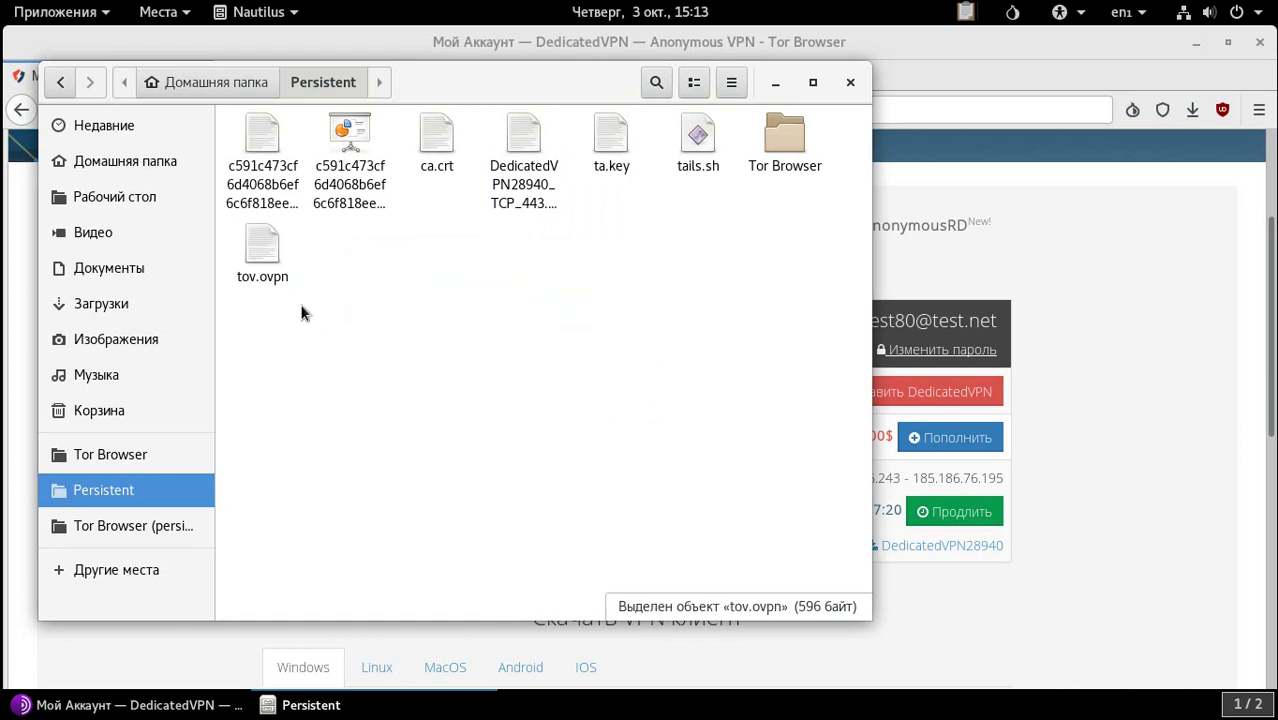
{"action": "left_click", "coordinate": [851, 86]}
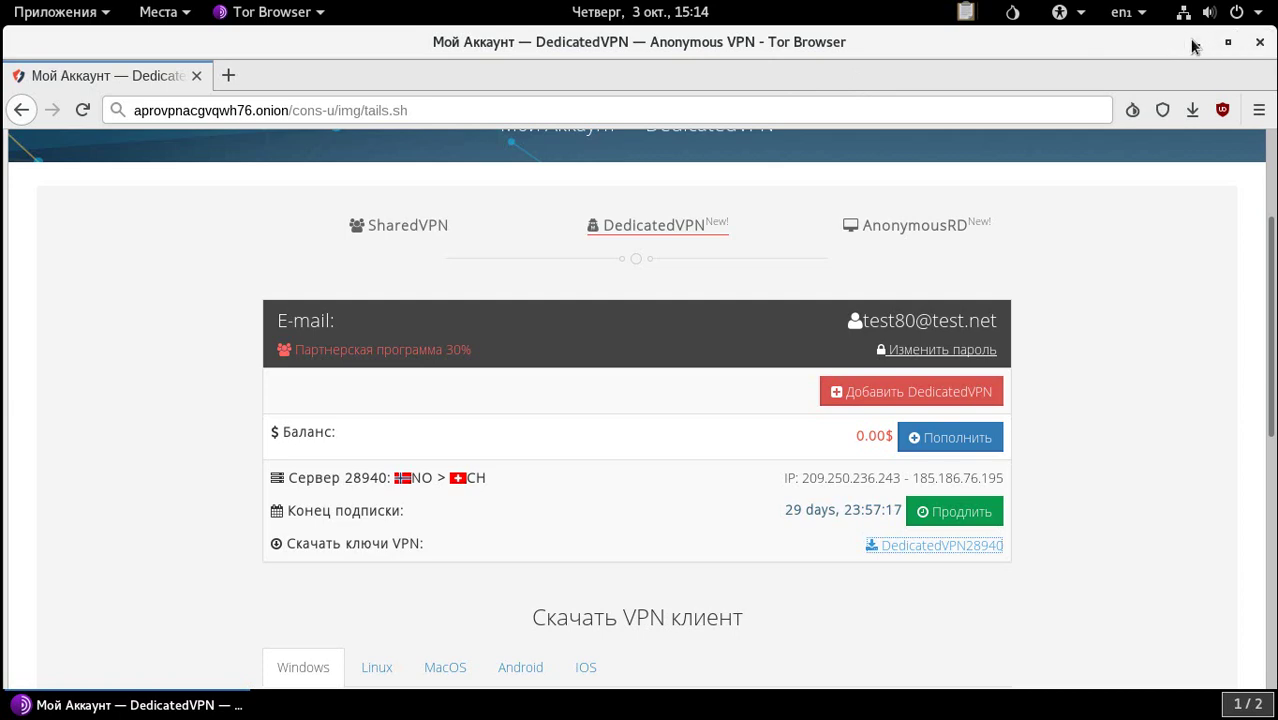
Open a Terminal and become root with sudo su.
{"action": "left_click", "coordinate": [1196, 42]}
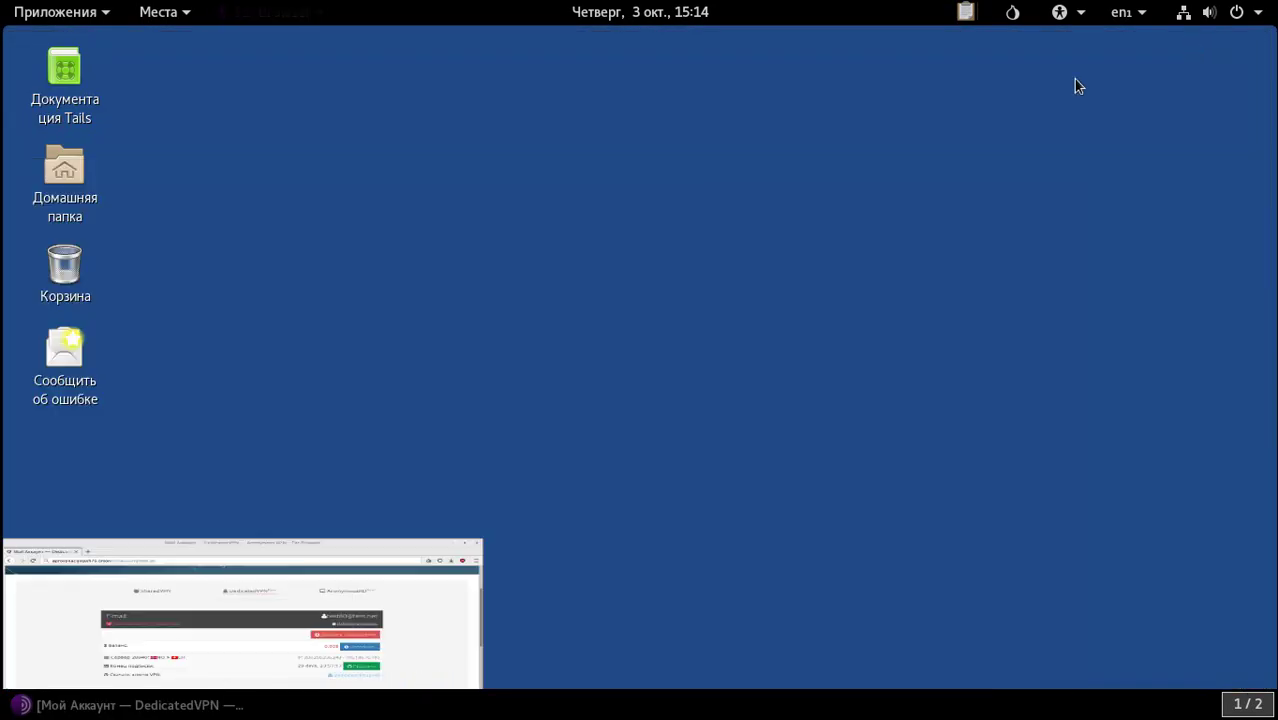
{"action": "left_click", "coordinate": [48, 11]}
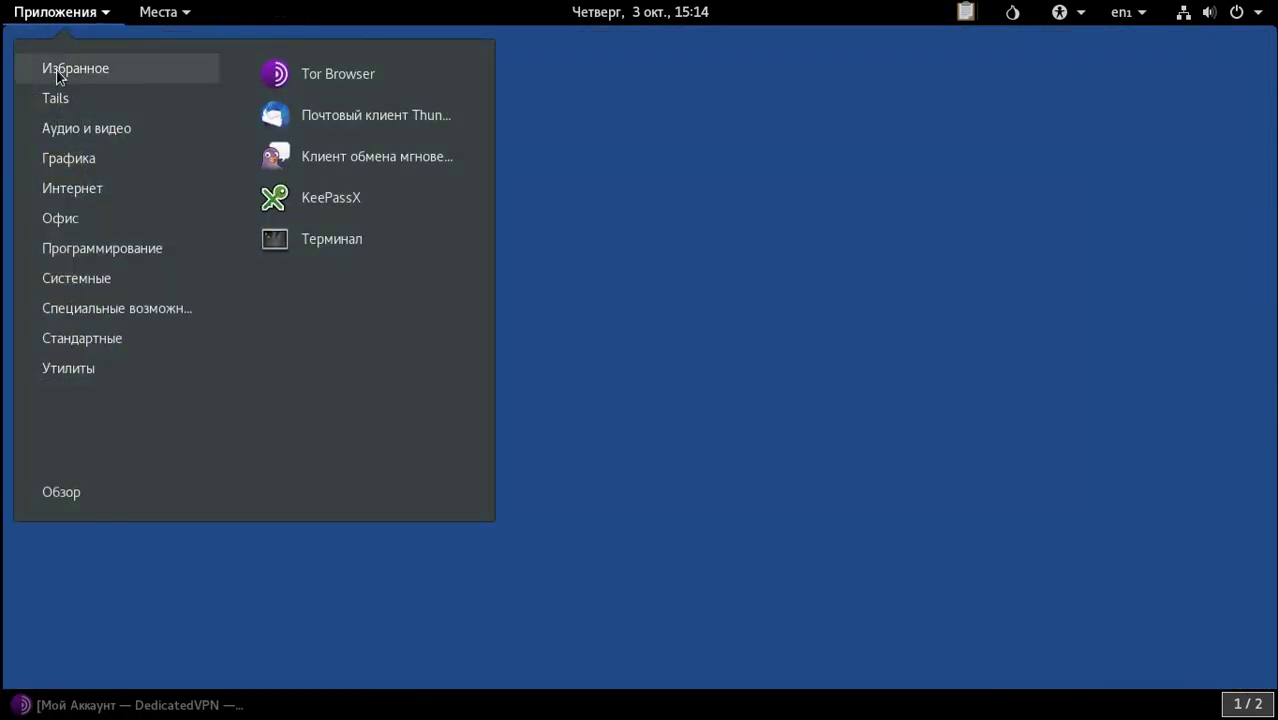
{"action": "left_click", "coordinate": [322, 250]}
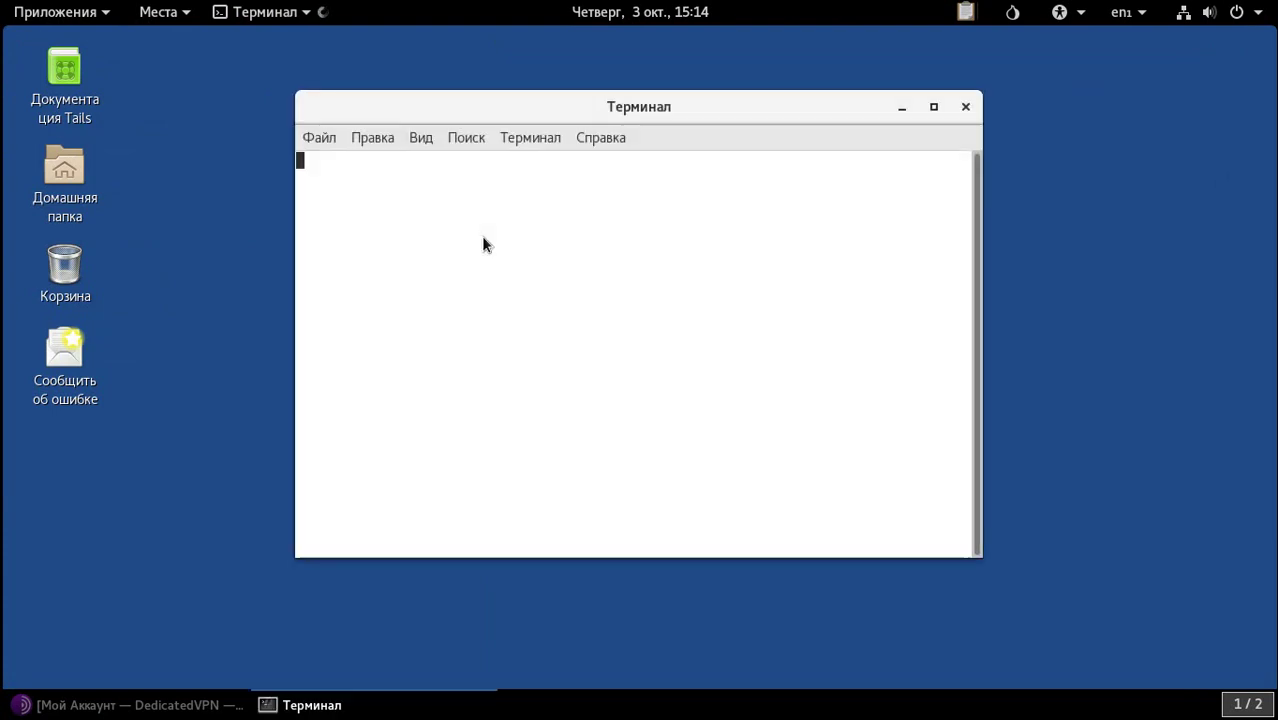
{"action": "type", "text": "su"}
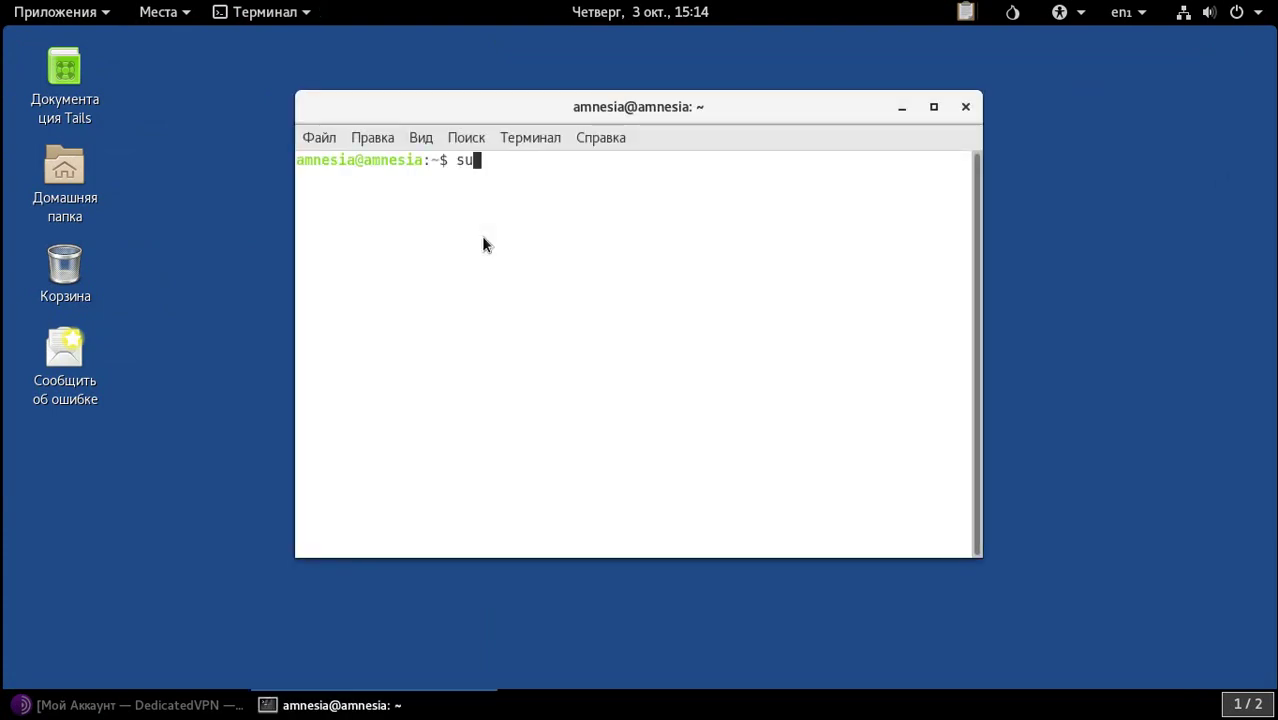
{"action": "type", "text": "do su"}
{"action": "key", "text": "Return"}
{"action": "key", "text": "Return"}
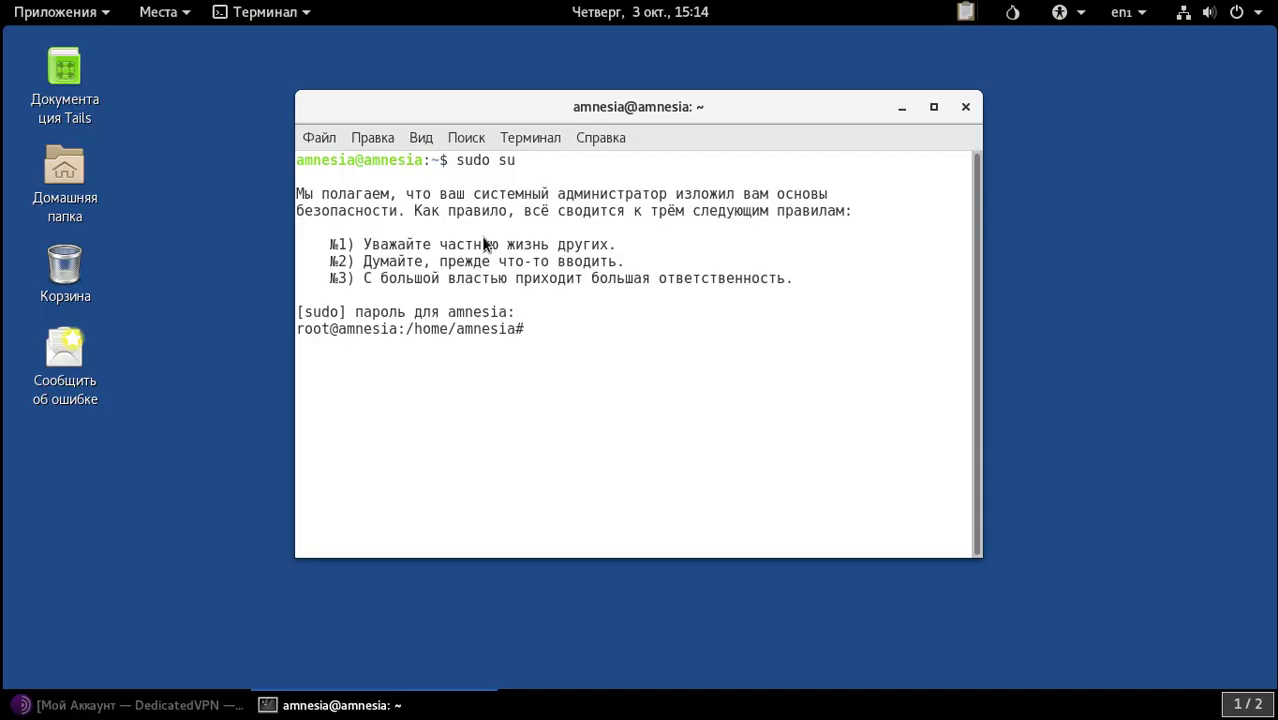
In the Persistent folder, make tails.sh executable with chmod +x and run ./tails.sh.
{"action": "type", "text": "cd Persistent"}
{"action": "key", "text": "Return"}
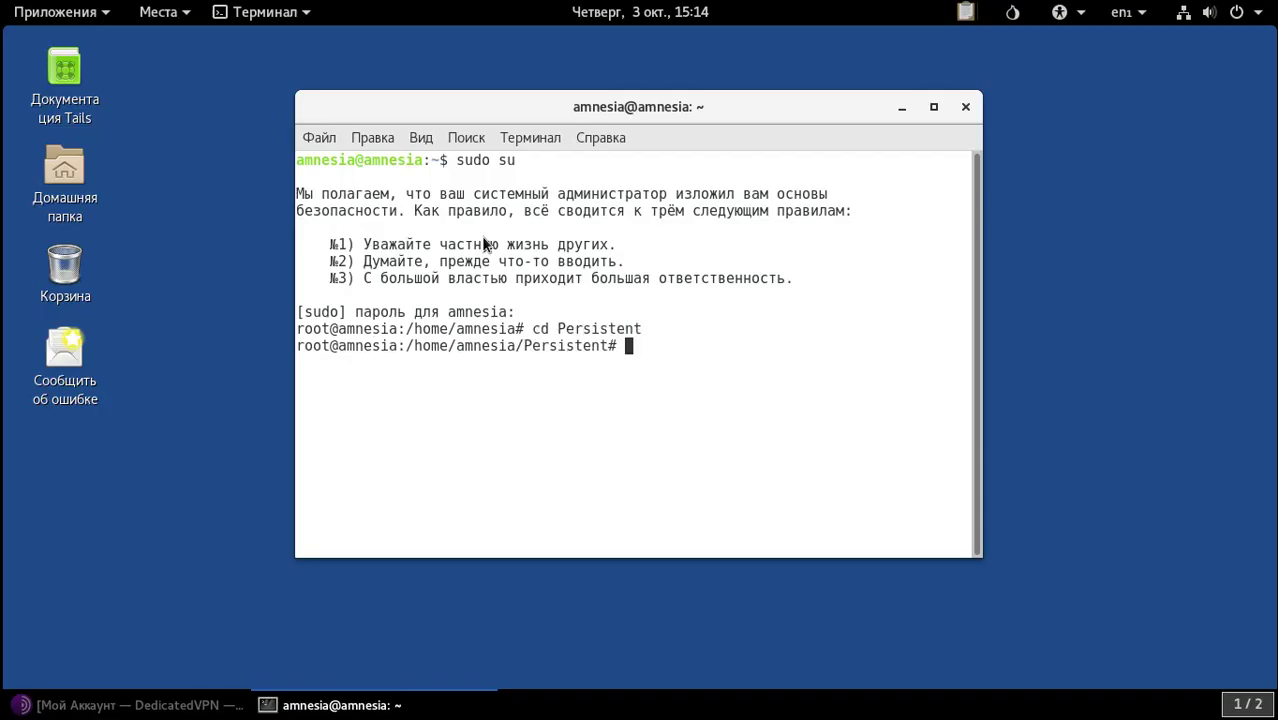
{"action": "type", "text": "chmod +x tails.sh"}
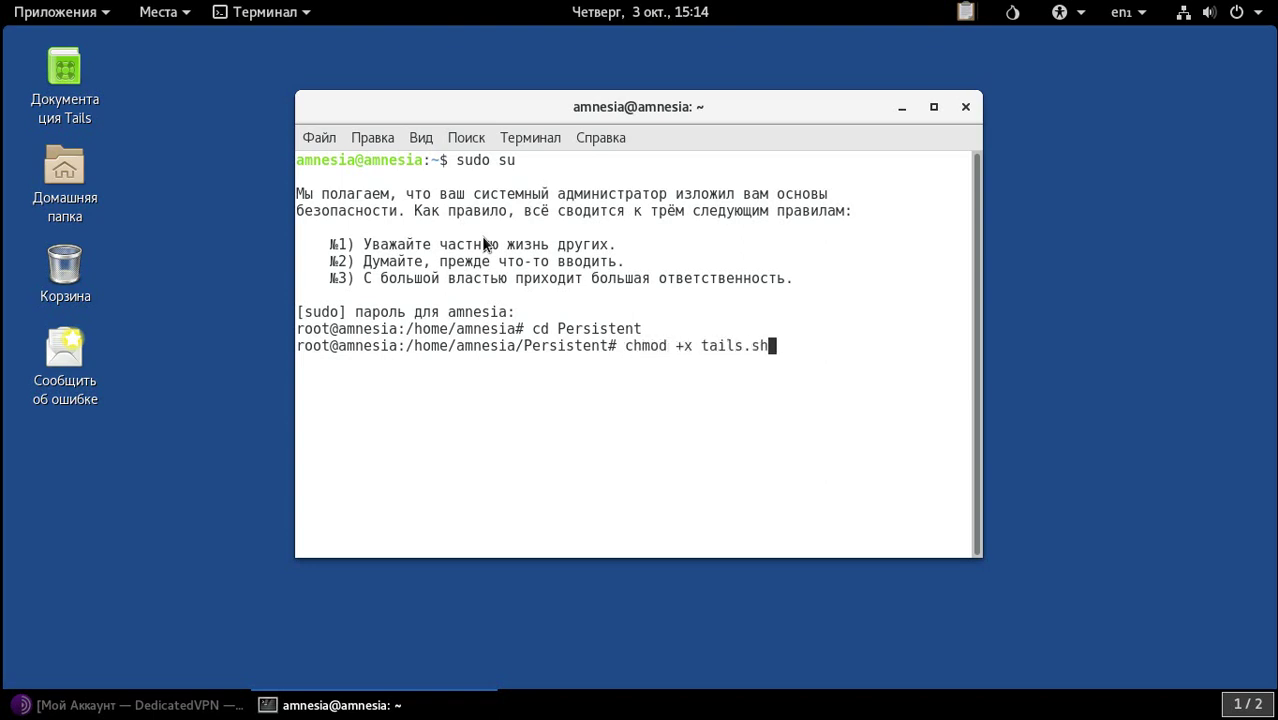
{"action": "key", "text": "Return"}
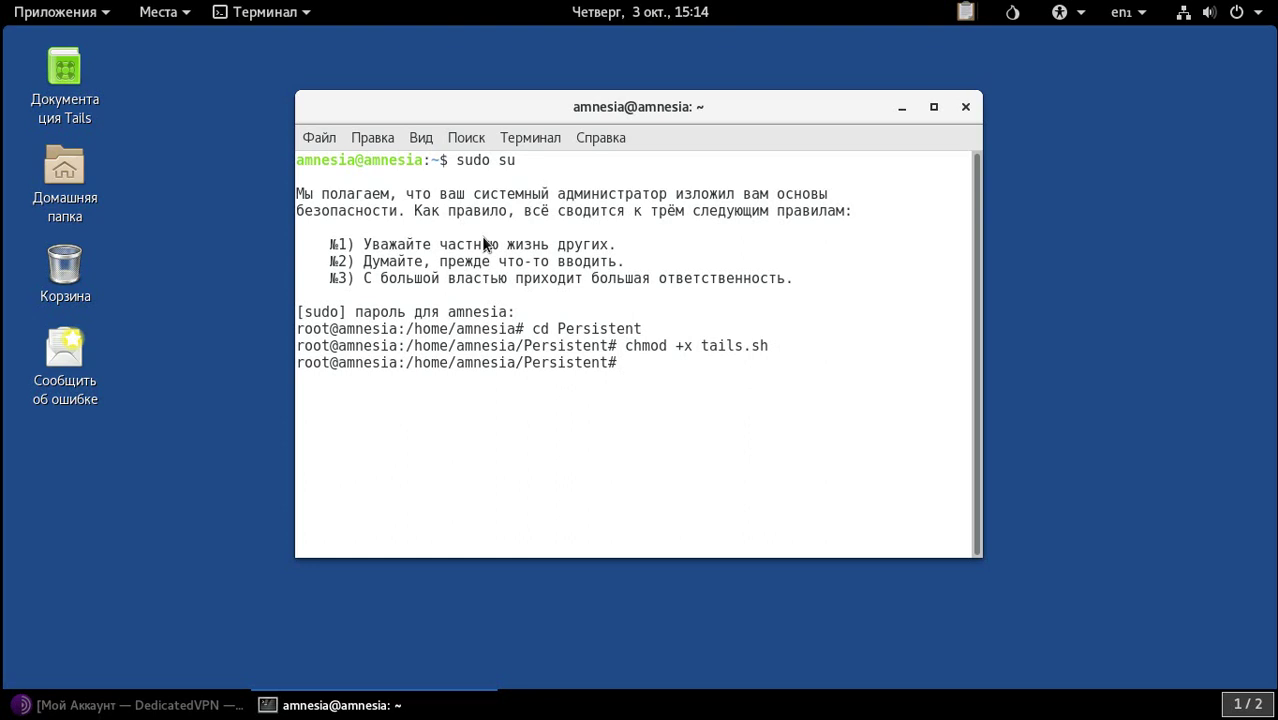
{"action": "type", "text": "./tails.sh"}
{"action": "key", "text": "Return"}
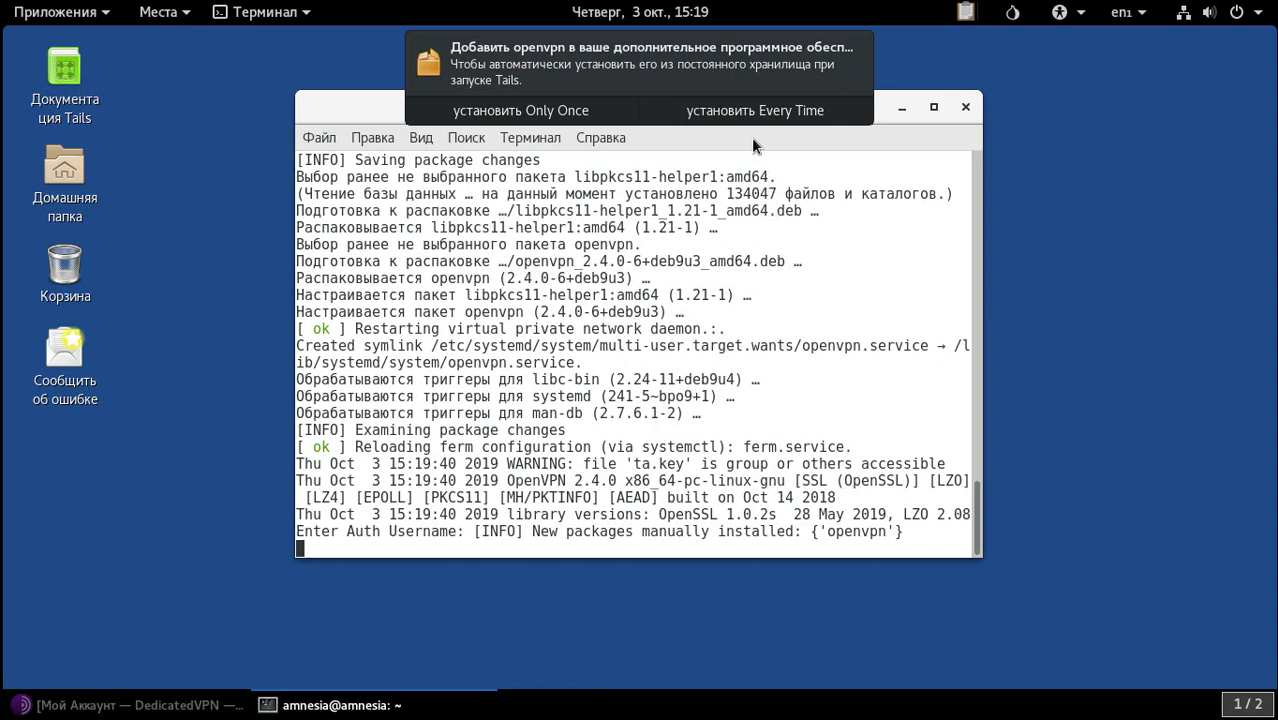
Choose Install Every Time for openvpn, then log in with the account e-mail and password until Initialization Sequence Completed.
{"action": "left_click", "coordinate": [755, 111]}
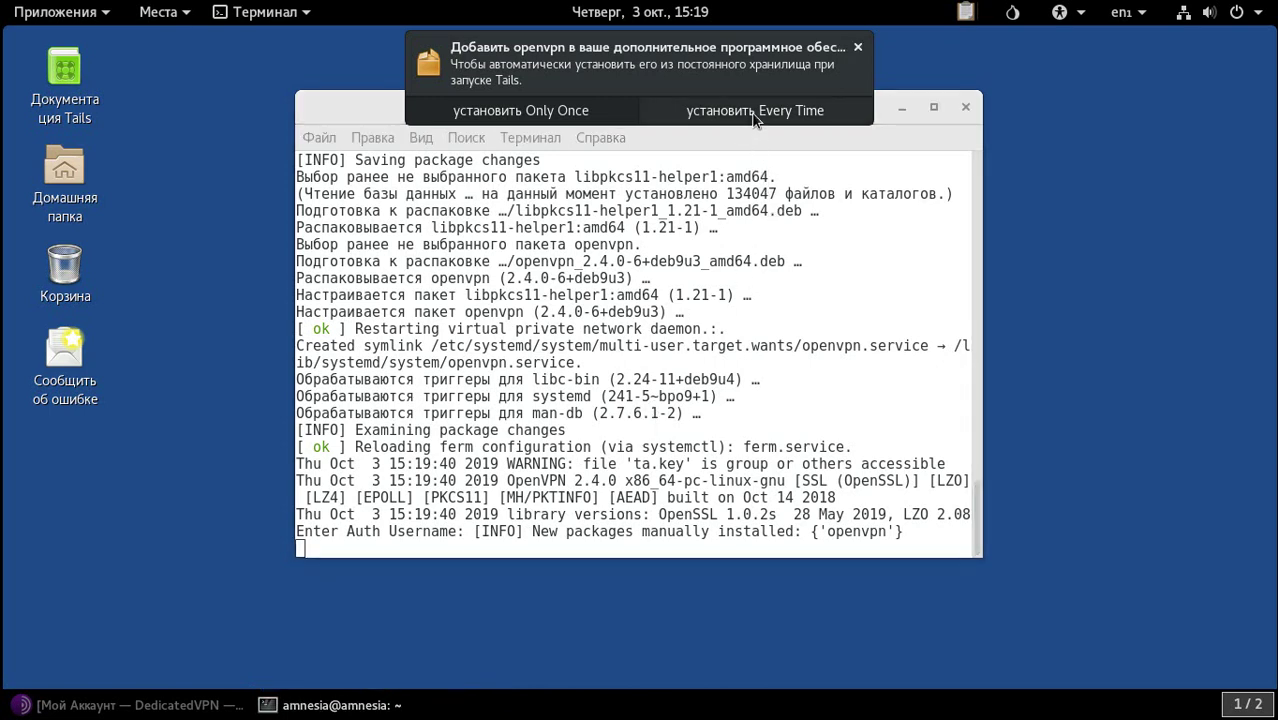
{"action": "left_click", "coordinate": [760, 111]}
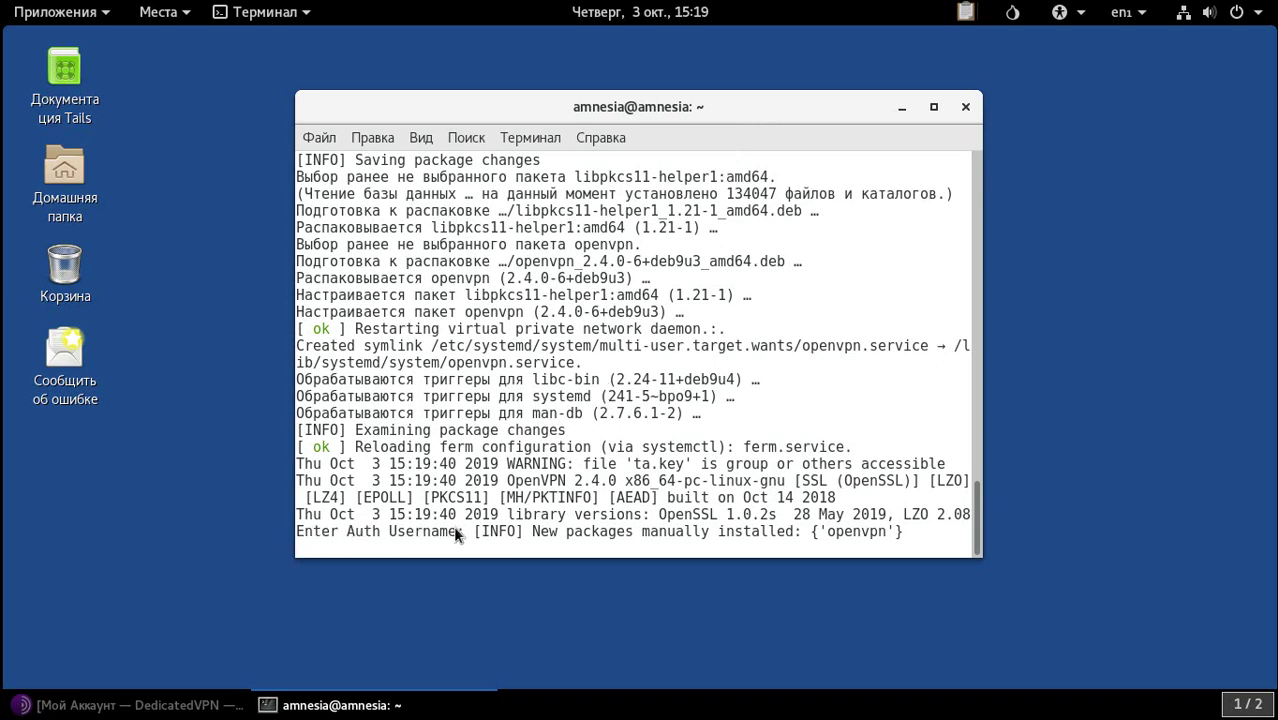
{"action": "type", "text": "test80@tes"}
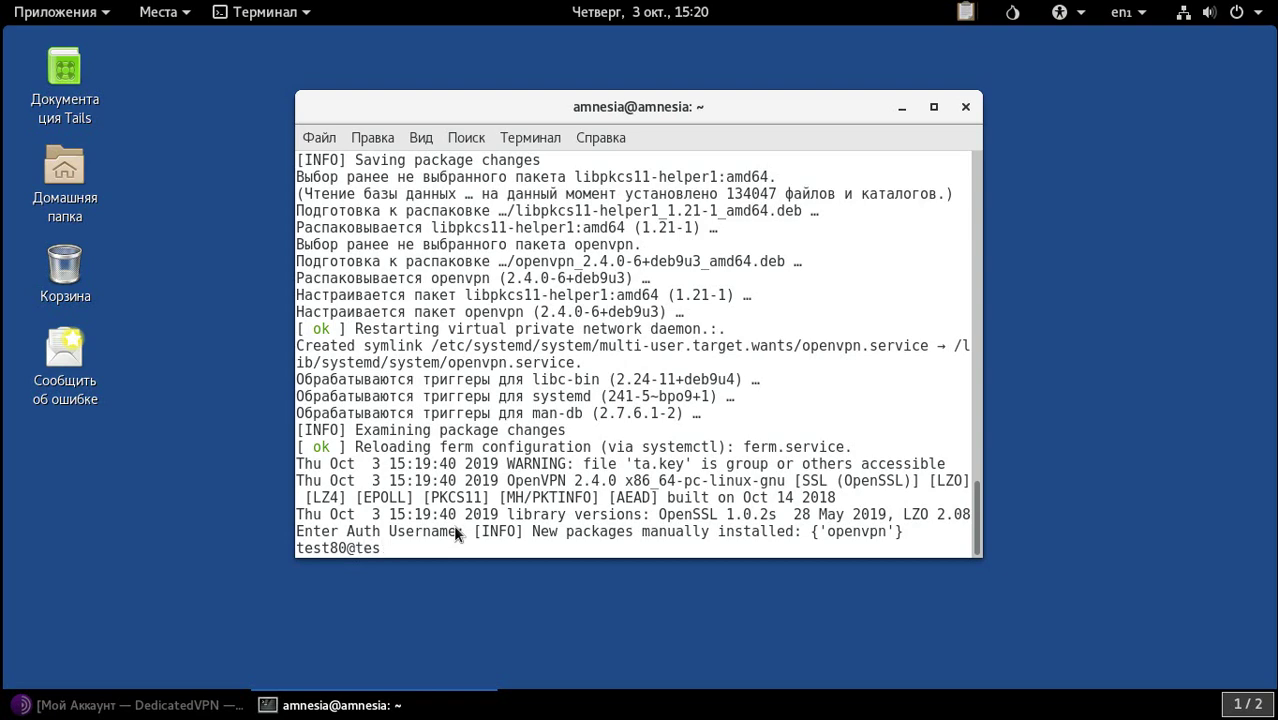
{"action": "type", "text": "t.net"}
{"action": "key", "text": "Return"}
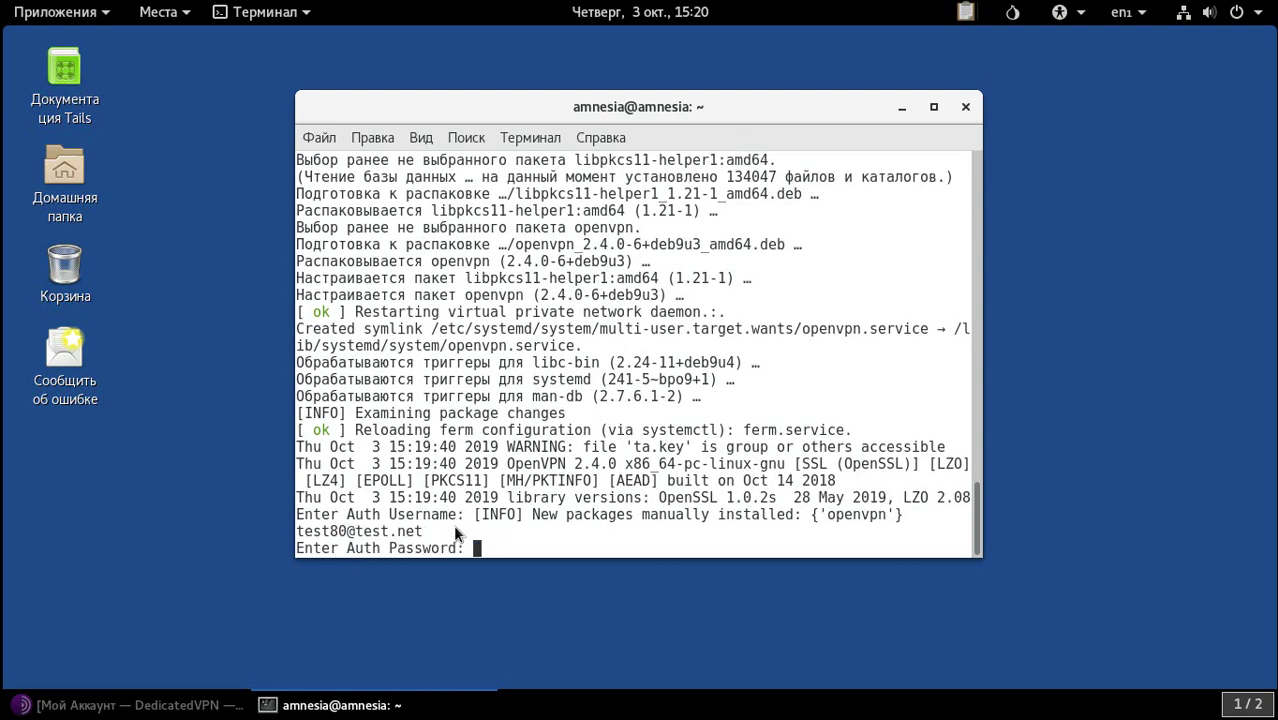
{"action": "type", "text": "********"}
{"action": "key", "text": "Return"}
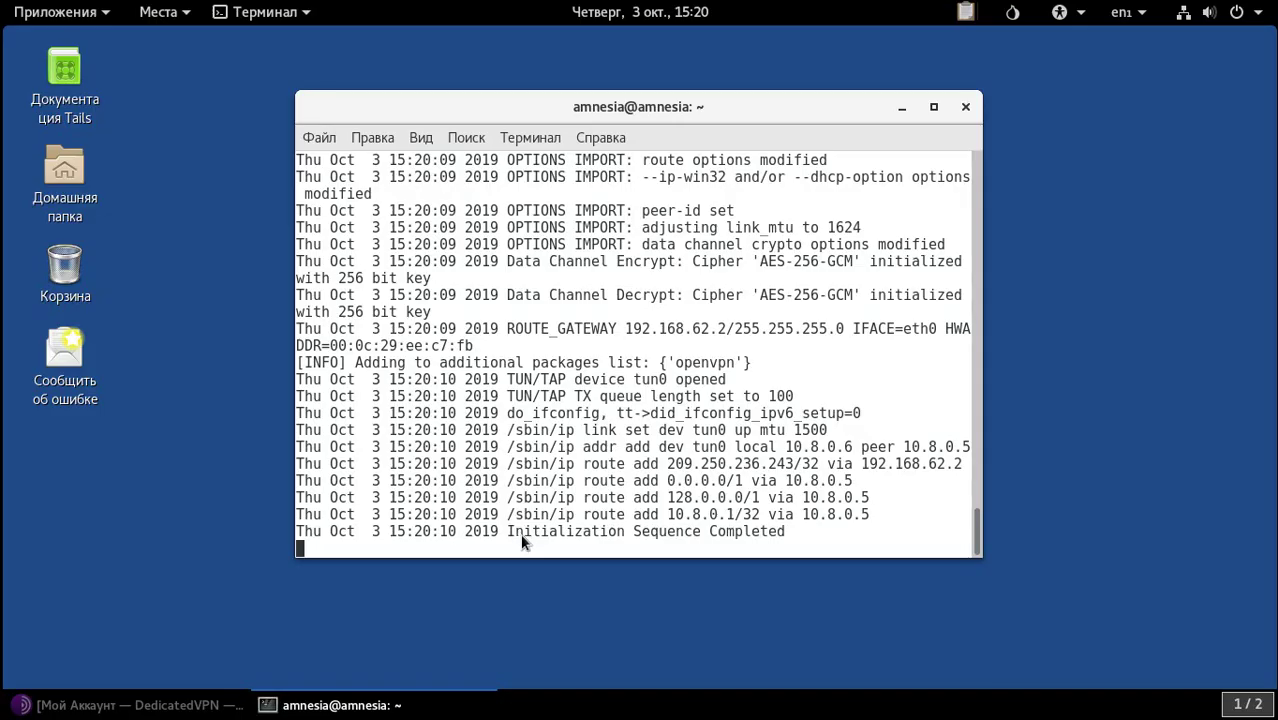
{"action": "left_click_drag", "start_coordinate": [520, 533], "coordinate": [745, 535]}
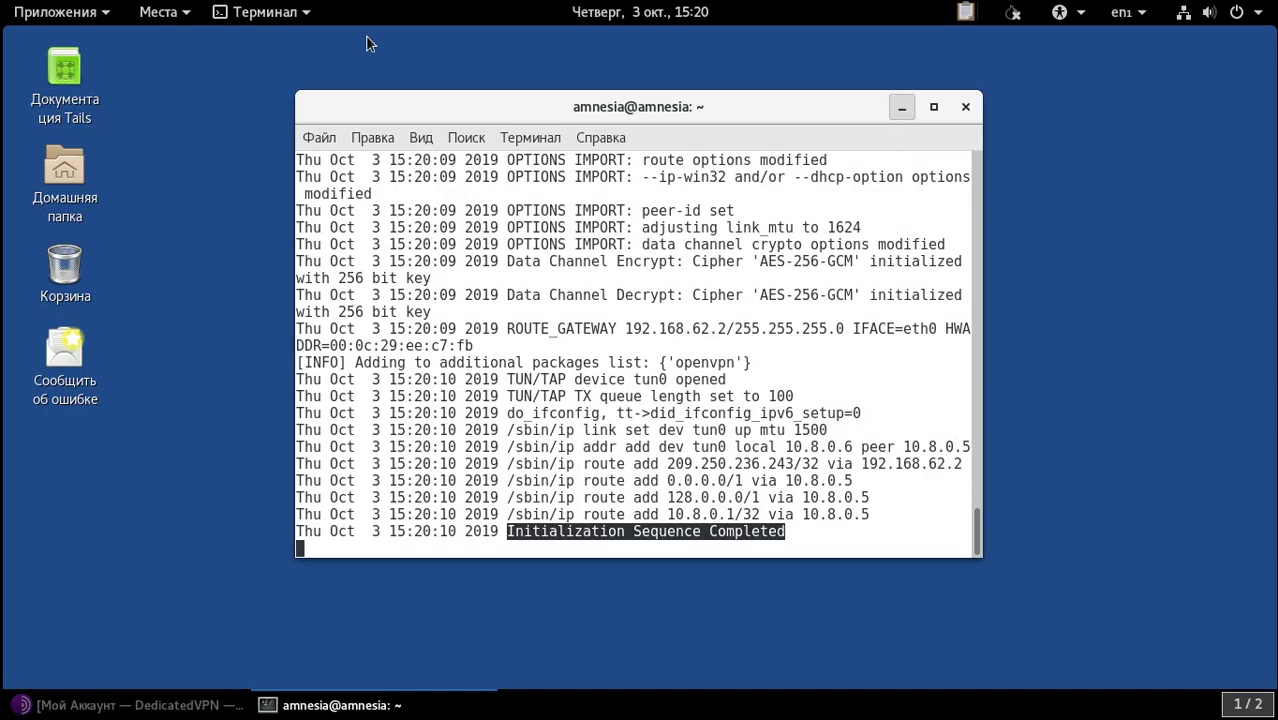
{"action": "left_click", "coordinate": [897, 108]}
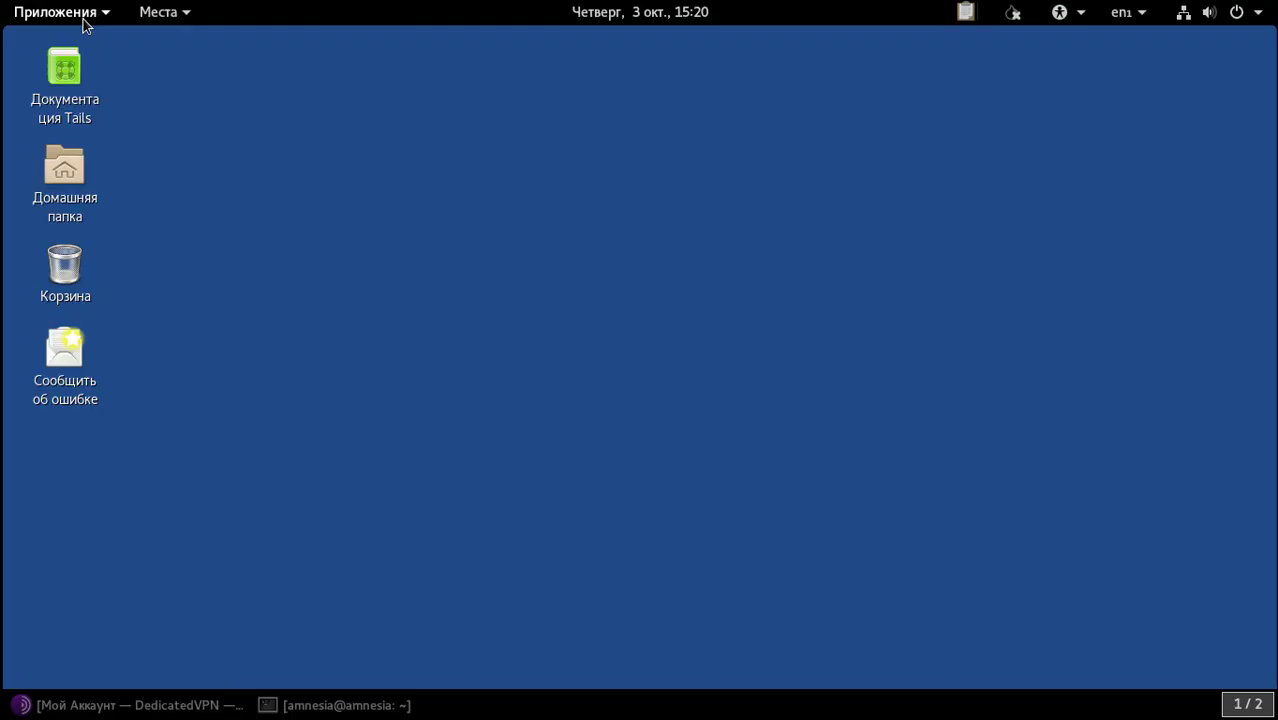
Run ip route in a new Terminal and confirm 0.0.0.0/1 goes via 10.8.0.5 on tun0.
{"action": "left_click", "coordinate": [83, 20]}
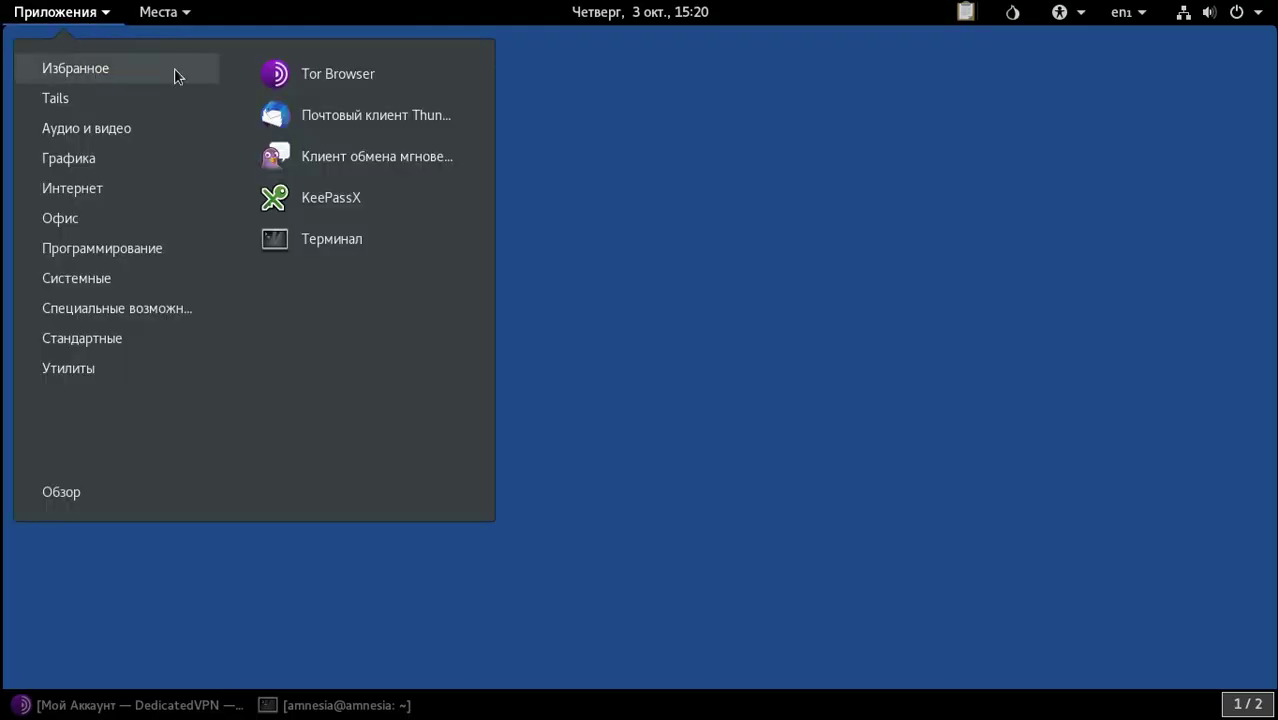
{"action": "left_click", "coordinate": [314, 245]}
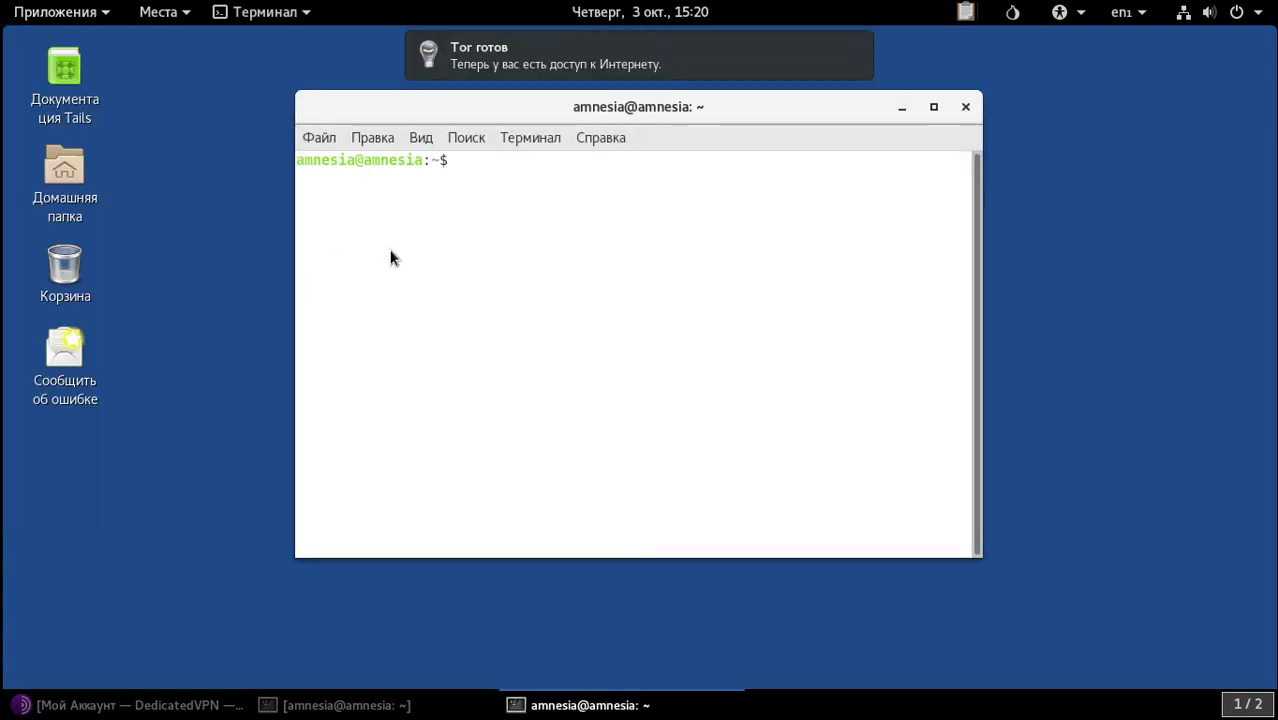
{"action": "type", "text": "ip route"}
{"action": "key", "text": "Return"}
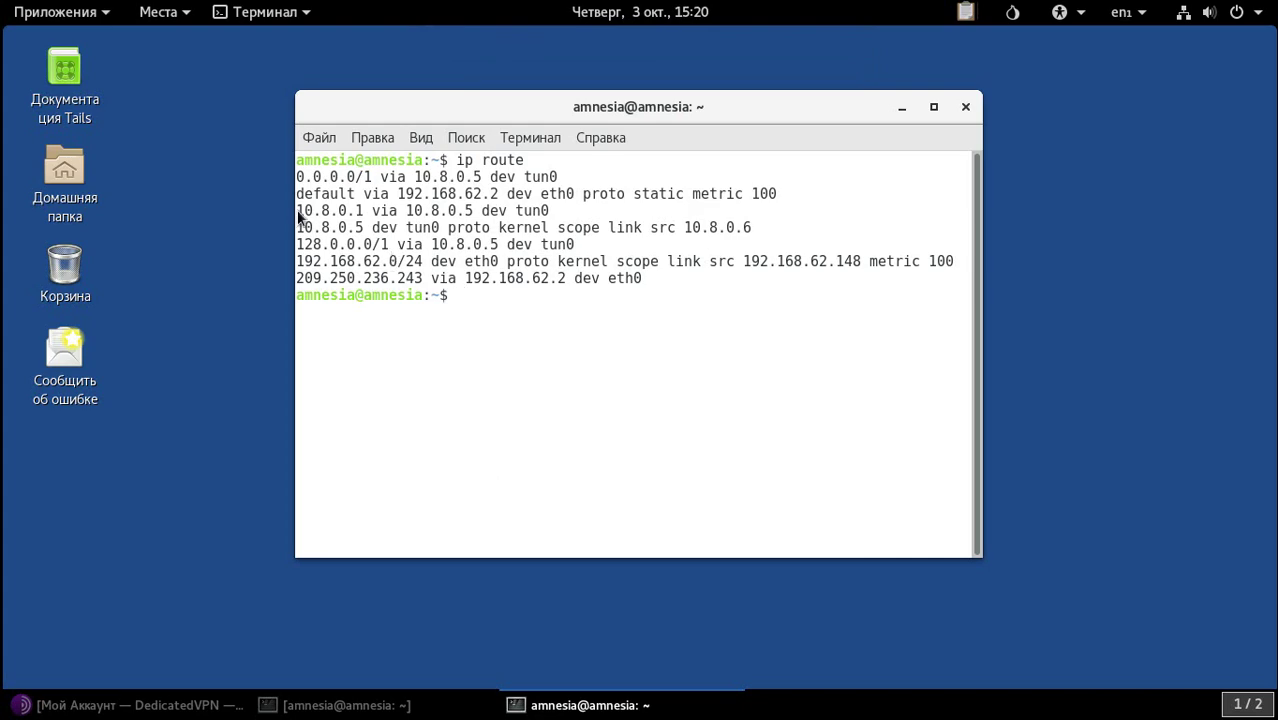
{"action": "left_click_drag", "start_coordinate": [297, 177], "coordinate": [562, 176]}
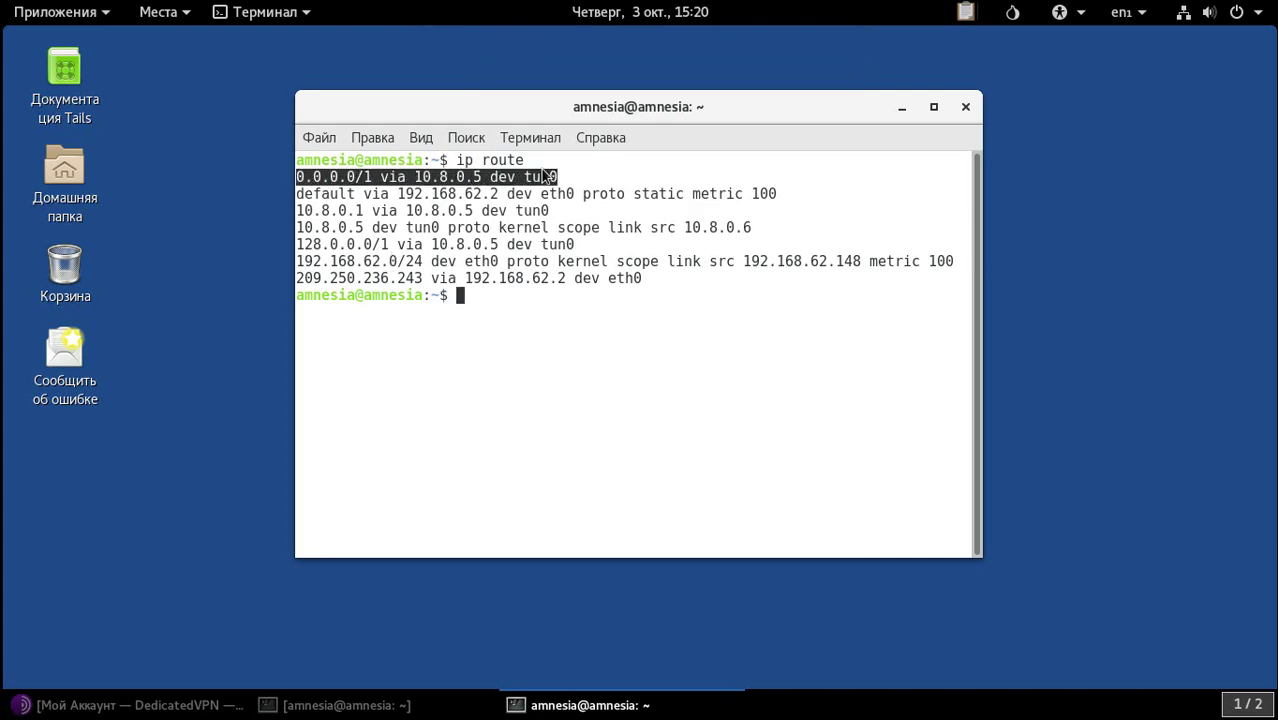
{"action": "left_click", "coordinate": [674, 177]}
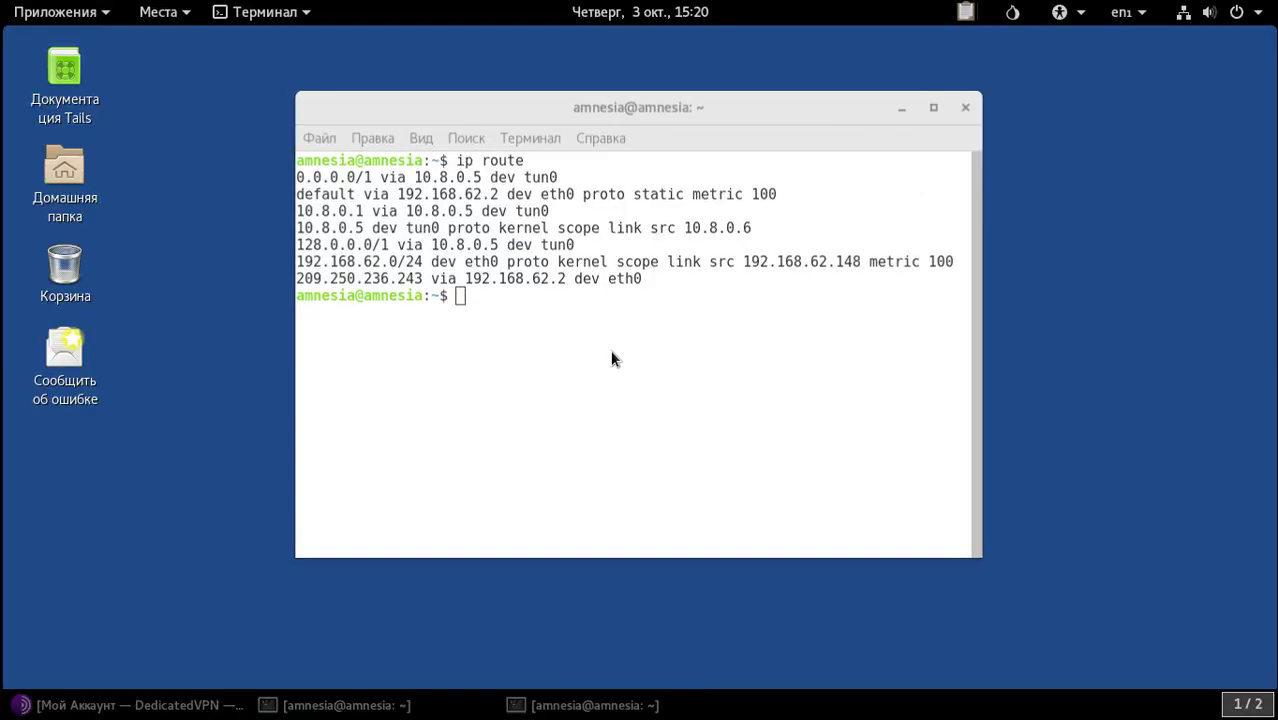
{"action": "left_click", "coordinate": [340, 705]}
{"action": "left_click", "coordinate": [183, 705]}
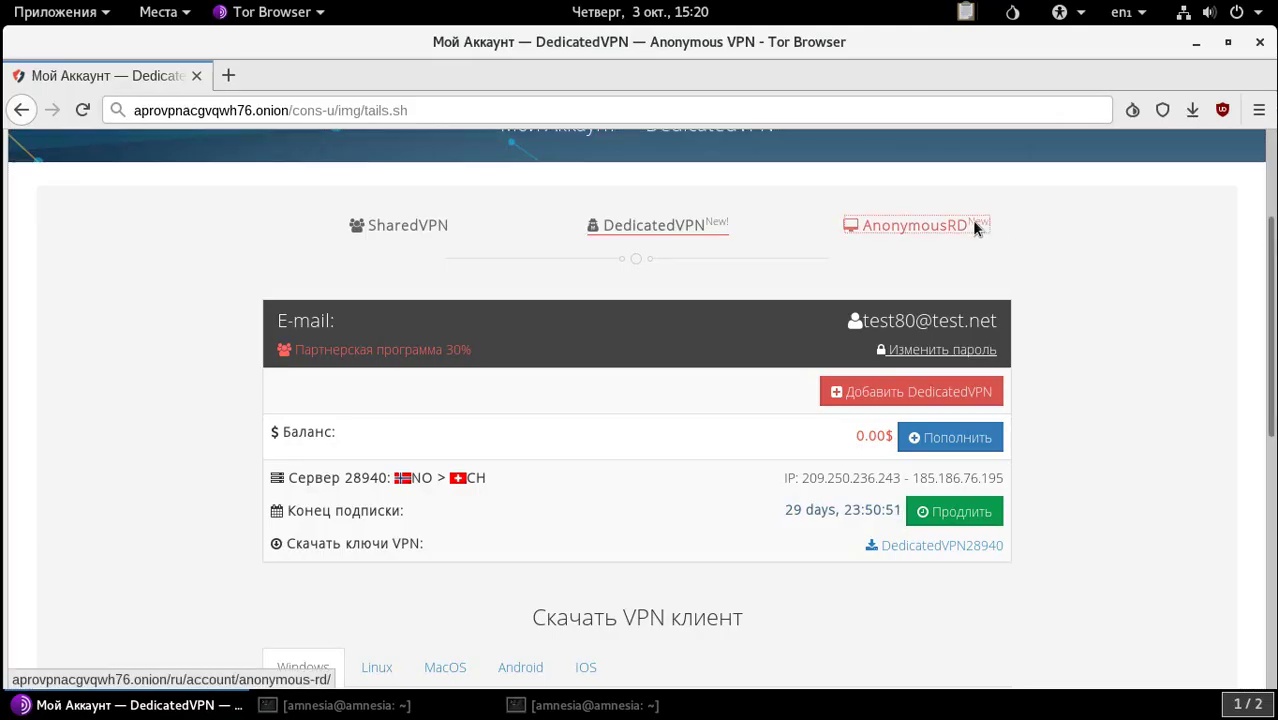
{"action": "left_click", "coordinate": [975, 227]}
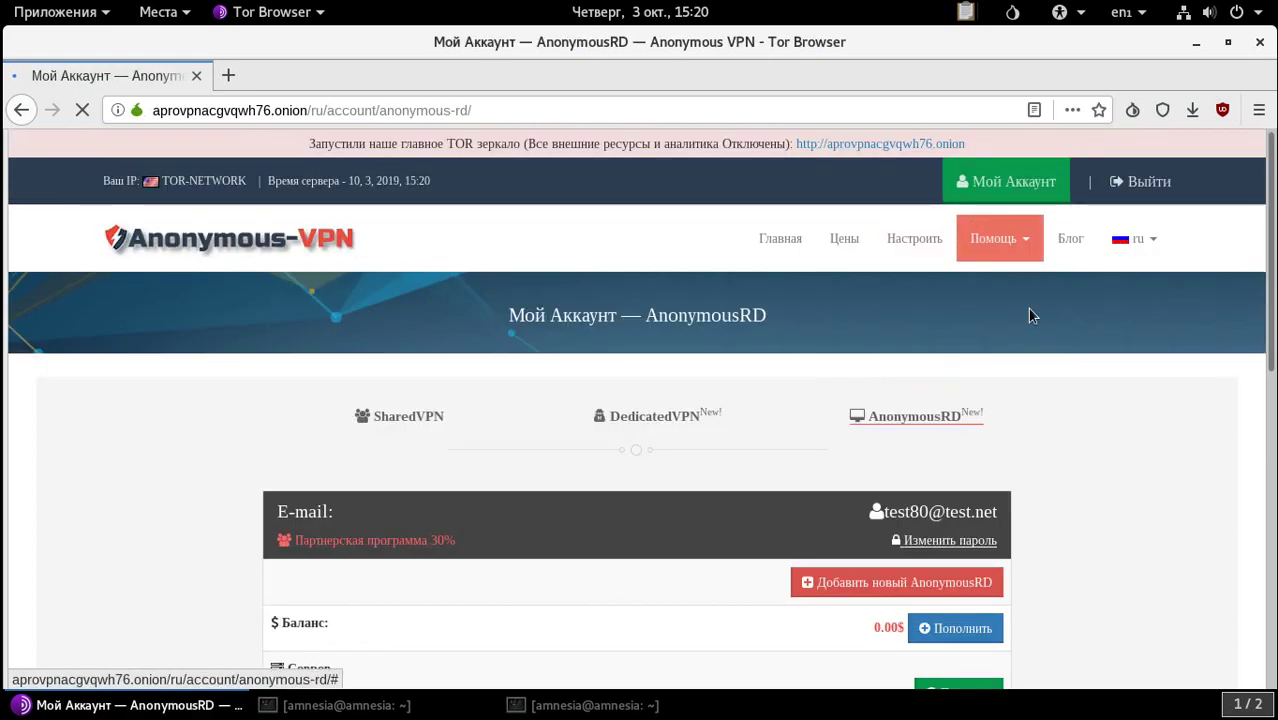
{"action": "scroll", "coordinate": [1095, 380], "scroll_direction": "down", "scroll_amount": 5}
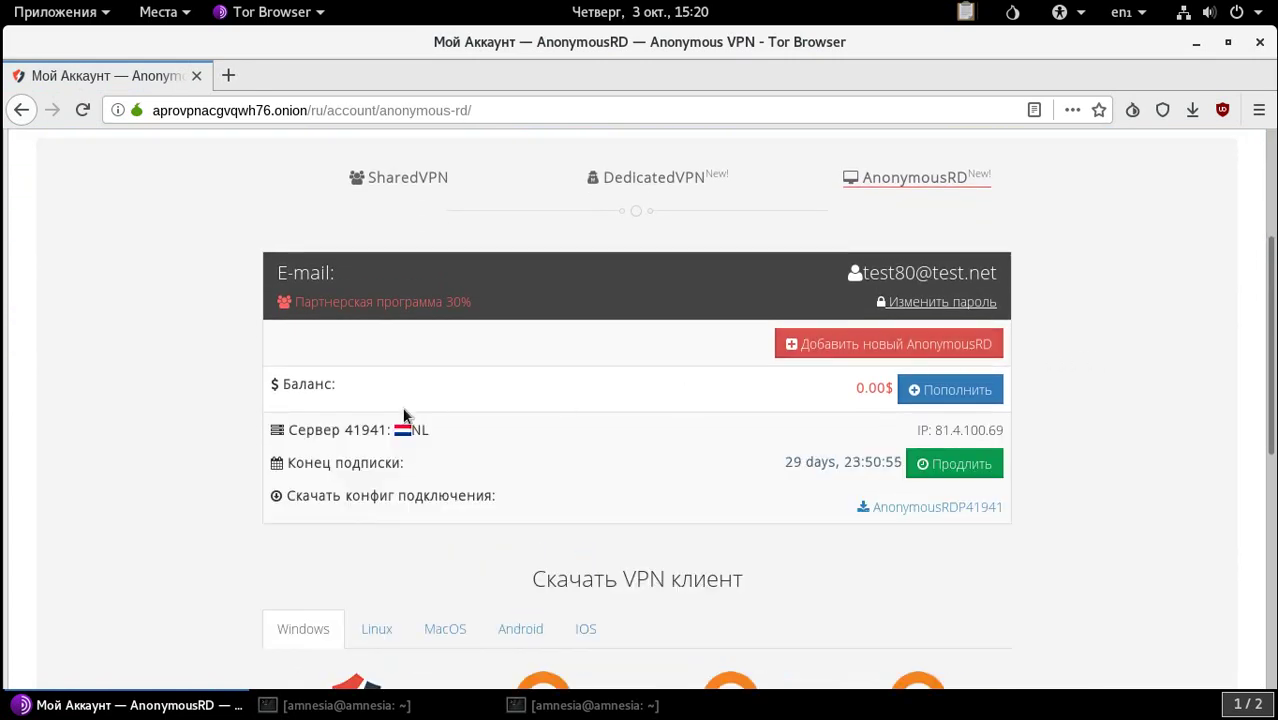
{"action": "left_click_drag", "start_coordinate": [288, 430], "coordinate": [419, 428]}
{"action": "left_click", "coordinate": [728, 440]}
{"action": "left_click_drag", "start_coordinate": [913, 434], "coordinate": [1002, 432]}
{"action": "left_click", "coordinate": [296, 468]}
{"action": "left_click_drag", "start_coordinate": [297, 493], "coordinate": [452, 497]}
{"action": "left_click", "coordinate": [798, 508]}
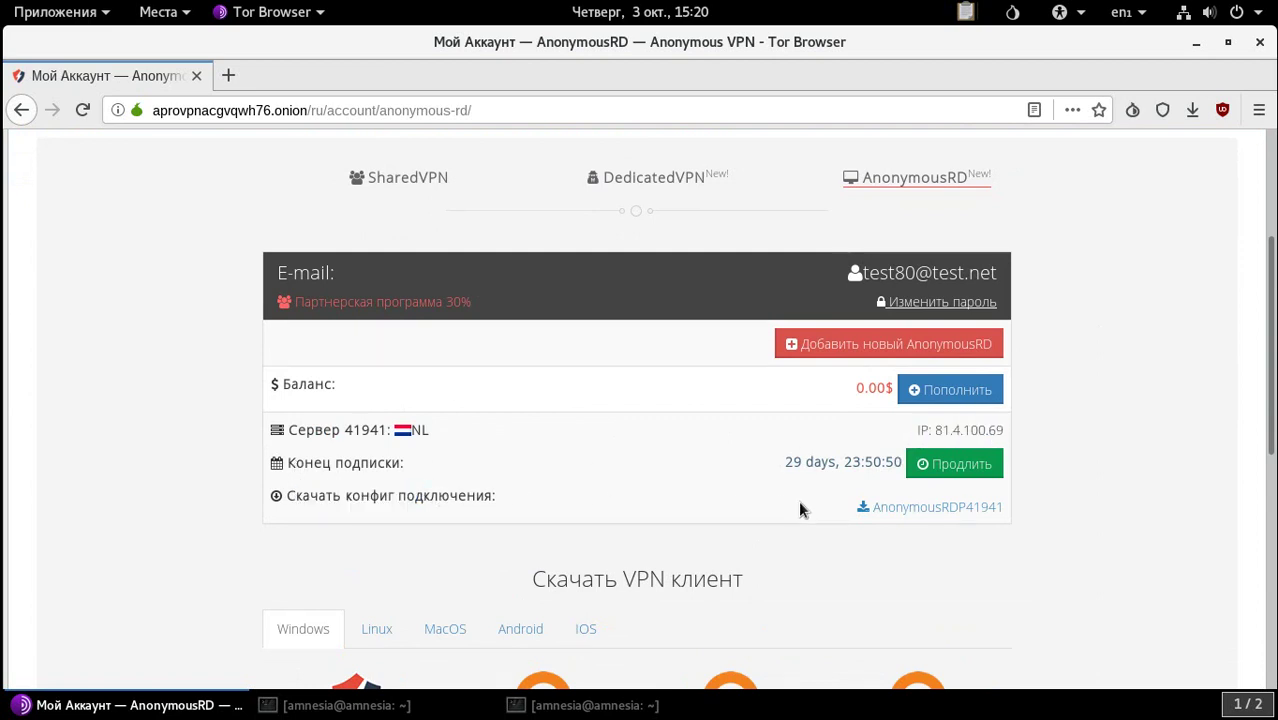
Save the AnonymousRDP41941 config archive to the Tor Browser folder and open its containing folder.
{"action": "left_click", "coordinate": [868, 509]}
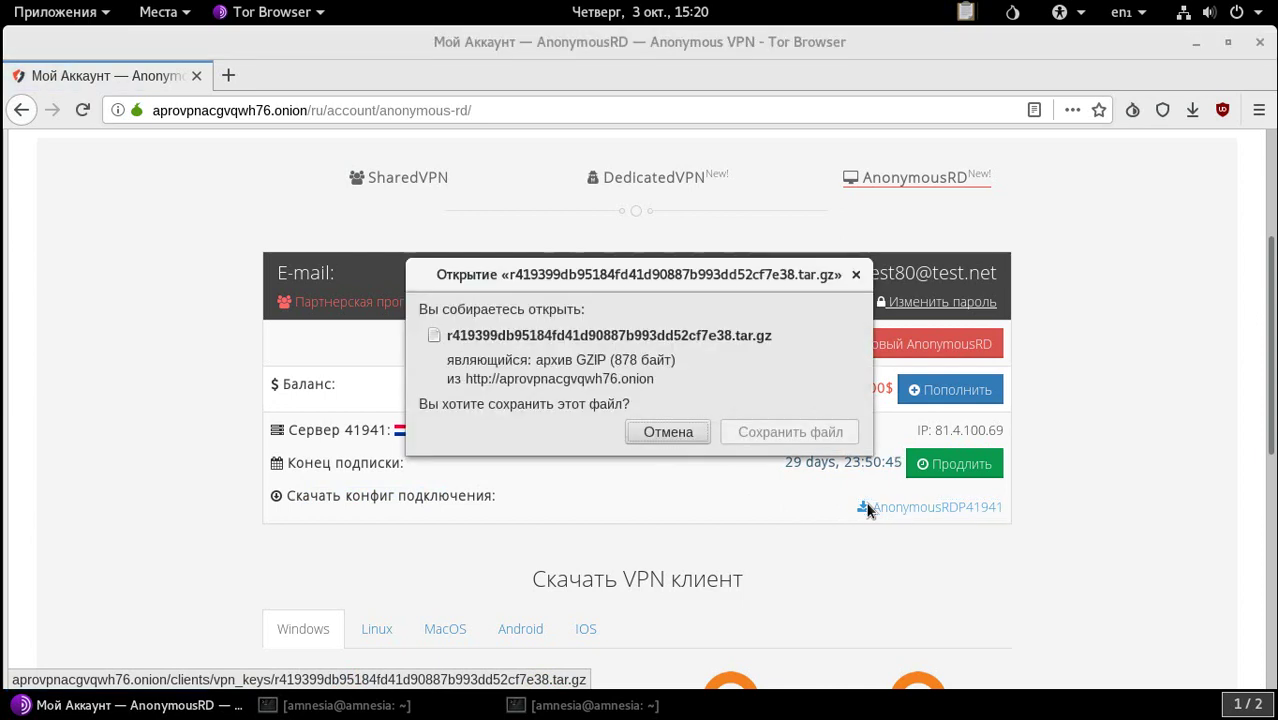
{"action": "left_click", "coordinate": [796, 437]}
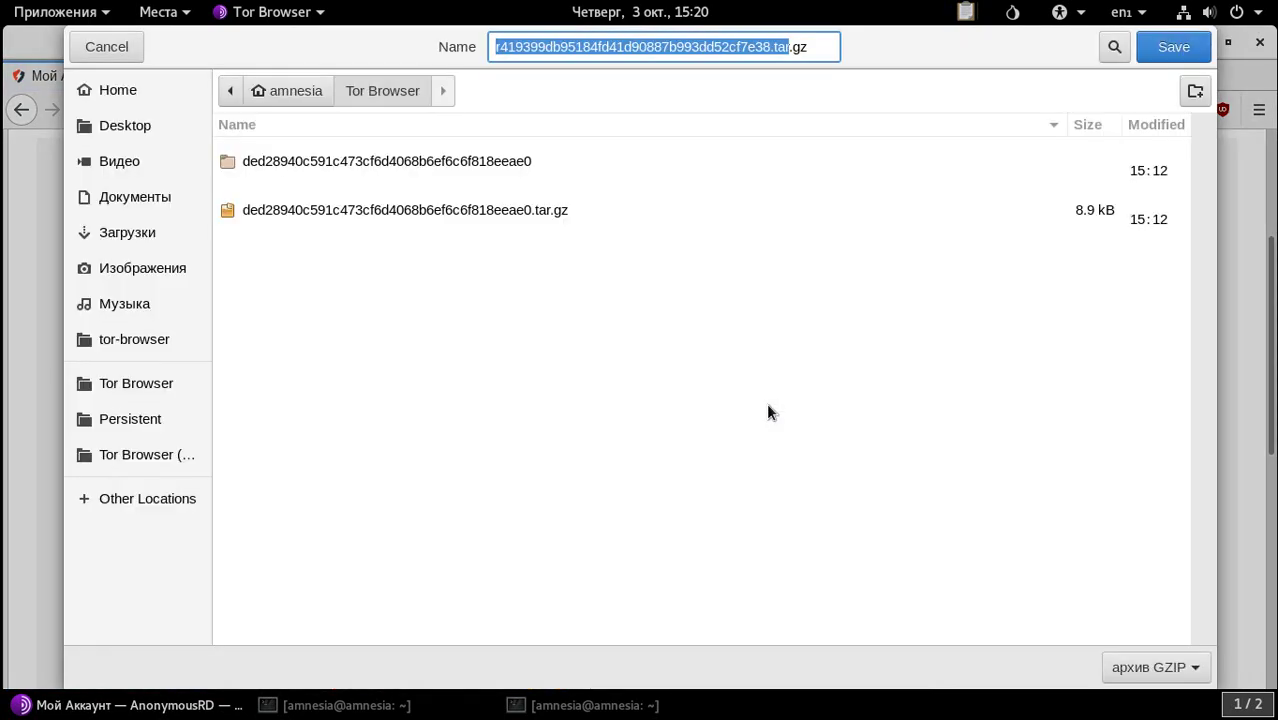
{"action": "left_click", "coordinate": [1143, 46]}
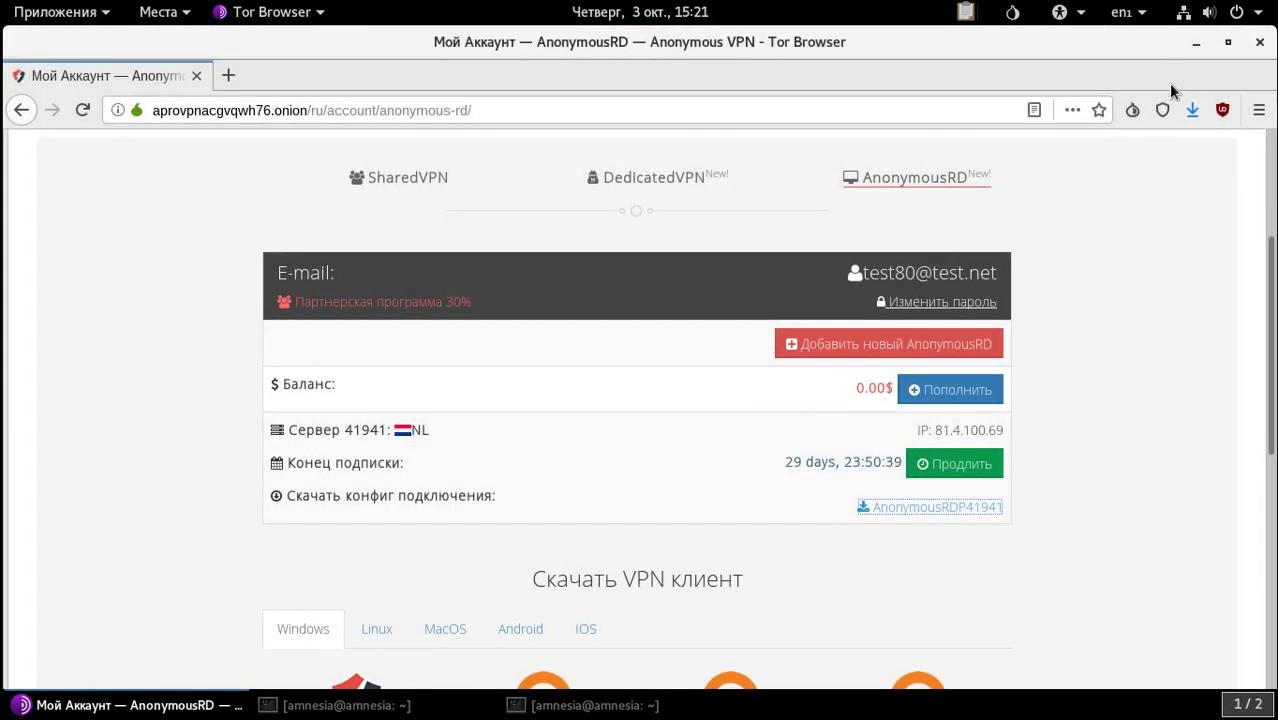
{"action": "left_click", "coordinate": [1192, 111]}
{"action": "left_click", "coordinate": [1180, 166]}
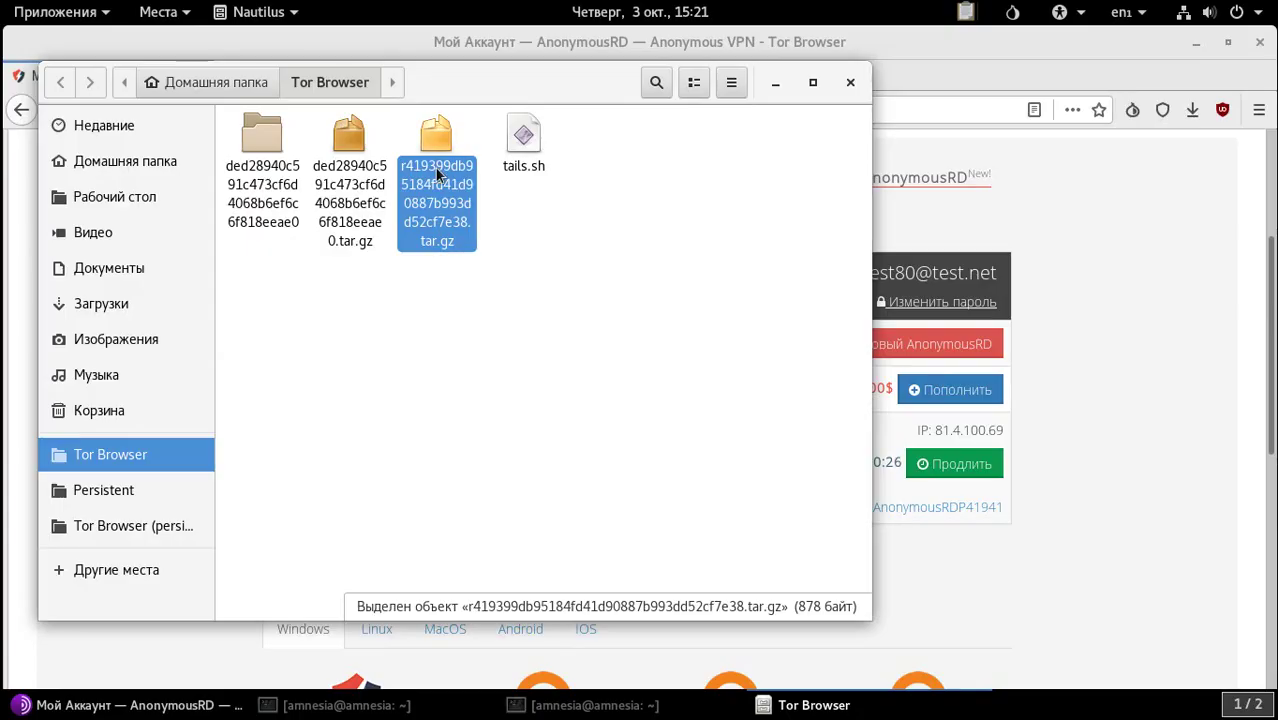
Extract the downloaded .tar.gz config archive here and open the extracted folder.
{"action": "right_click", "coordinate": [452, 176]}
{"action": "left_click", "coordinate": [455, 182]}
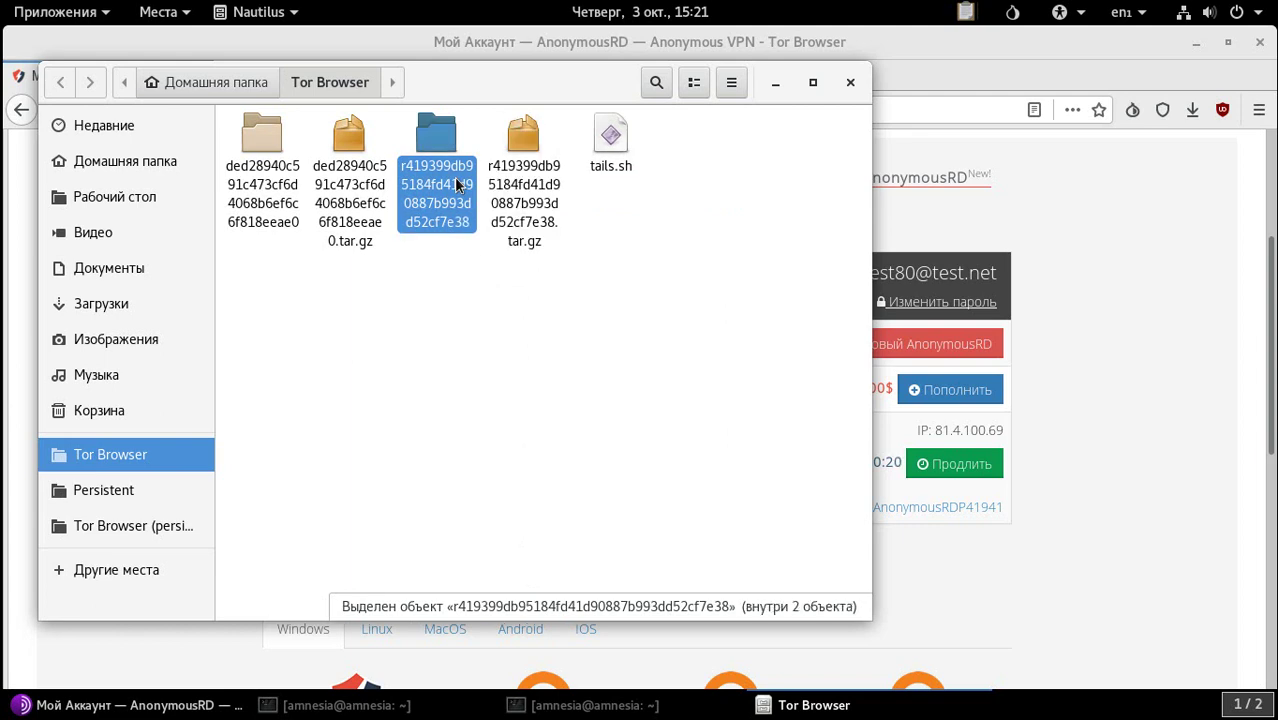
{"action": "double_click", "coordinate": [452, 183]}
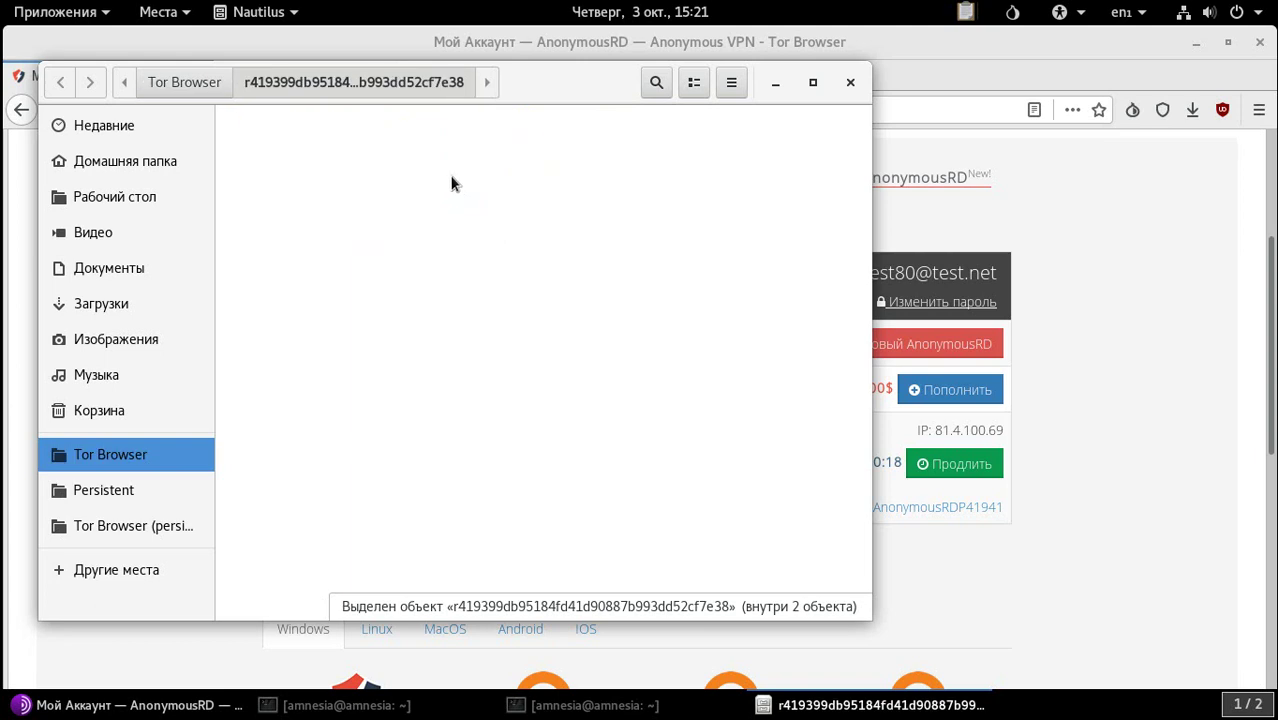
Copy AnonymousRD.rdp and pass.txt into the Persistent folder.
{"action": "left_click_drag", "start_coordinate": [527, 212], "coordinate": [266, 141]}
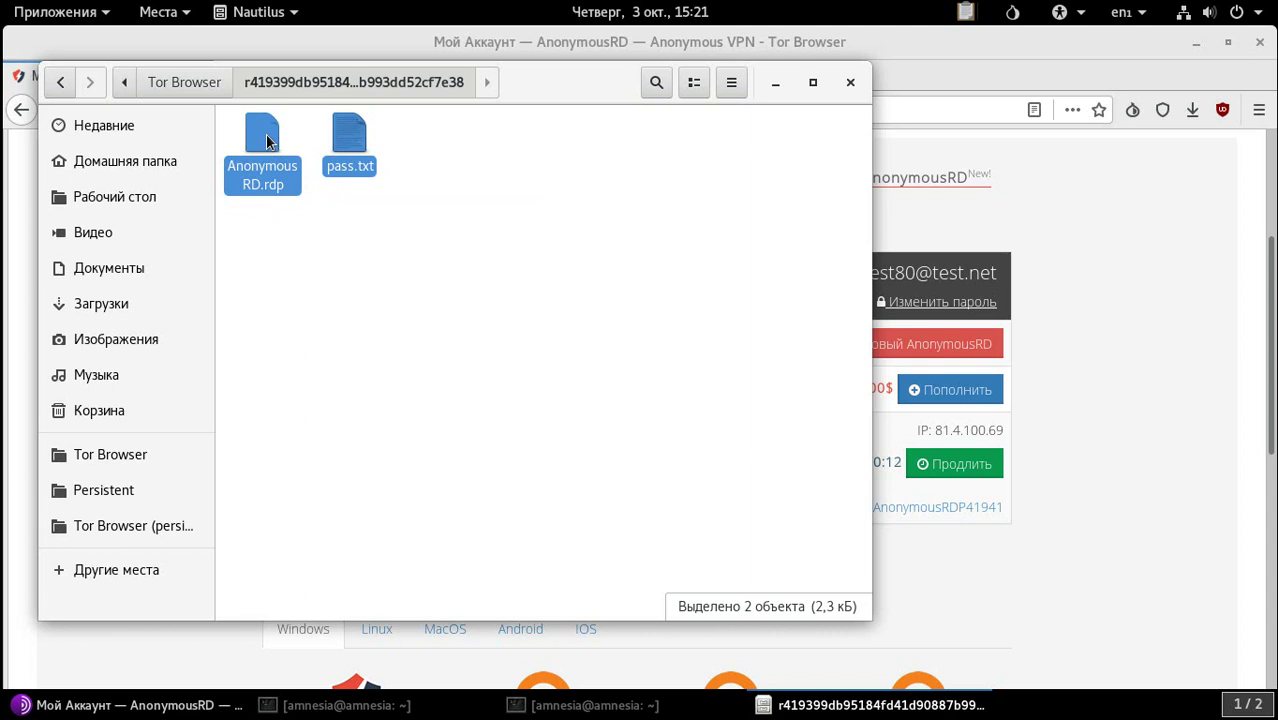
{"action": "right_click", "coordinate": [266, 141]}
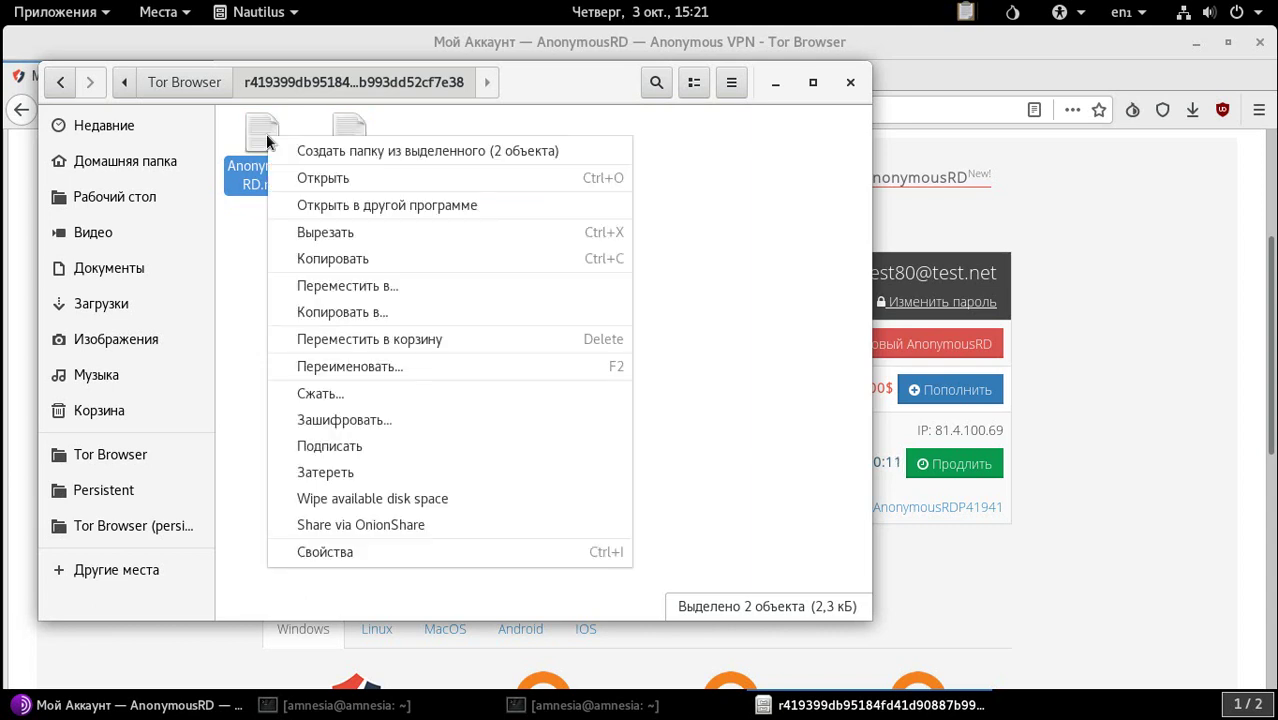
{"action": "left_click", "coordinate": [334, 263]}
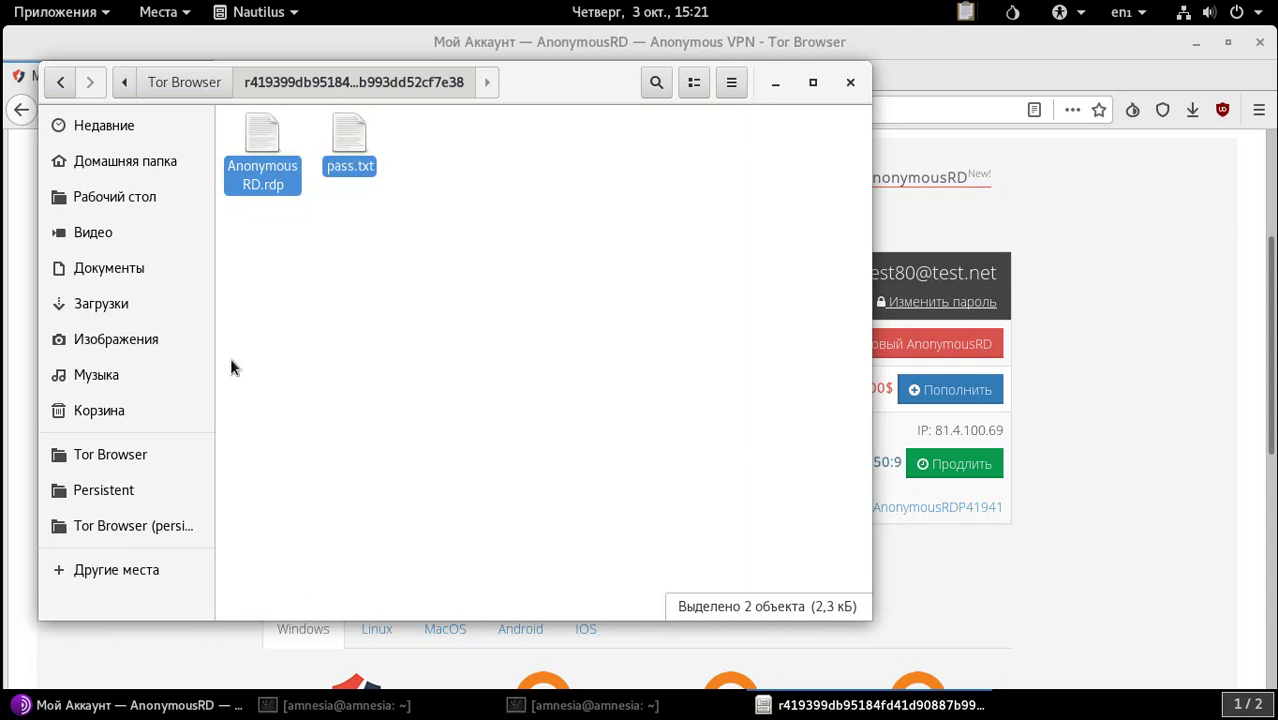
{"action": "left_click", "coordinate": [104, 489]}
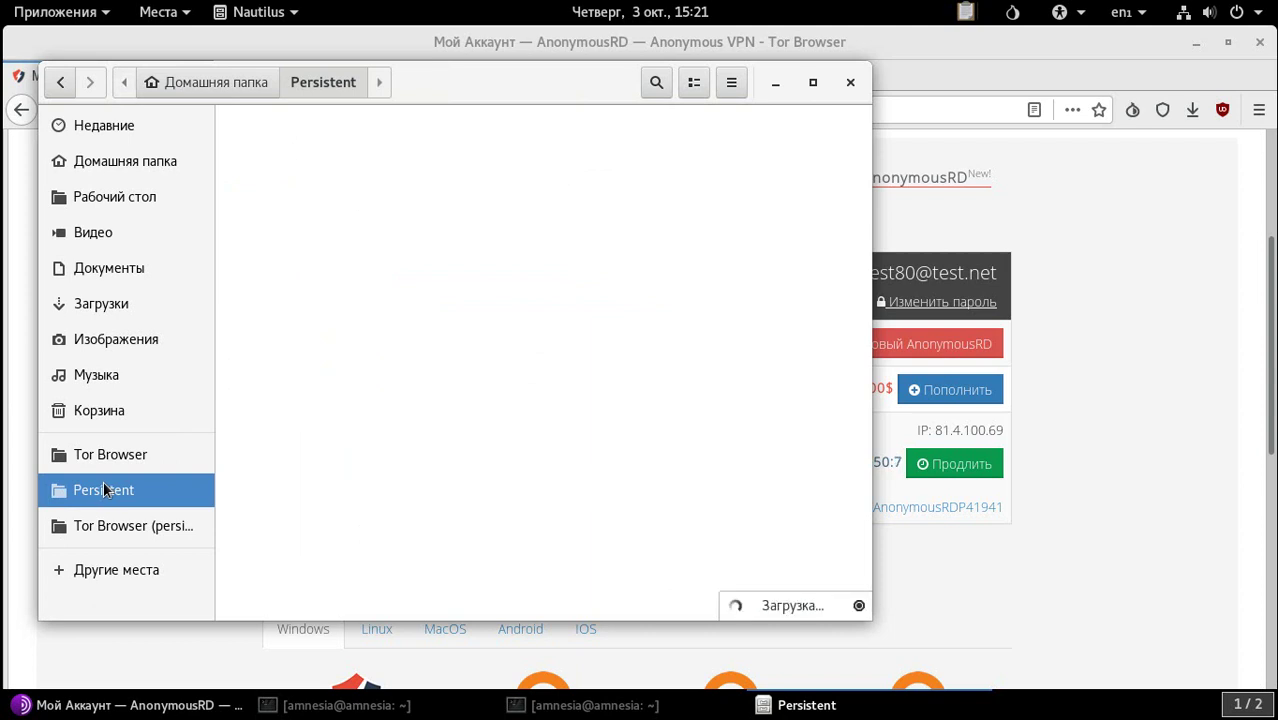
{"action": "right_click", "coordinate": [454, 333]}
{"action": "left_click", "coordinate": [511, 365]}
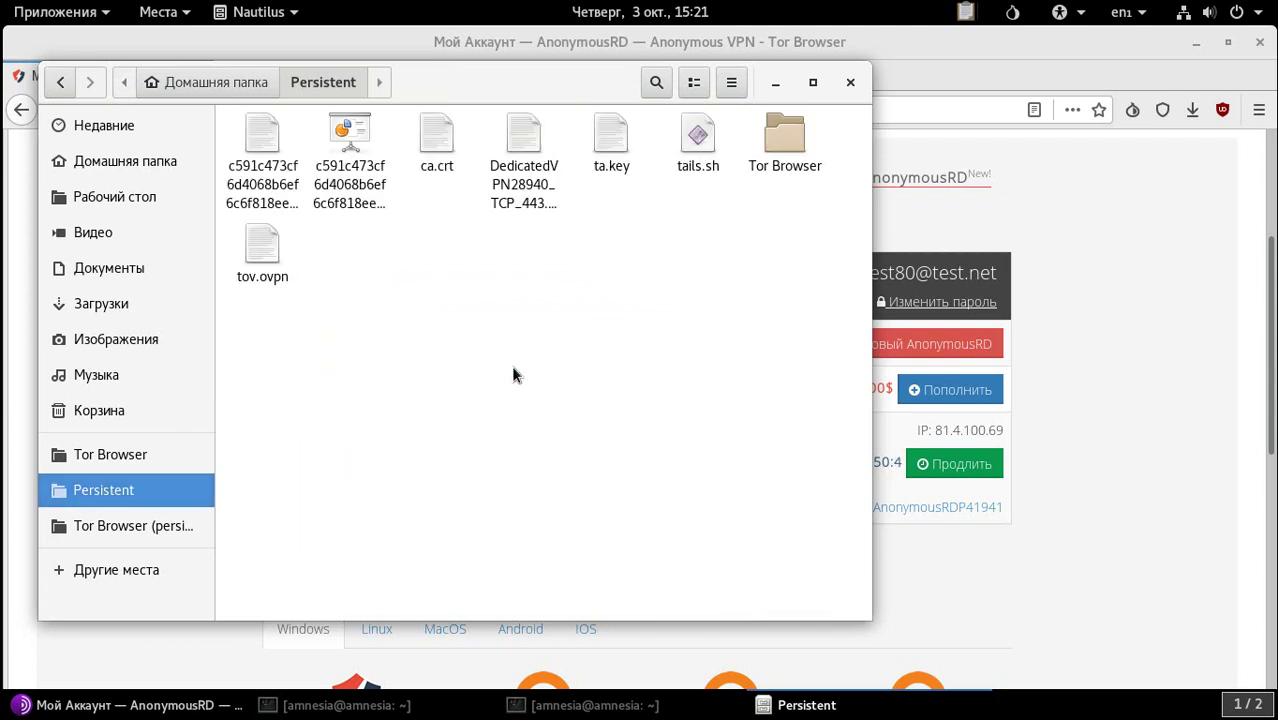
{"action": "left_click", "coordinate": [511, 365]}
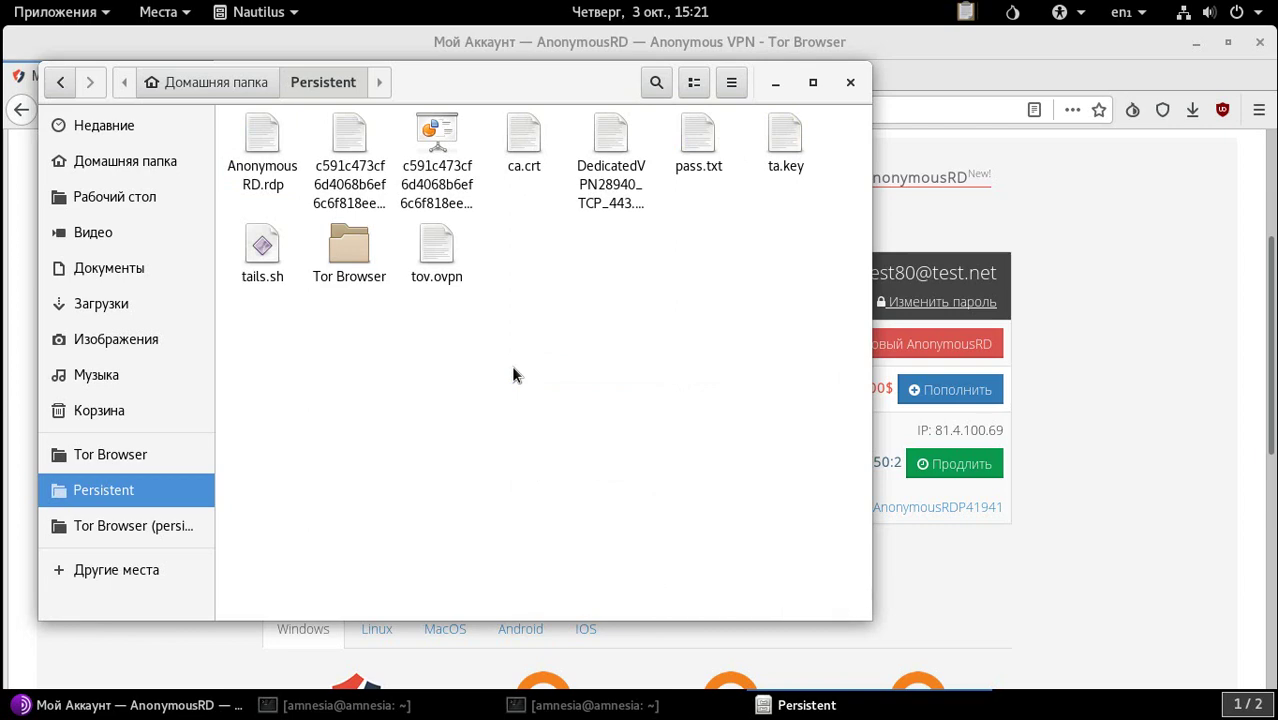
{"action": "left_click", "coordinate": [777, 88]}
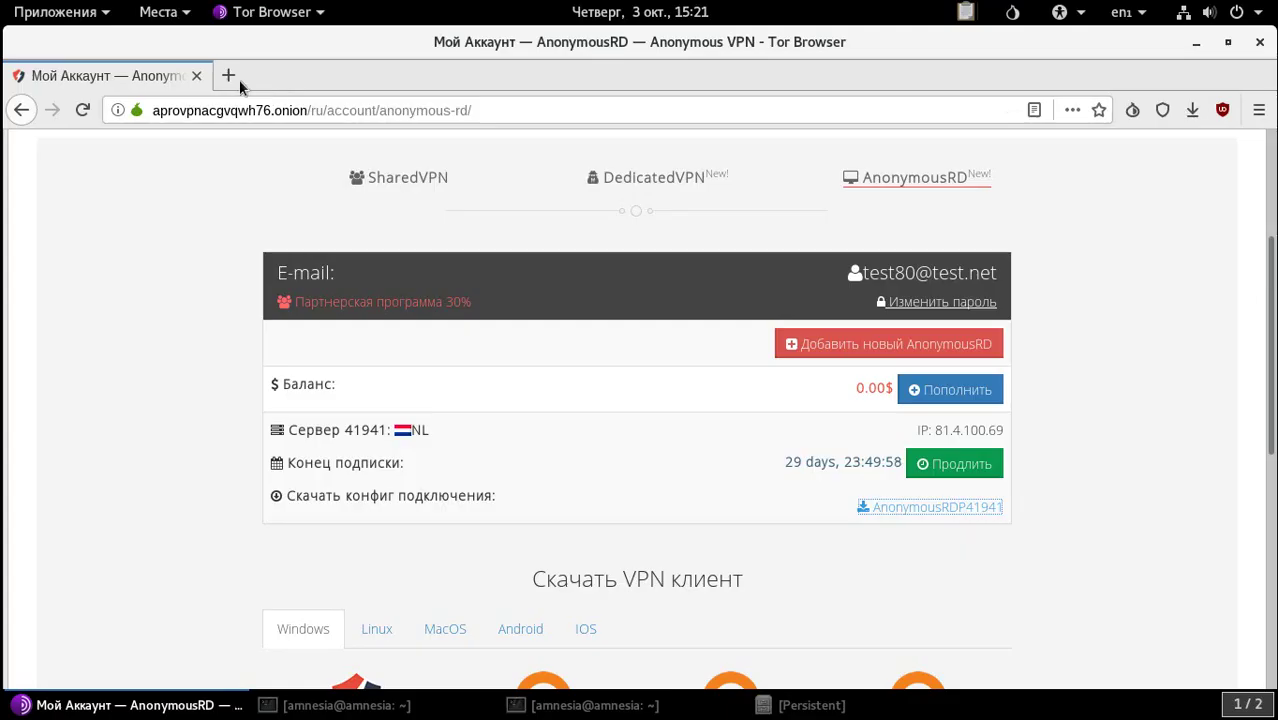
Open remmina.org in a new tab and go to its installation instructions.
{"action": "left_click", "coordinate": [232, 77]}
{"action": "type", "text": "re"}
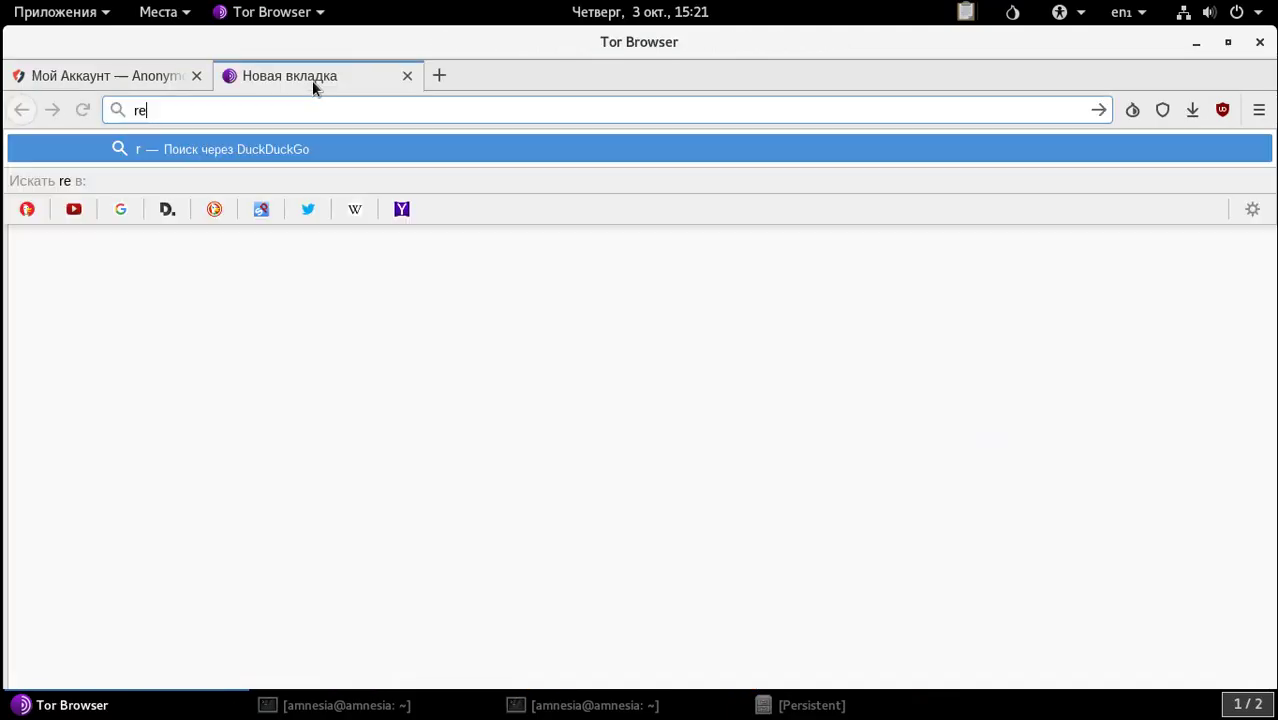
{"action": "type", "text": "mmina.org"}
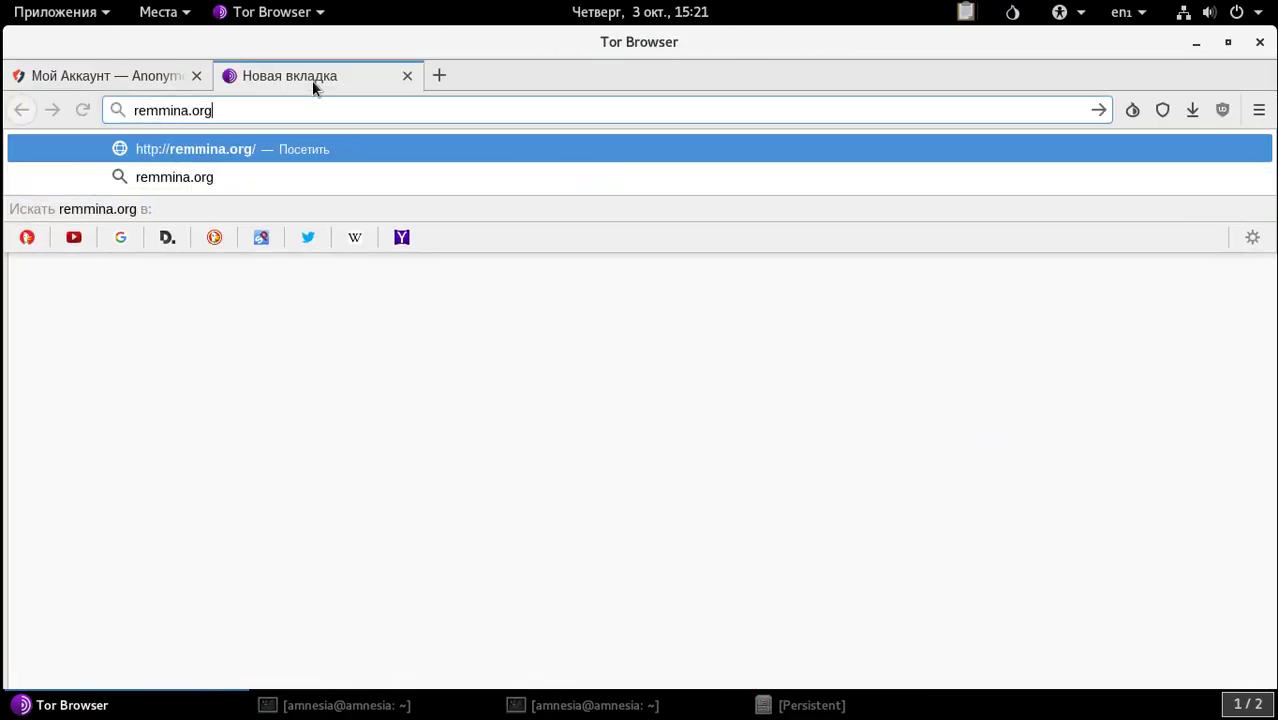
{"action": "key", "text": "Return"}
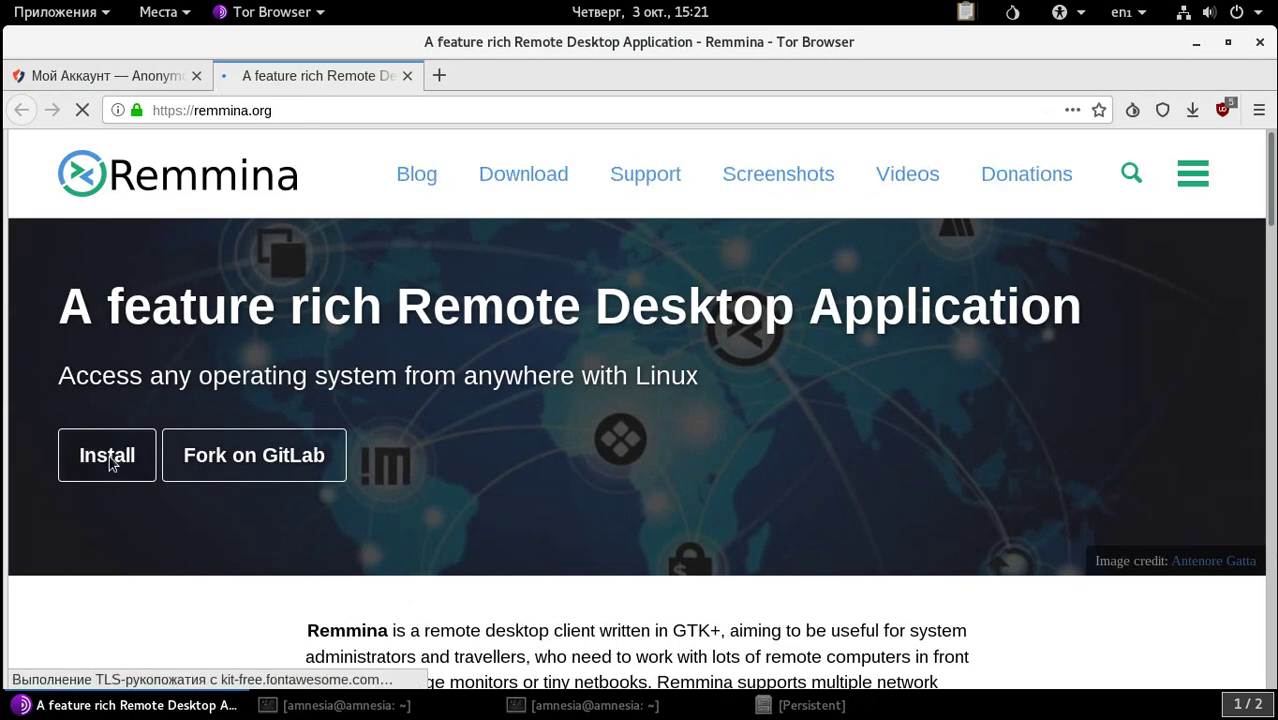
{"action": "left_click", "coordinate": [110, 462]}
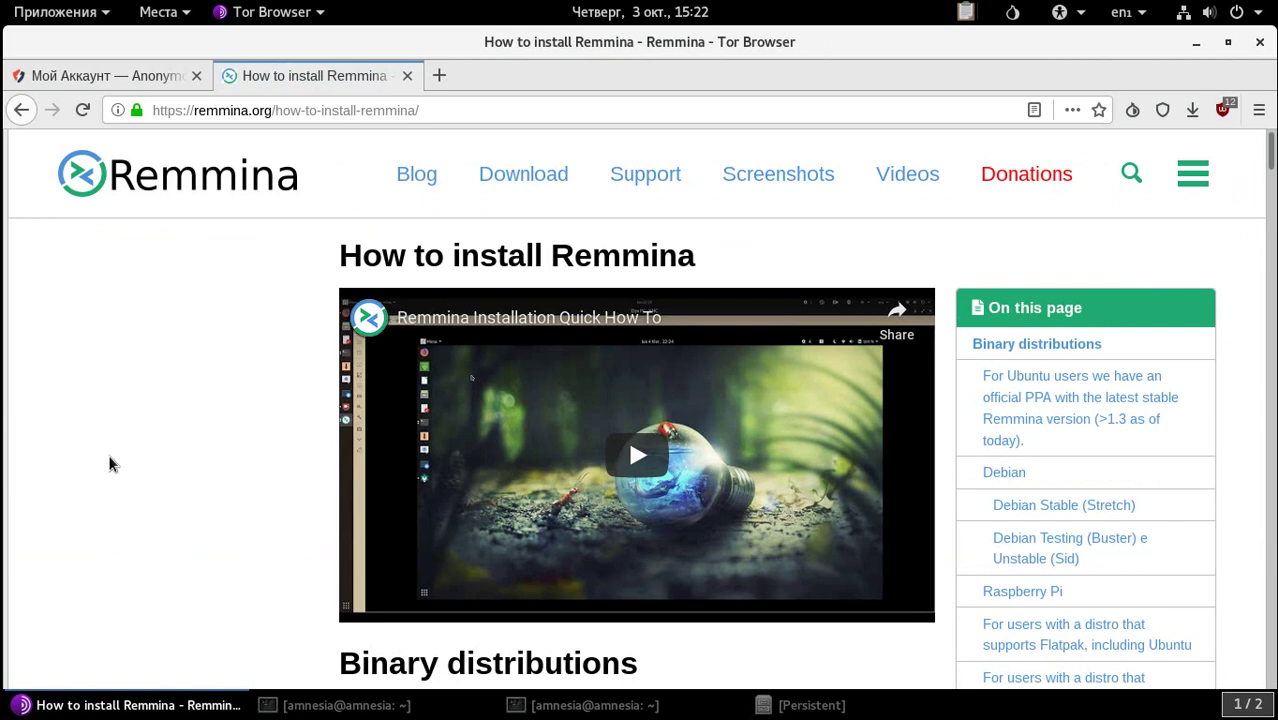
Copy the three Debian Stable backports install commands from the page.
{"action": "scroll", "coordinate": [100, 417], "scroll_direction": "down", "scroll_amount": 5}
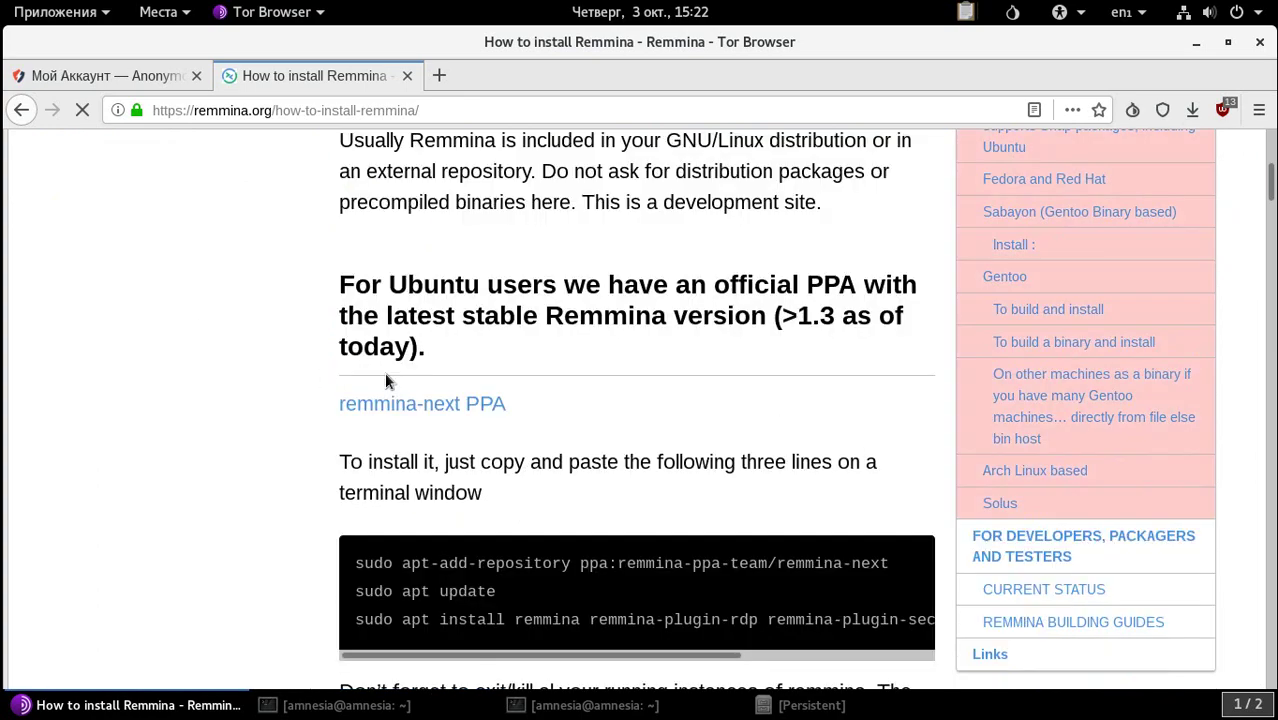
{"action": "scroll", "coordinate": [388, 380], "scroll_direction": "down", "scroll_amount": 5}
{"action": "scroll", "coordinate": [386, 380], "scroll_direction": "down", "scroll_amount": 15}
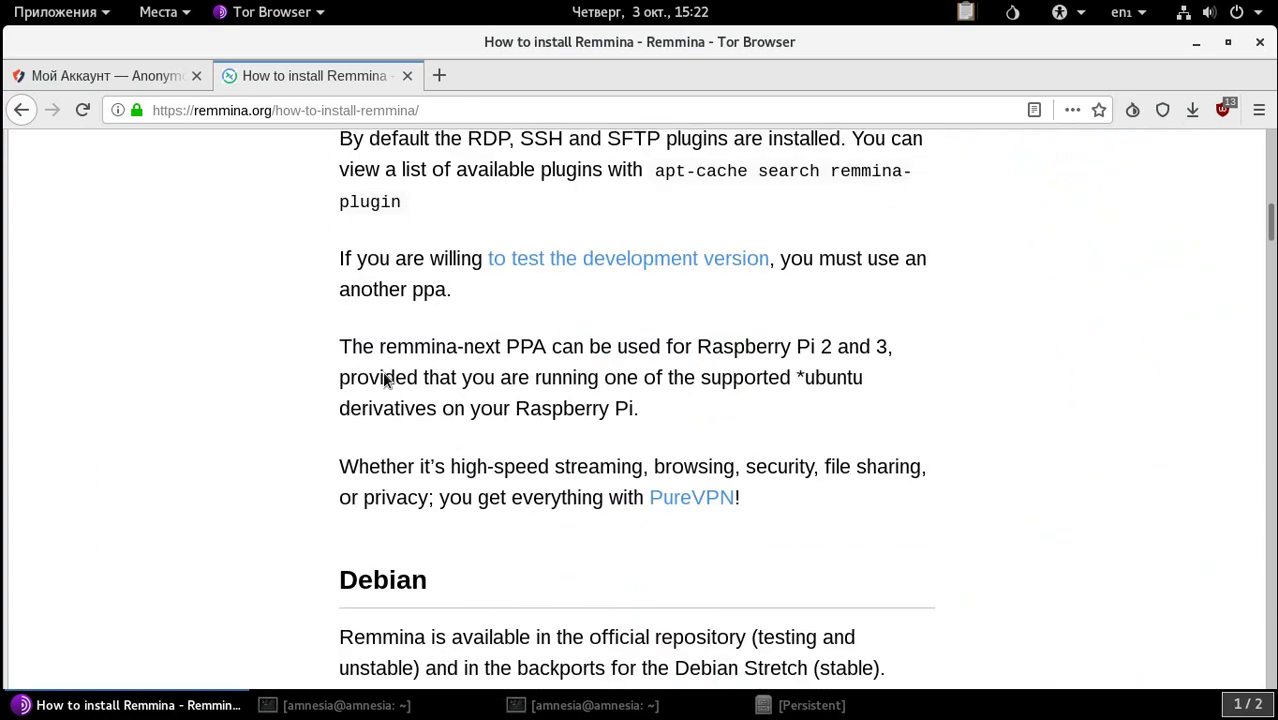
{"action": "left_click_drag", "start_coordinate": [342, 371], "coordinate": [437, 371]}
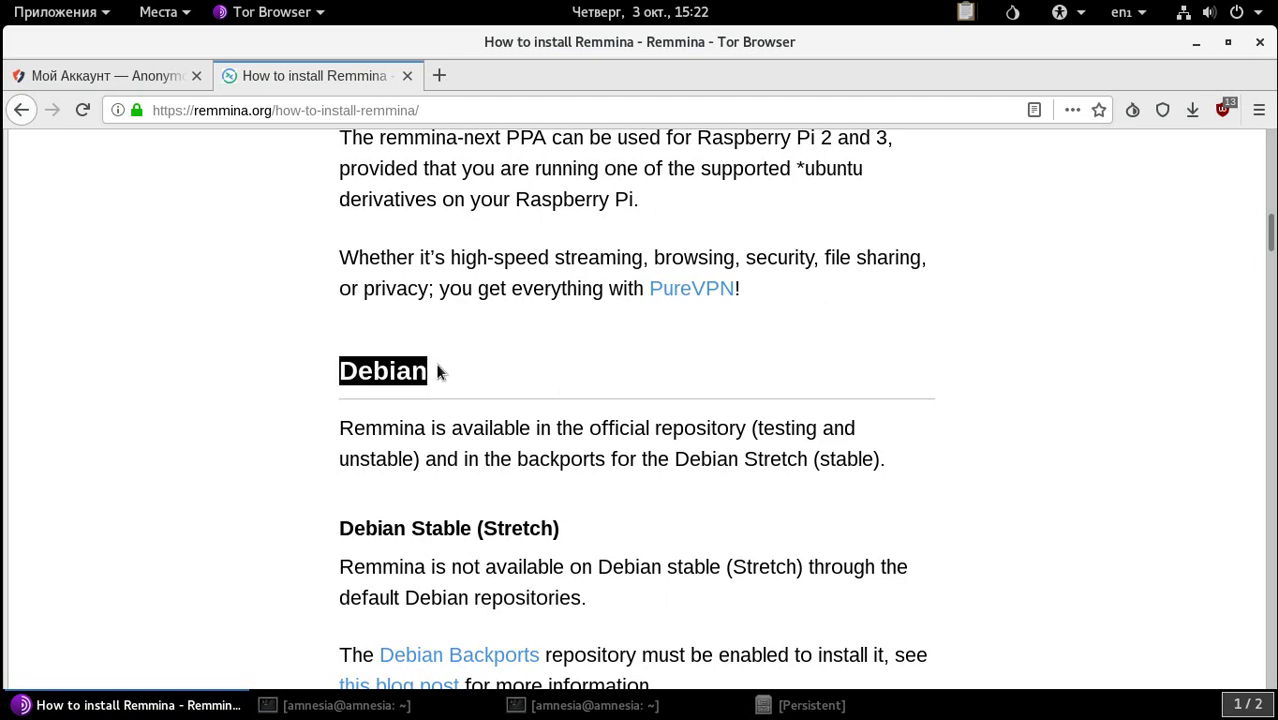
{"action": "left_click", "coordinate": [437, 371]}
{"action": "scroll", "coordinate": [473, 358], "scroll_direction": "down", "scroll_amount": 6}
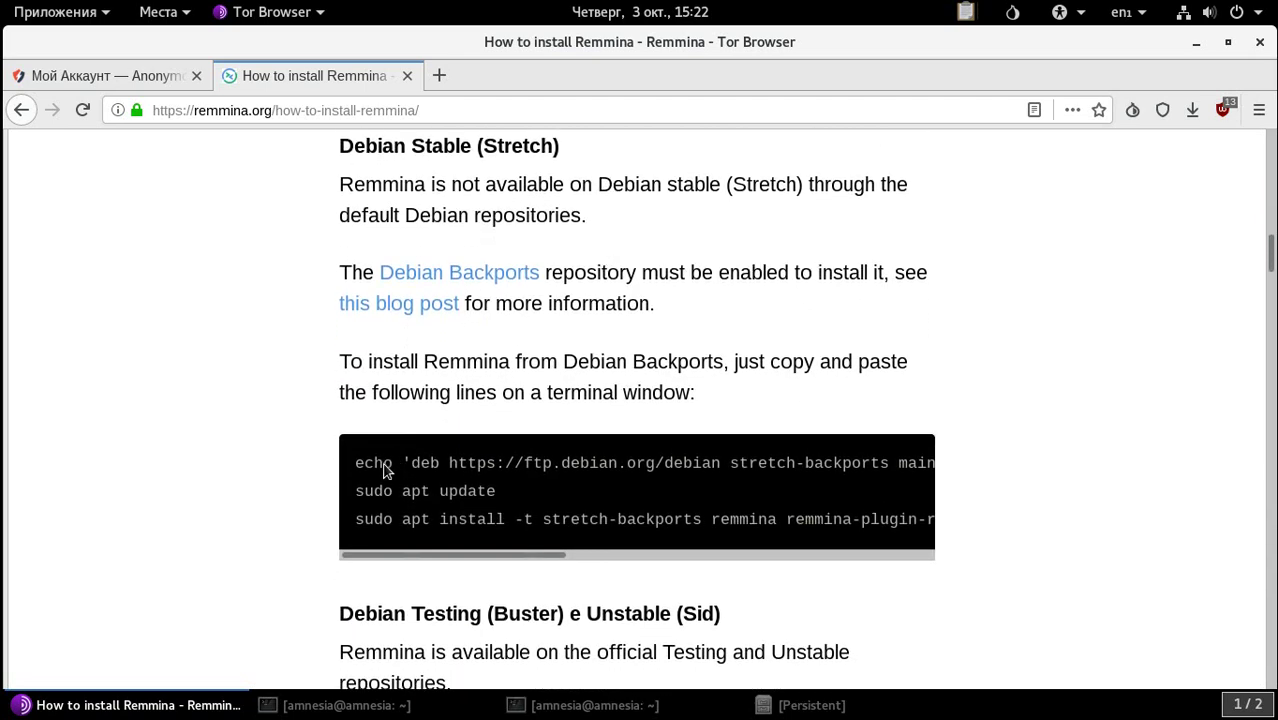
{"action": "left_click_drag", "start_coordinate": [374, 466], "coordinate": [402, 522]}
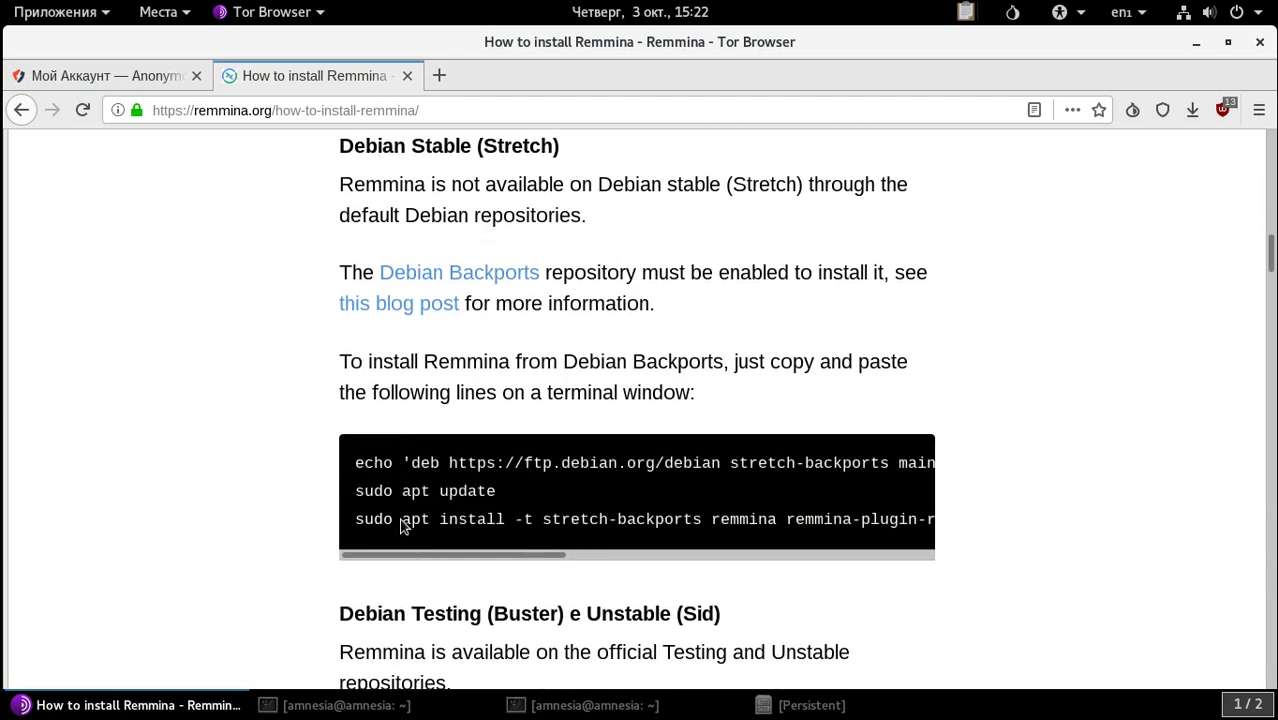
{"action": "right_click", "coordinate": [401, 522]}
{"action": "left_click", "coordinate": [448, 534]}
{"action": "left_click", "coordinate": [22, 12]}
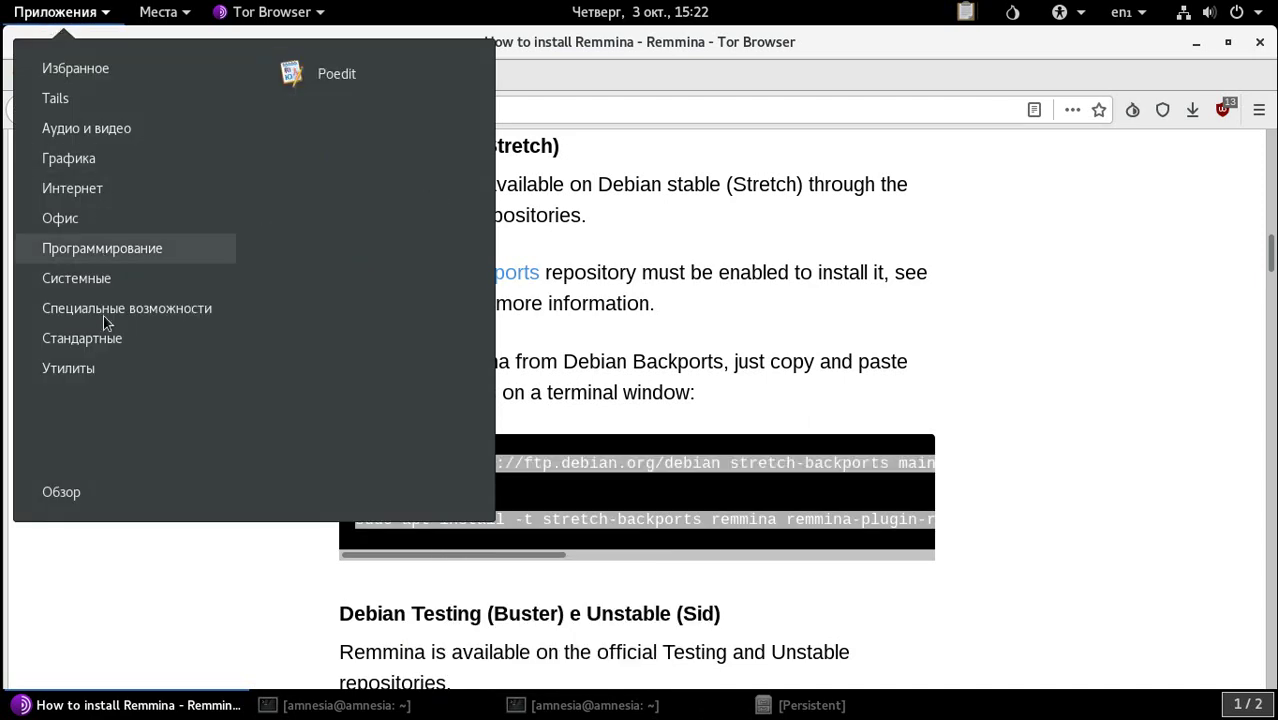
Paste the copied install commands into a new maximized gedit document.
{"action": "mouse_move", "coordinate": [106, 340]}
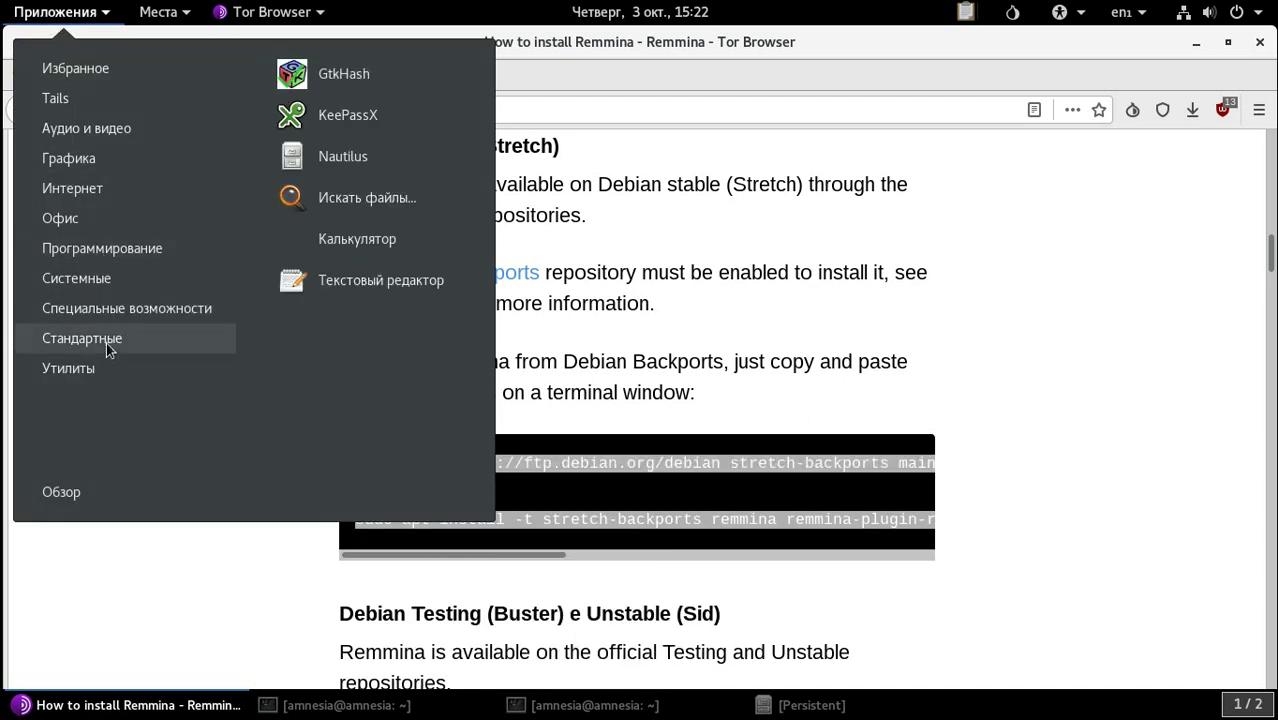
{"action": "left_click", "coordinate": [372, 292]}
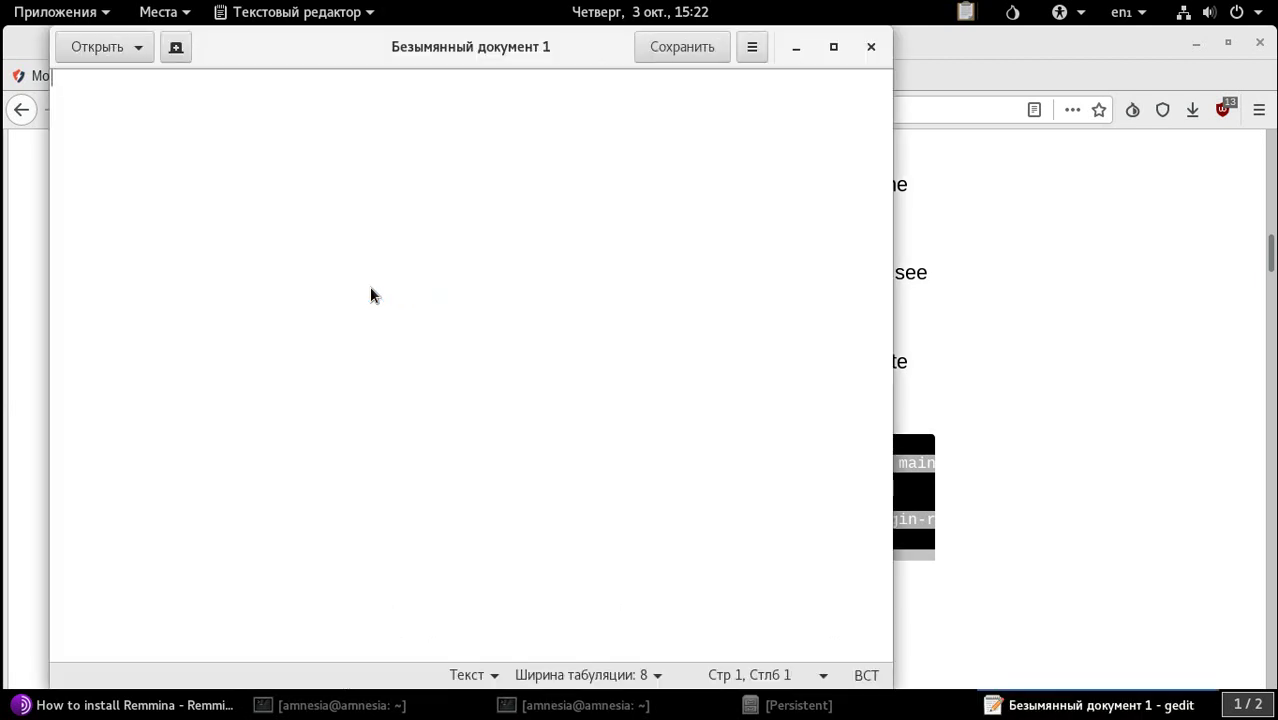
{"action": "left_click", "coordinate": [826, 57]}
{"action": "right_click", "coordinate": [228, 150]}
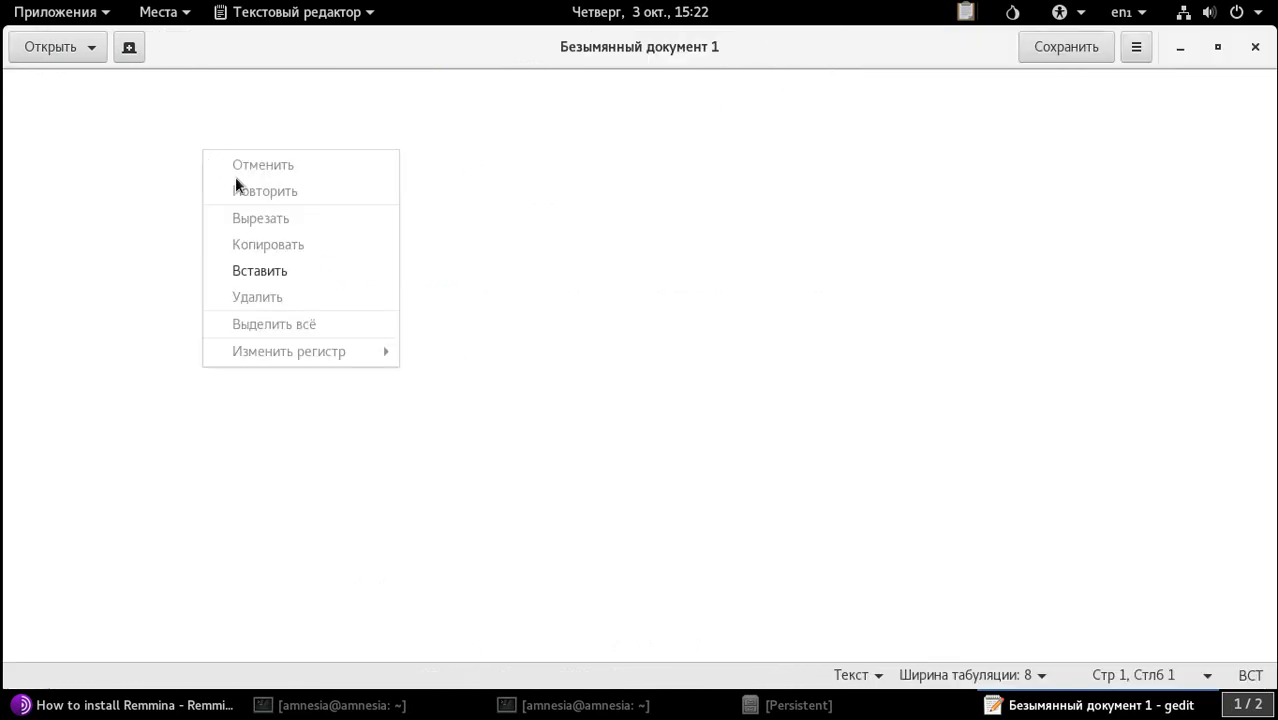
{"action": "left_click", "coordinate": [246, 270]}
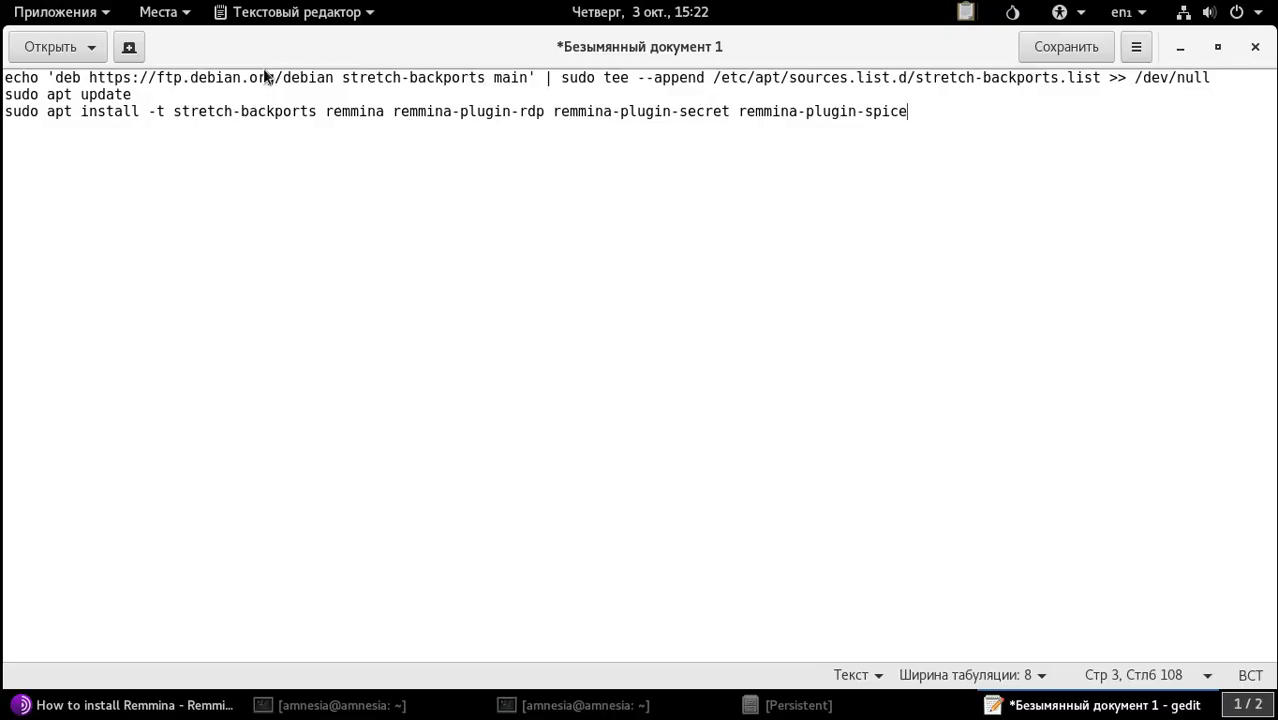
Change https to tor+http in the first command line and copy that line.
{"action": "double_click", "coordinate": [105, 81]}
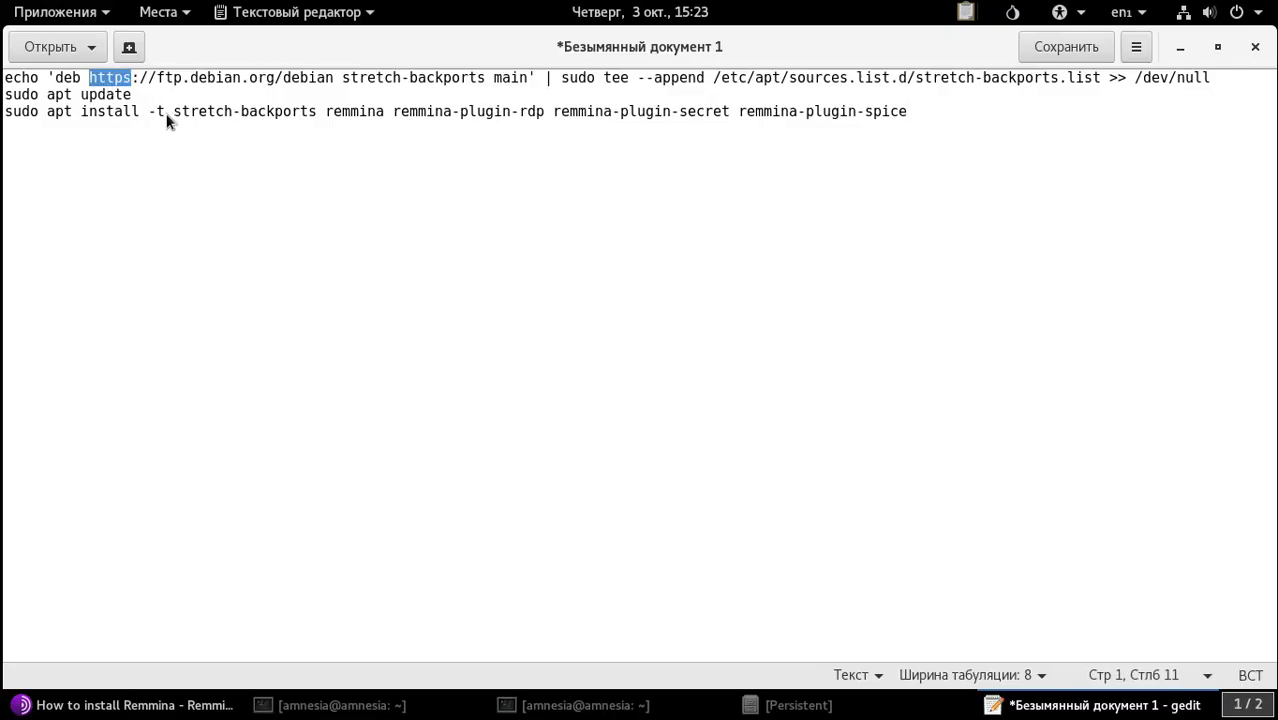
{"action": "type", "text": "tor+http"}
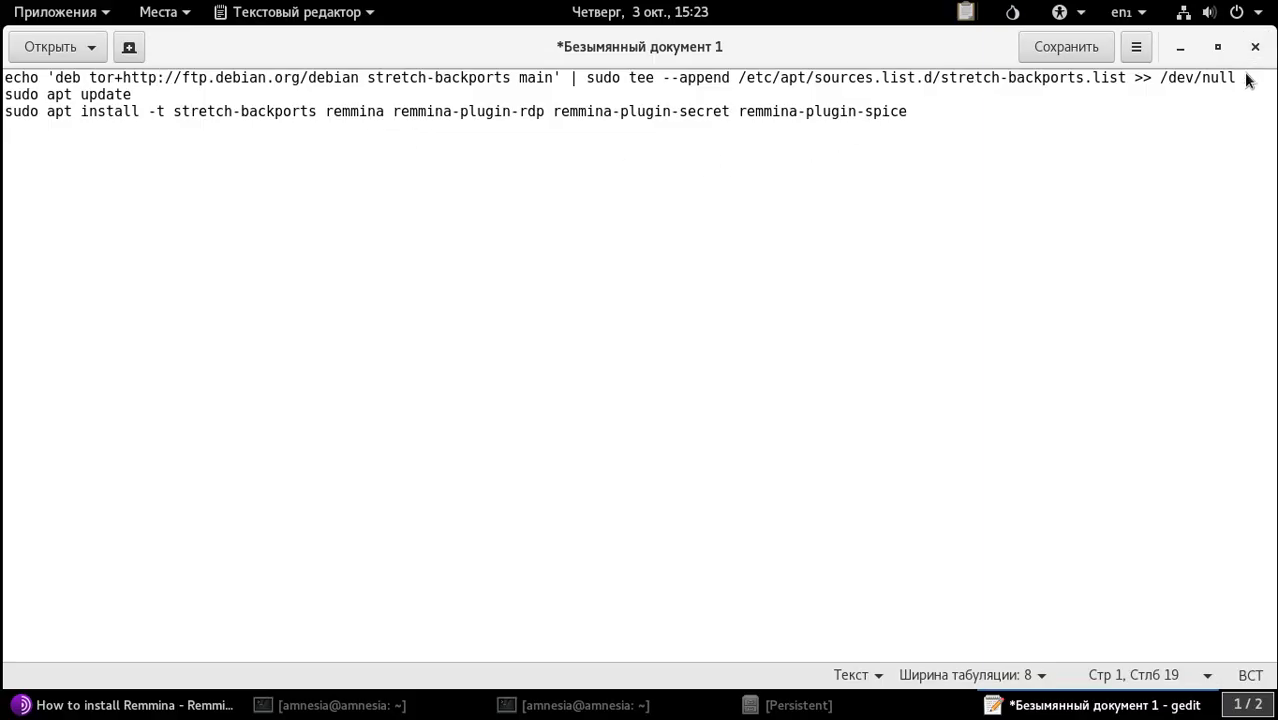
{"action": "left_click_drag", "start_coordinate": [1240, 78], "coordinate": [14, 56]}
{"action": "right_click", "coordinate": [54, 66]}
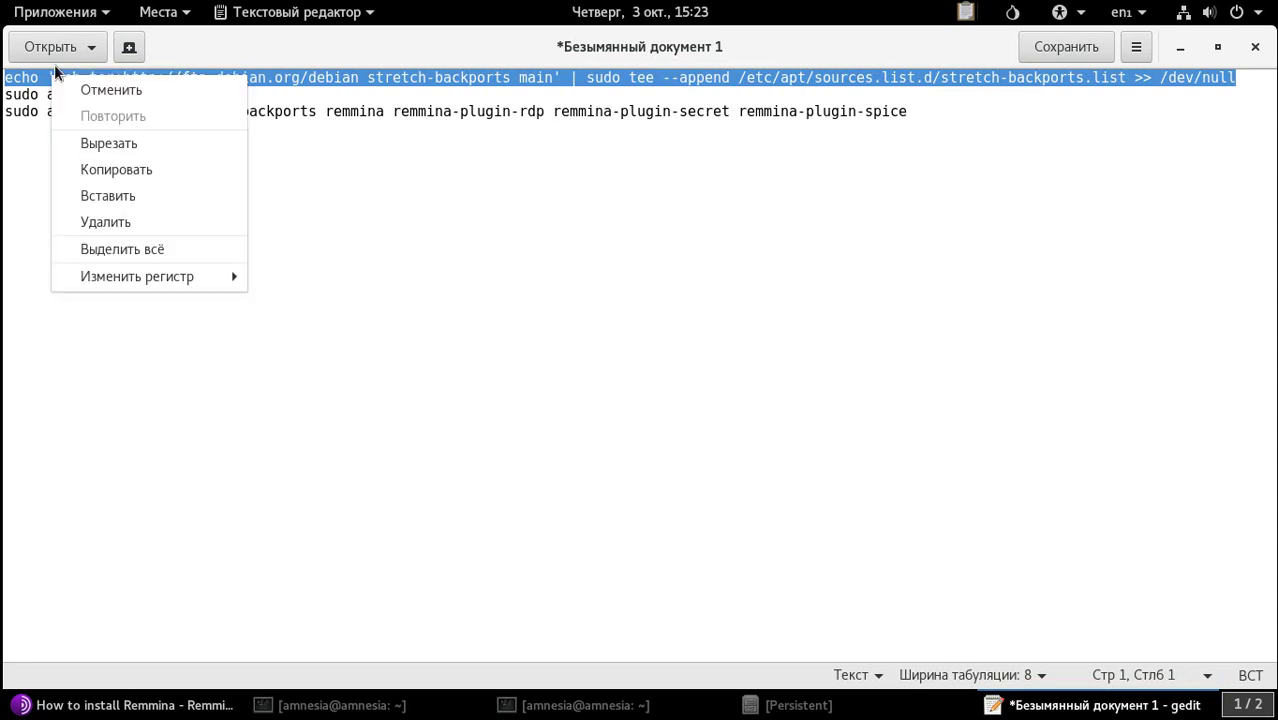
{"action": "left_click", "coordinate": [96, 169]}
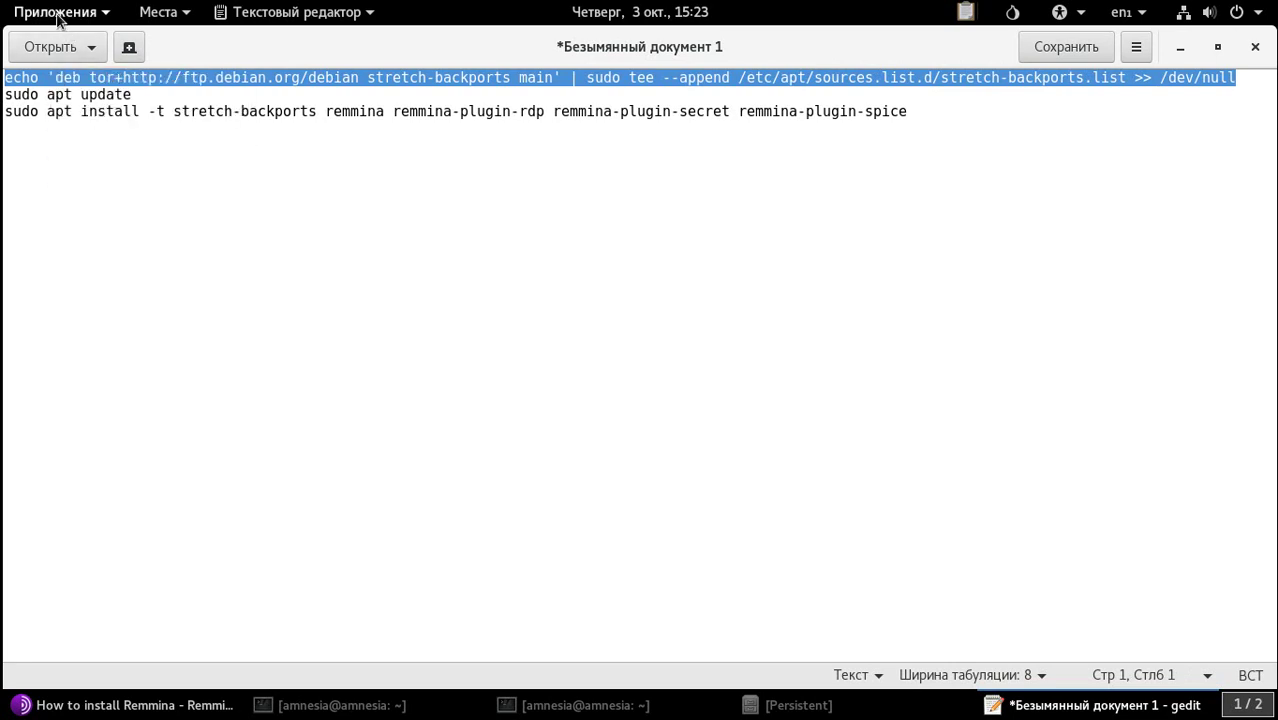
{"action": "left_click", "coordinate": [57, 15]}
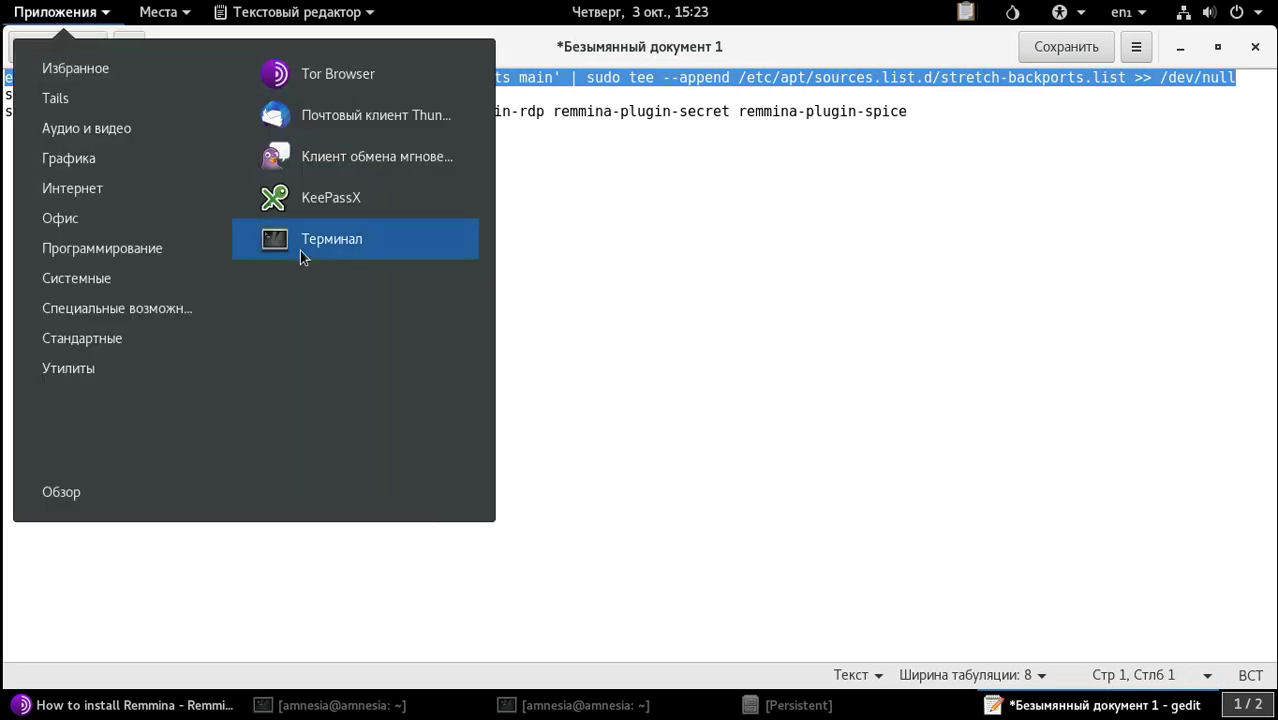
In a root Terminal, run the pasted echo…tee command adding the tor+http stretch-backports source.
{"action": "left_click", "coordinate": [300, 250]}
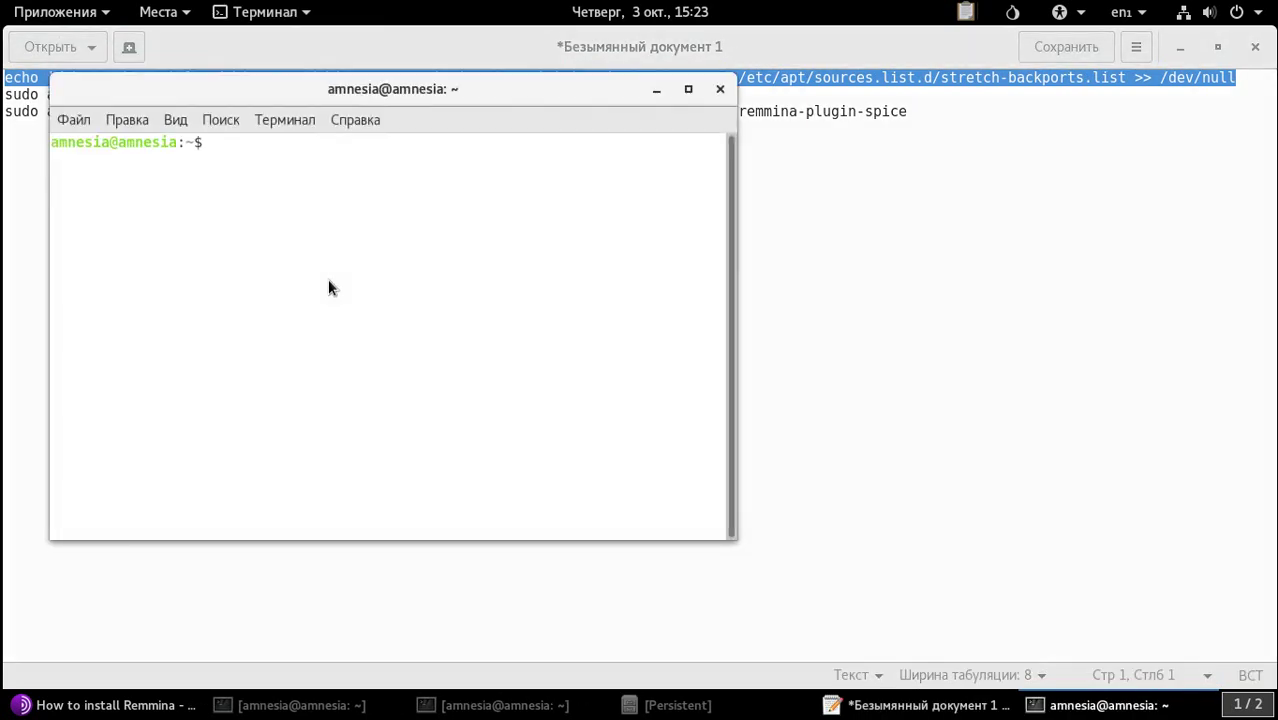
{"action": "type", "text": "sudo su"}
{"action": "key", "text": "Return"}
{"action": "key", "text": "Return"}
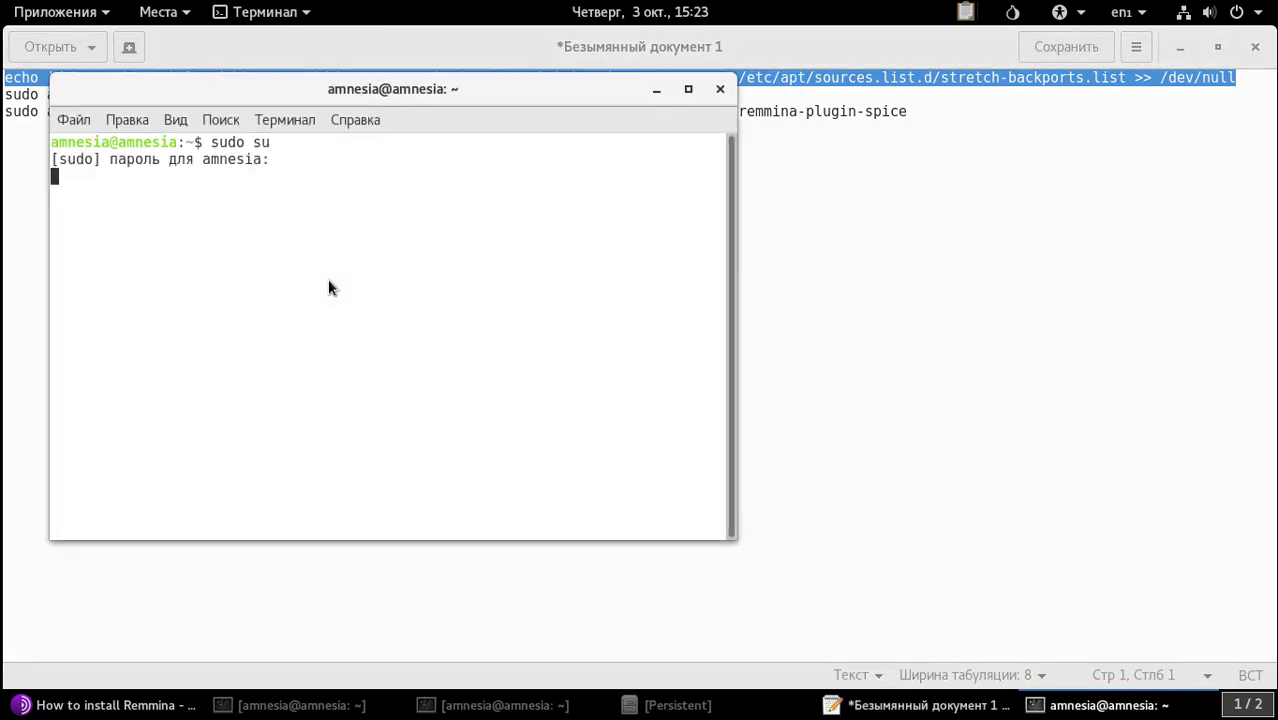
{"action": "right_click", "coordinate": [265, 311]}
{"action": "left_click", "coordinate": [313, 379]}
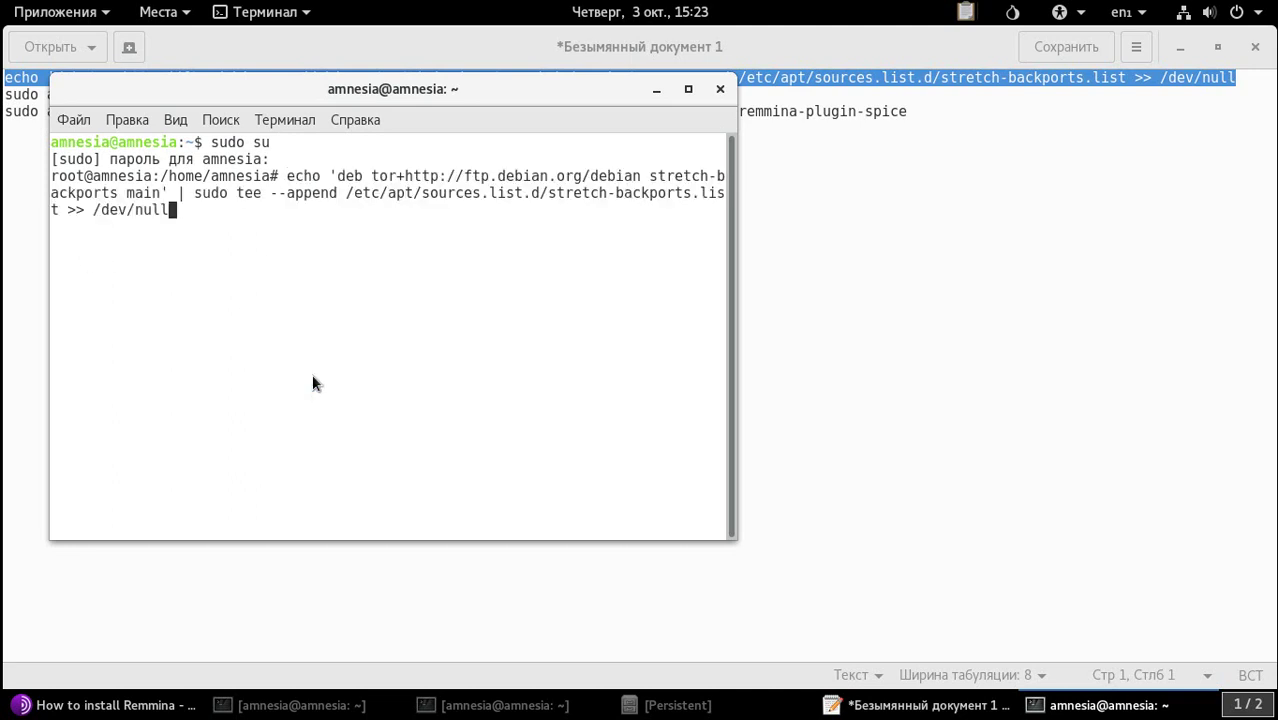
{"action": "key", "text": "Return"}
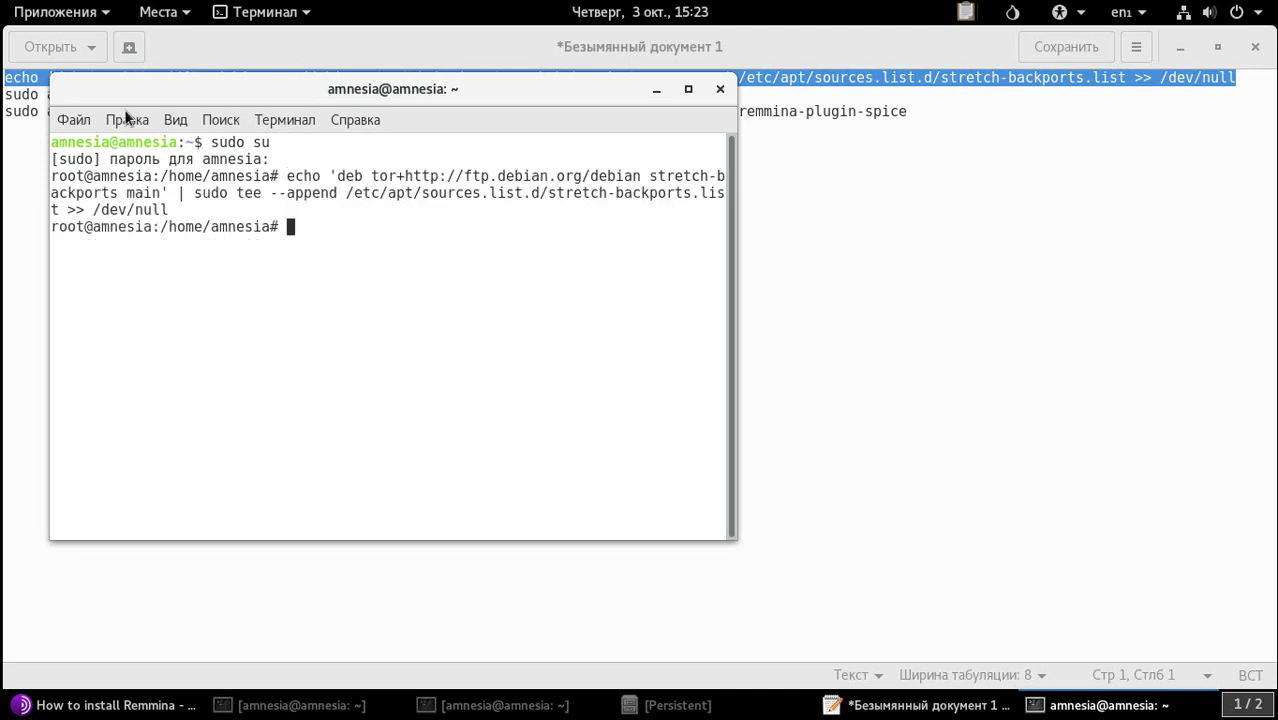
Copy sudo apt update from gedit and run it to refresh the package lists.
{"action": "left_click", "coordinate": [854, 63]}
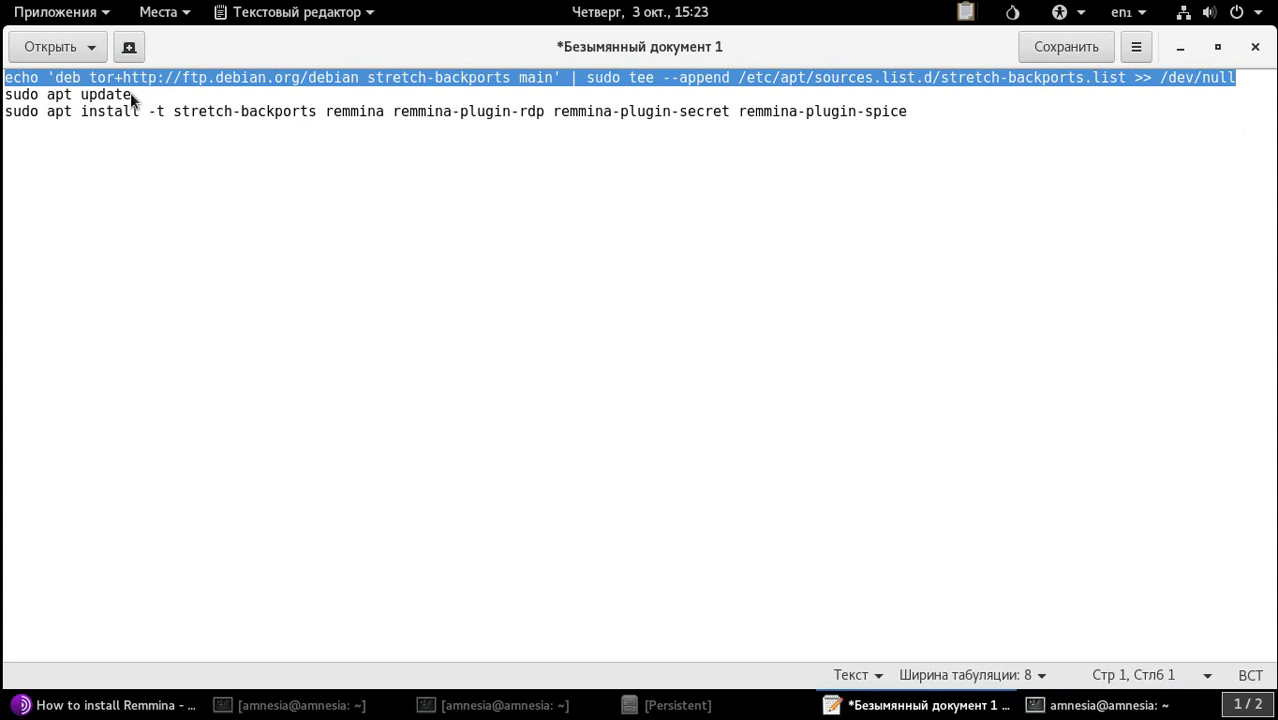
{"action": "left_click_drag", "start_coordinate": [131, 94], "coordinate": [5, 94]}
{"action": "right_click", "coordinate": [38, 99]}
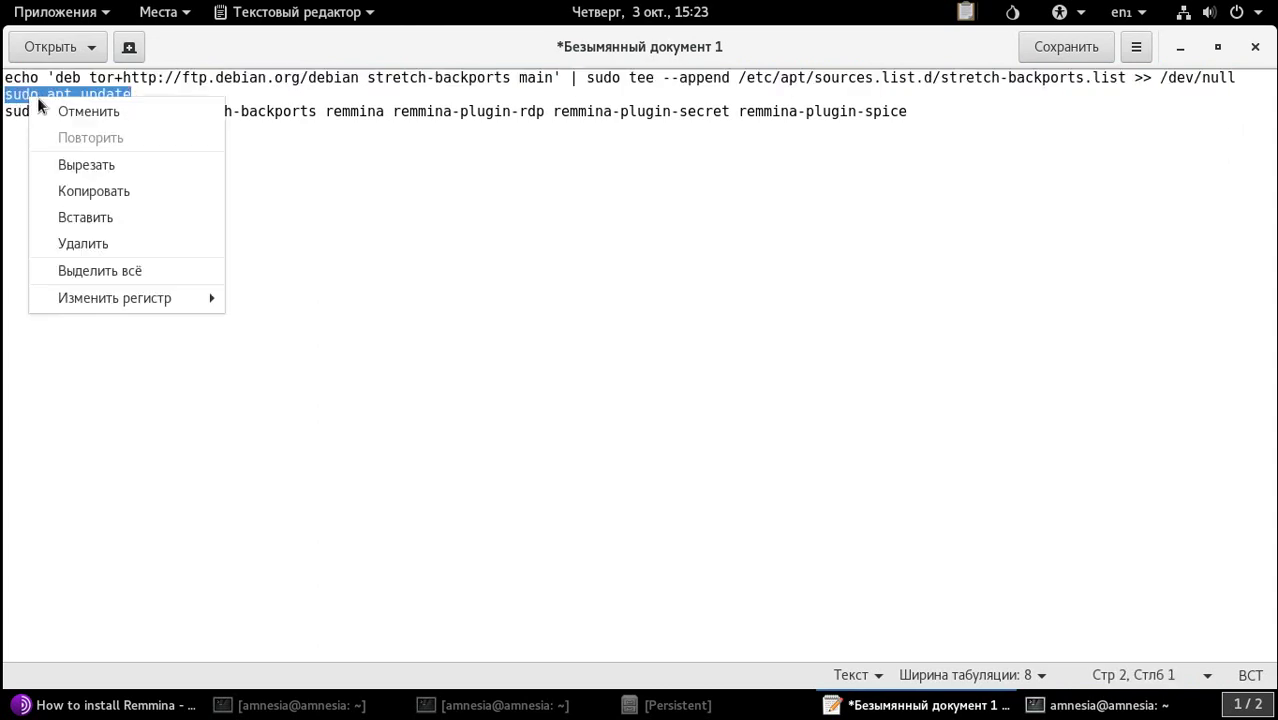
{"action": "left_click", "coordinate": [84, 188]}
{"action": "left_click", "coordinate": [1133, 700]}
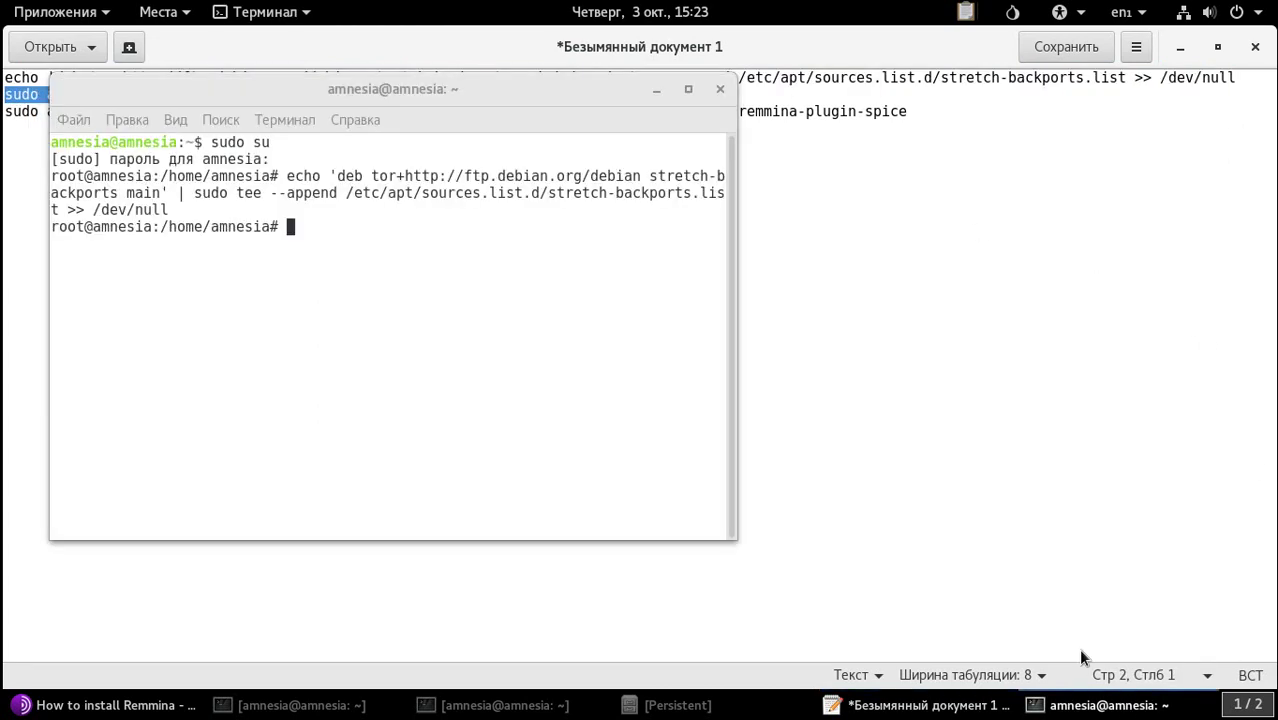
{"action": "right_click", "coordinate": [508, 322]}
{"action": "left_click", "coordinate": [600, 388]}
{"action": "key", "text": "Return"}
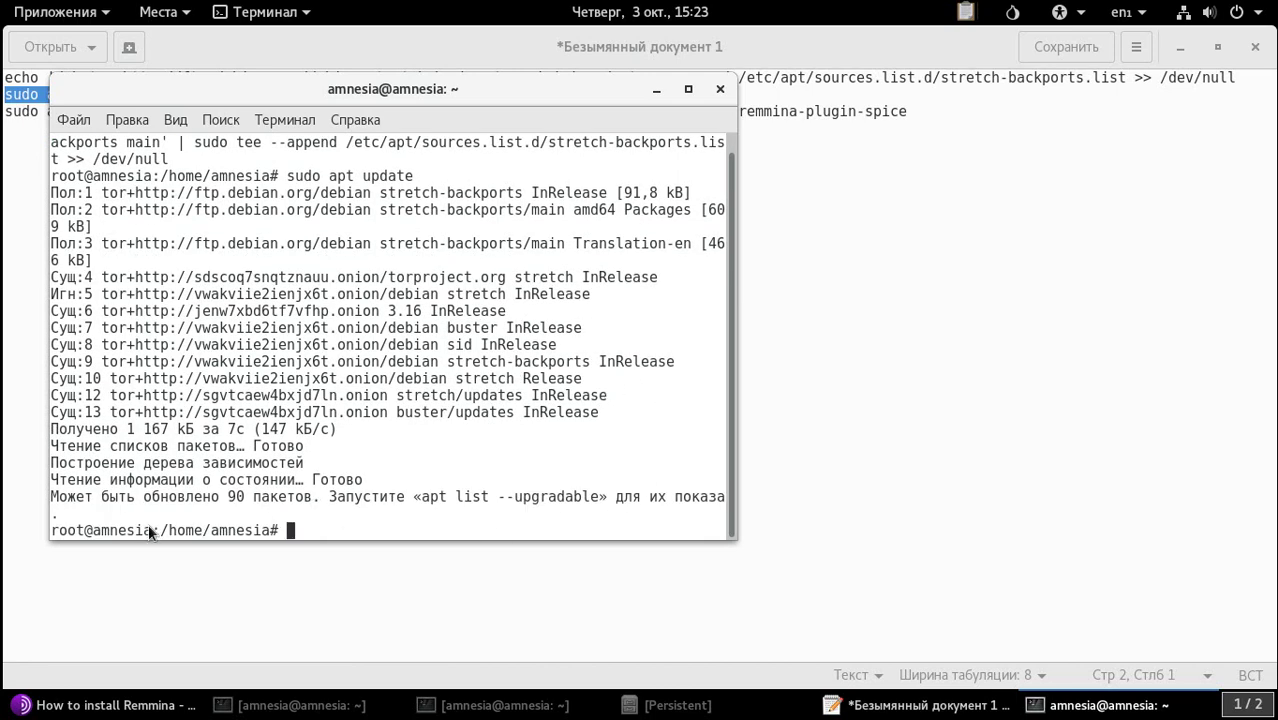
{"action": "left_click", "coordinate": [1070, 230]}
{"action": "left_click_drag", "start_coordinate": [921, 115], "coordinate": [5, 117]}
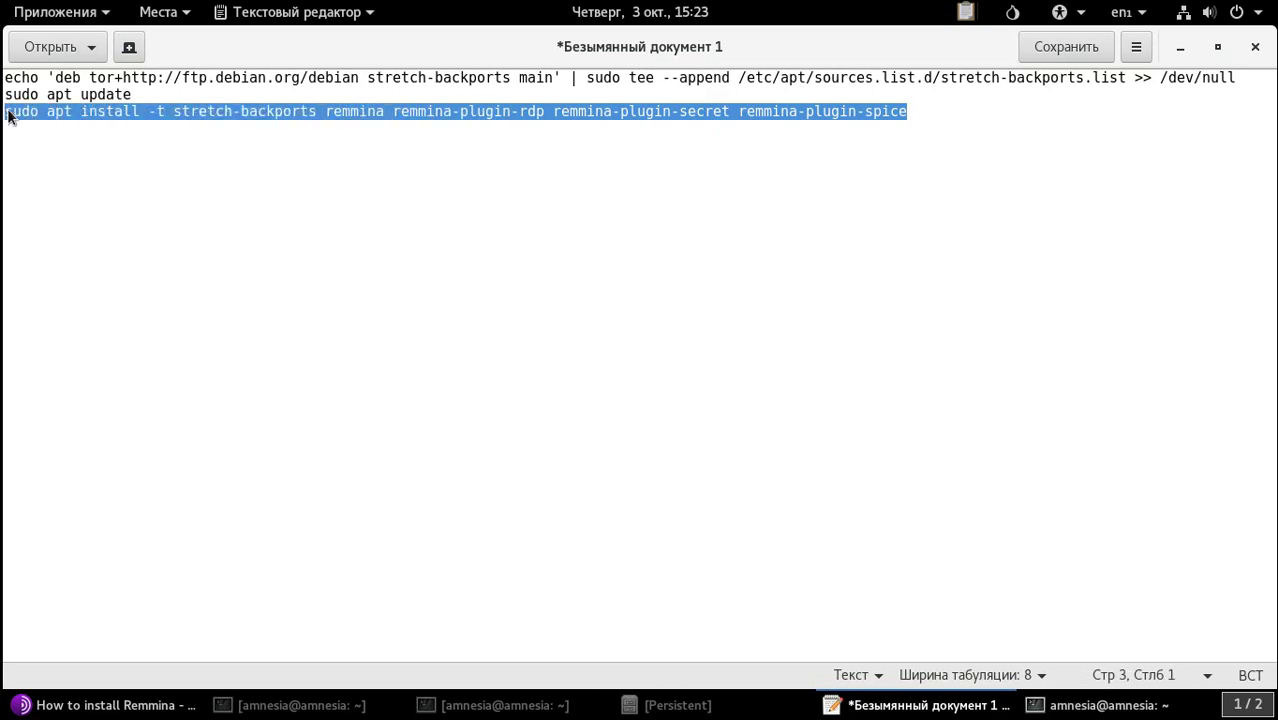
Run the apt install line for Remmina with rdp, secret and spice plugins, confirming the 23 packages.
{"action": "right_click", "coordinate": [8, 116]}
{"action": "left_click", "coordinate": [51, 199]}
{"action": "left_click", "coordinate": [1100, 705]}
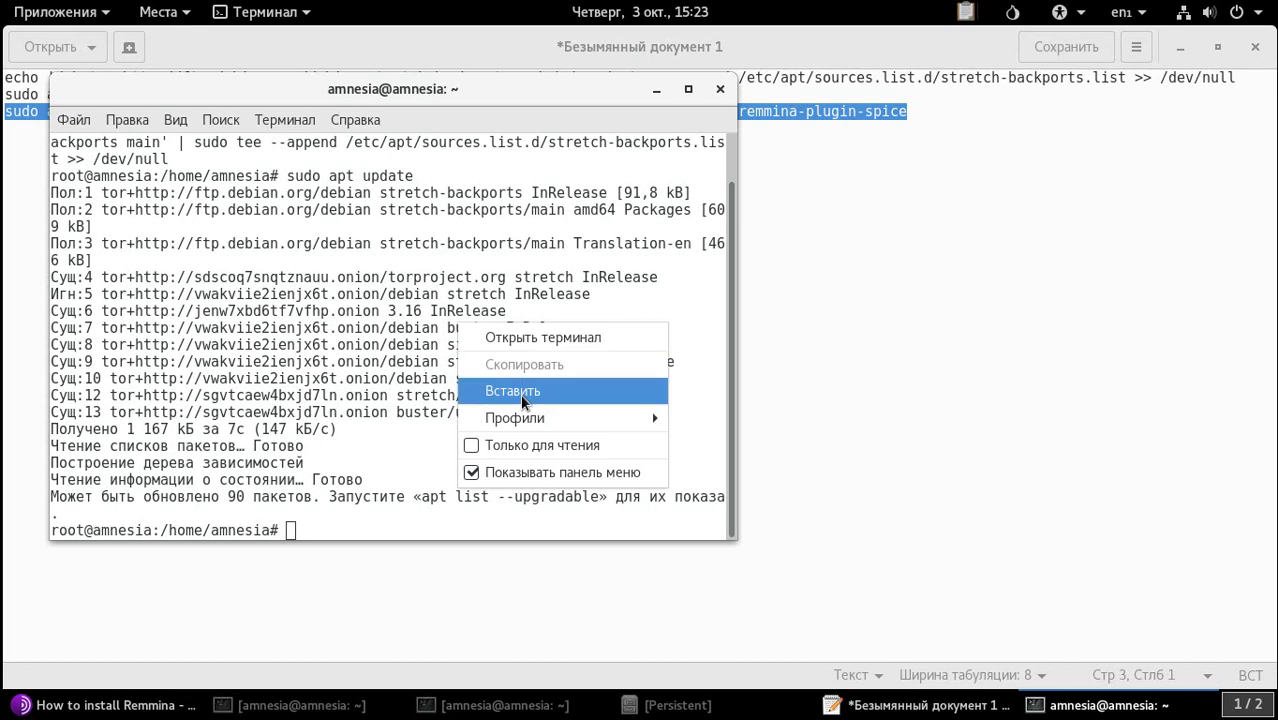
{"action": "left_click", "coordinate": [520, 391]}
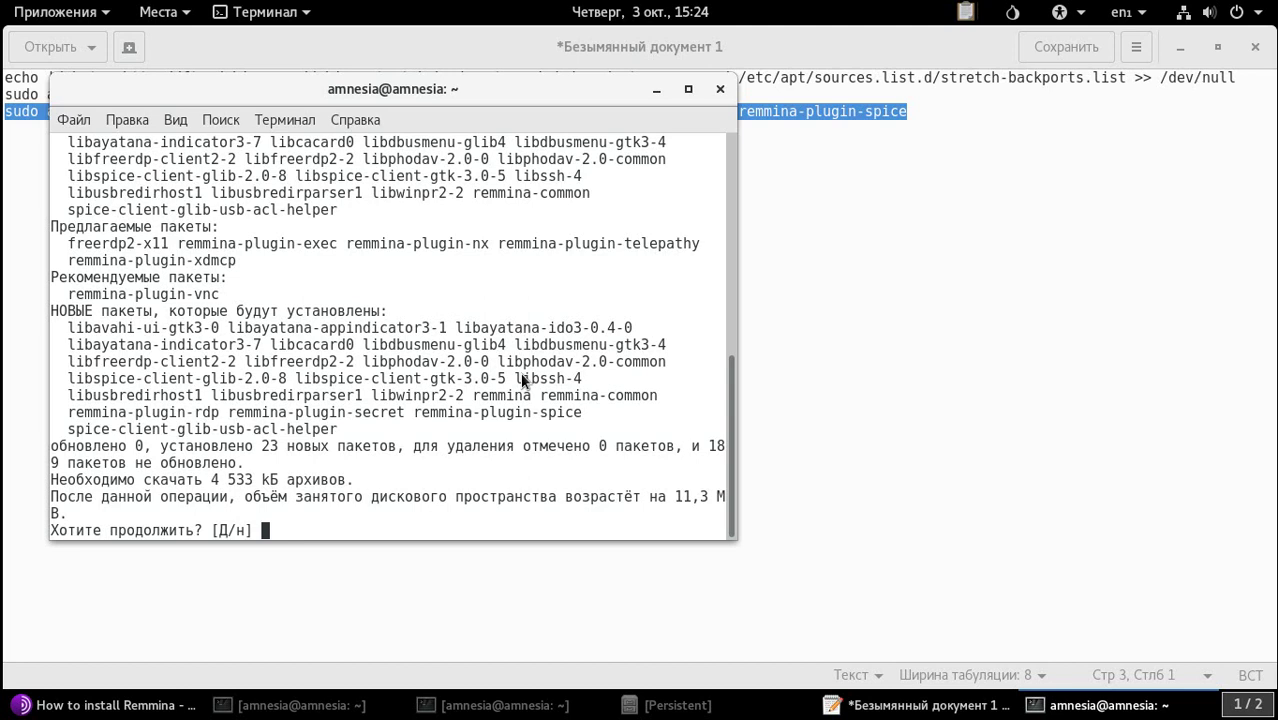
{"action": "key", "text": "Return"}
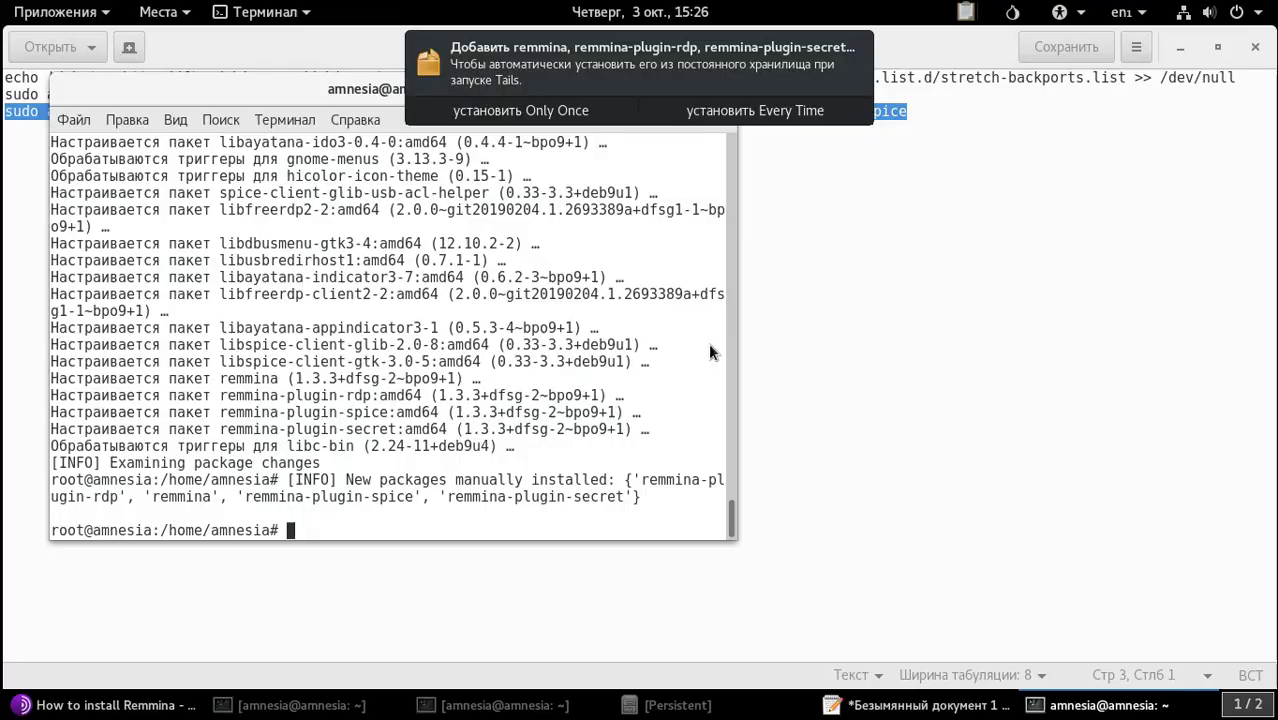
Keep the new packages Only Once, switch back to user amnesia with su, and launch remmina.
{"action": "left_click", "coordinate": [585, 112]}
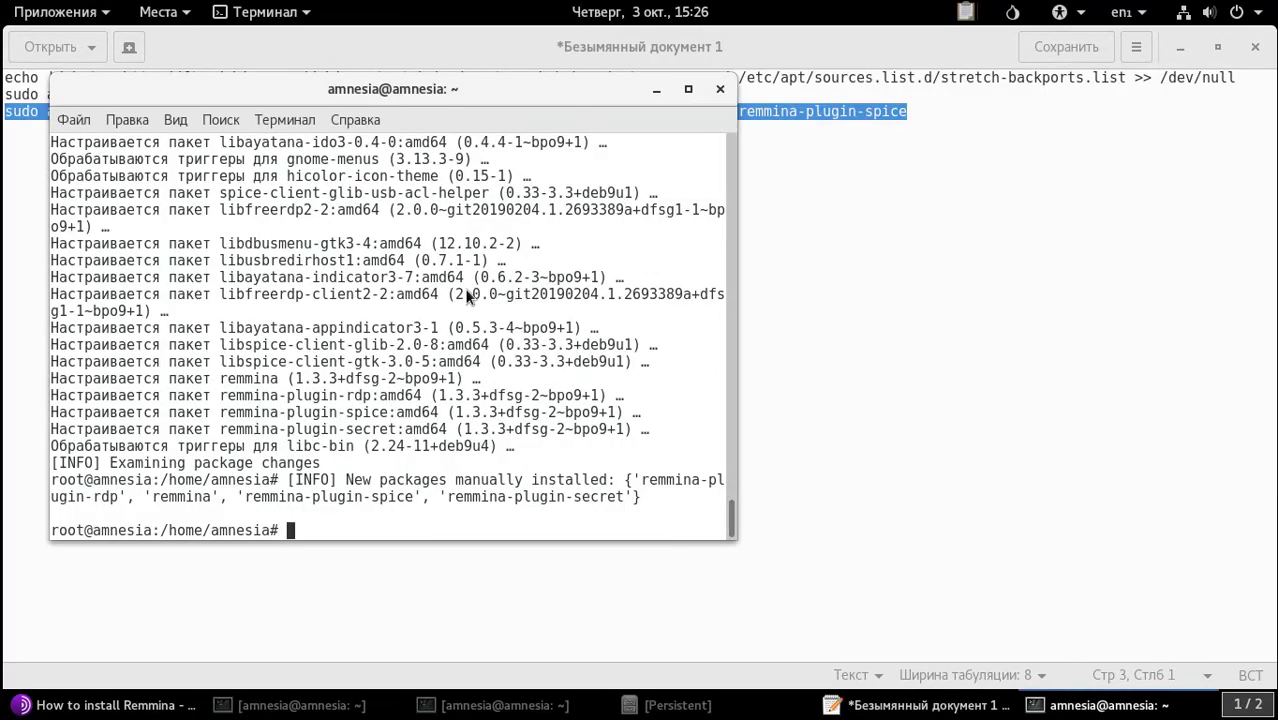
{"action": "key", "text": "Return"}
{"action": "type", "text": "su "}
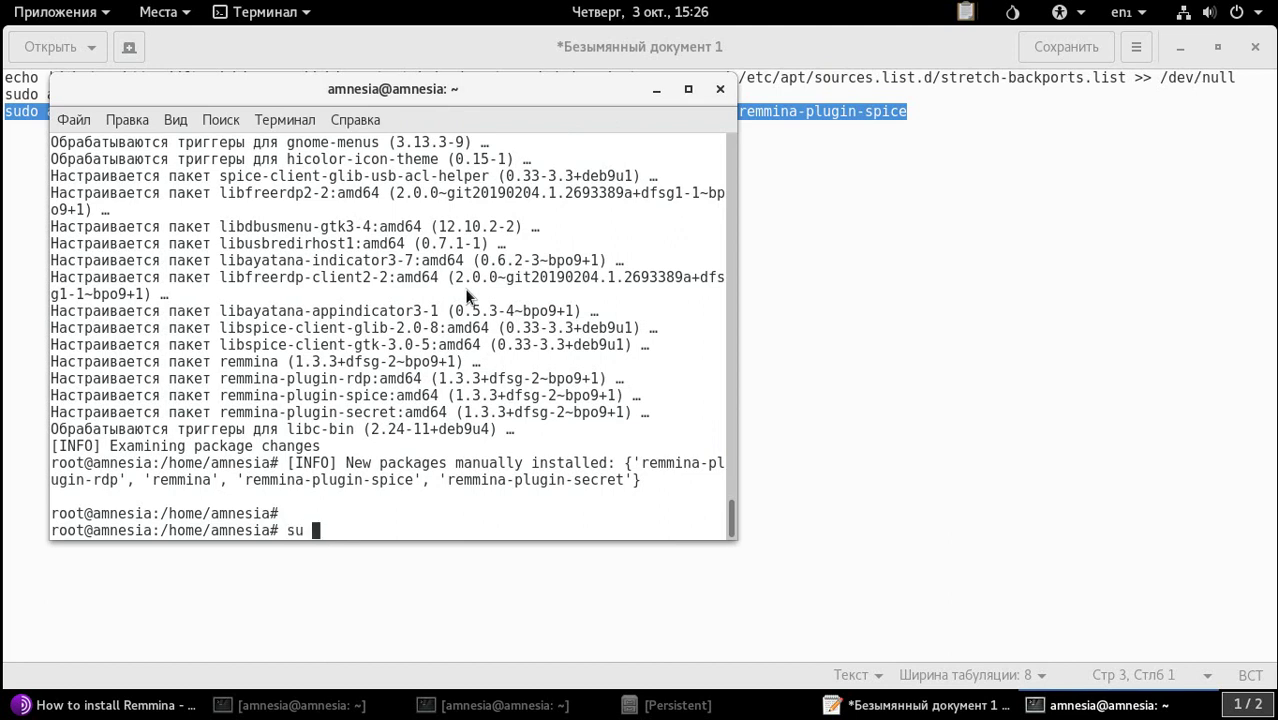
{"action": "type", "text": "amnesia"}
{"action": "key", "text": "Return"}
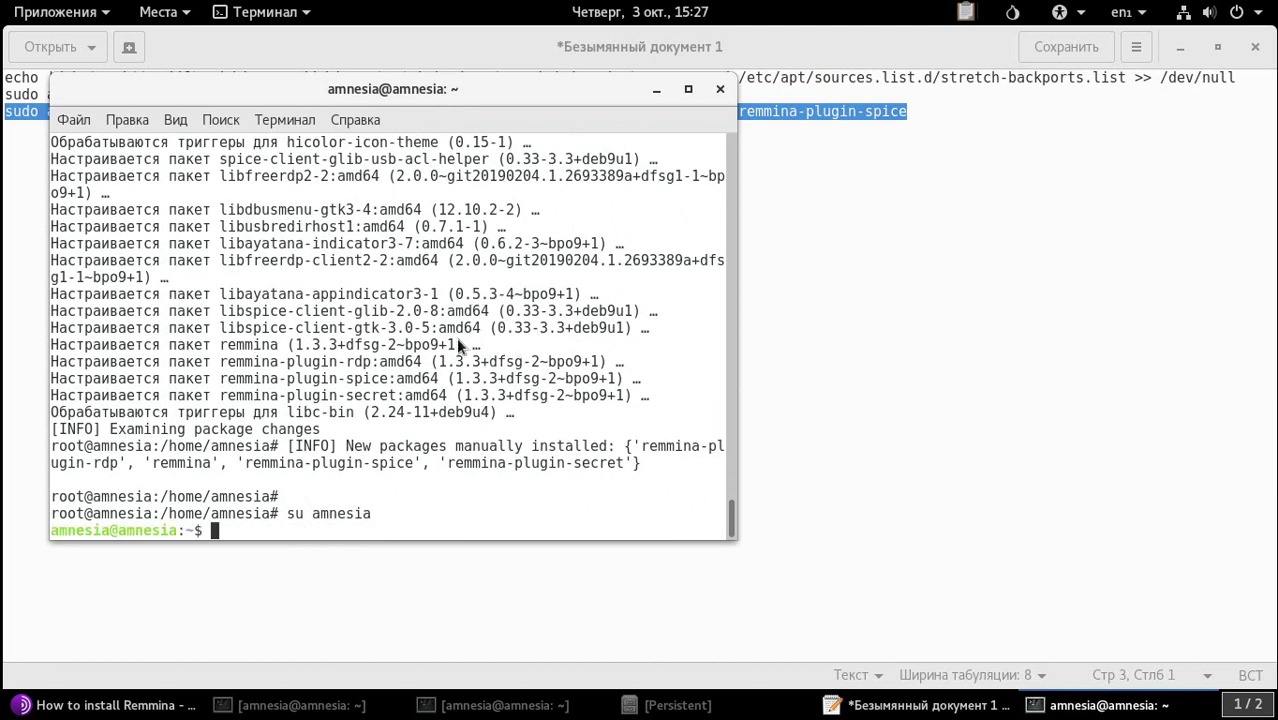
{"action": "type", "text": "remmina"}
{"action": "key", "text": "Return"}
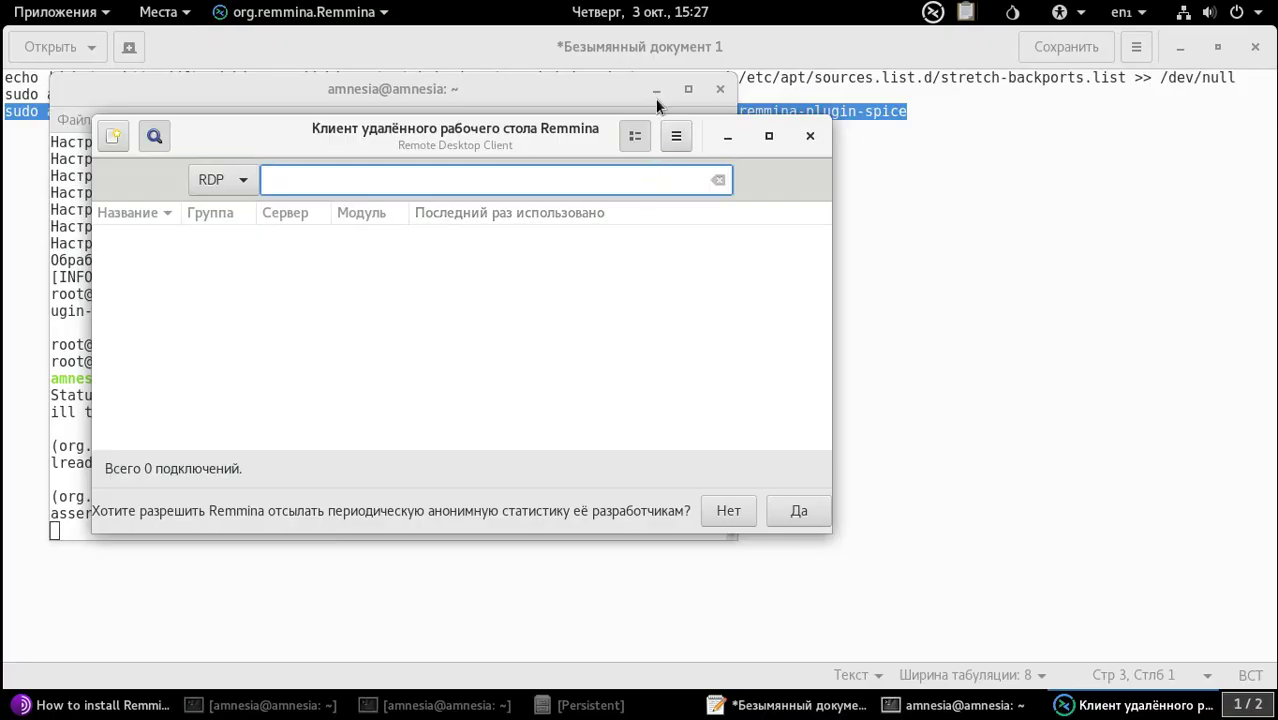
Import AnonymousRD.rdp from Persistent, open the 10.9.0.2 connection and accept its certificate.
{"action": "left_click", "coordinate": [676, 140]}
{"action": "left_click", "coordinate": [696, 178]}
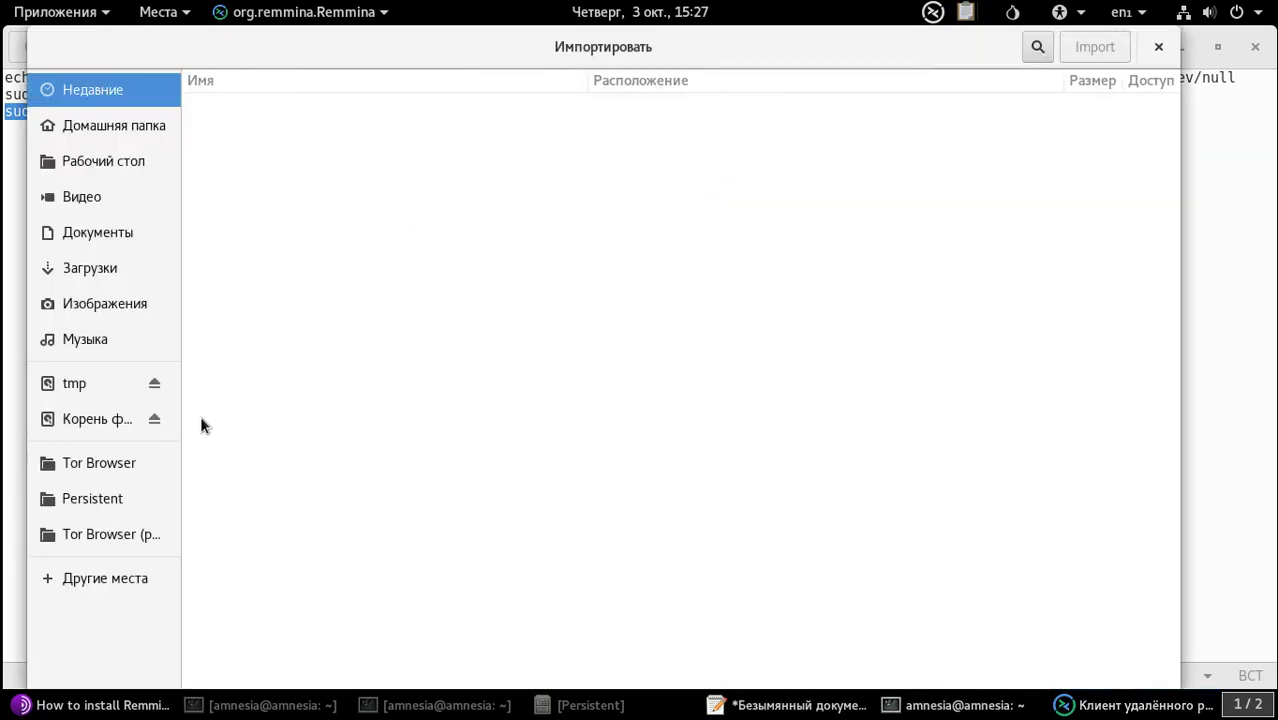
{"action": "left_click", "coordinate": [134, 497]}
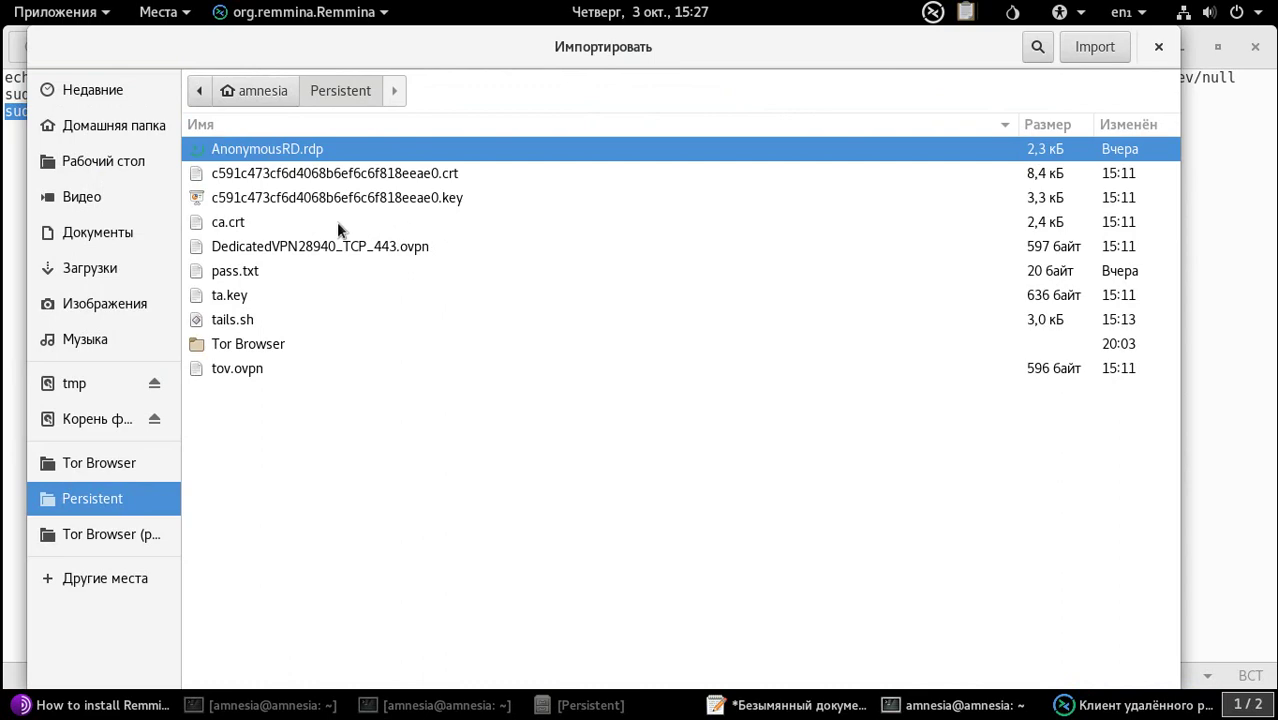
{"action": "double_click", "coordinate": [299, 149]}
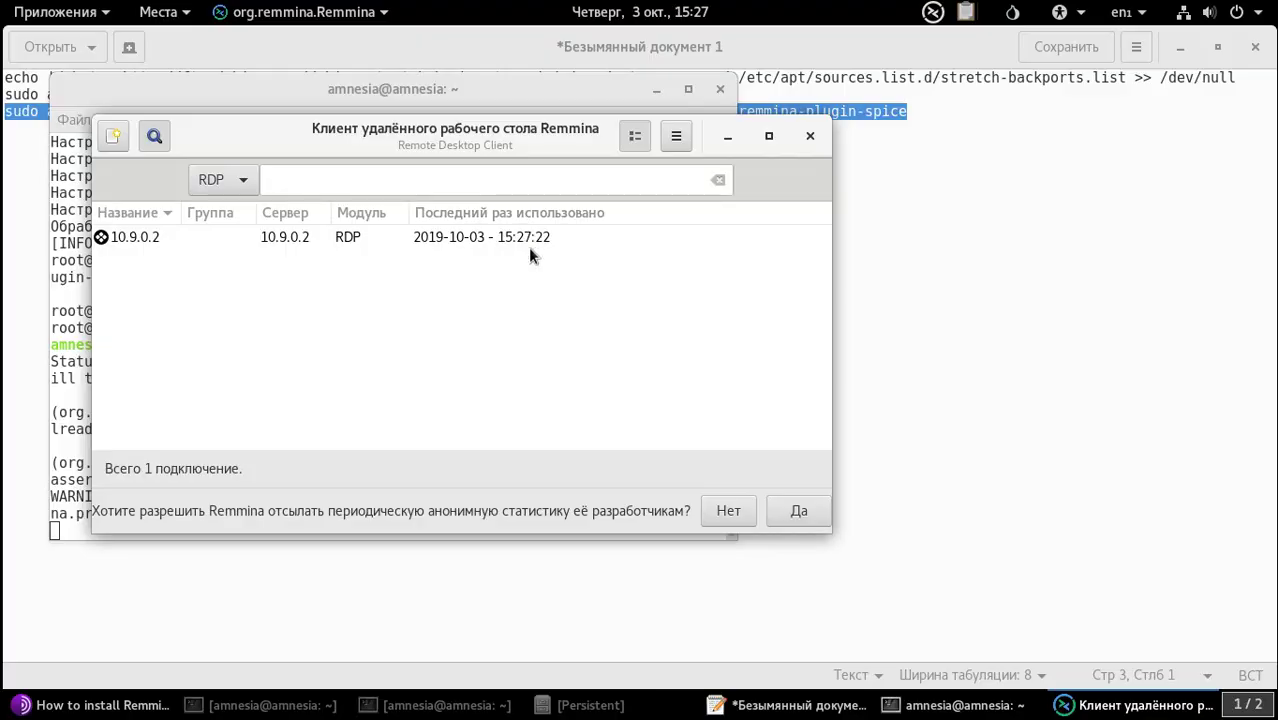
{"action": "double_click", "coordinate": [528, 247]}
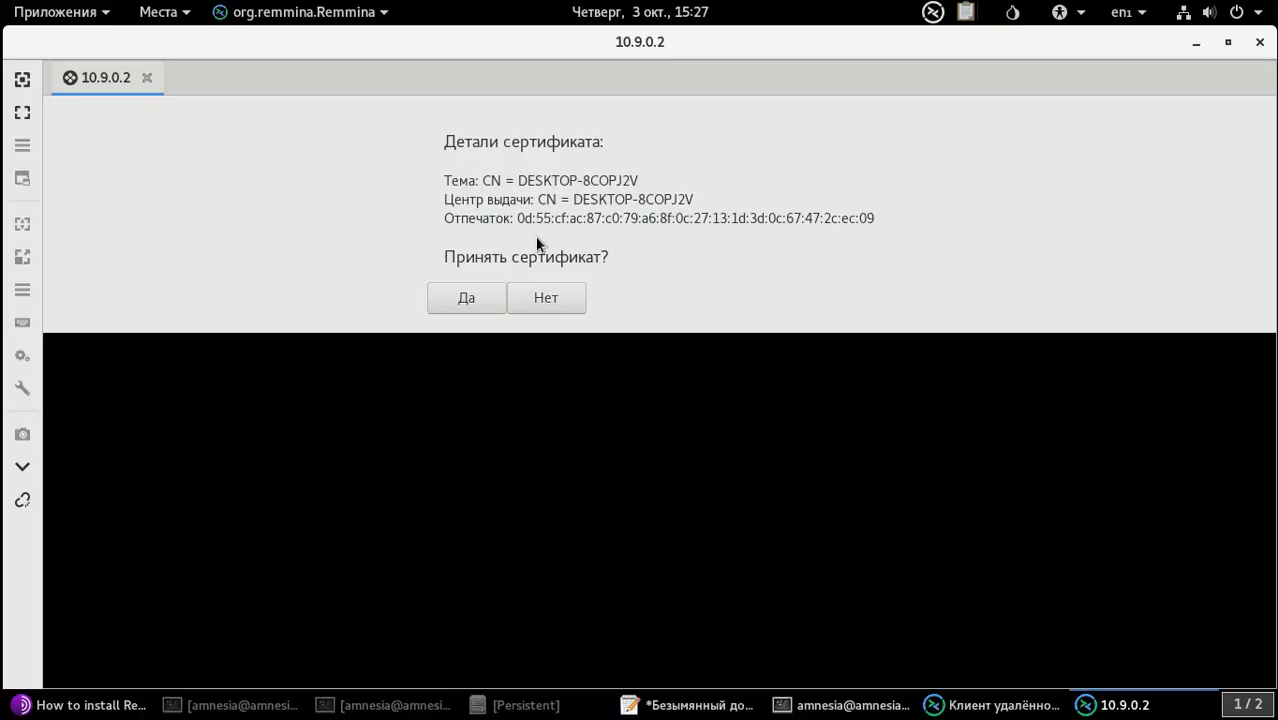
{"action": "left_click", "coordinate": [460, 297]}
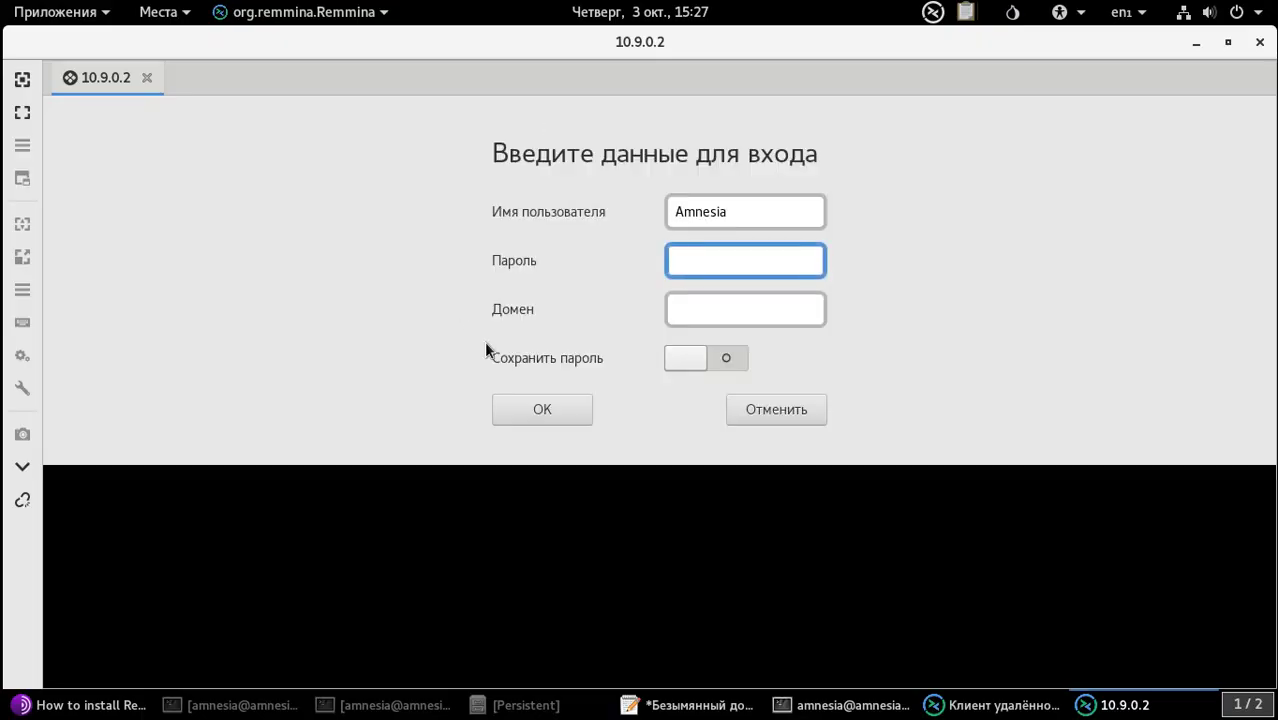
Open pass.txt from the Persistent folder in Text Editor.
{"action": "left_click", "coordinate": [526, 705]}
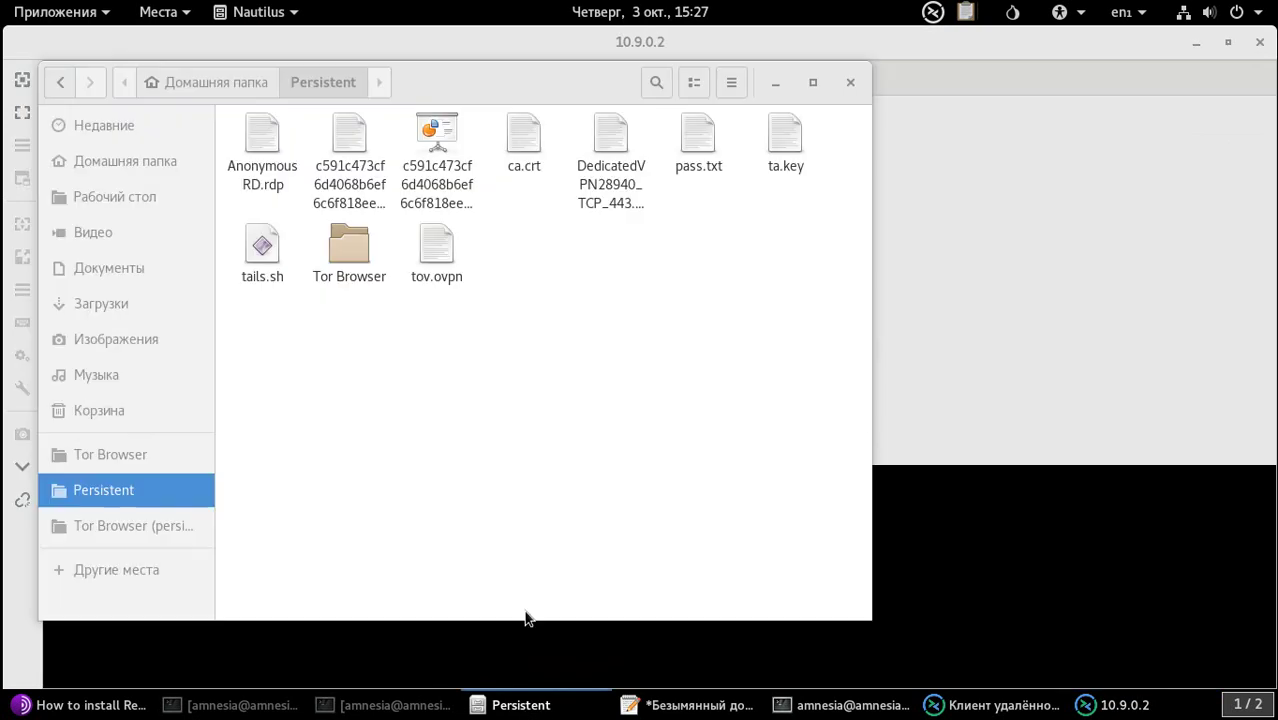
{"action": "left_click", "coordinate": [705, 150]}
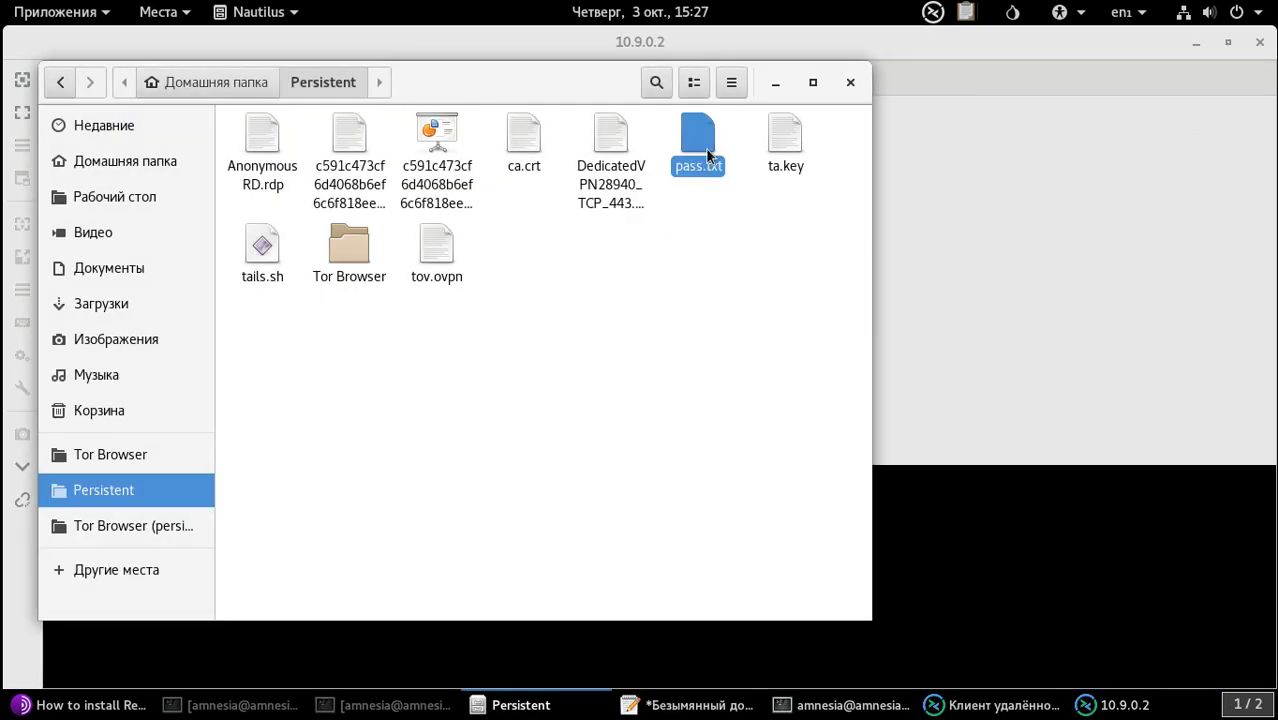
{"action": "left_click", "coordinate": [701, 142]}
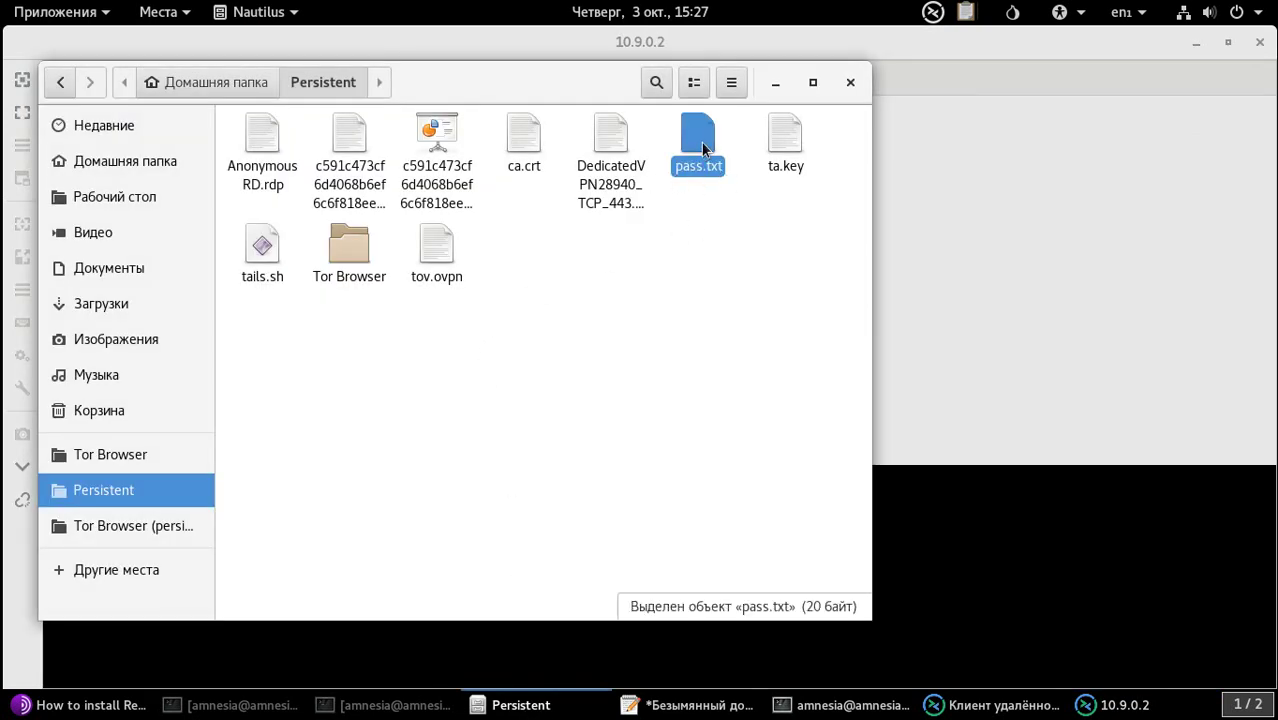
{"action": "double_click", "coordinate": [701, 142]}
Copy the password line and return to the 10.9.0.2 login form.
{"action": "left_click", "coordinate": [162, 112]}
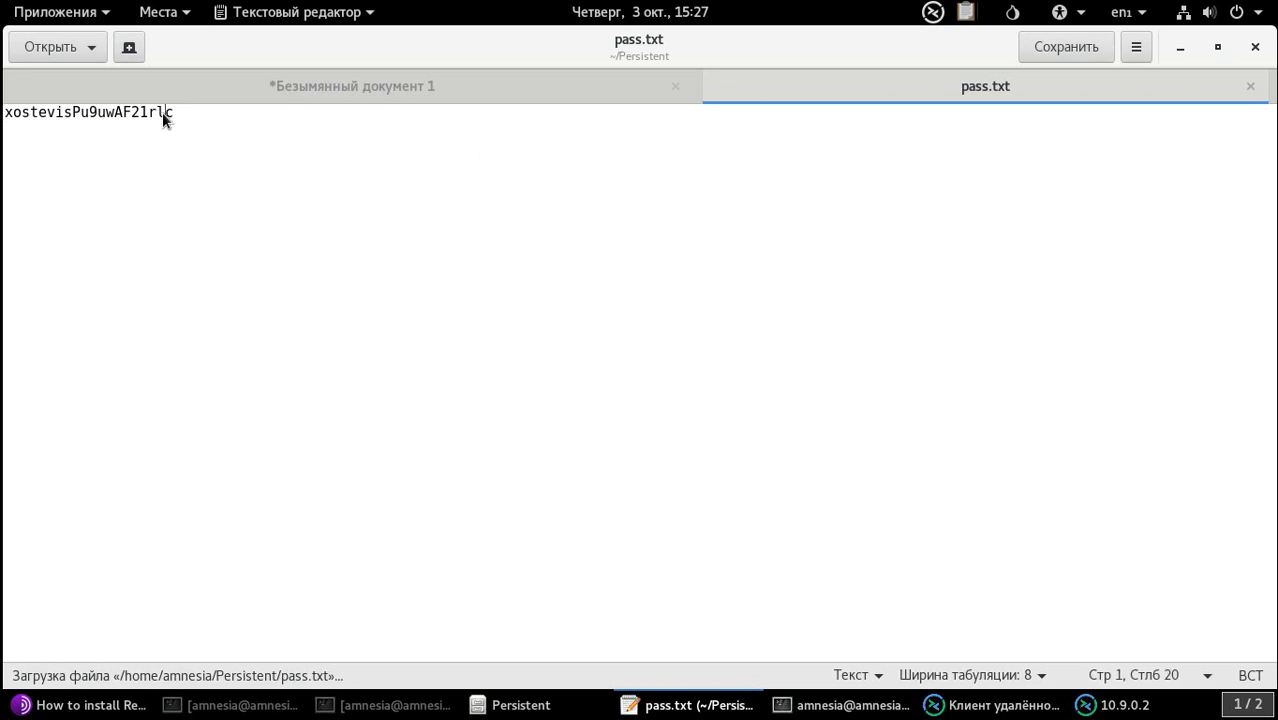
{"action": "double_click", "coordinate": [162, 112]}
{"action": "right_click", "coordinate": [162, 112]}
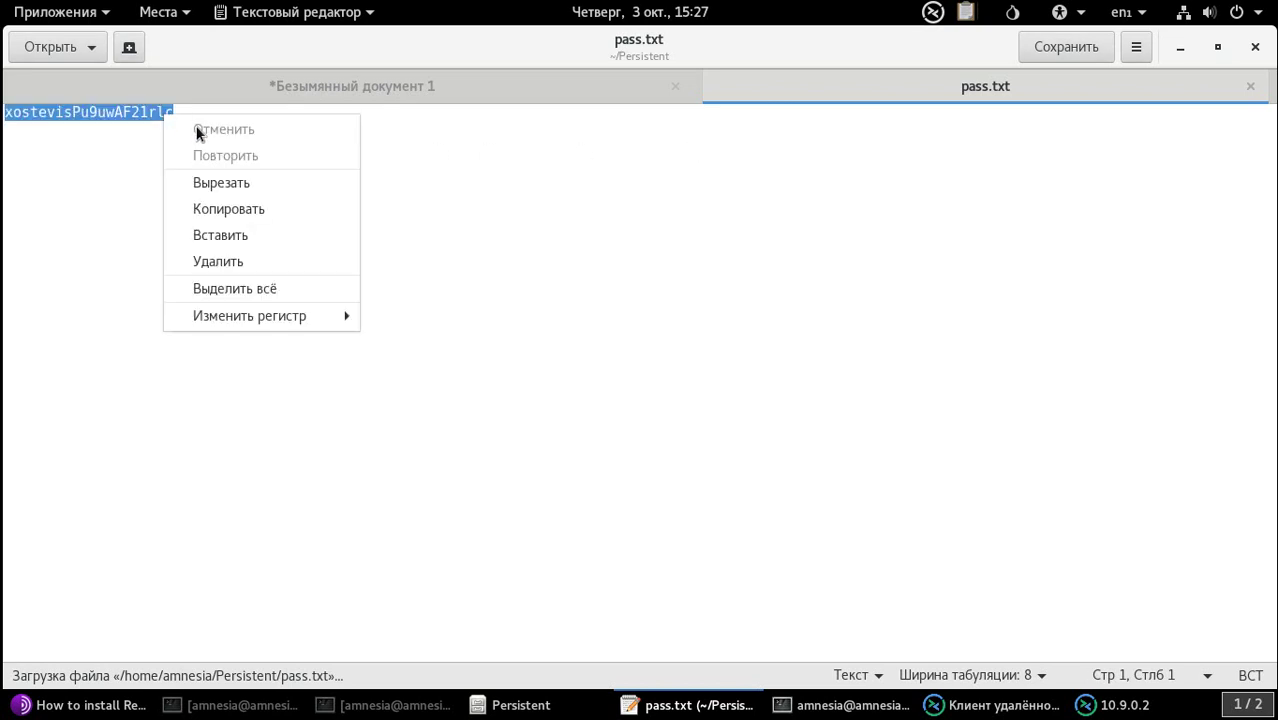
{"action": "left_click", "coordinate": [240, 210]}
{"action": "left_click", "coordinate": [1108, 706]}
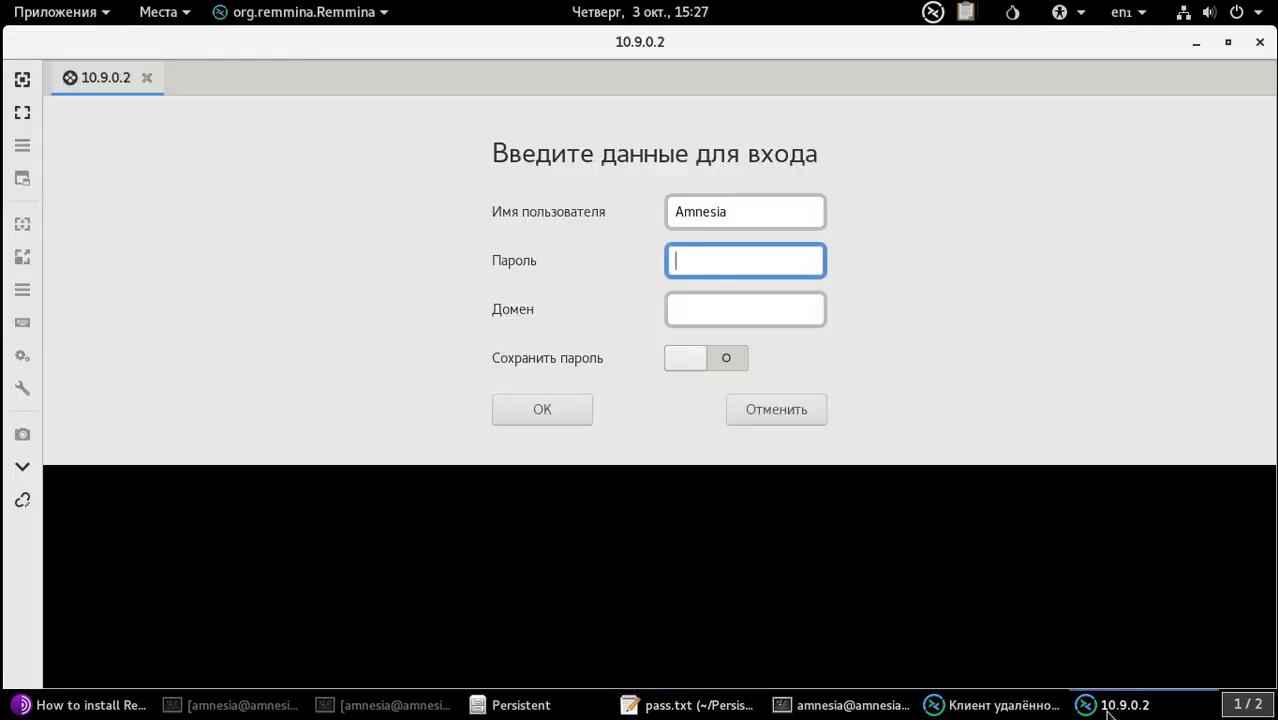
Paste the password, tick Сохранить пароль, connect, and turn on dynamic resolution.
{"action": "right_click", "coordinate": [705, 269]}
{"action": "left_click", "coordinate": [769, 333]}
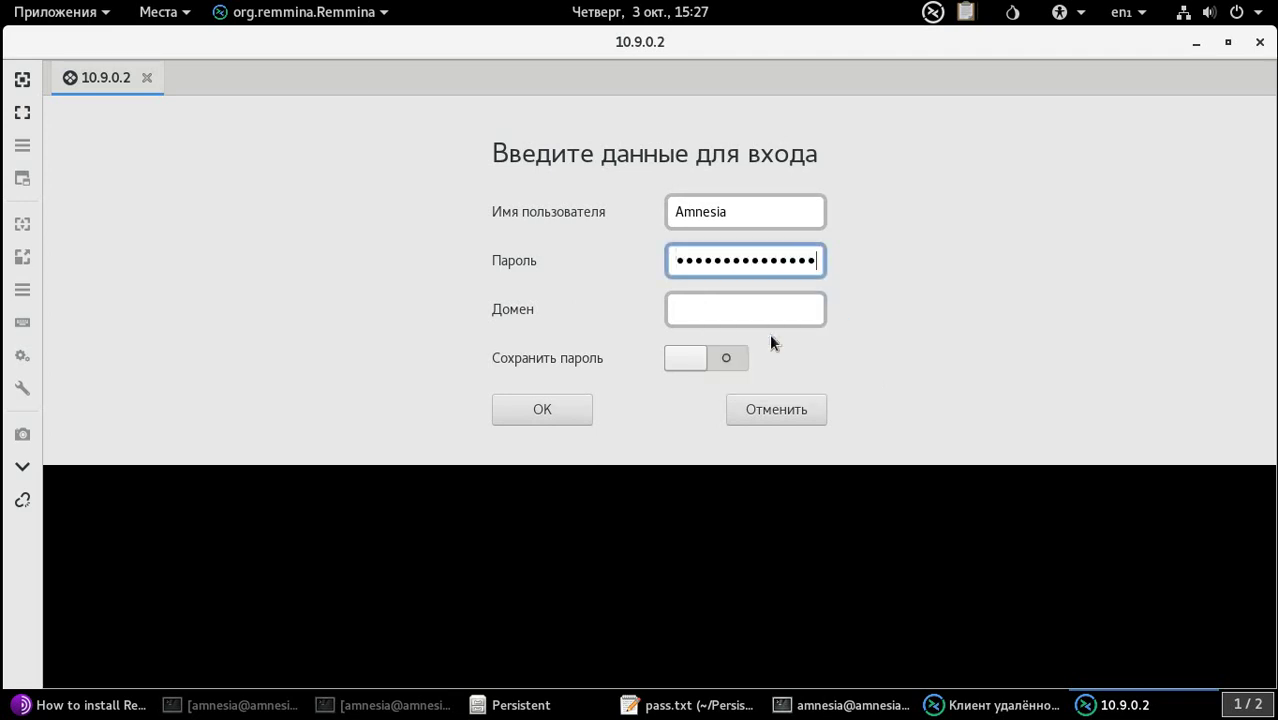
{"action": "left_click", "coordinate": [706, 357]}
{"action": "left_click", "coordinate": [549, 405]}
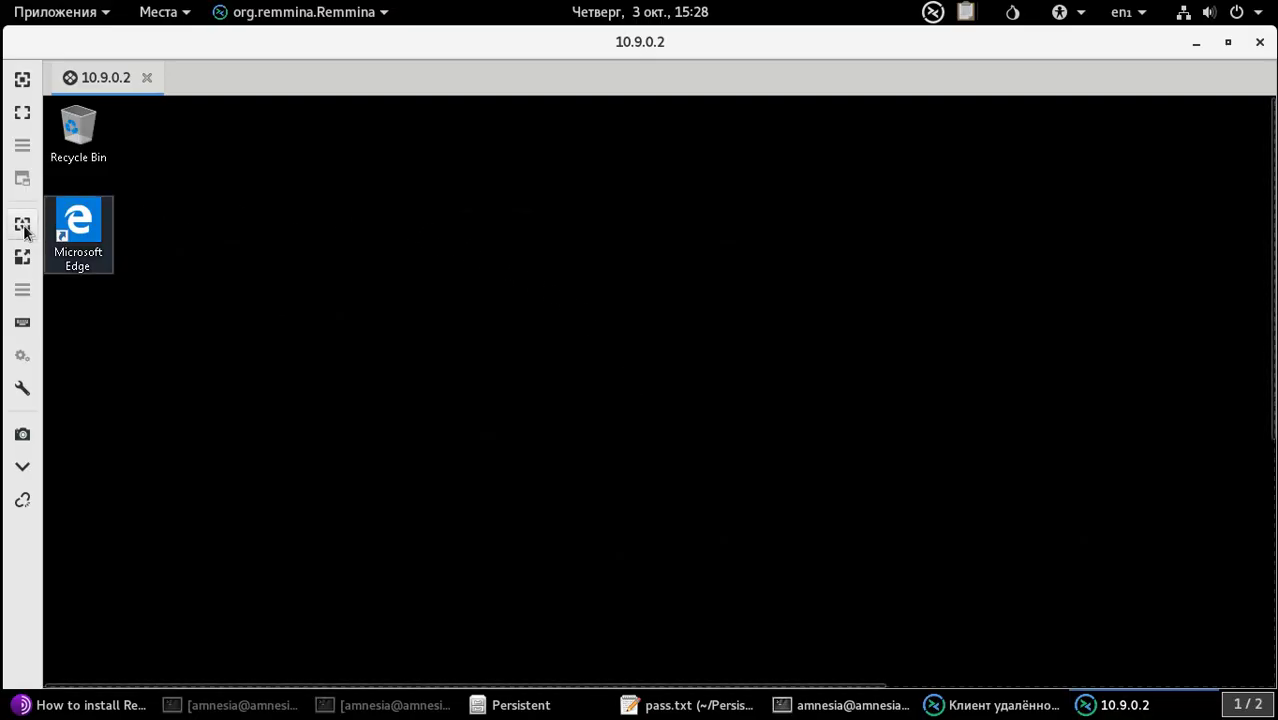
{"action": "left_click", "coordinate": [23, 226]}
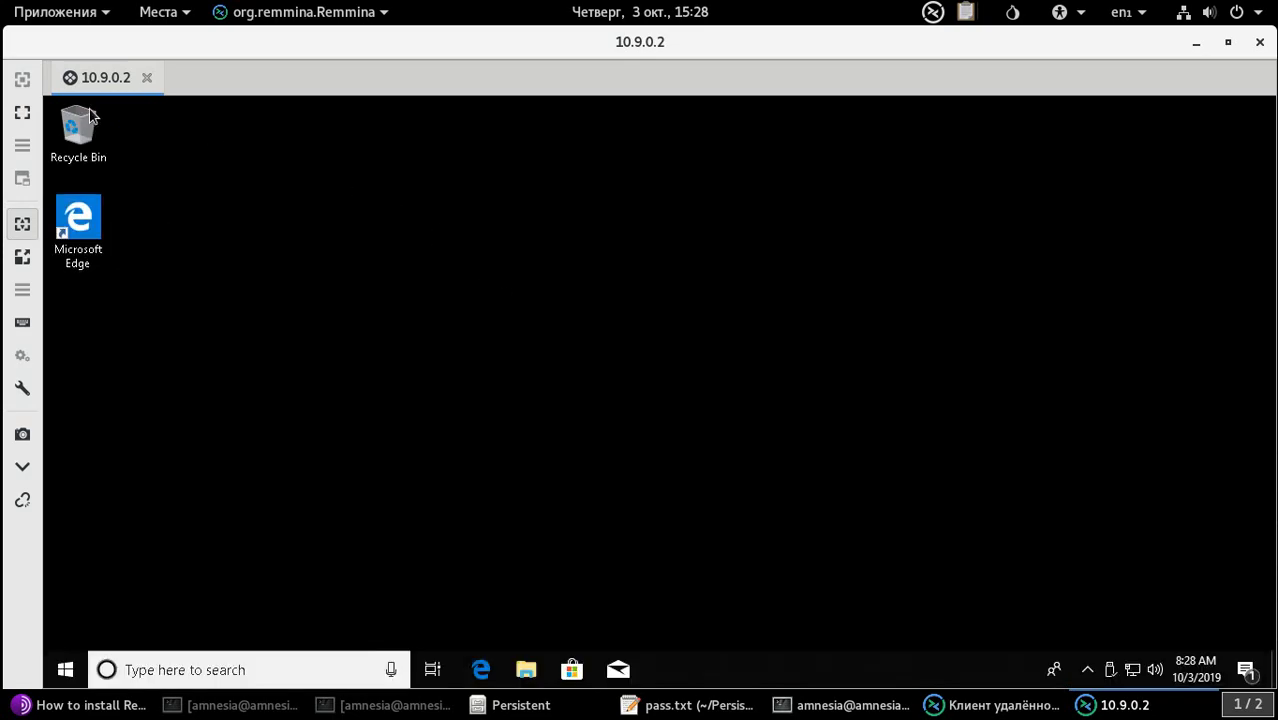
Go fullscreen, launch Edge in the remote session and load whoer.net.
{"action": "key", "text": "Control_R+f"}
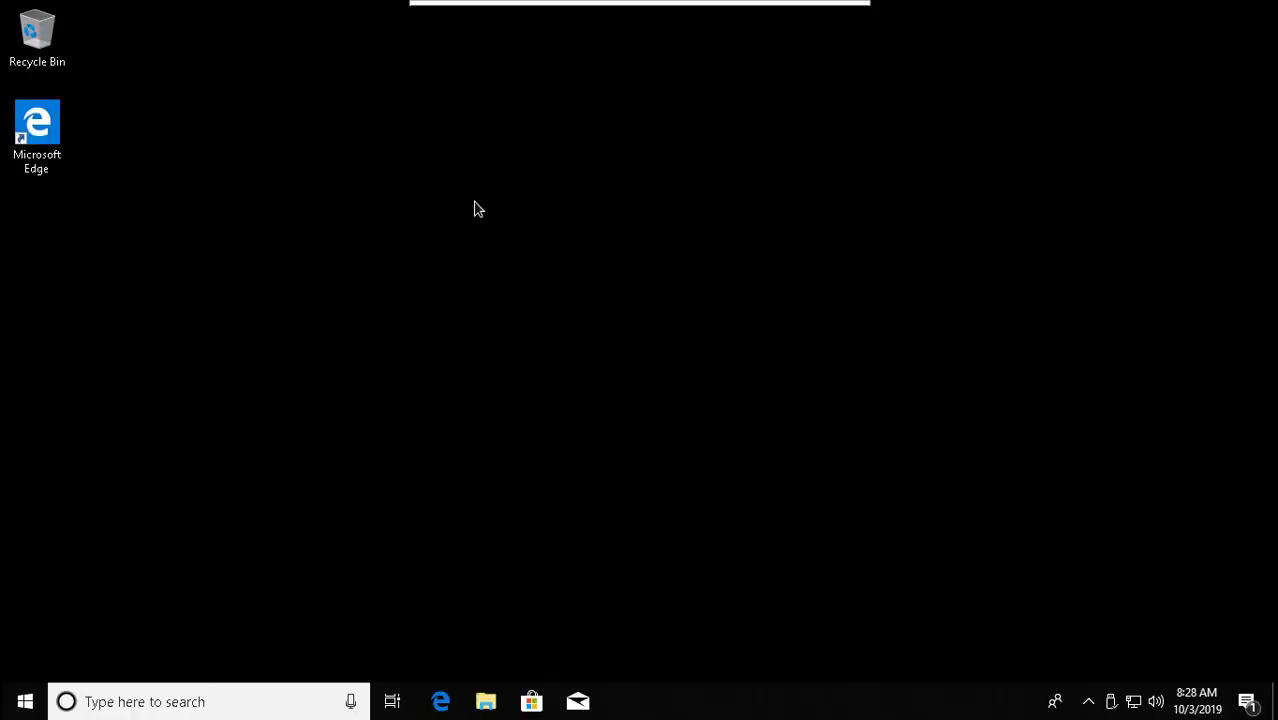
{"action": "left_click", "coordinate": [30, 135]}
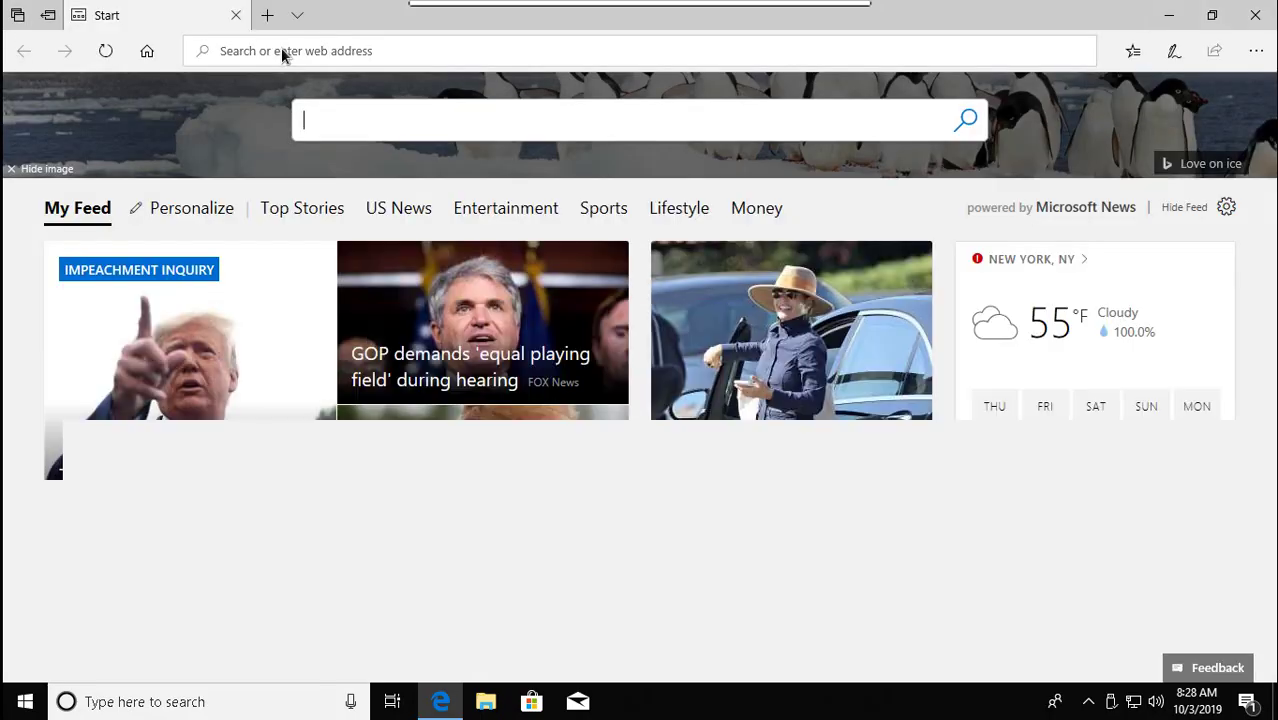
{"action": "left_click", "coordinate": [283, 52]}
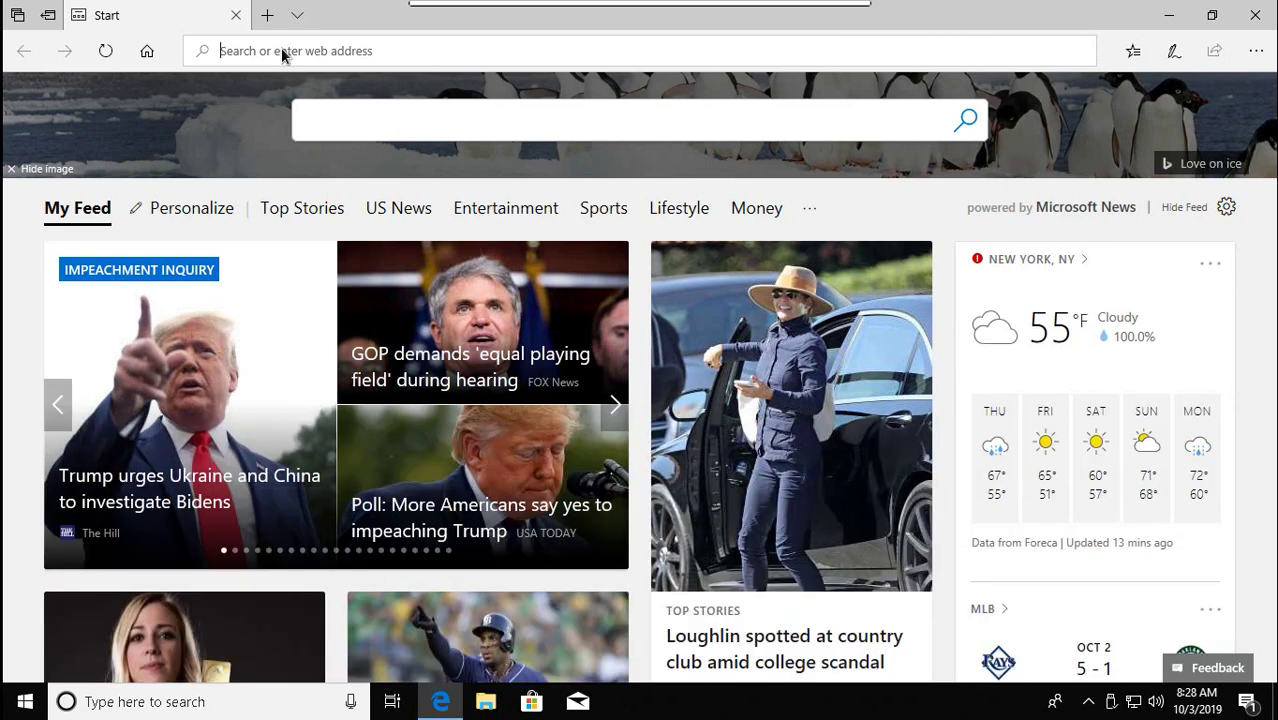
{"action": "type", "text": "whoer.net"}
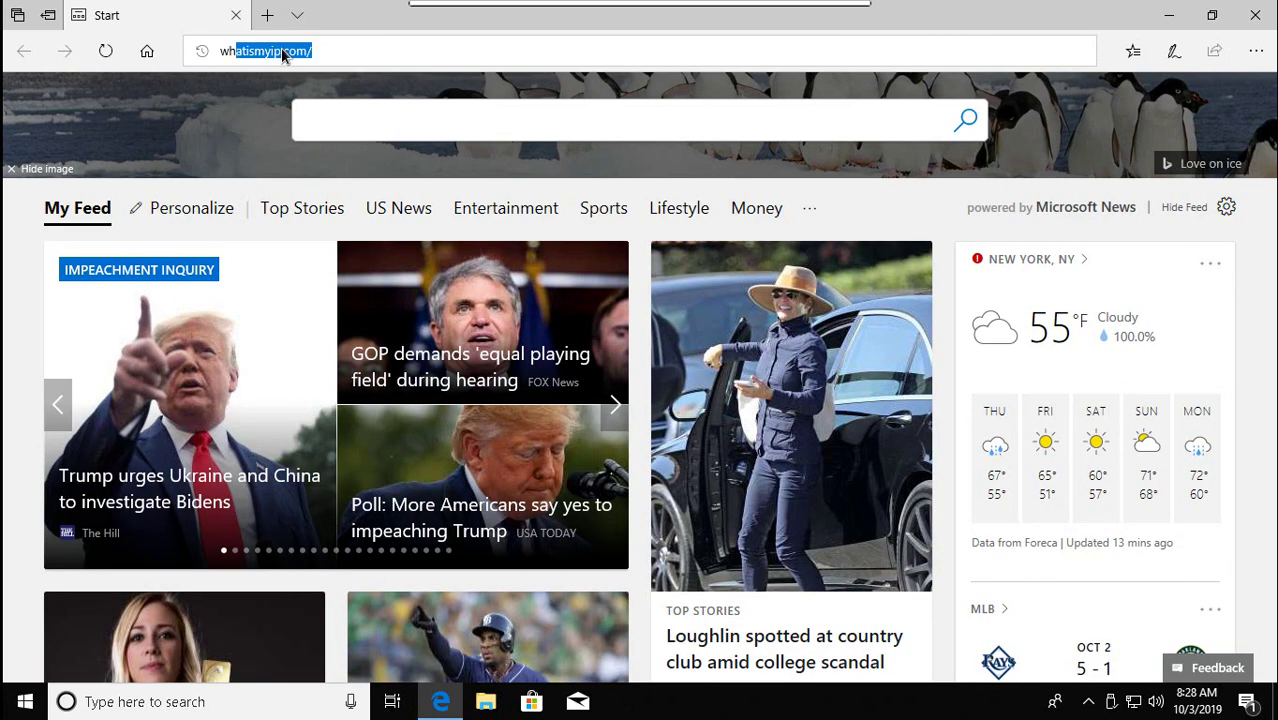
{"action": "key", "text": "Return"}
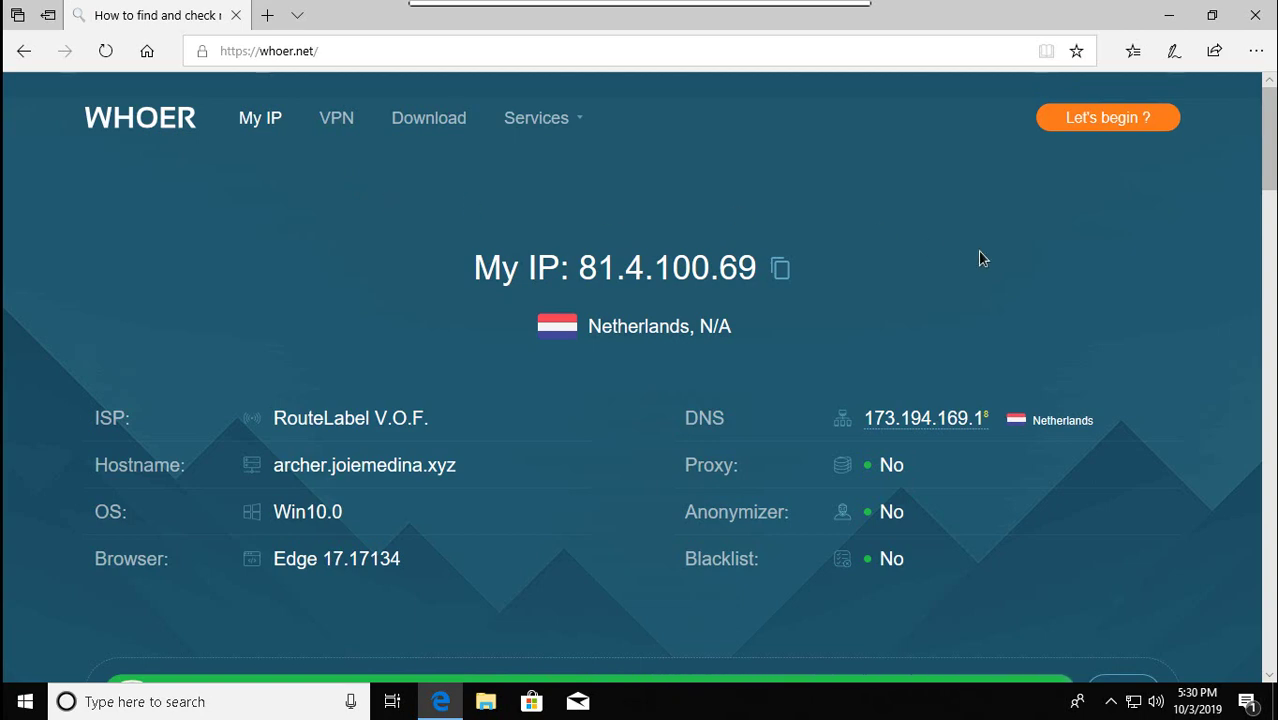
Highlight the Netherlands location and the IP 81.4.100.69 on whoer.net.
{"action": "left_click_drag", "start_coordinate": [588, 328], "coordinate": [717, 331]}
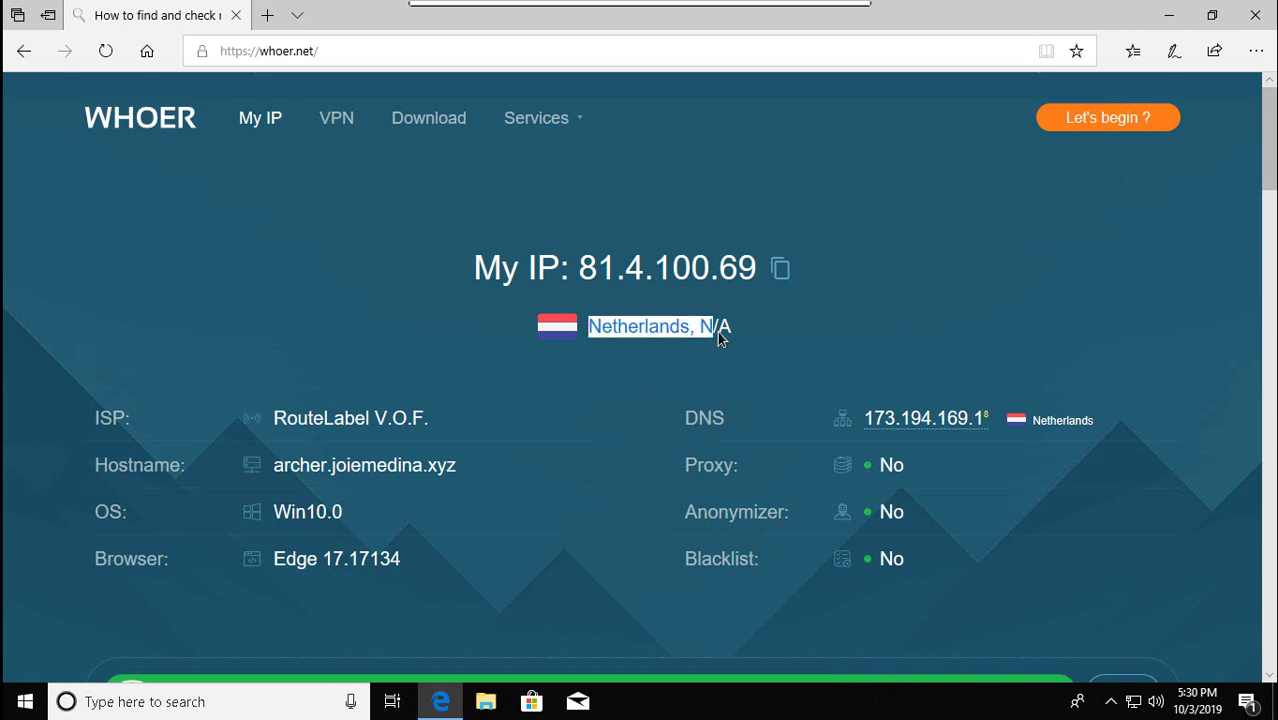
{"action": "left_click", "coordinate": [724, 284]}
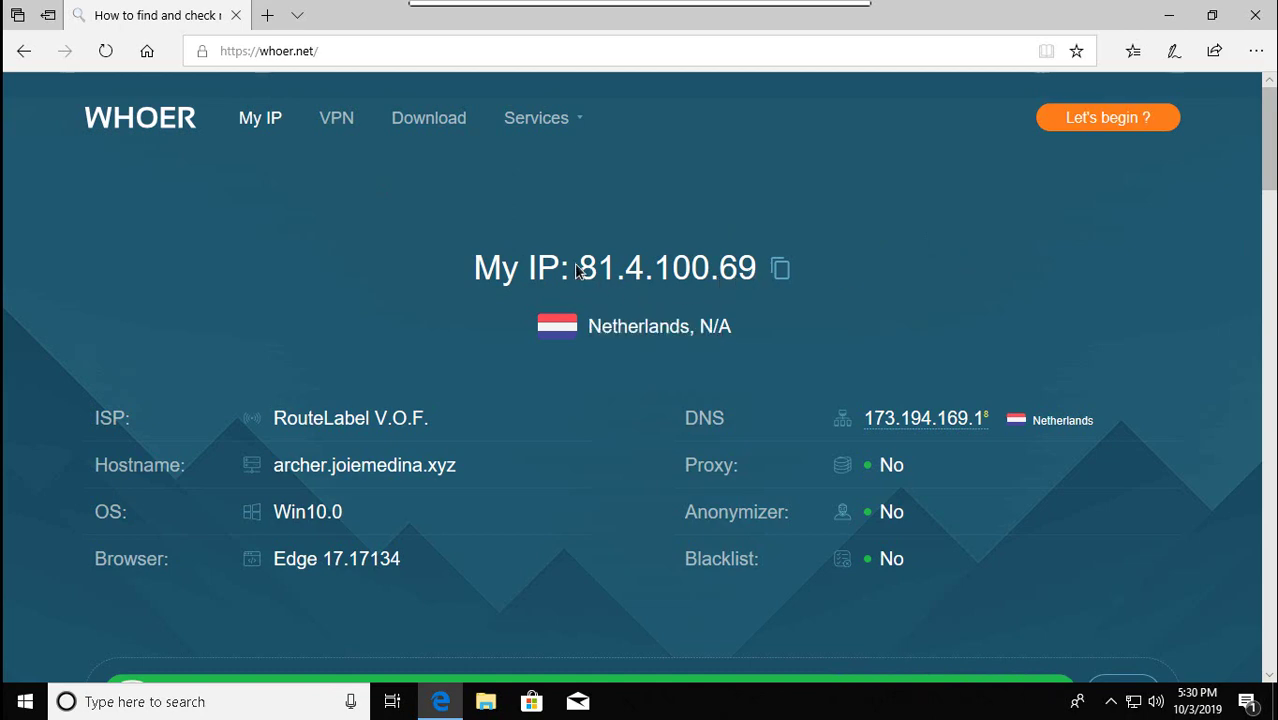
{"action": "left_click", "coordinate": [487, 278]}
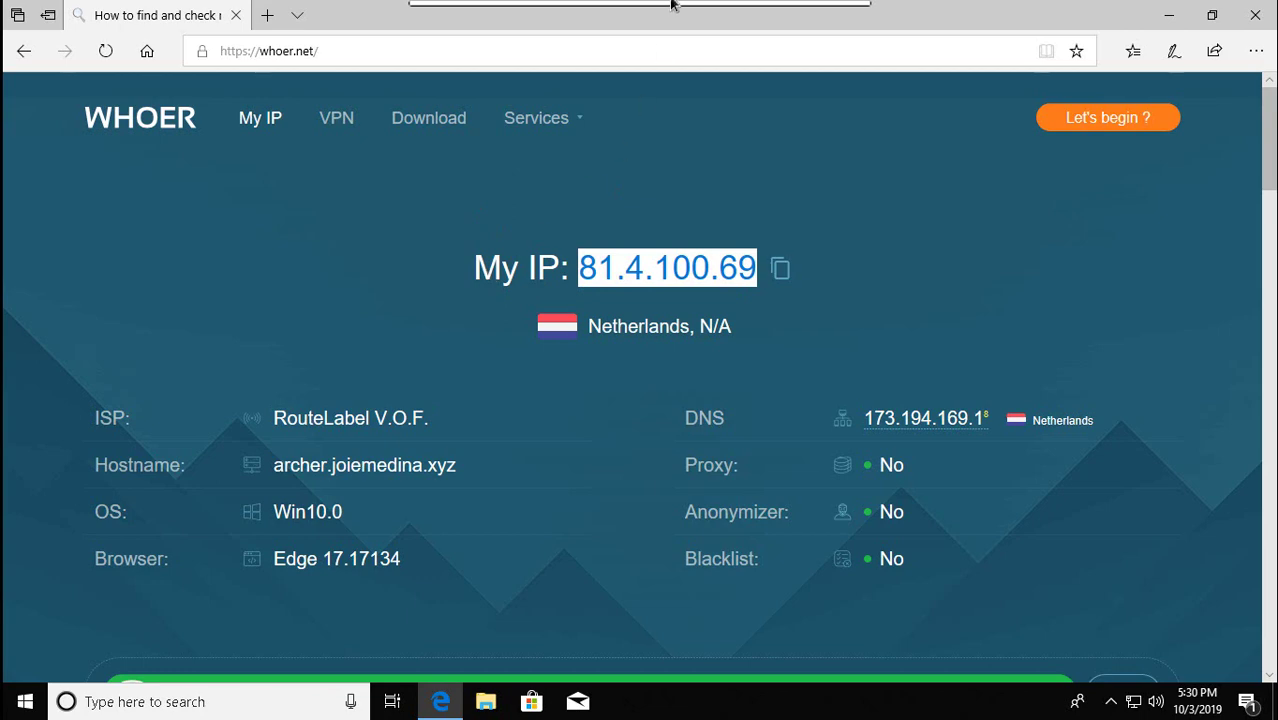
Minimize Remmina and show the AnonymousRD account page in Tor Browser.
{"action": "mouse_move", "coordinate": [787, 8]}
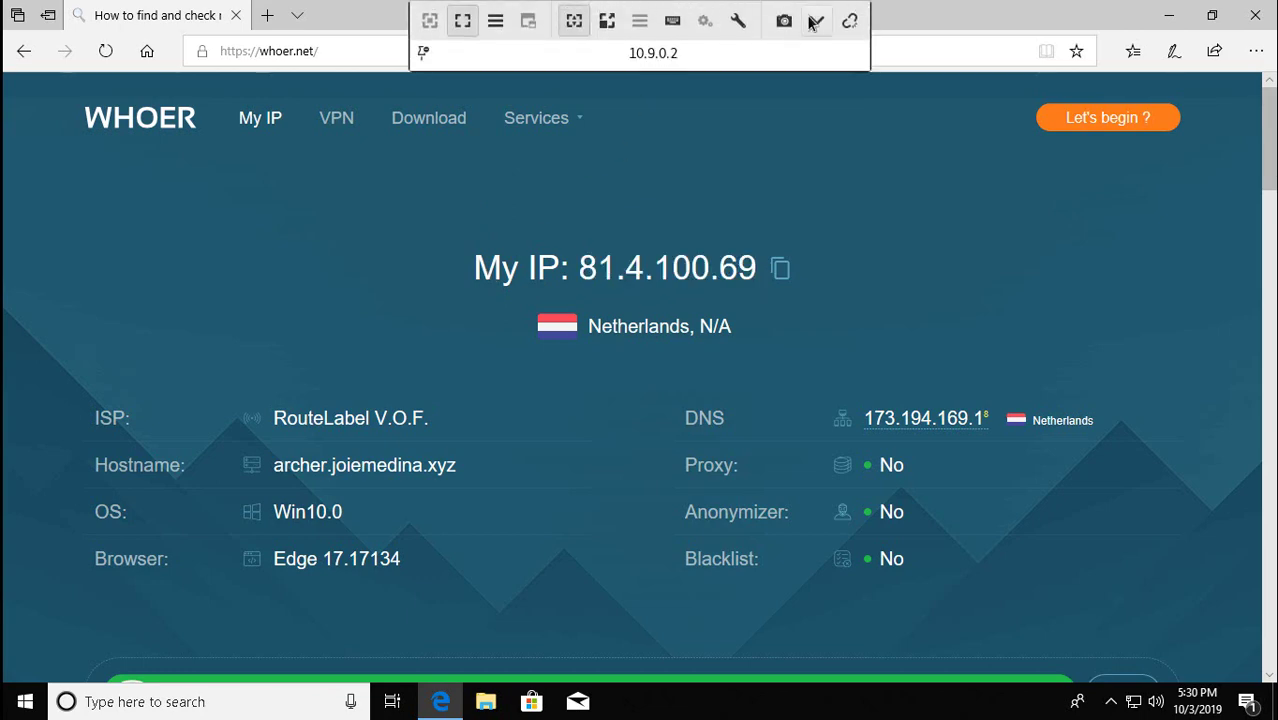
{"action": "left_click", "coordinate": [818, 22]}
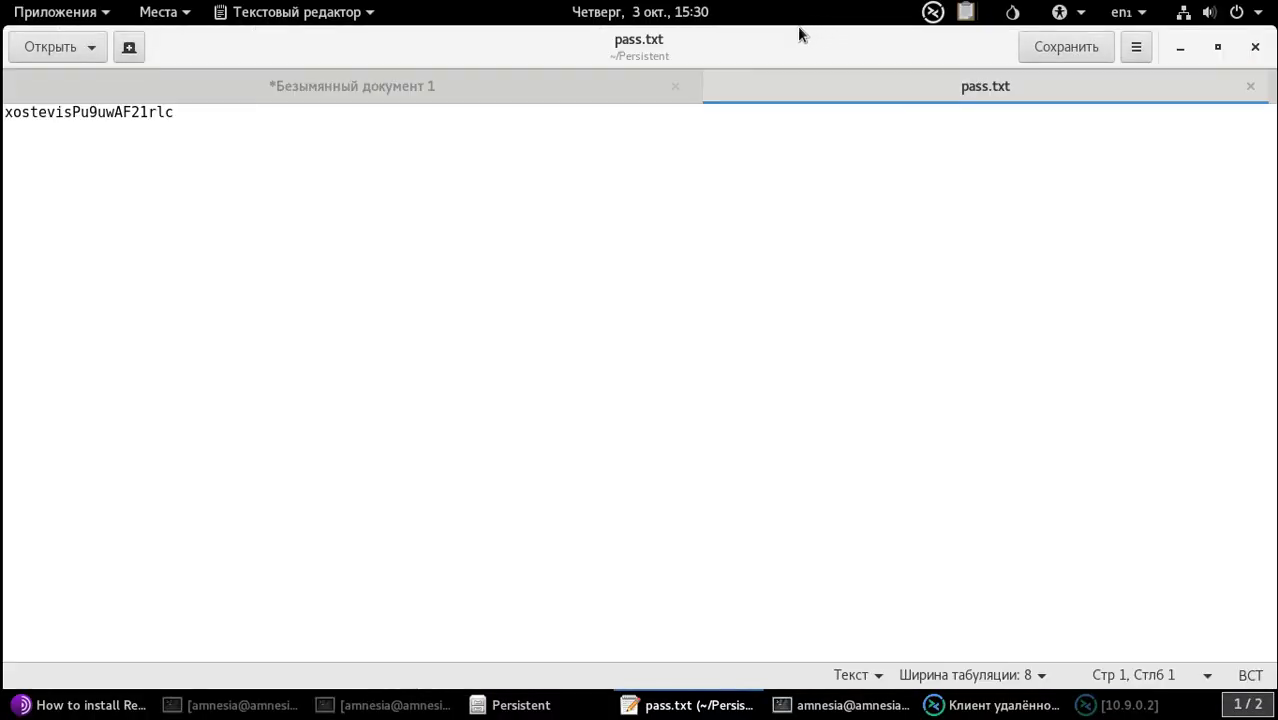
{"action": "left_click", "coordinate": [88, 705]}
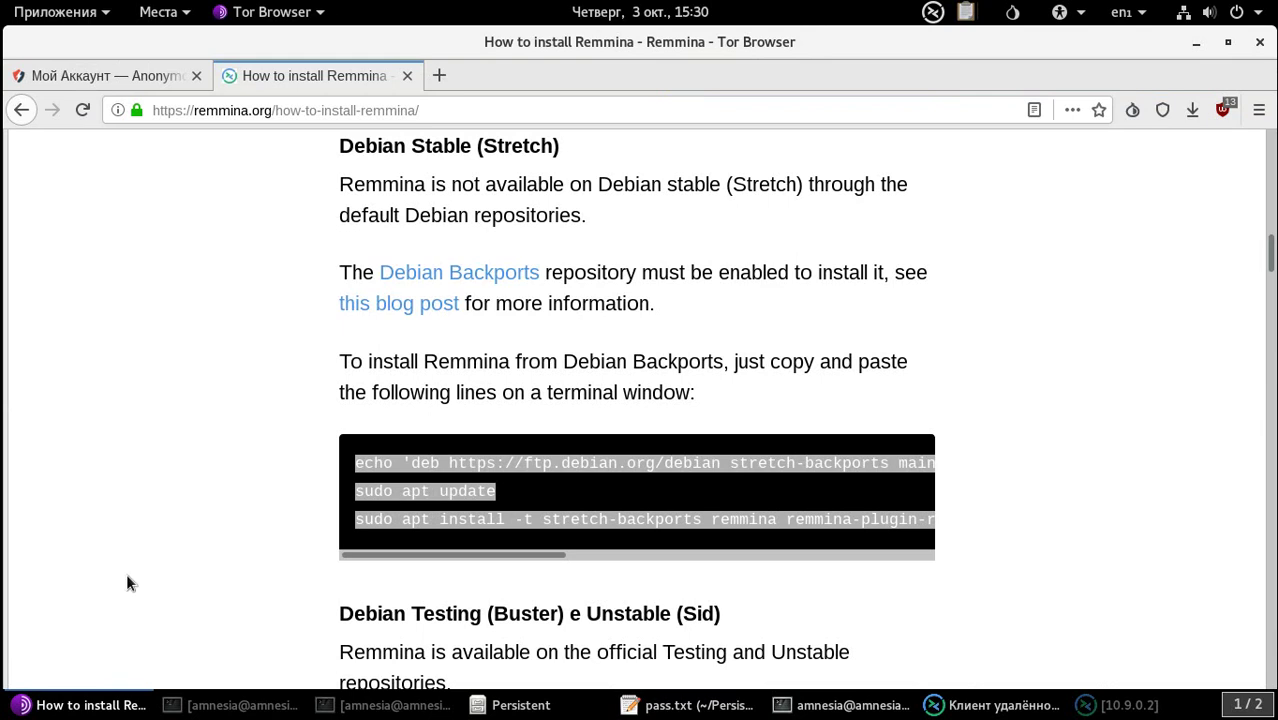
{"action": "left_click", "coordinate": [110, 77]}
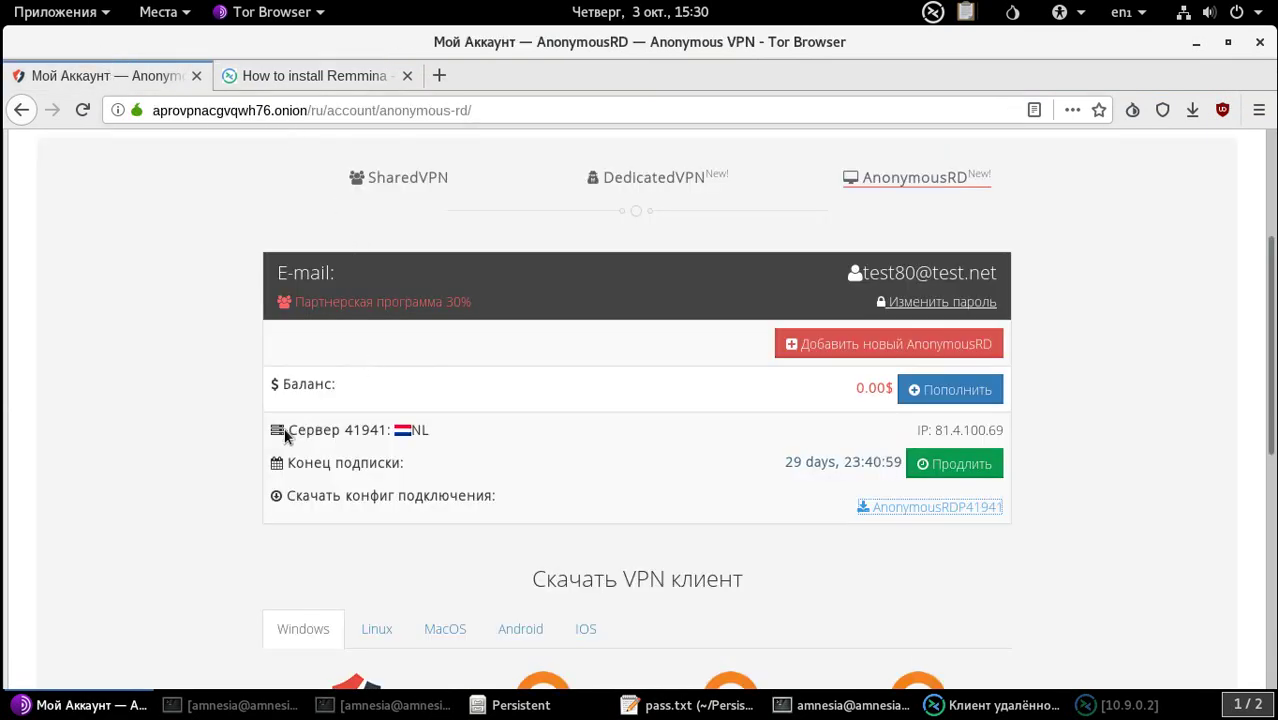
Highlight the server IP 81.4.100.69 line, then return to the 10.9.0.2 session.
{"action": "left_click_drag", "start_coordinate": [284, 432], "coordinate": [422, 430]}
{"action": "left_click", "coordinate": [788, 447]}
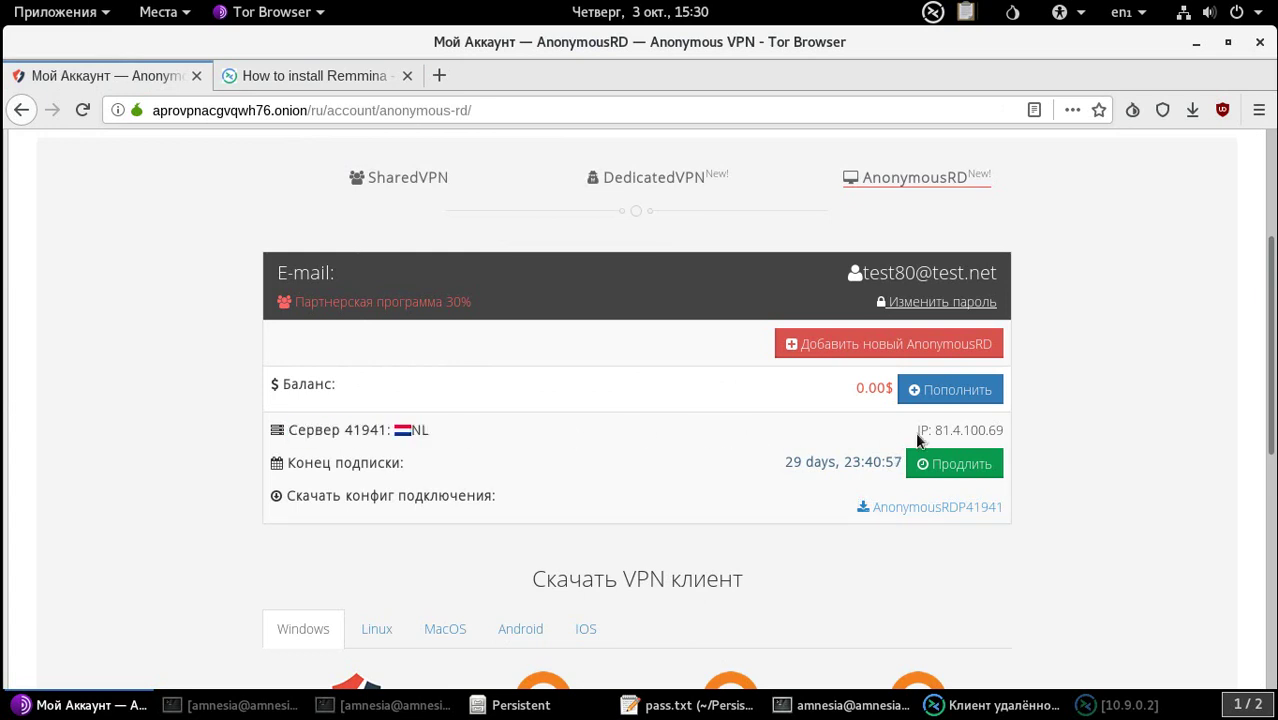
{"action": "triple_click", "coordinate": [1000, 430]}
{"action": "left_click", "coordinate": [1003, 432]}
{"action": "left_click", "coordinate": [1098, 706]}
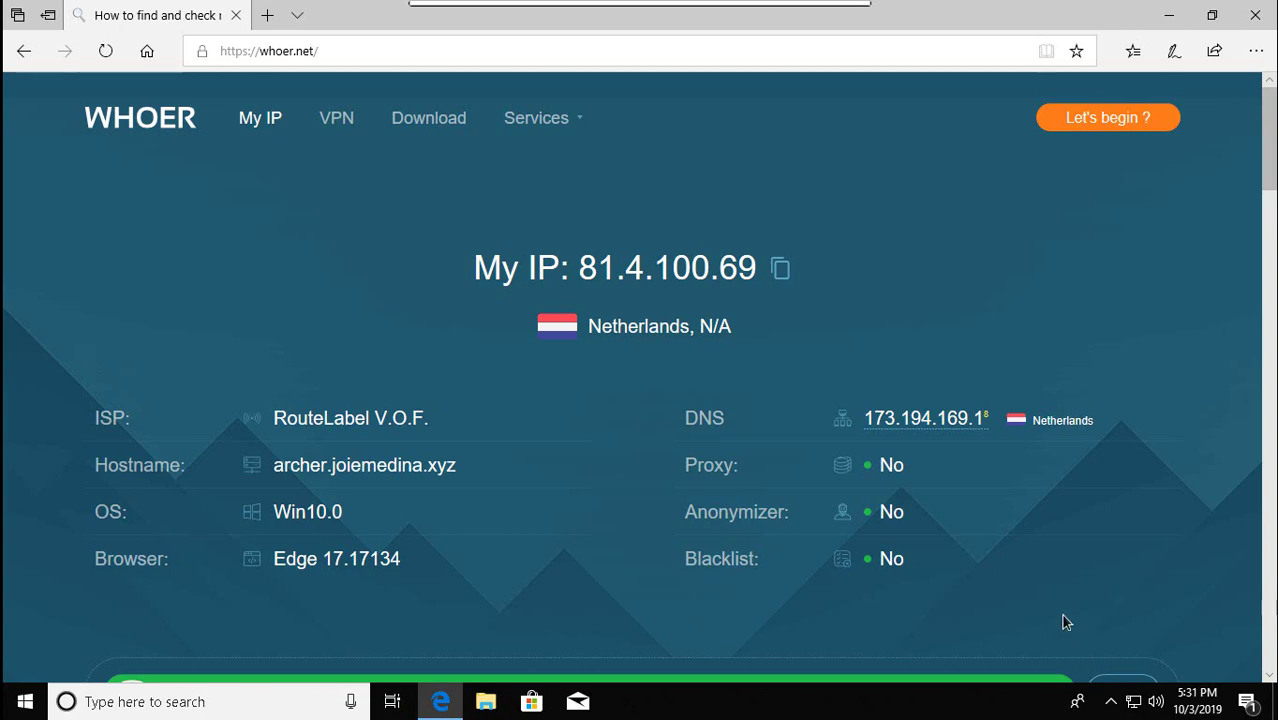
Close Edge, review the Windows 10 Pro for Workstations 1803 About page, then close Settings.
{"action": "left_click", "coordinate": [1255, 15]}
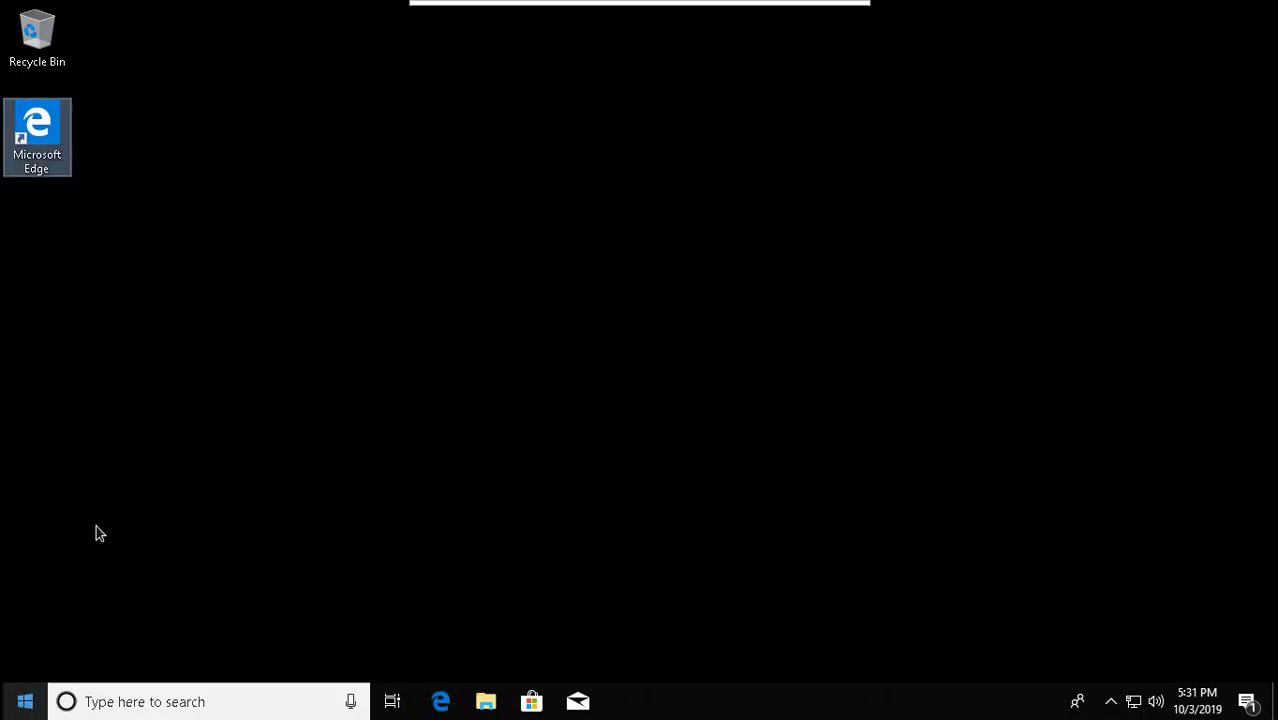
{"action": "key", "text": "super+x"}
{"action": "left_click", "coordinate": [108, 285]}
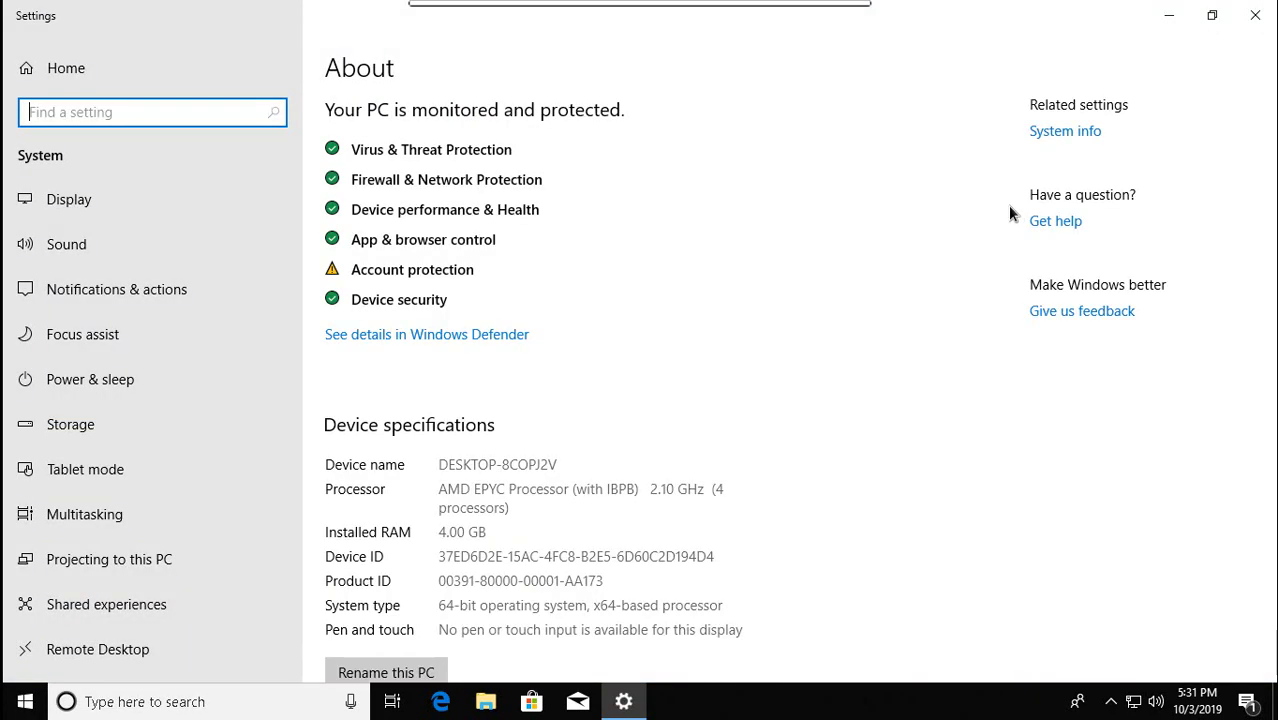
{"action": "scroll", "coordinate": [760, 292], "scroll_direction": "down", "scroll_amount": 3}
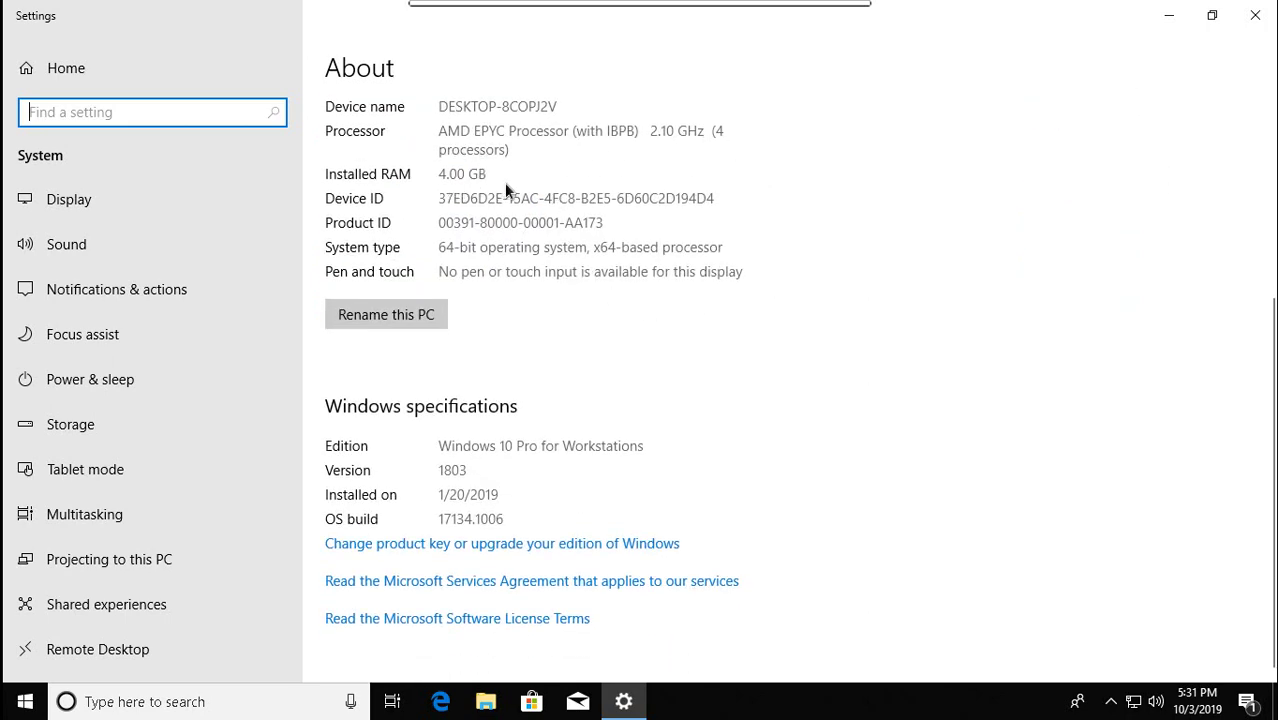
{"action": "left_click", "coordinate": [1255, 15]}
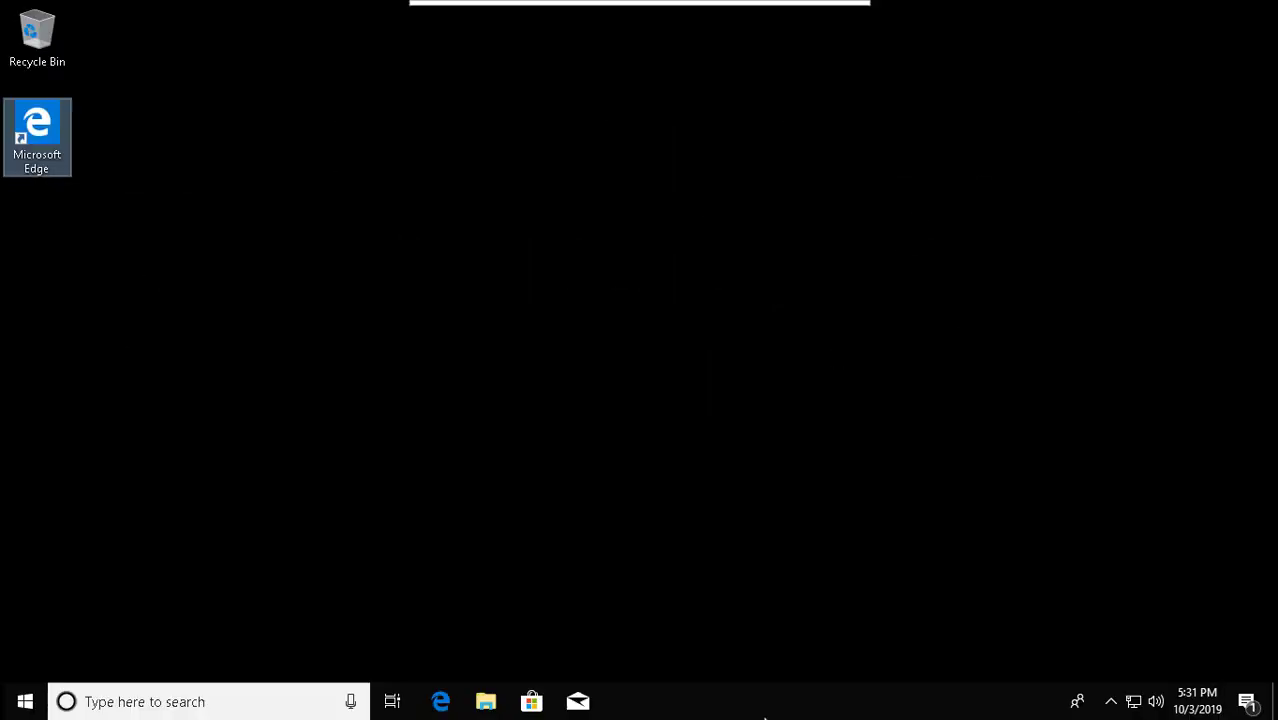
Open Windows Settings and go to Time & Language > Region & language.
{"action": "right_click", "coordinate": [780, 710]}
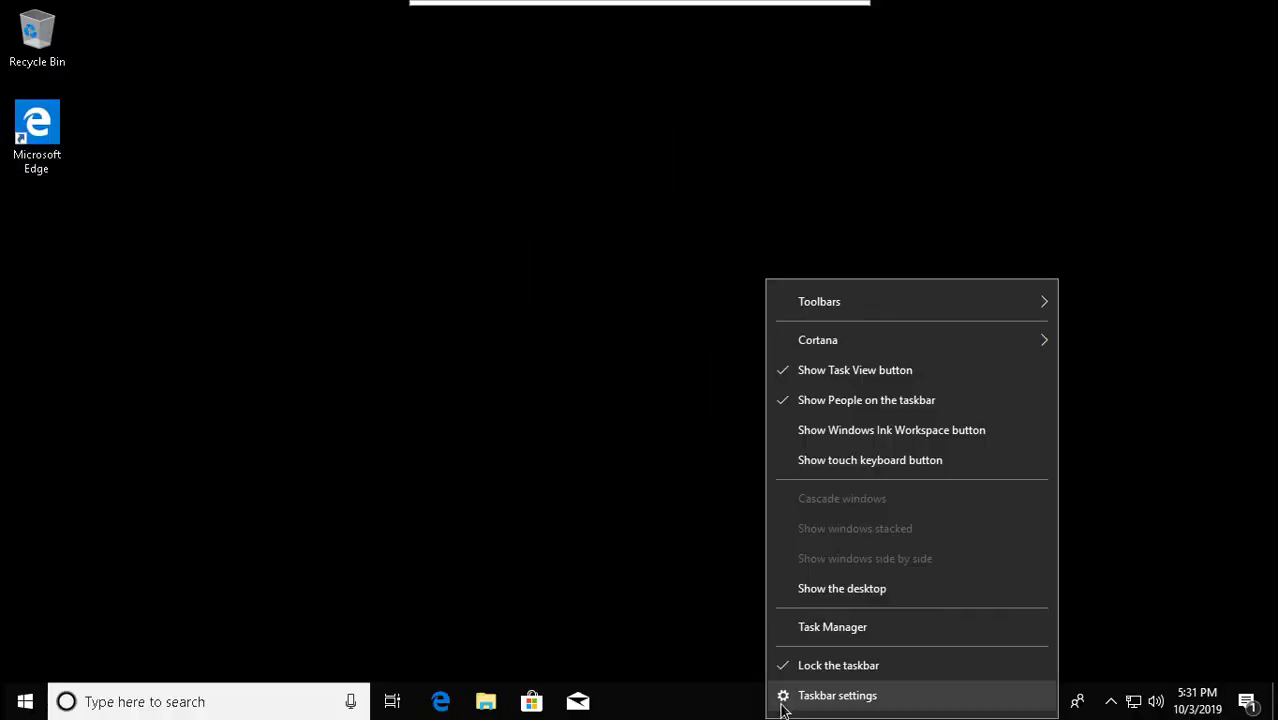
{"action": "left_click", "coordinate": [783, 700]}
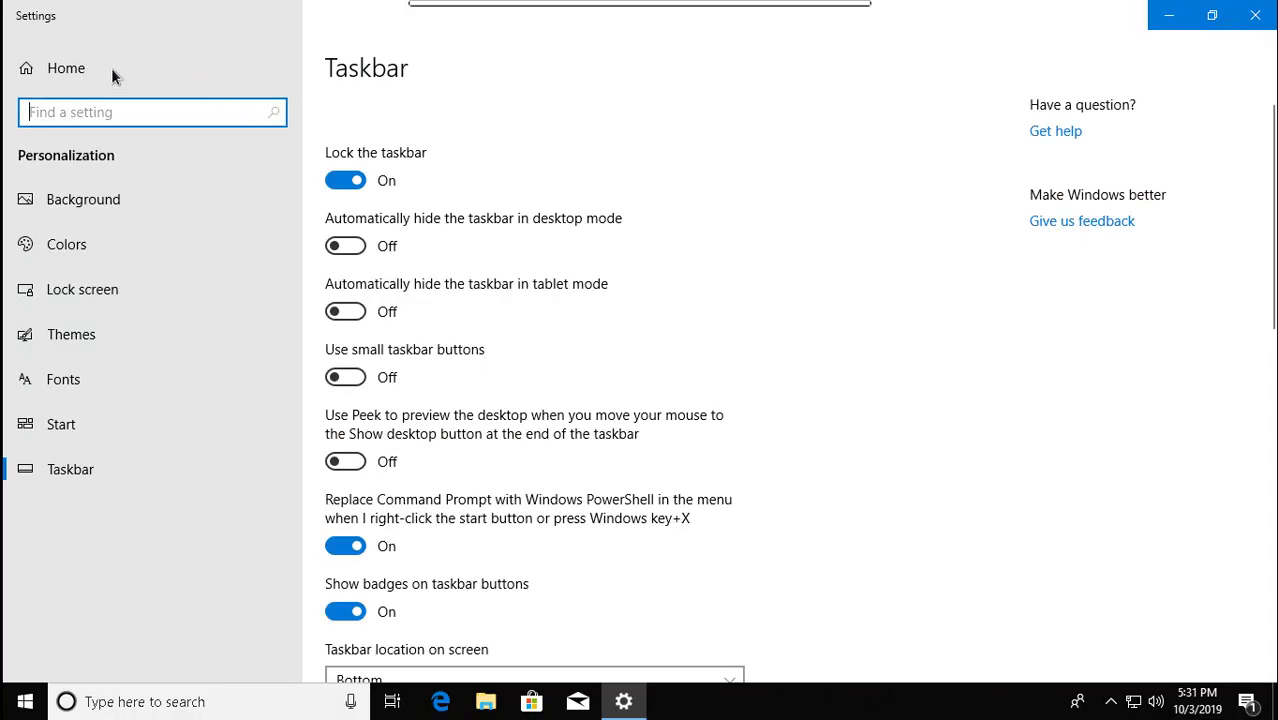
{"action": "left_click", "coordinate": [218, 89]}
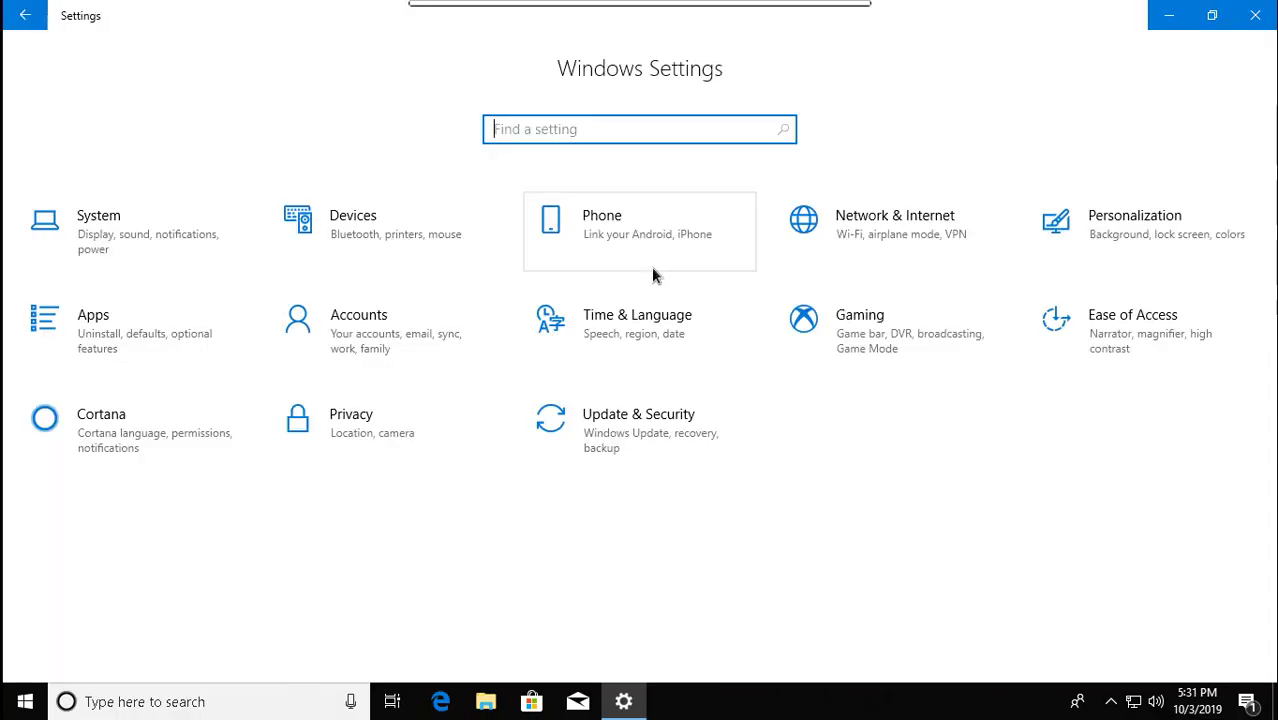
{"action": "left_click", "coordinate": [681, 344]}
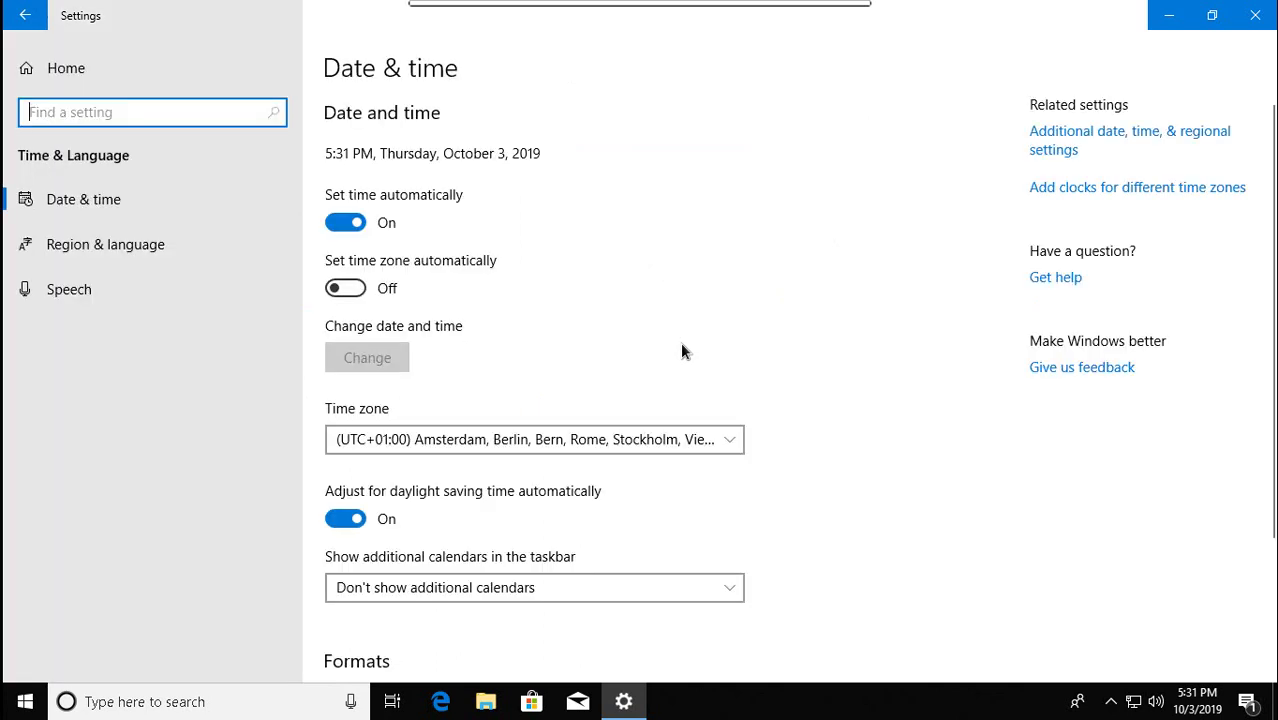
{"action": "left_click", "coordinate": [166, 240]}
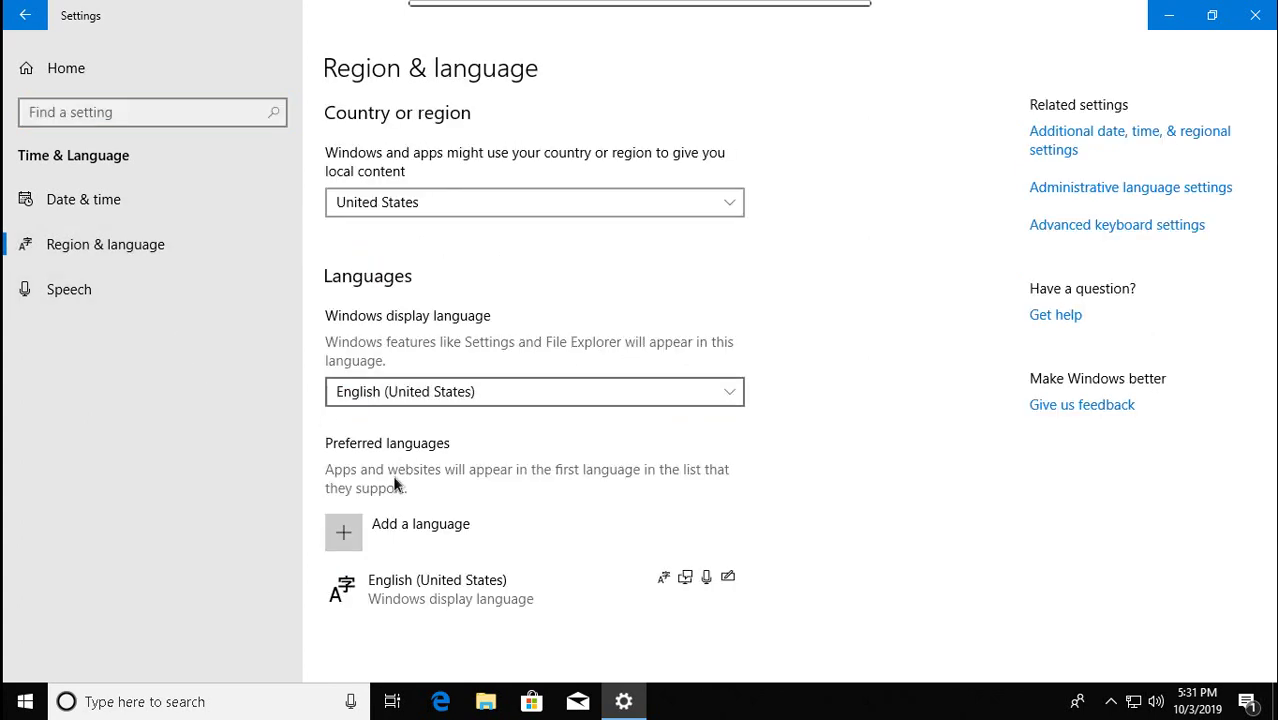
Add Русский (Russian), install it as the display language, and check its entry.
{"action": "left_click", "coordinate": [355, 533]}
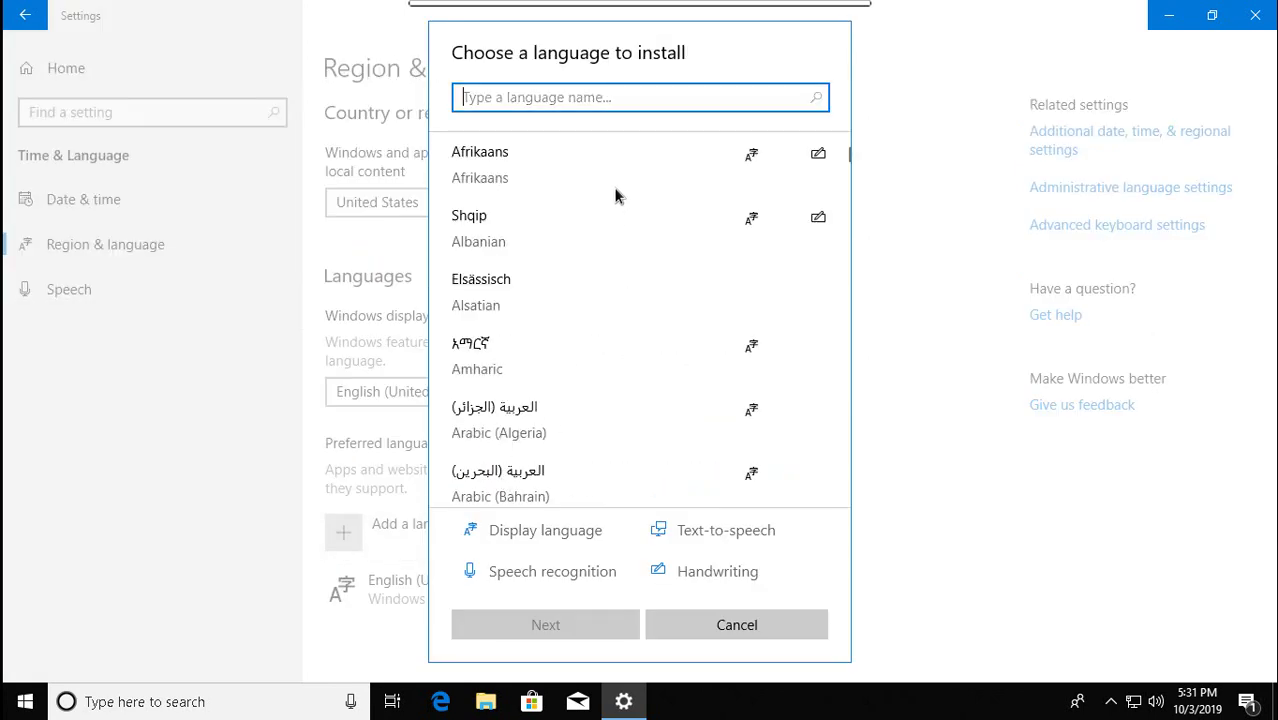
{"action": "type", "text": "Russi"}
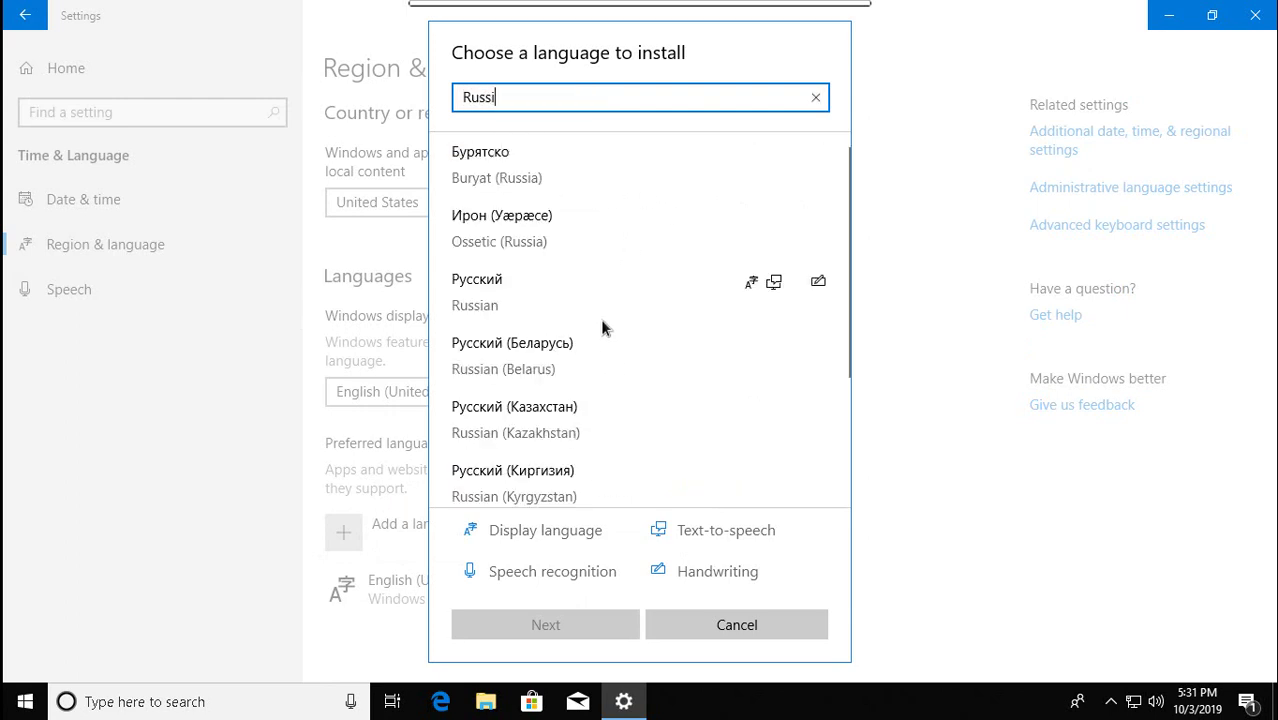
{"action": "type", "text": "an"}
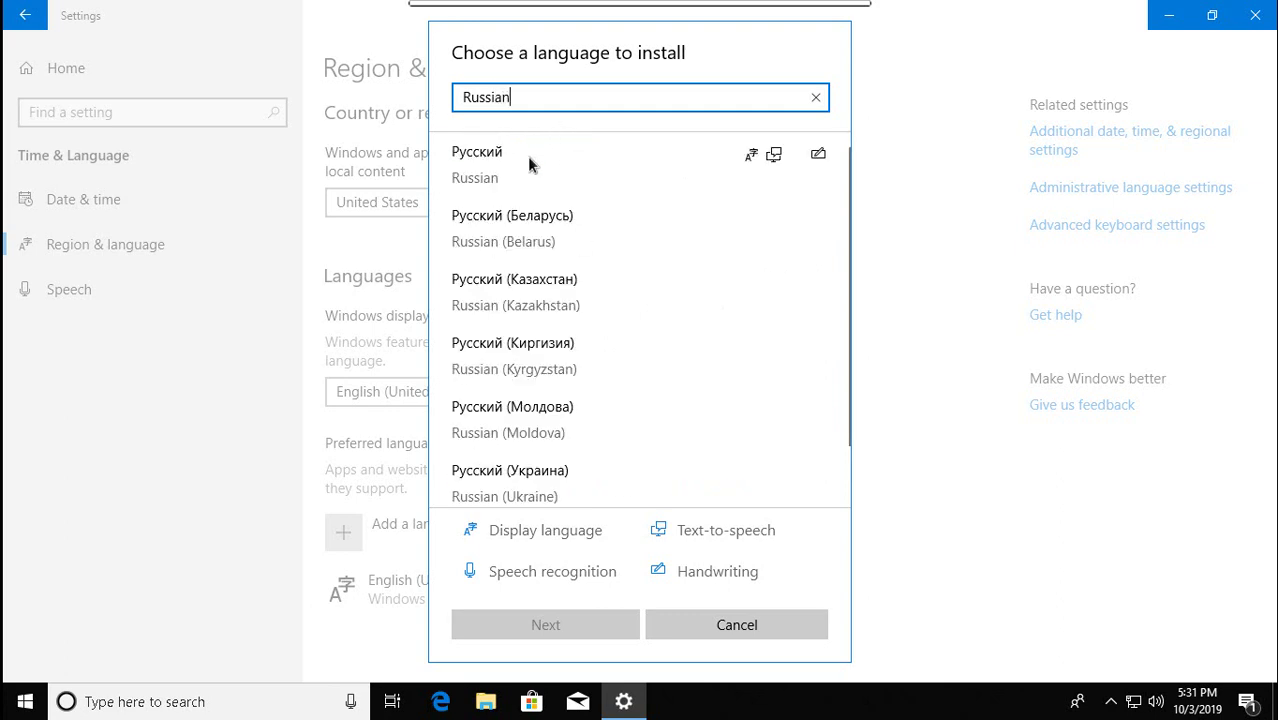
{"action": "left_click", "coordinate": [527, 156]}
{"action": "left_click", "coordinate": [540, 624]}
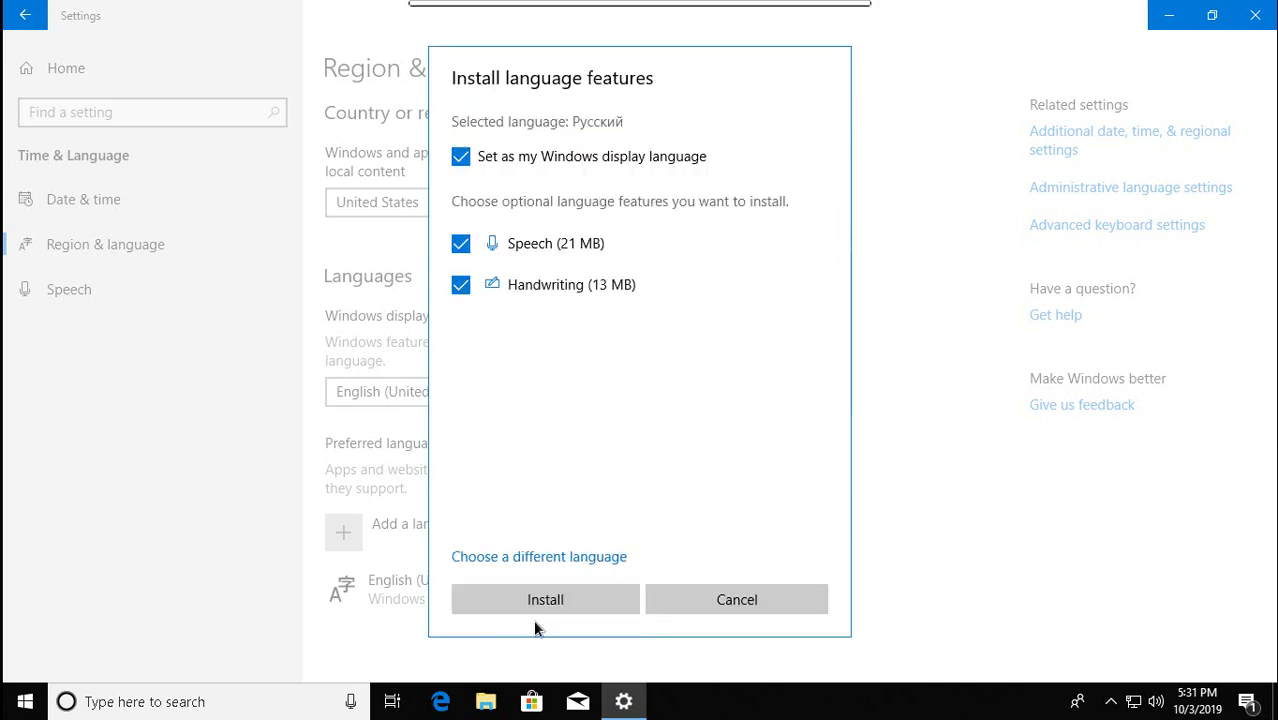
{"action": "left_click", "coordinate": [575, 597]}
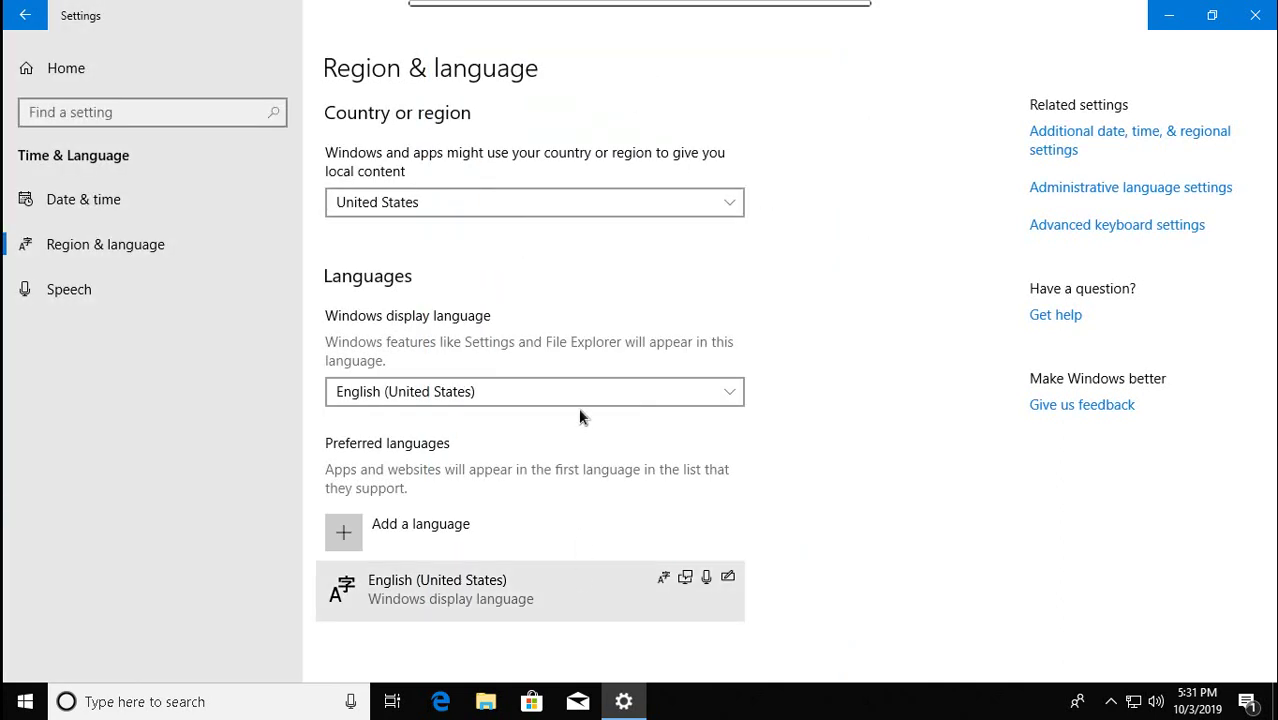
{"action": "scroll", "coordinate": [838, 357], "scroll_direction": "down", "scroll_amount": 1}
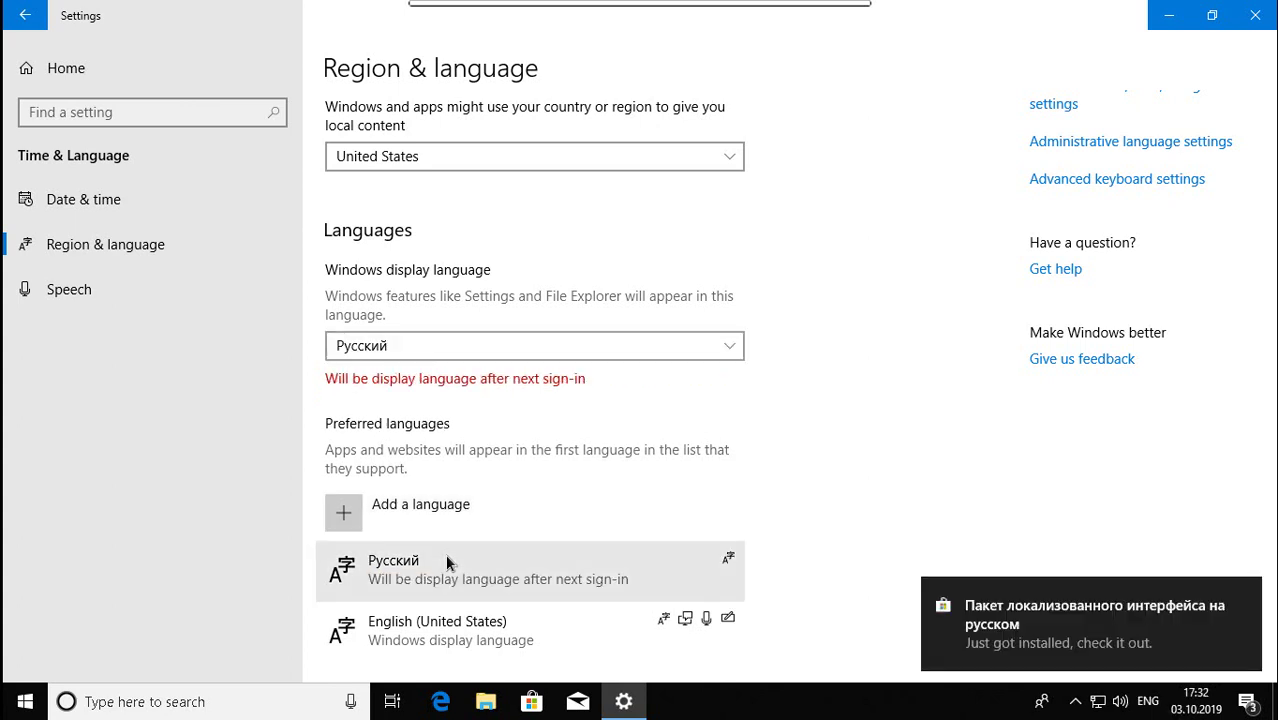
{"action": "left_click", "coordinate": [447, 562]}
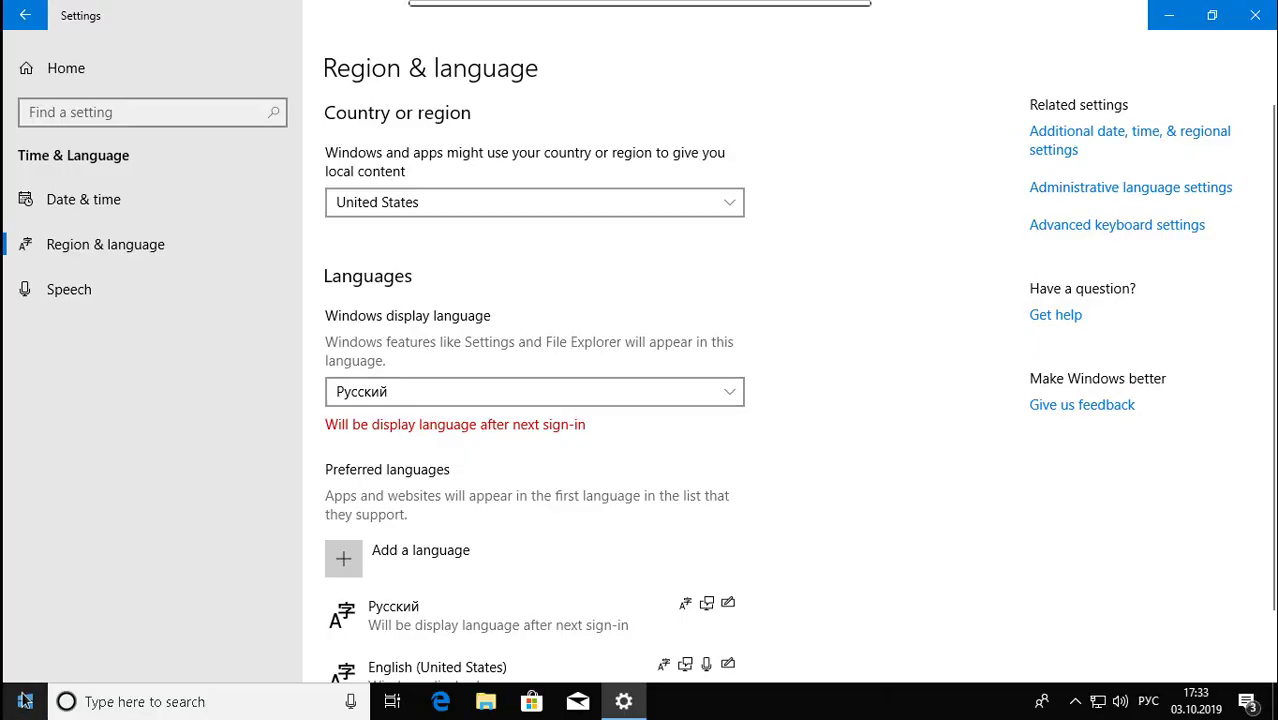
Sign out of Windows through the Start button's Shut down or sign out menu.
{"action": "right_click", "coordinate": [25, 702]}
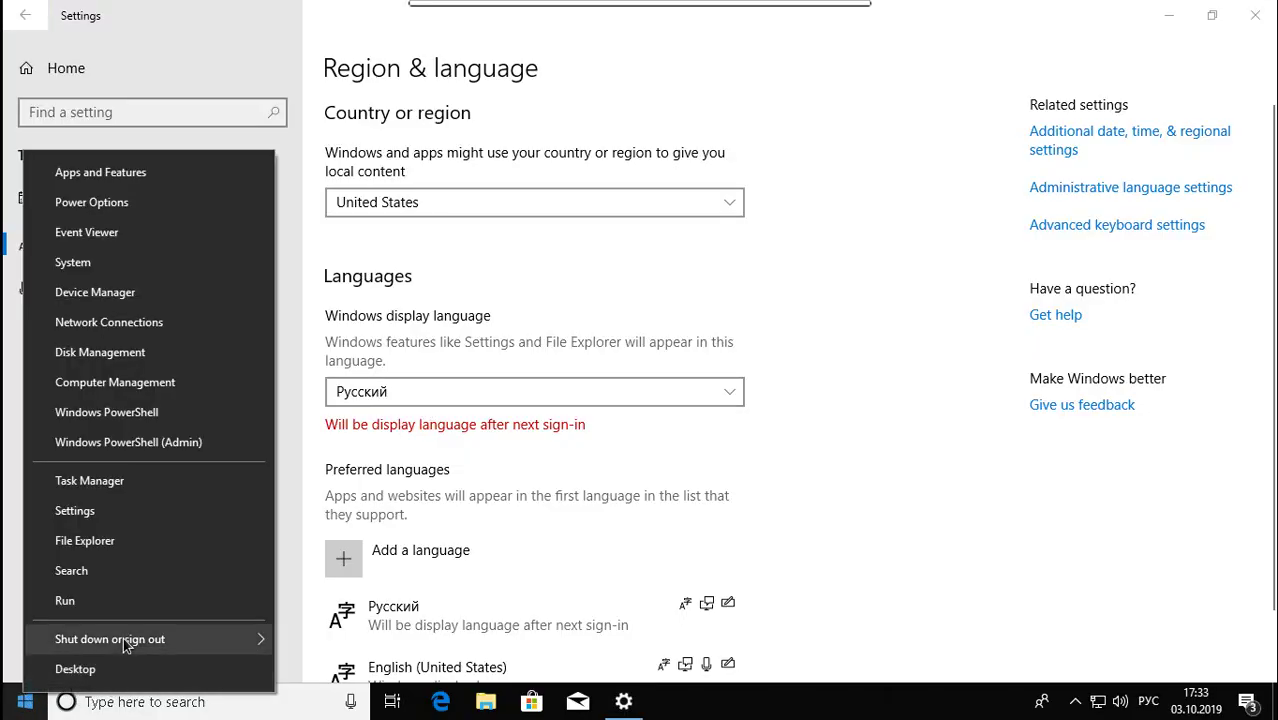
{"action": "mouse_move", "coordinate": [124, 645]}
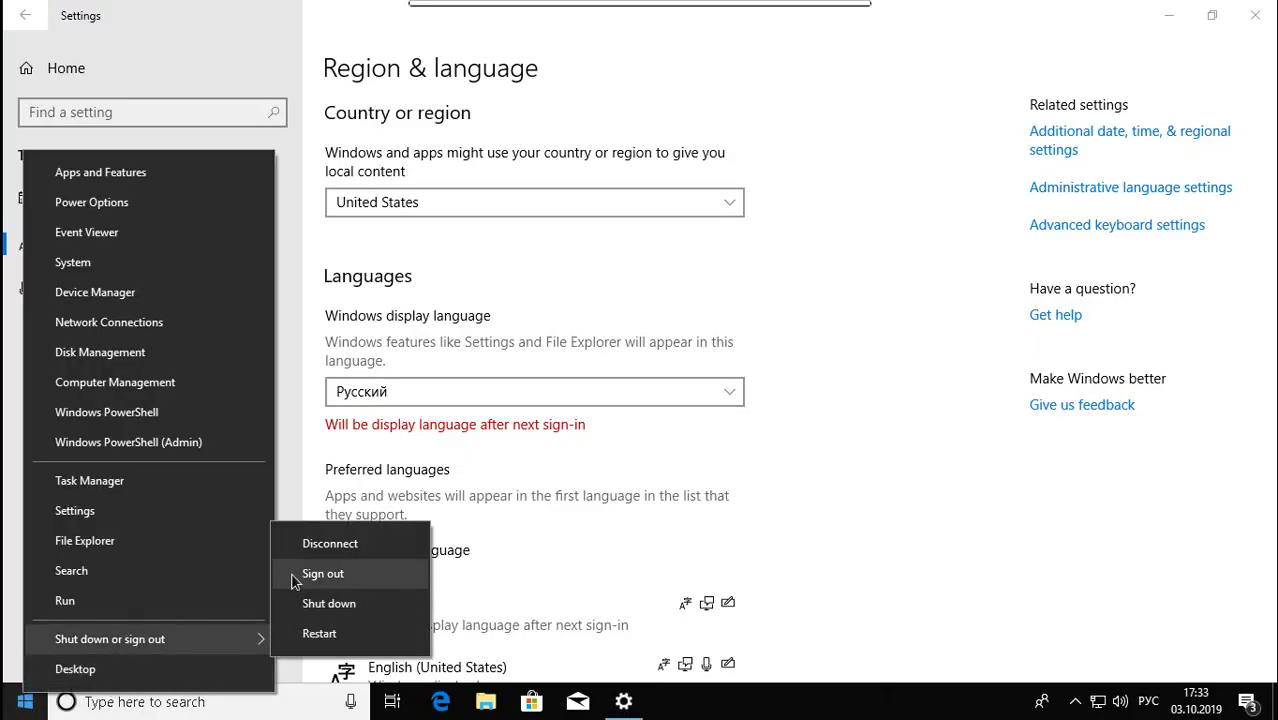
{"action": "left_click", "coordinate": [373, 576]}
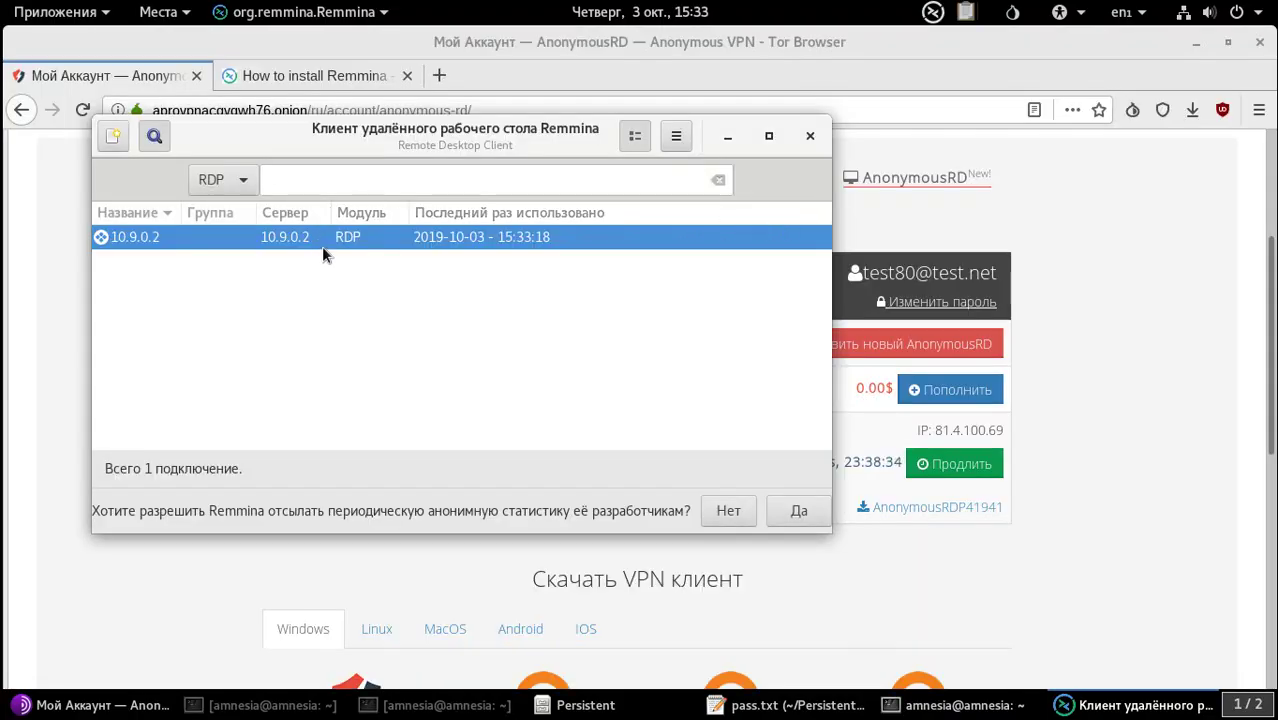
Reconnect to the 10.9.0.2 RDP profile from Remmina's connection list.
{"action": "double_click", "coordinate": [325, 239]}
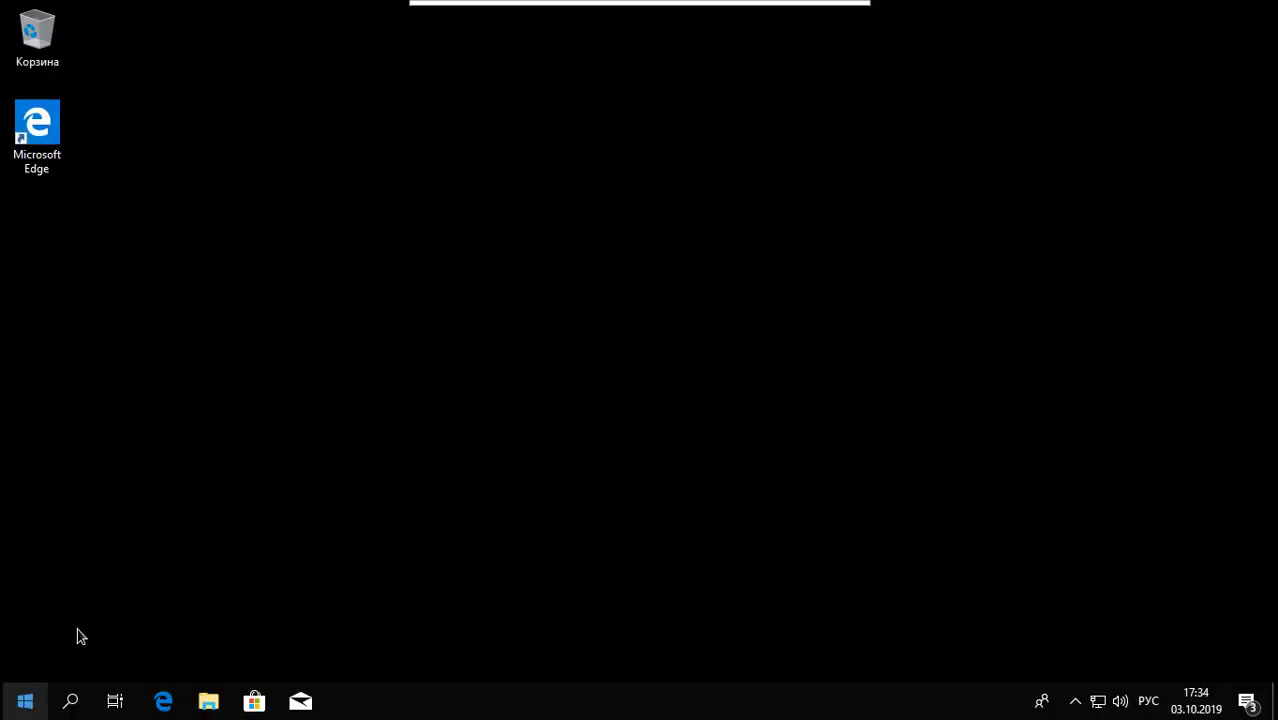
Open the Win+X power-user menu in the Russian-language remote Windows session.
{"action": "key", "text": "super+x"}
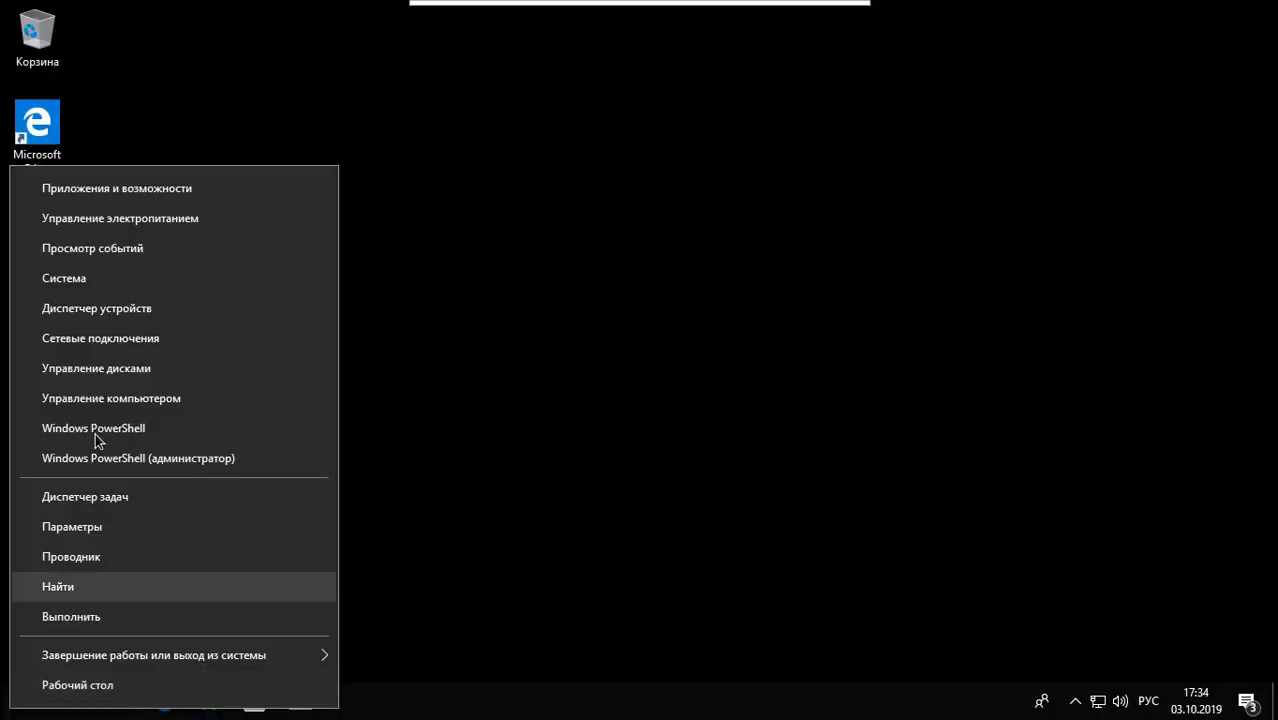
Go to Параметры > Учетные записи > Параметры входа and locate the Пароль section.
{"action": "left_click", "coordinate": [107, 524]}
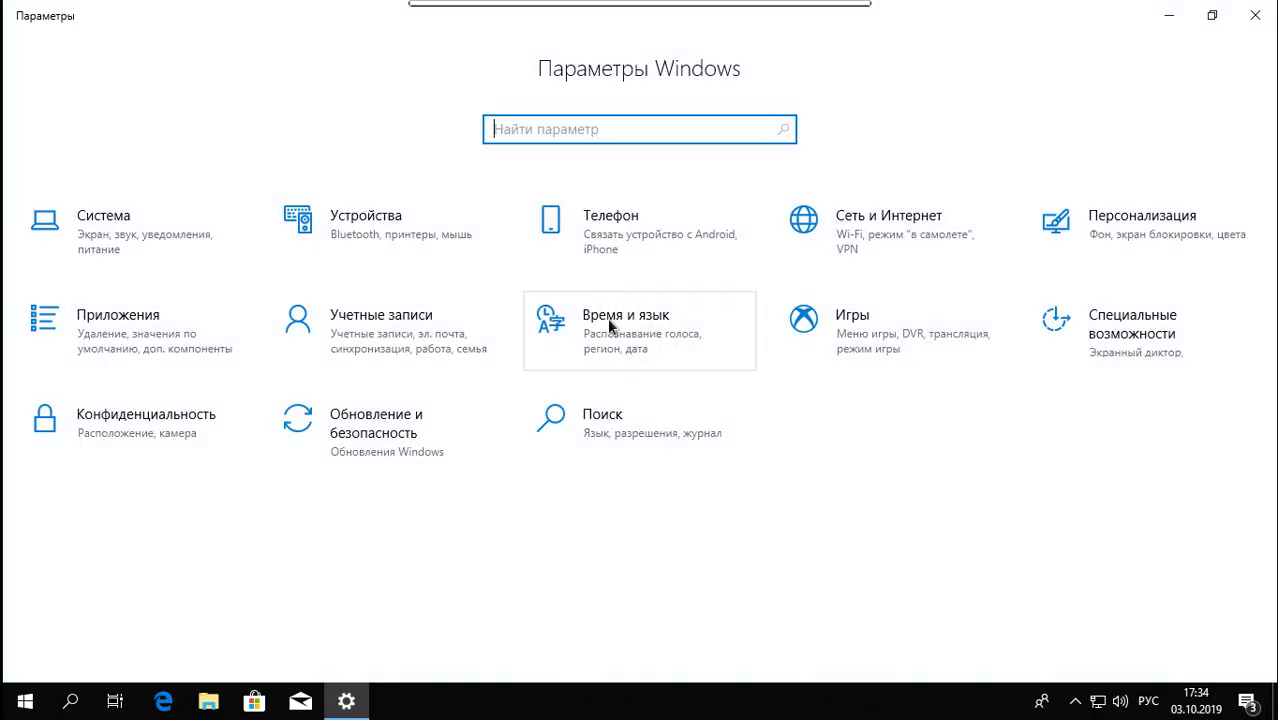
{"action": "left_click", "coordinate": [427, 345]}
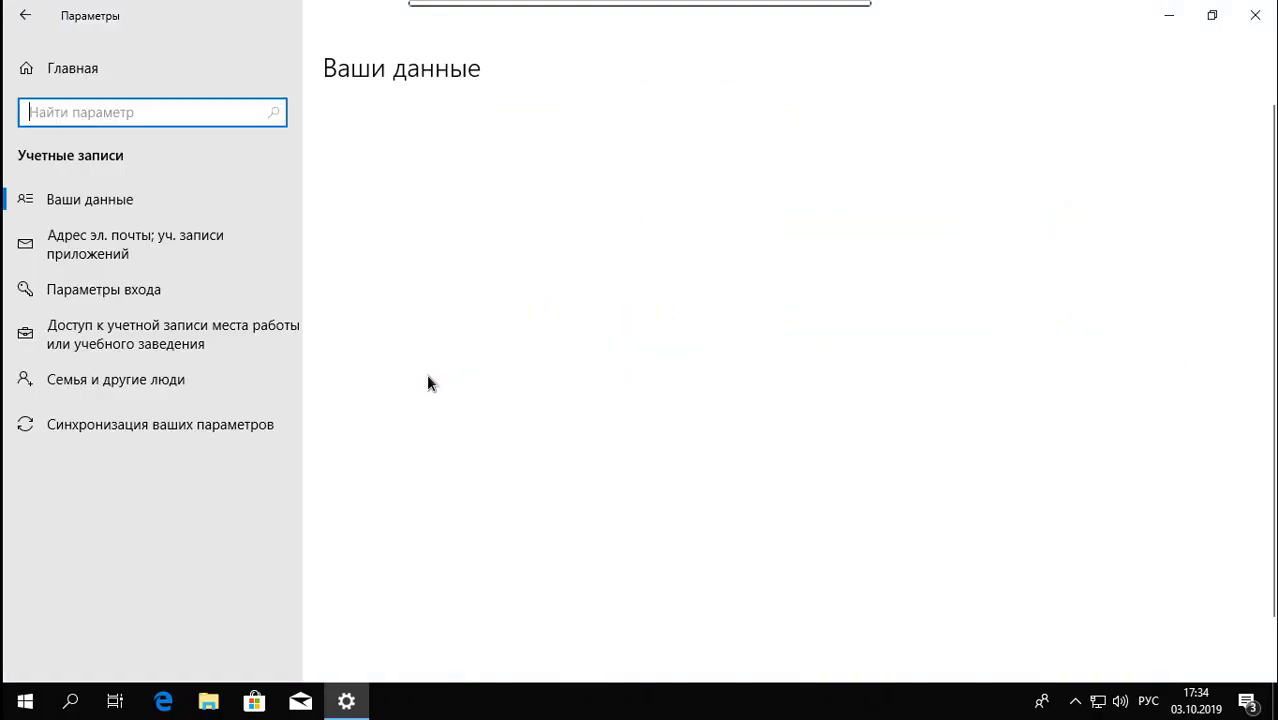
{"action": "left_click", "coordinate": [190, 291]}
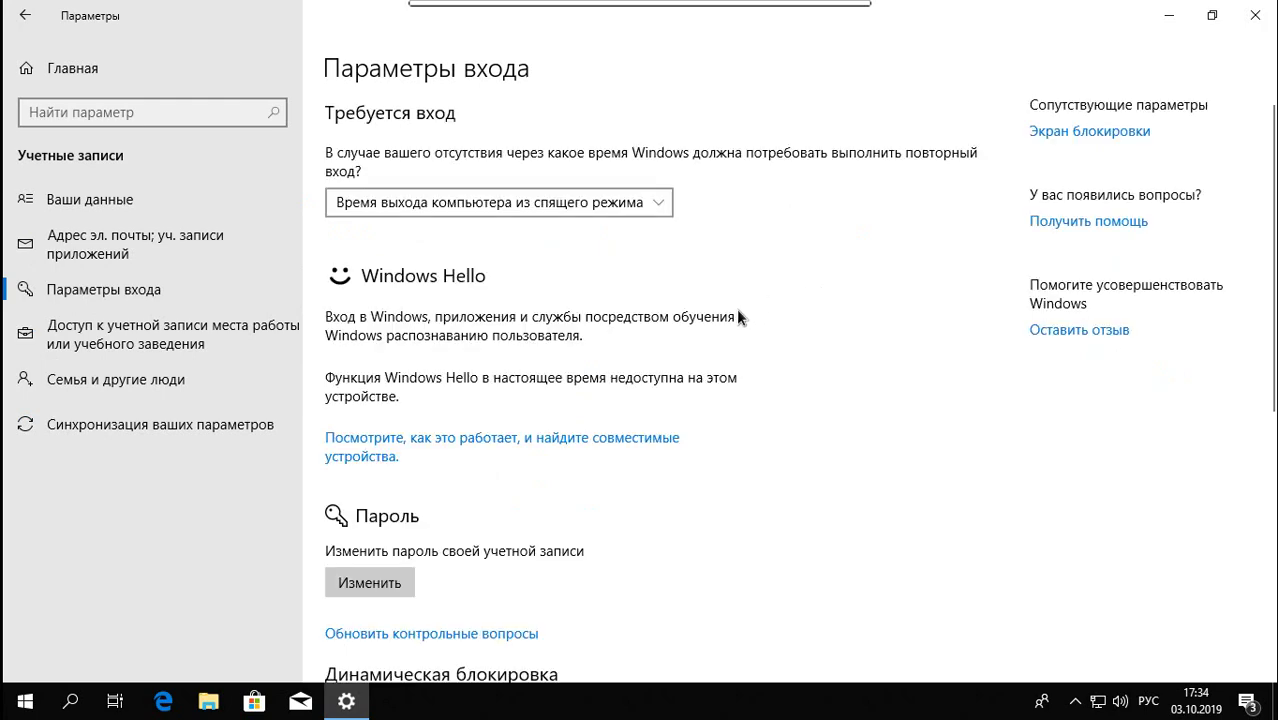
{"action": "scroll", "coordinate": [736, 309], "scroll_direction": "down", "scroll_amount": 4}
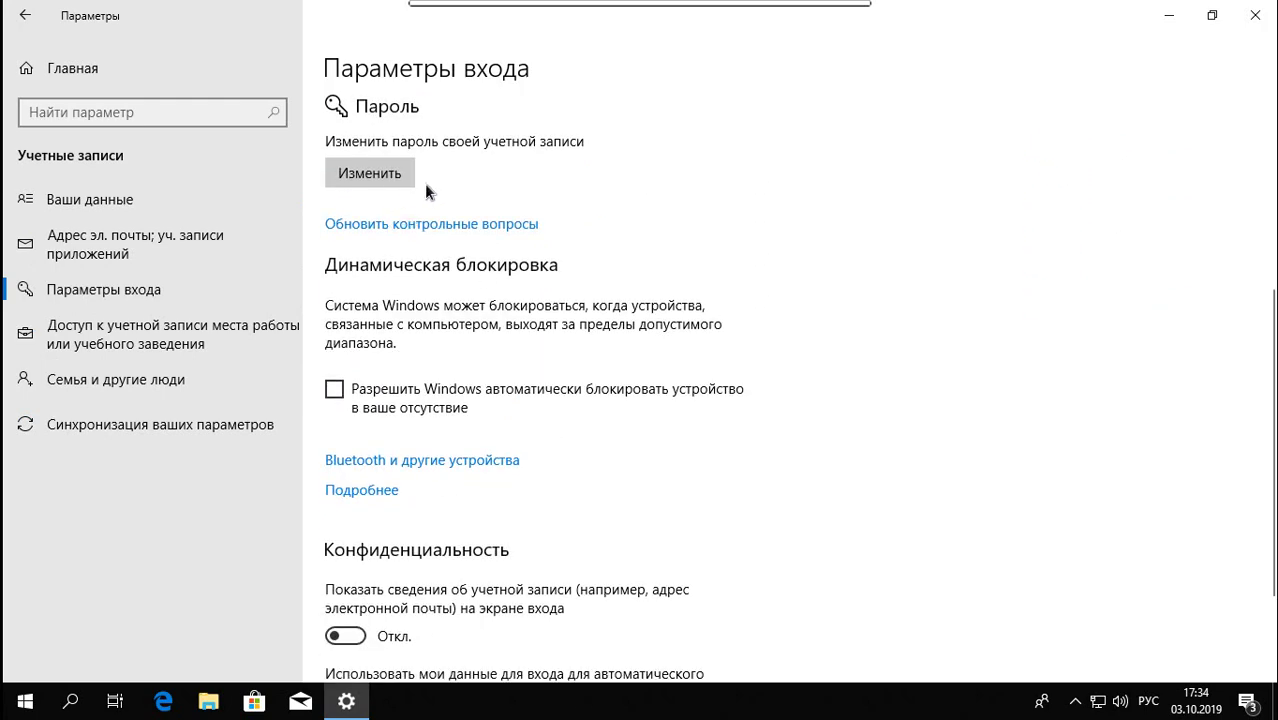
{"action": "scroll", "coordinate": [424, 183], "scroll_direction": "up", "scroll_amount": 1}
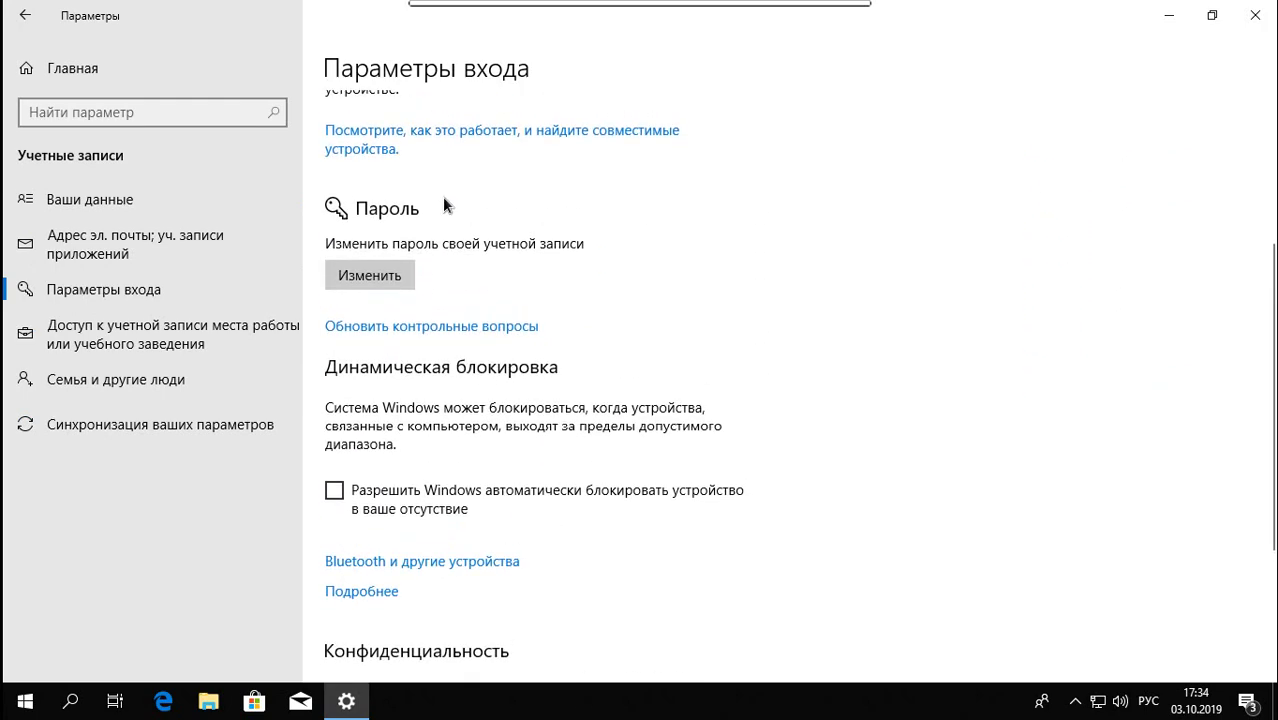
Start the password change with Изменить, then minimize Remmina to reach Tails.
{"action": "left_click", "coordinate": [387, 276]}
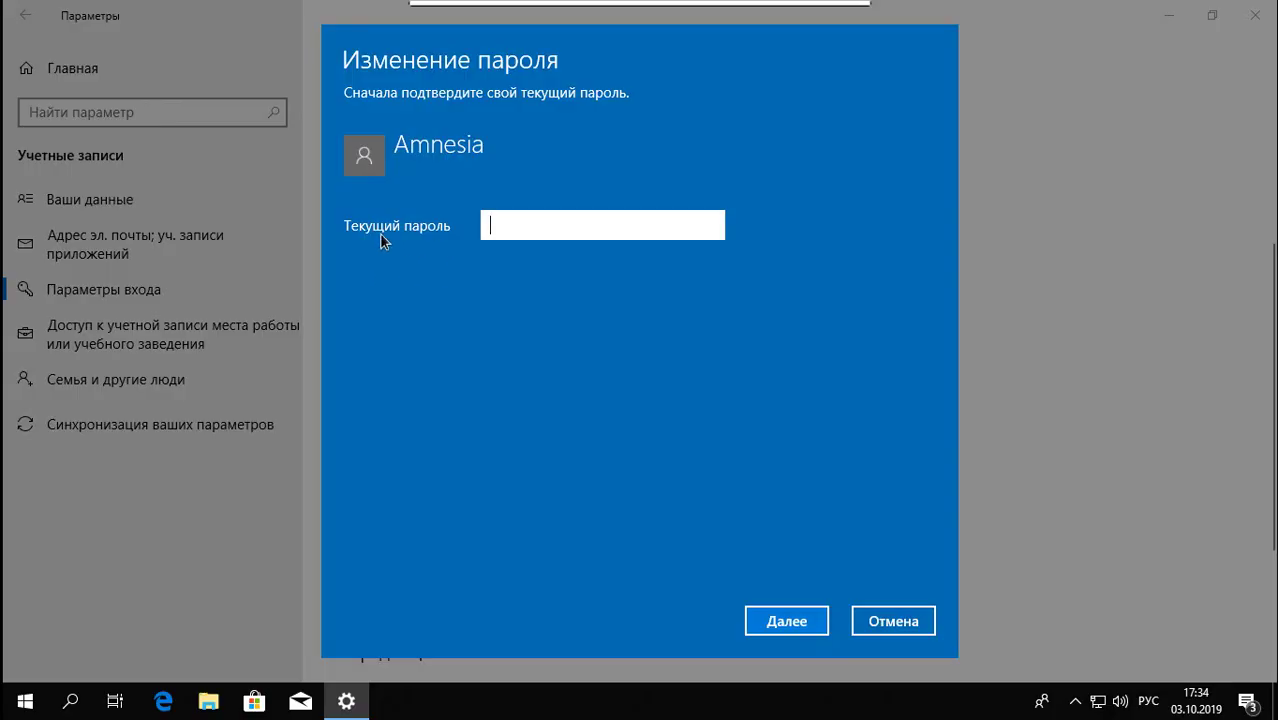
{"action": "mouse_move", "coordinate": [860, 8]}
{"action": "left_click", "coordinate": [816, 22]}
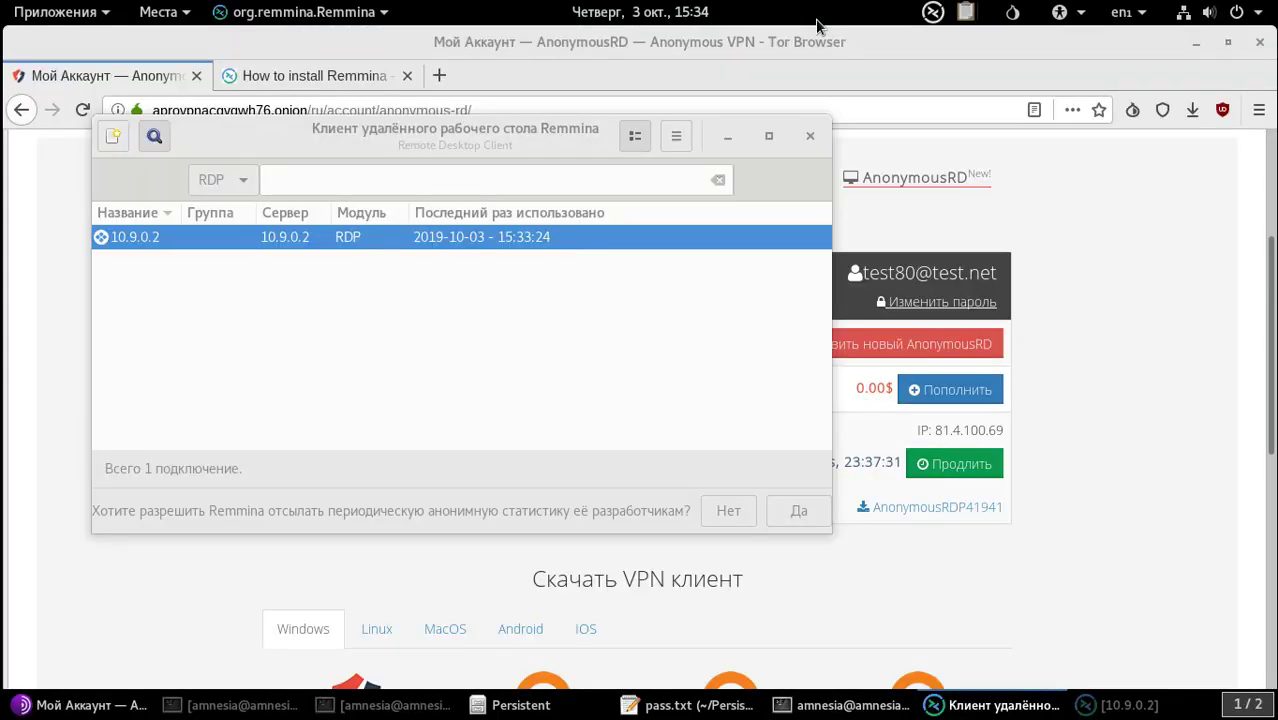
Copy the stored password from Persistent/pass.txt and return to the 10.9.0.2 session.
{"action": "left_click", "coordinate": [520, 706]}
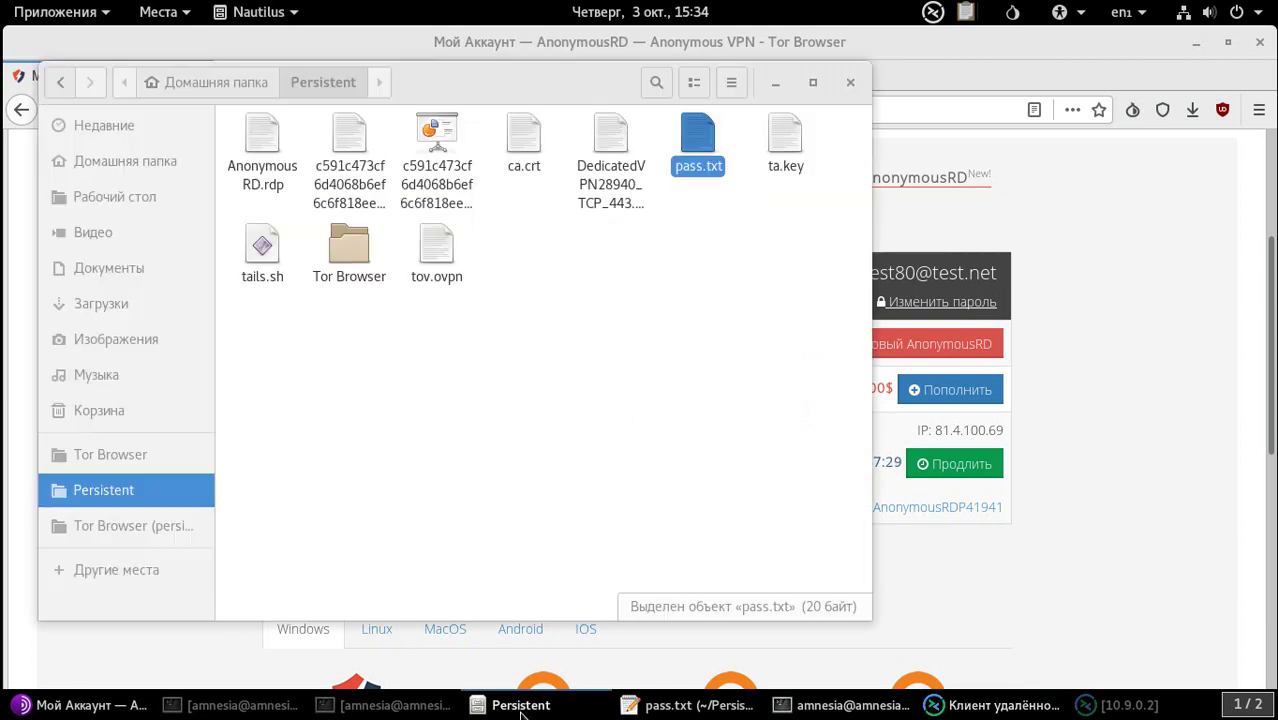
{"action": "double_click", "coordinate": [697, 145]}
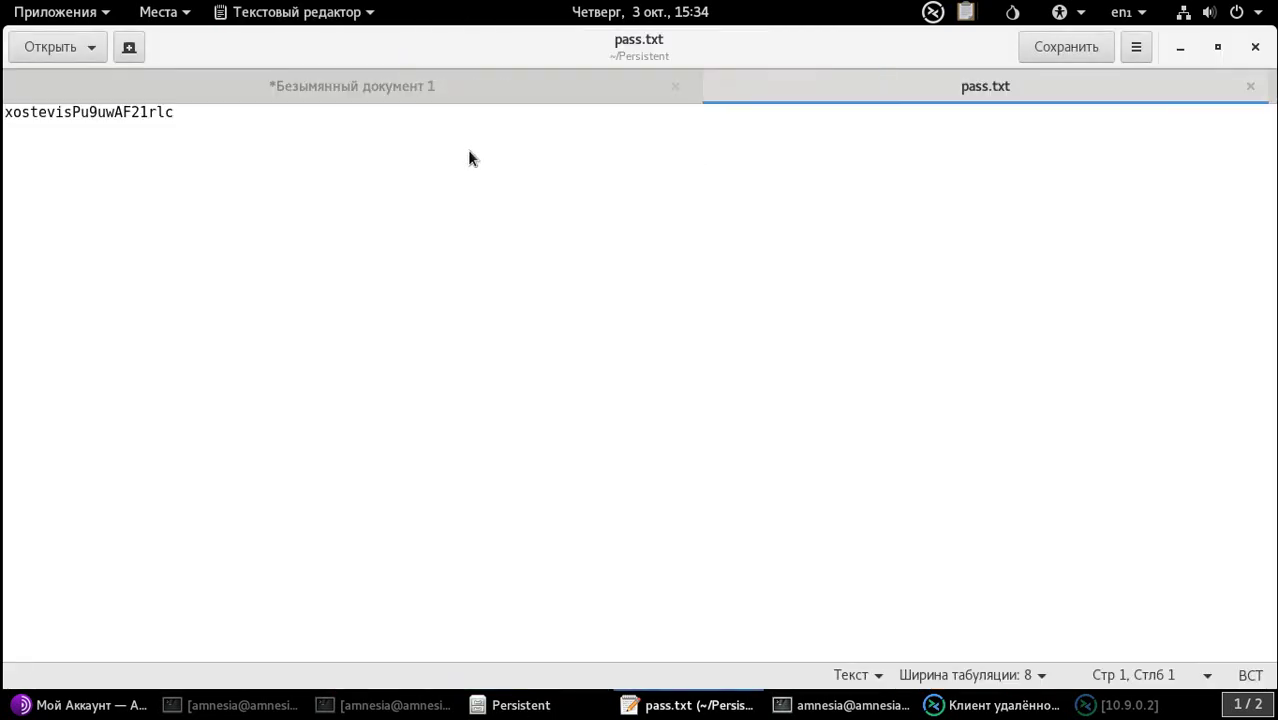
{"action": "double_click", "coordinate": [146, 115]}
{"action": "right_click", "coordinate": [146, 116]}
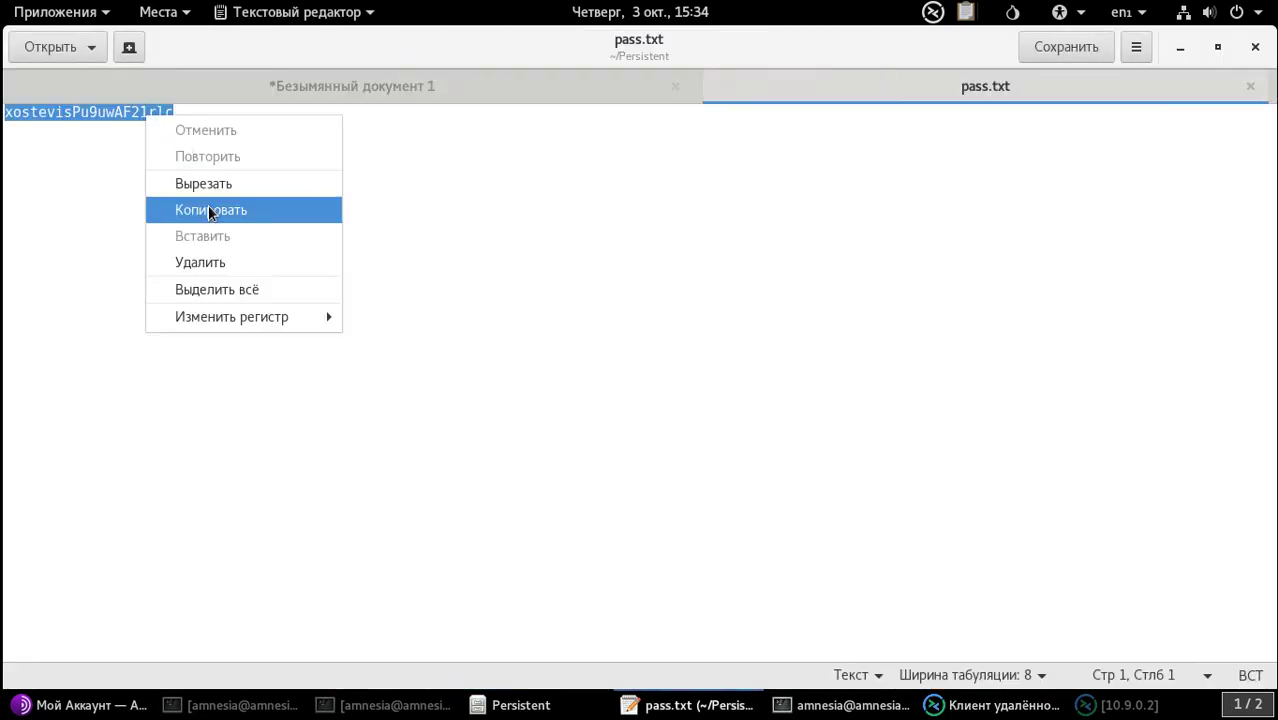
{"action": "left_click", "coordinate": [208, 206]}
{"action": "left_click", "coordinate": [1086, 706]}
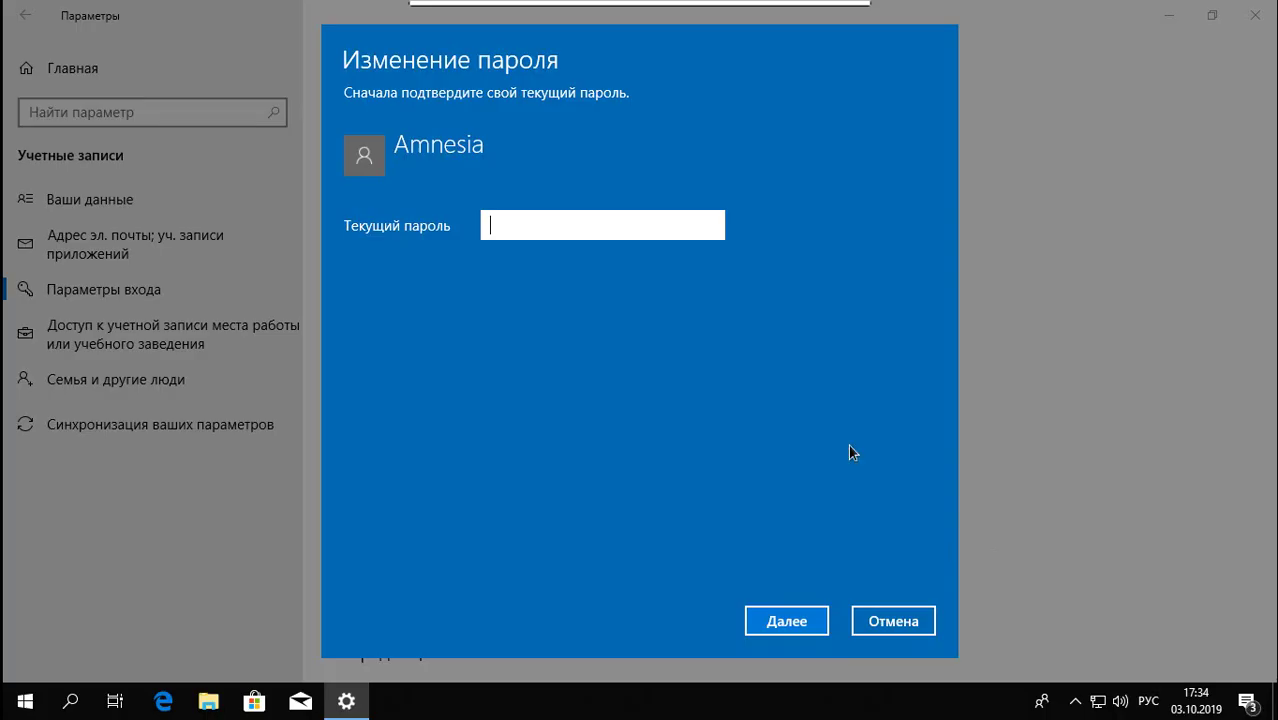
Paste the copied current password into the verification field and continue.
{"action": "right_click", "coordinate": [598, 227]}
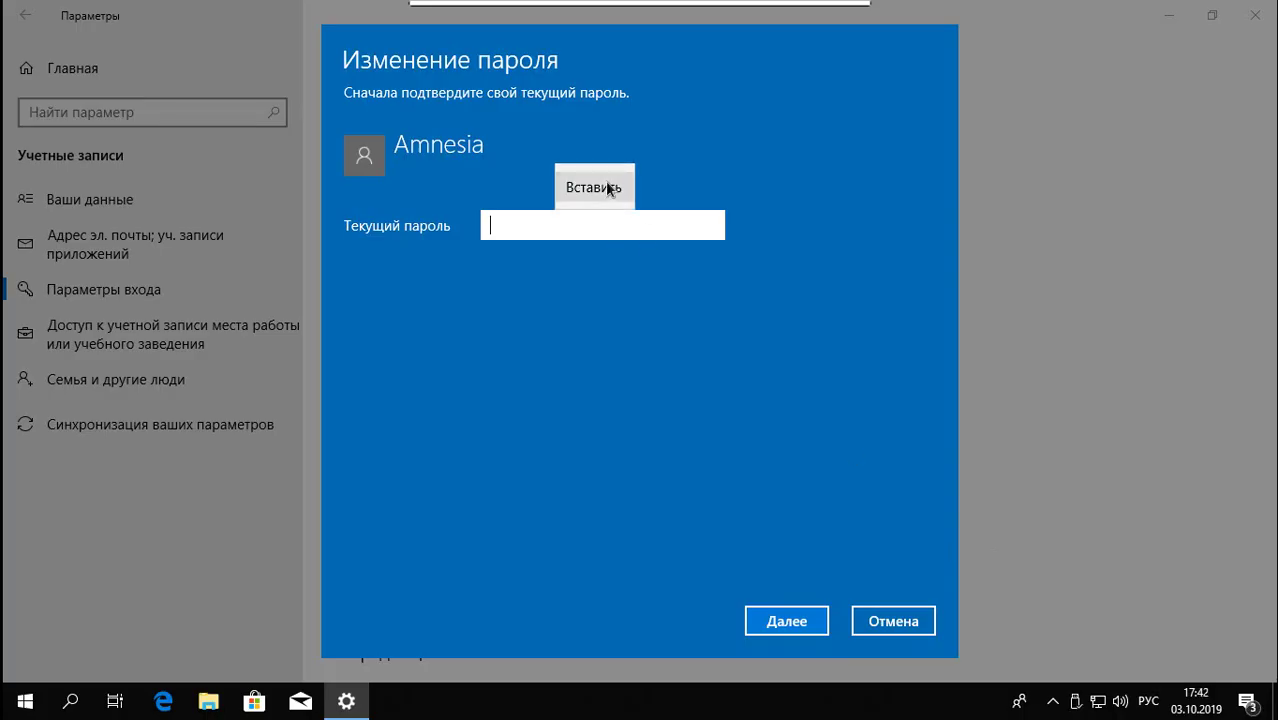
{"action": "left_click", "coordinate": [607, 188]}
{"action": "key", "text": "Return"}
{"action": "left_click", "coordinate": [786, 621]}
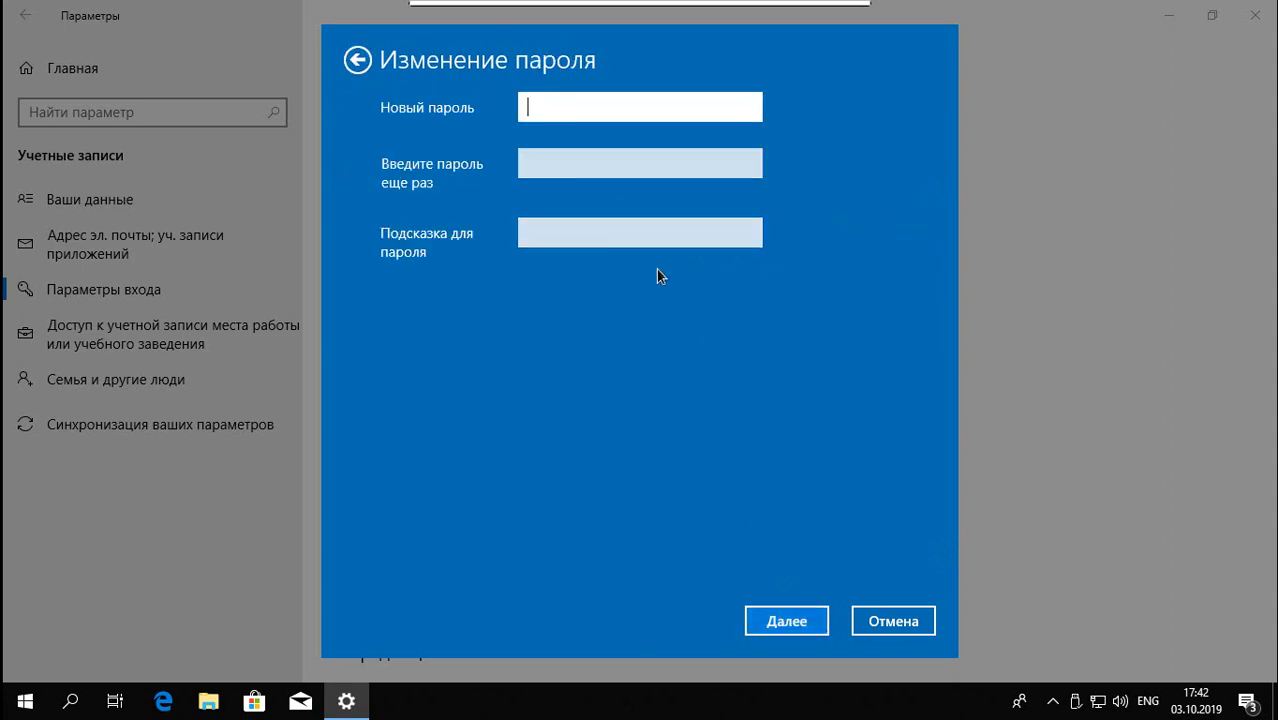
Enter the new account password and a short hint, then apply with Готово.
{"action": "left_click", "coordinate": [597, 172]}
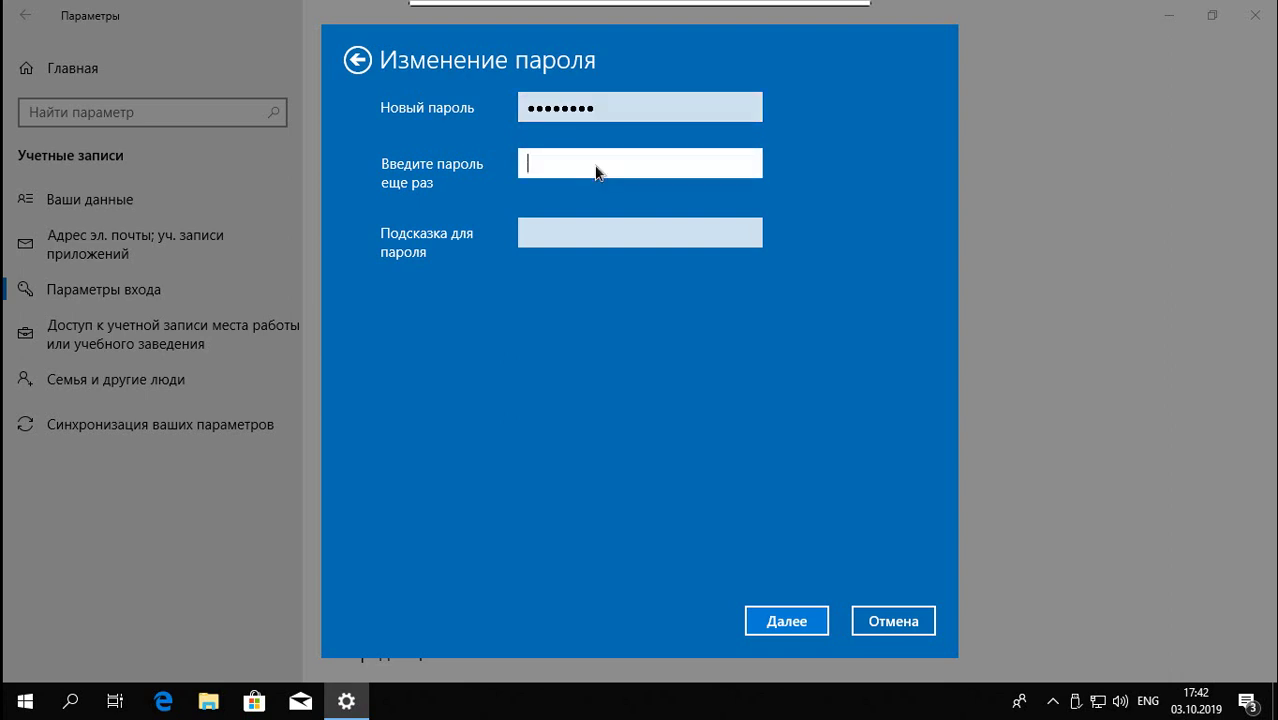
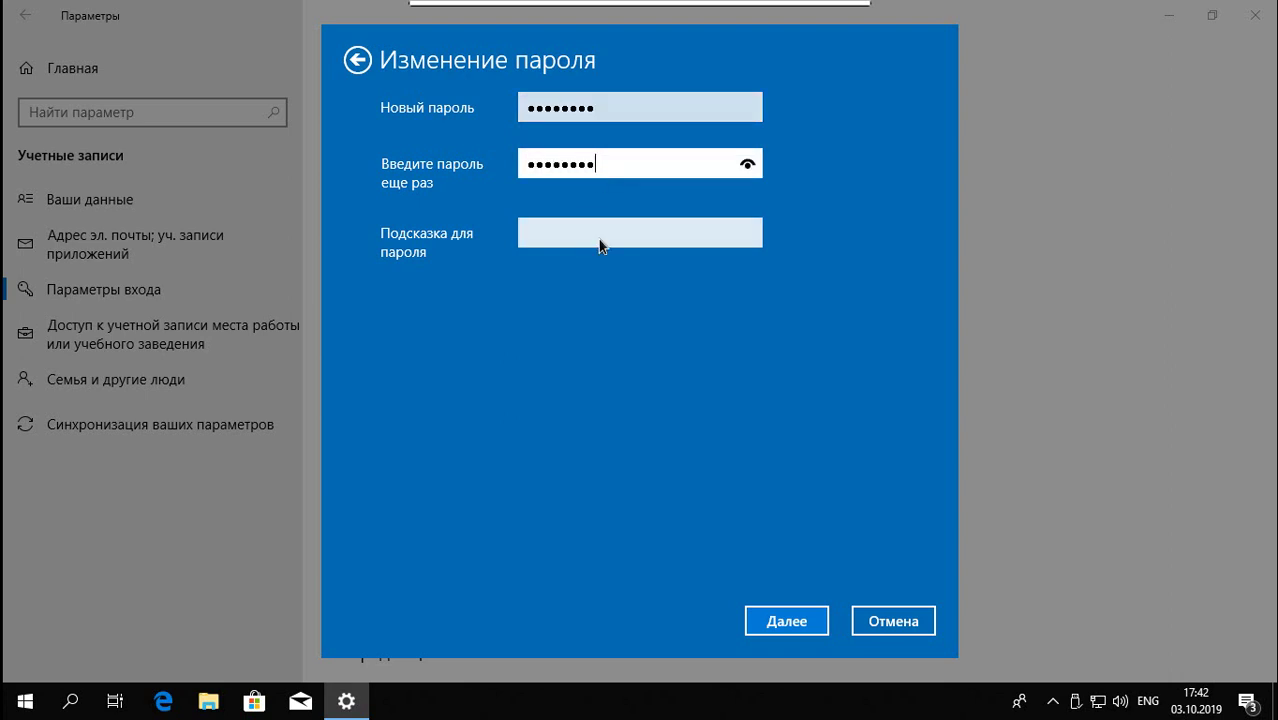
{"action": "left_click", "coordinate": [598, 239]}
{"action": "type", "text": "1"}
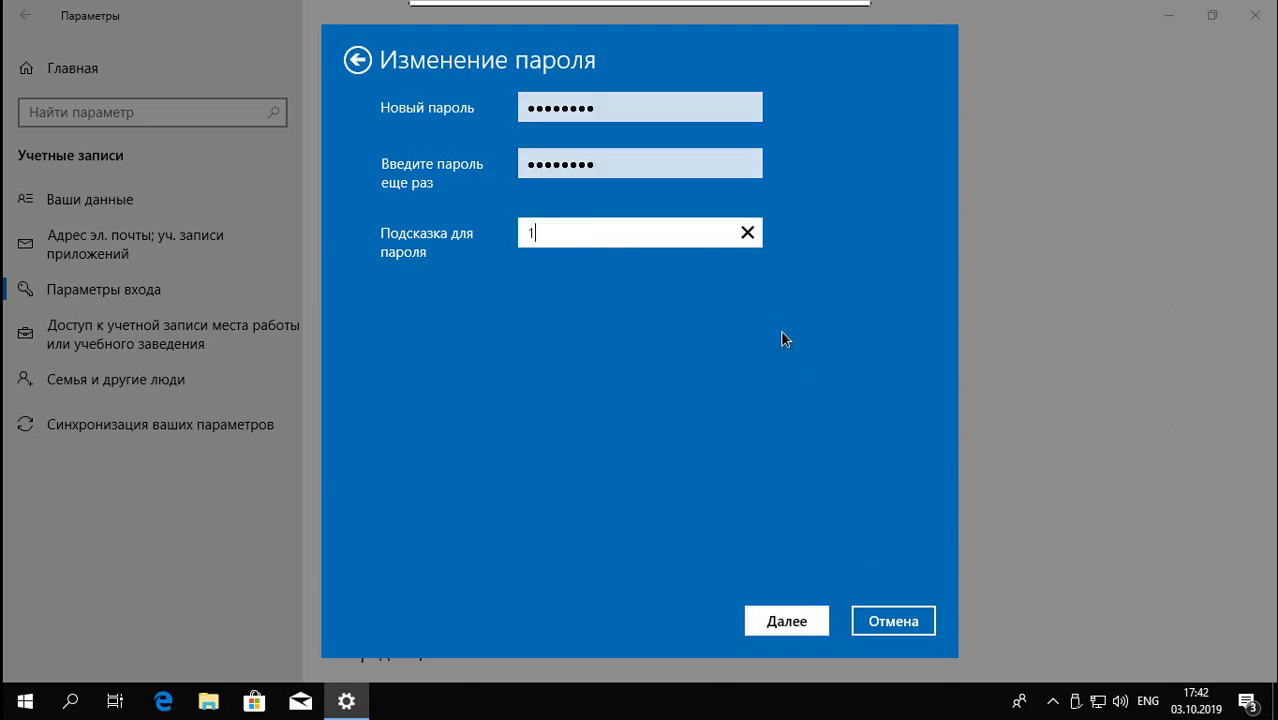
{"action": "key", "text": "Return"}
{"action": "left_click", "coordinate": [786, 621]}
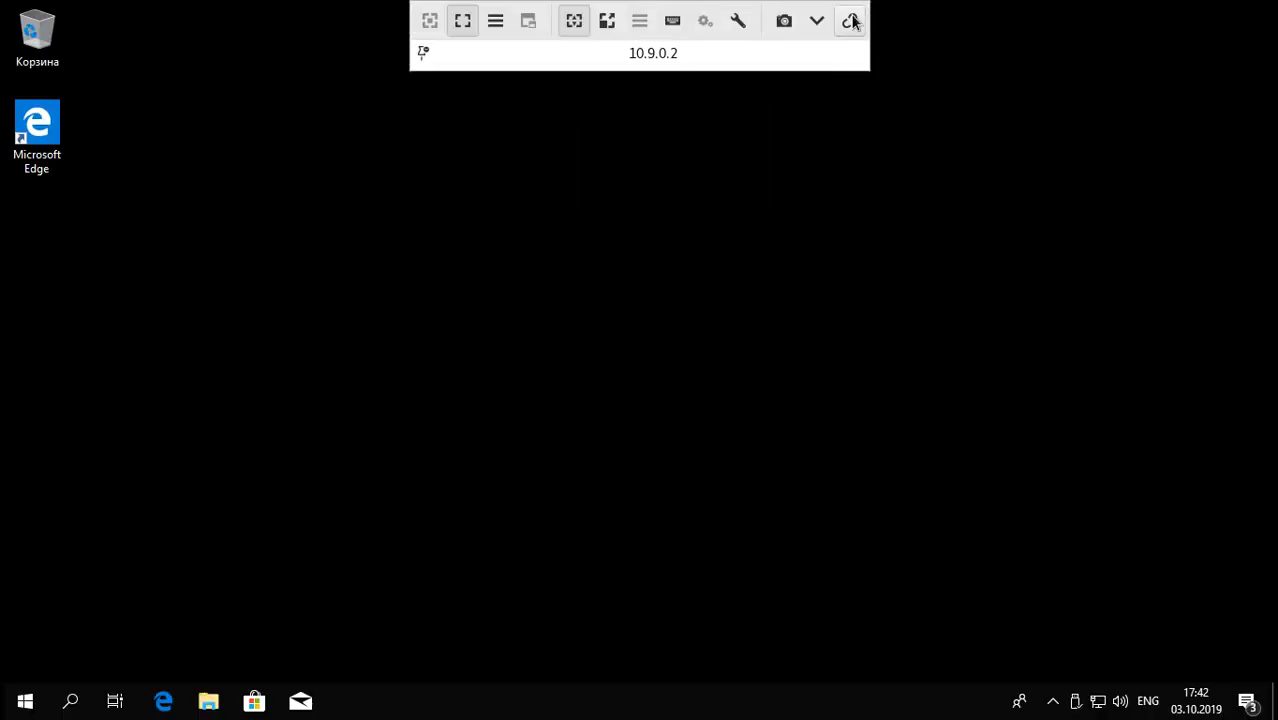
Disconnect, enable Общая папка set to Persistent in the 10.9.0.2 profile, save, and reconnect.
{"action": "left_click", "coordinate": [849, 20]}
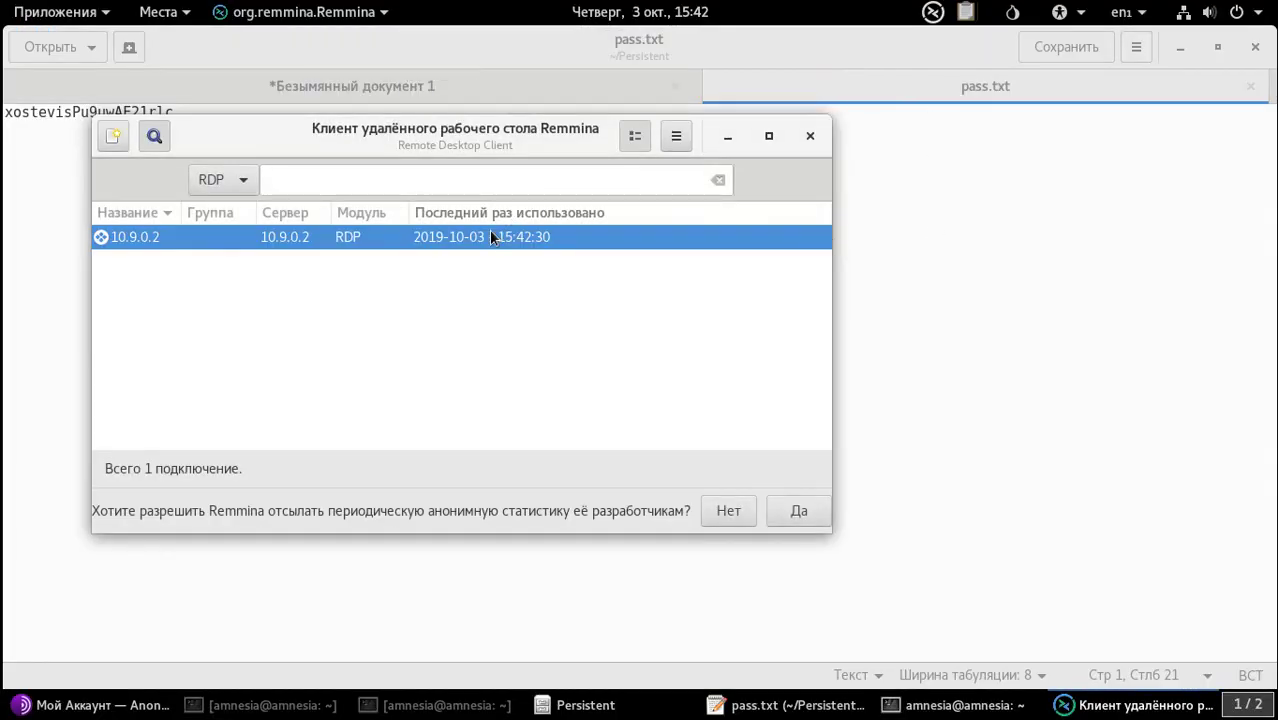
{"action": "right_click", "coordinate": [489, 231]}
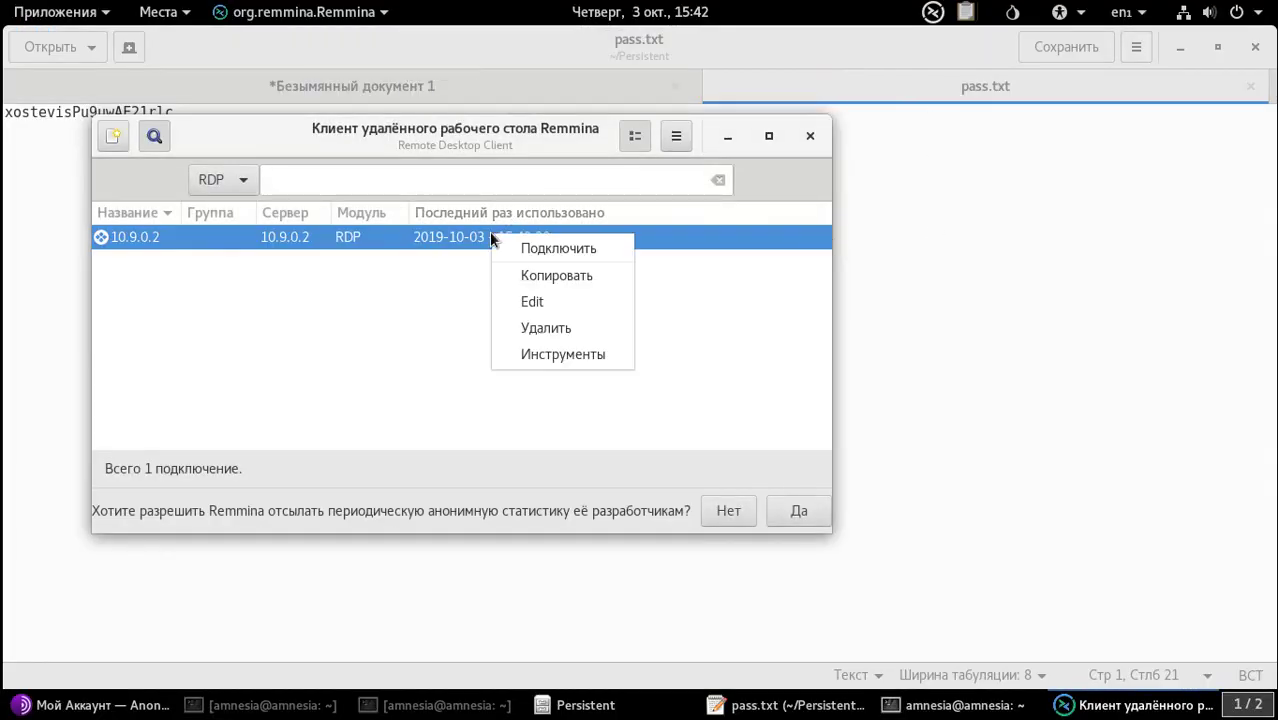
{"action": "left_click", "coordinate": [538, 300]}
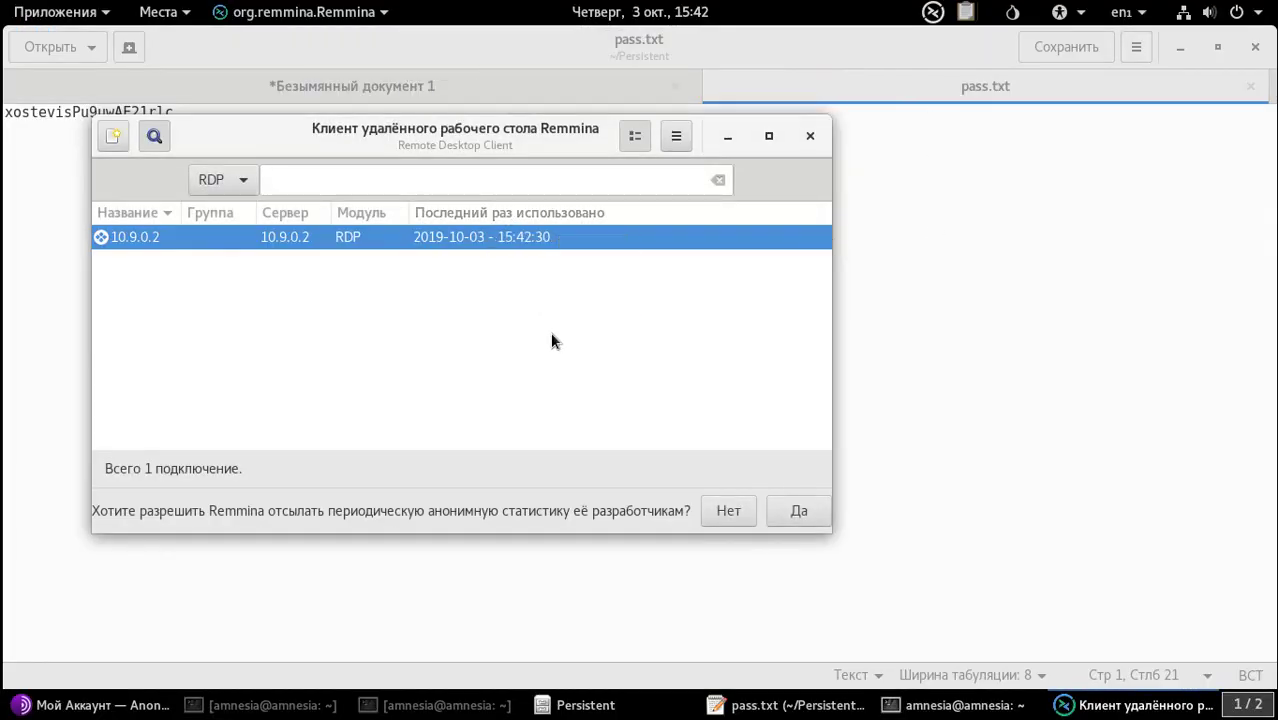
{"action": "scroll", "coordinate": [144, 411], "scroll_direction": "down", "scroll_amount": 5}
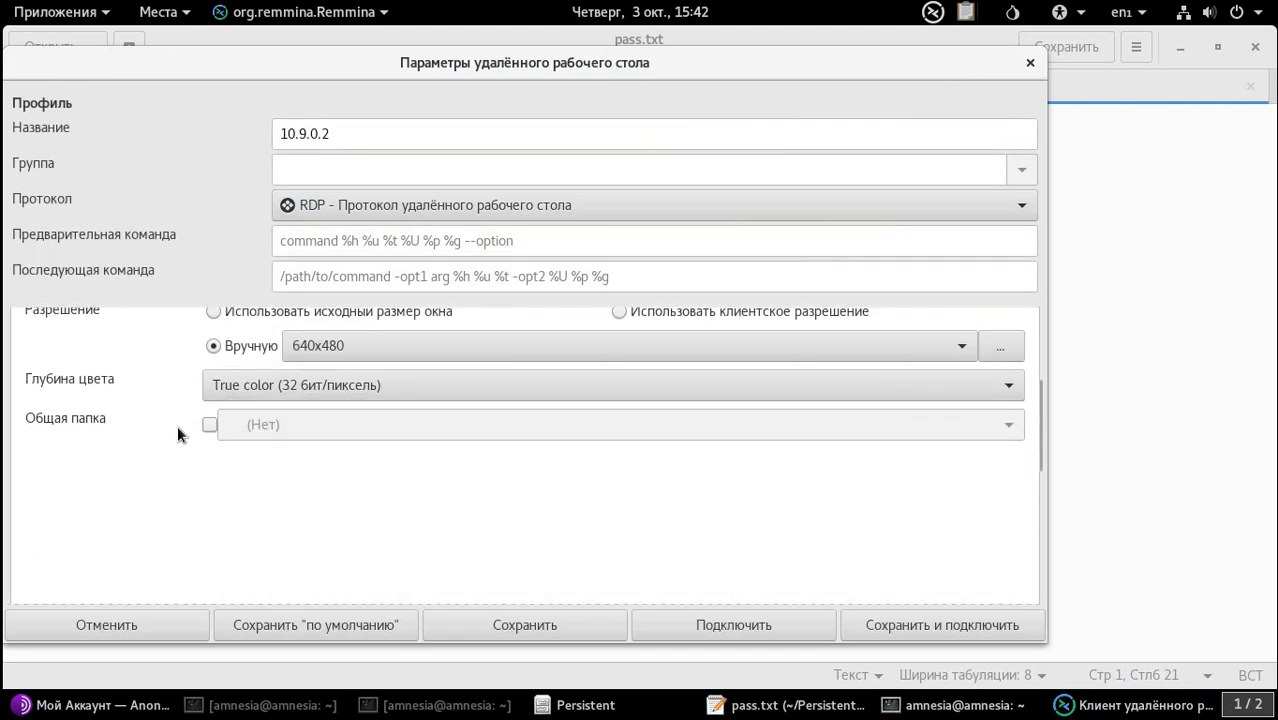
{"action": "left_click", "coordinate": [209, 425]}
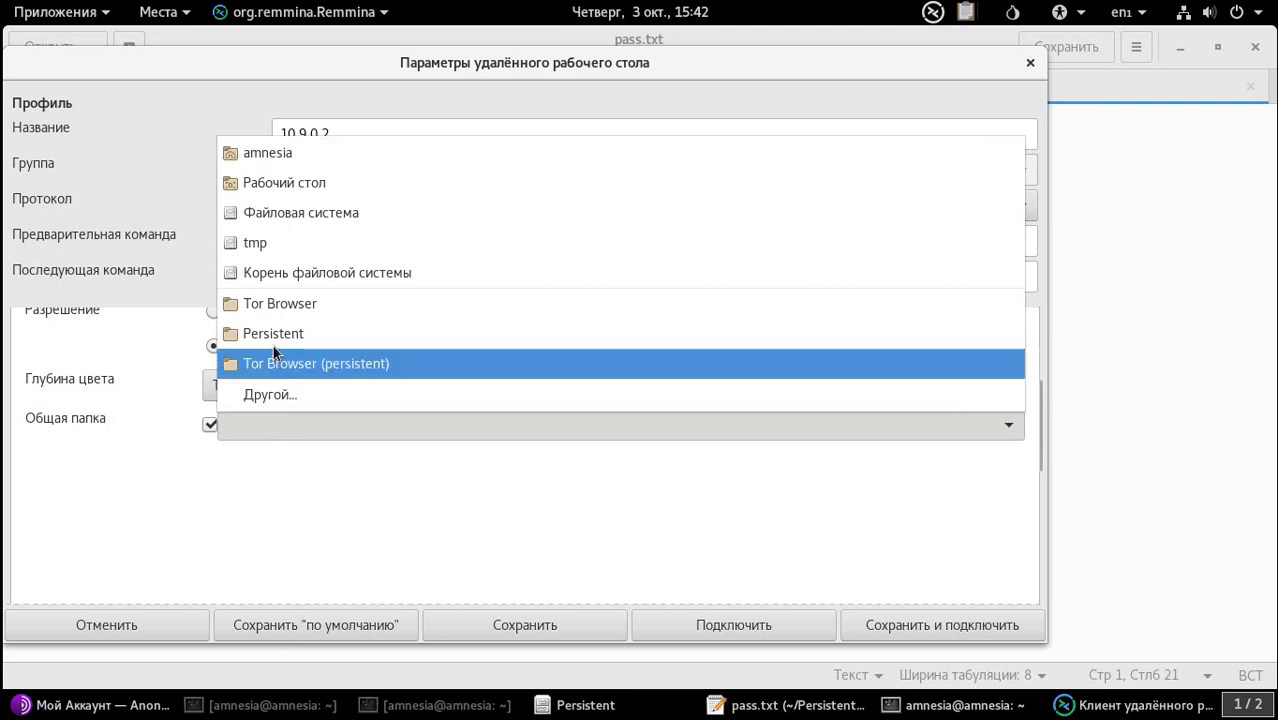
{"action": "left_click", "coordinate": [273, 333]}
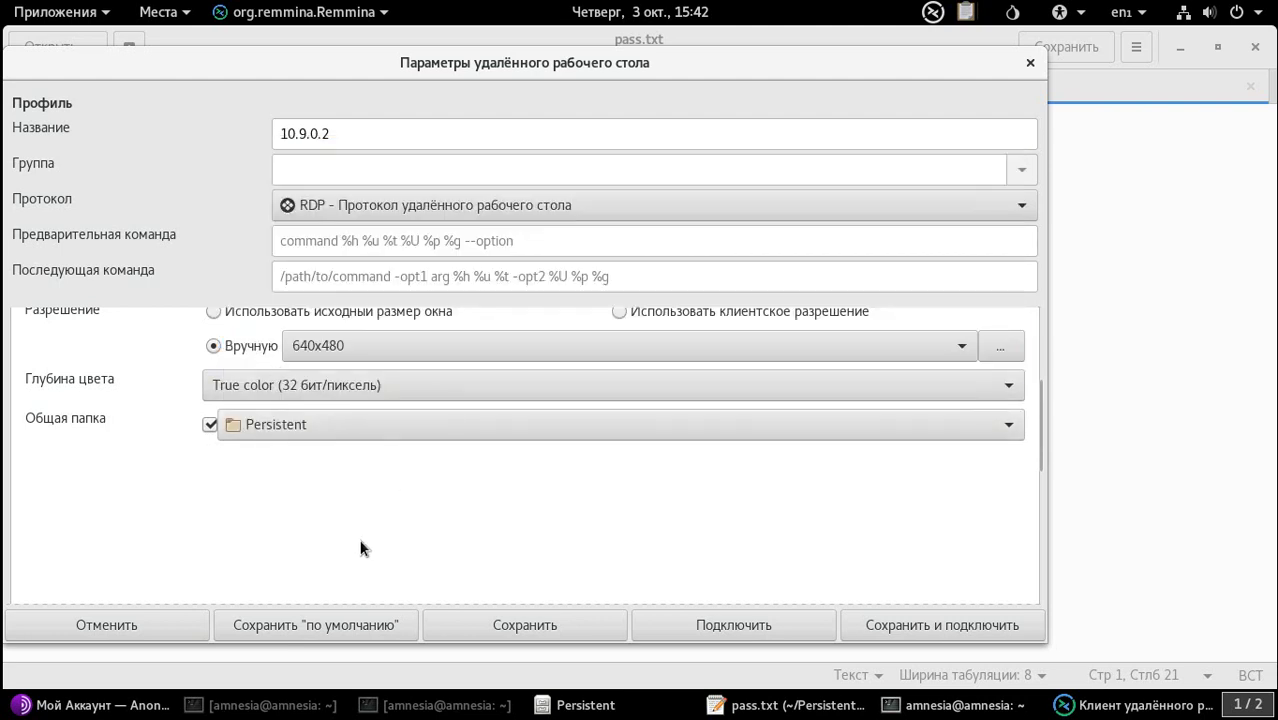
{"action": "left_click", "coordinate": [482, 628]}
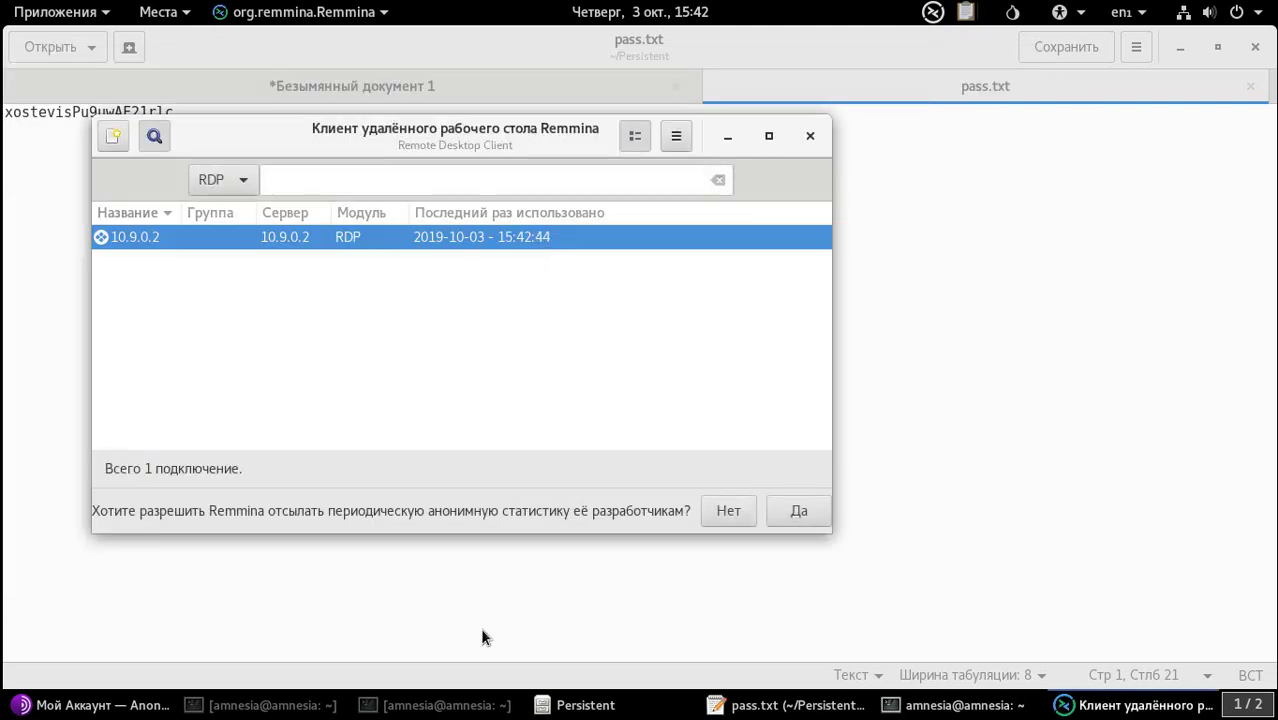
{"action": "double_click", "coordinate": [442, 241]}
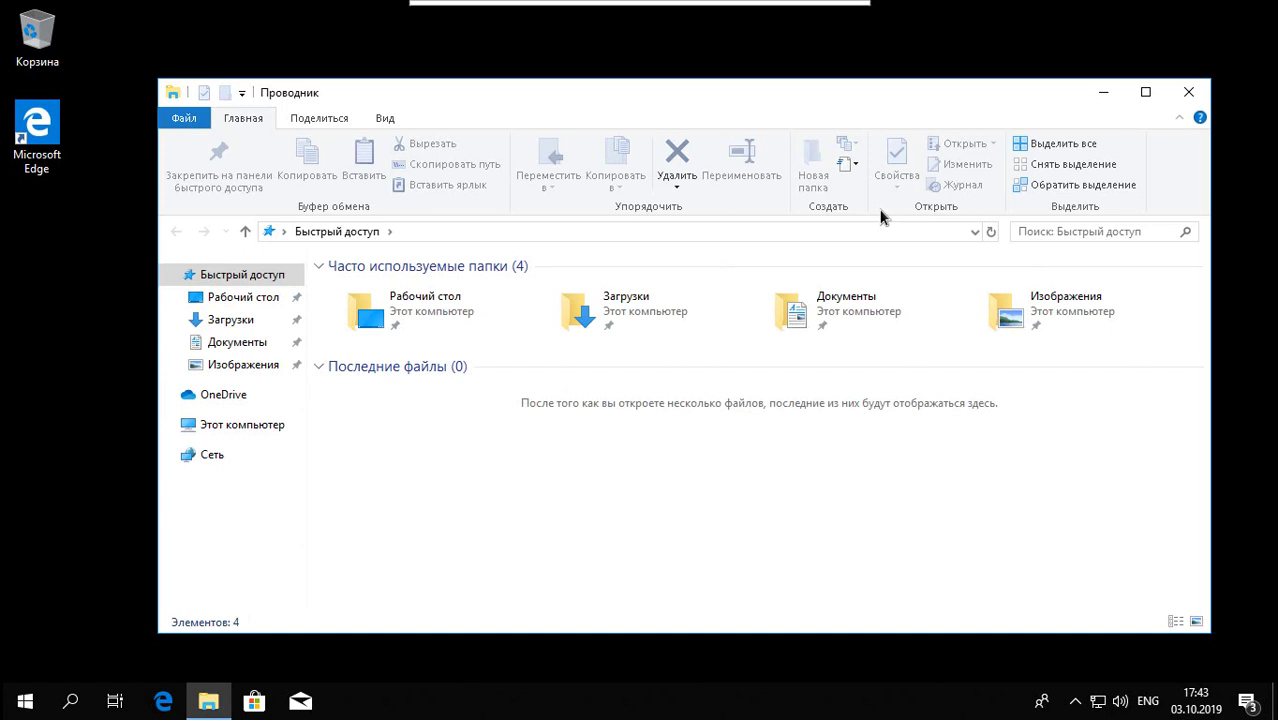
Open the redirected Persistent на amnesia drive from Этот компьютер in File Explorer.
{"action": "left_click", "coordinate": [258, 428]}
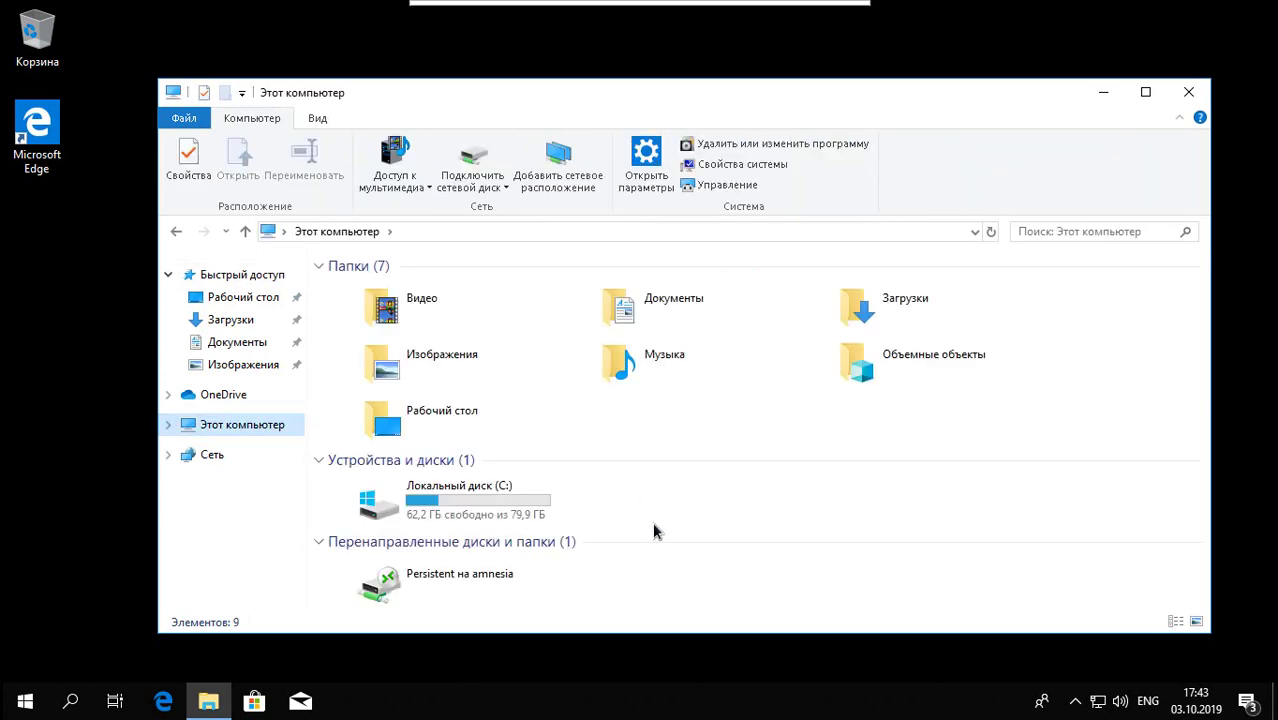
{"action": "left_click", "coordinate": [508, 594]}
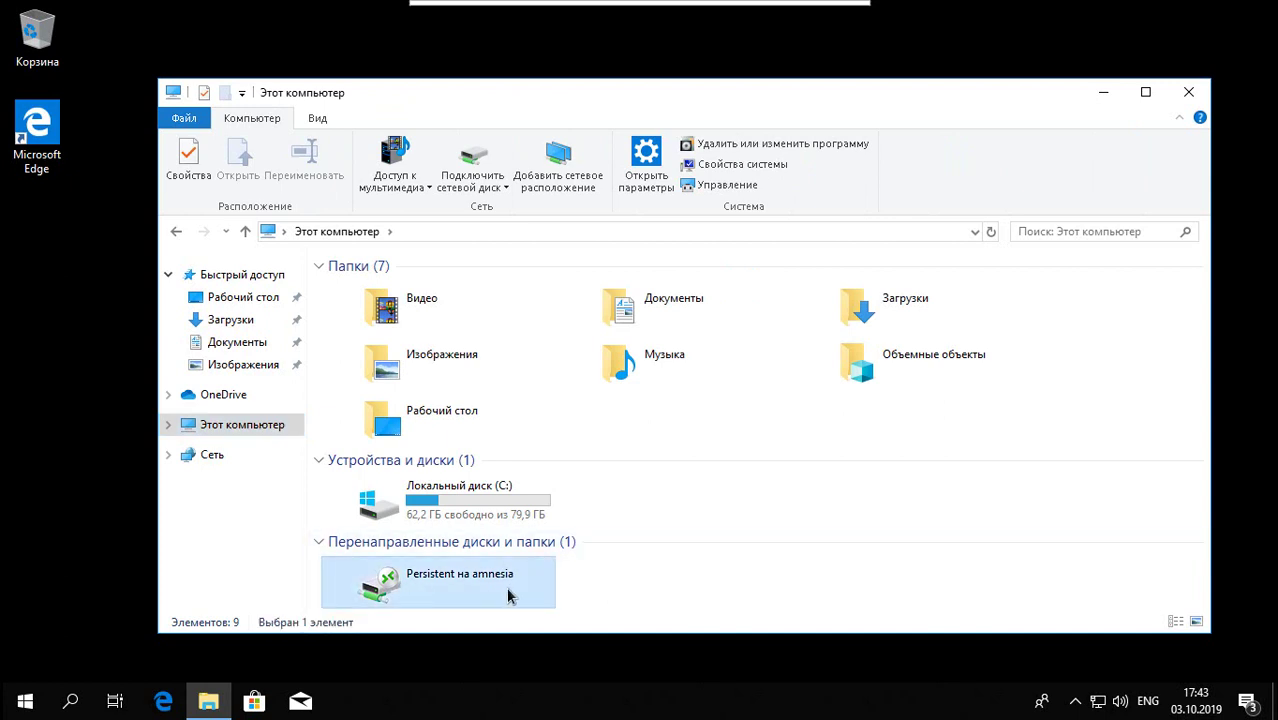
{"action": "double_click", "coordinate": [475, 581]}
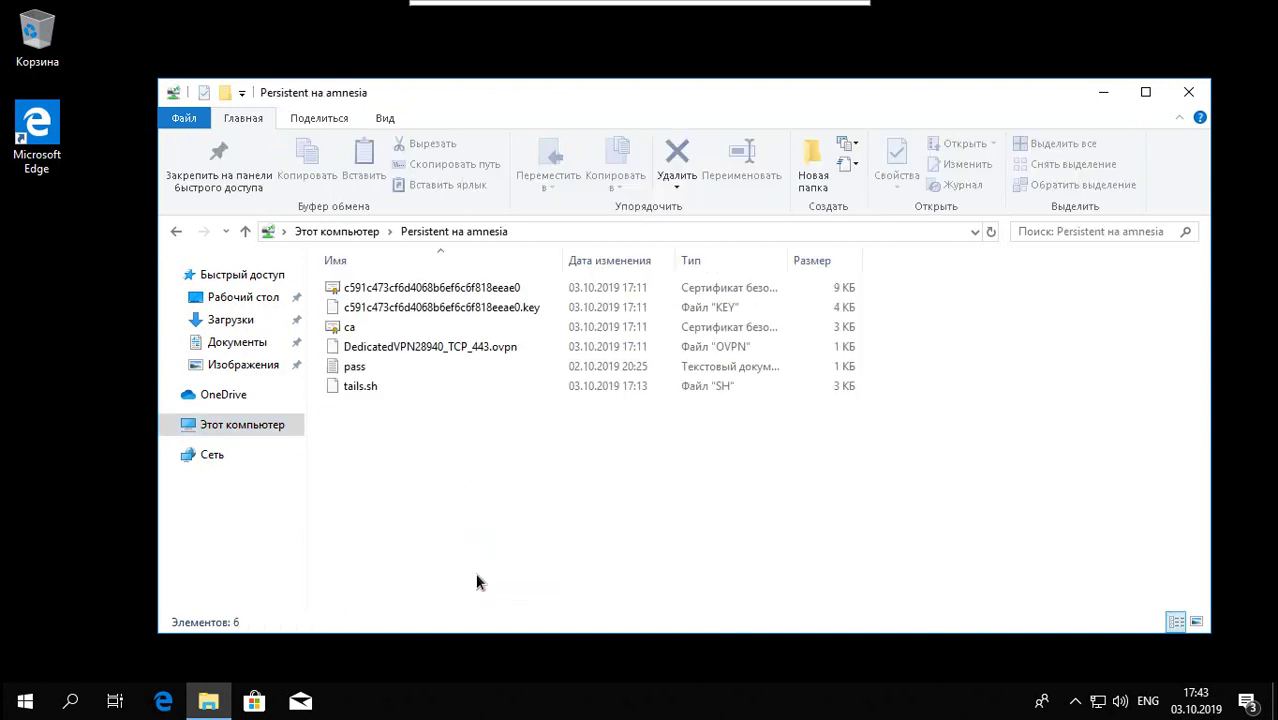
{"action": "right_click", "coordinate": [74, 332]}
{"action": "mouse_move", "coordinate": [139, 466]}
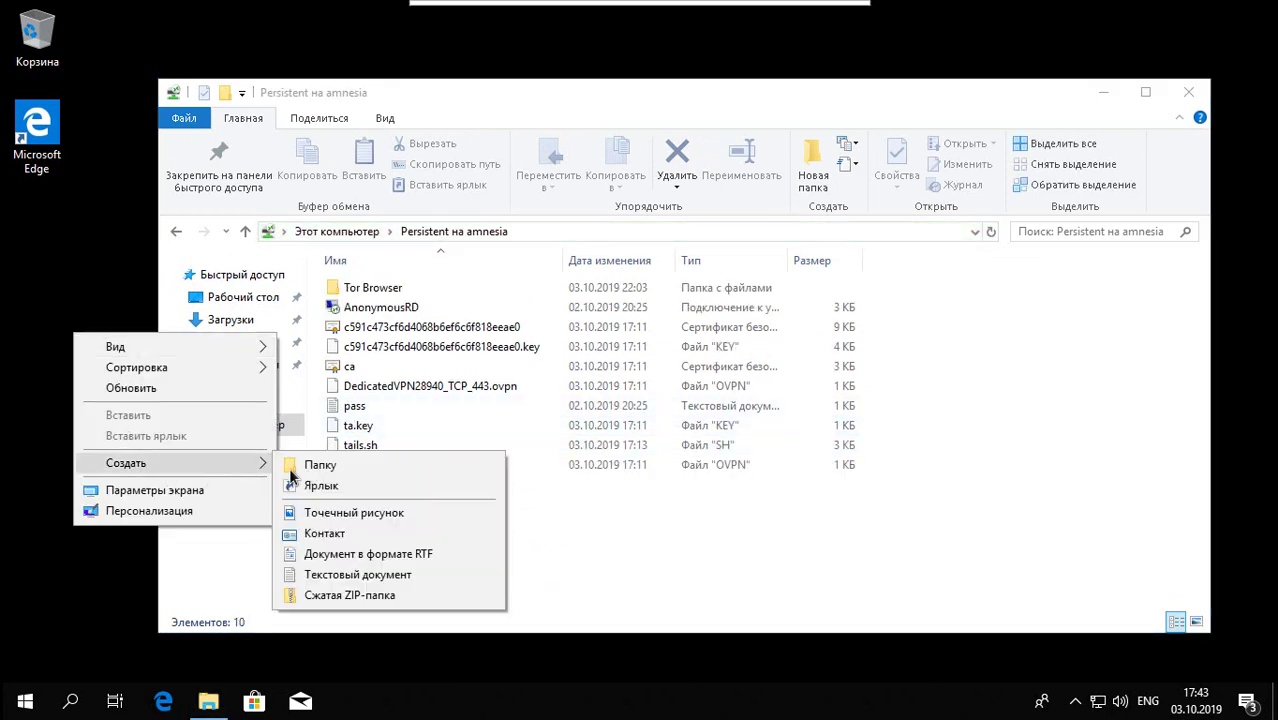
{"action": "left_click", "coordinate": [337, 574]}
{"action": "key", "text": "alt+shift"}
{"action": "type", "text": "секре"}
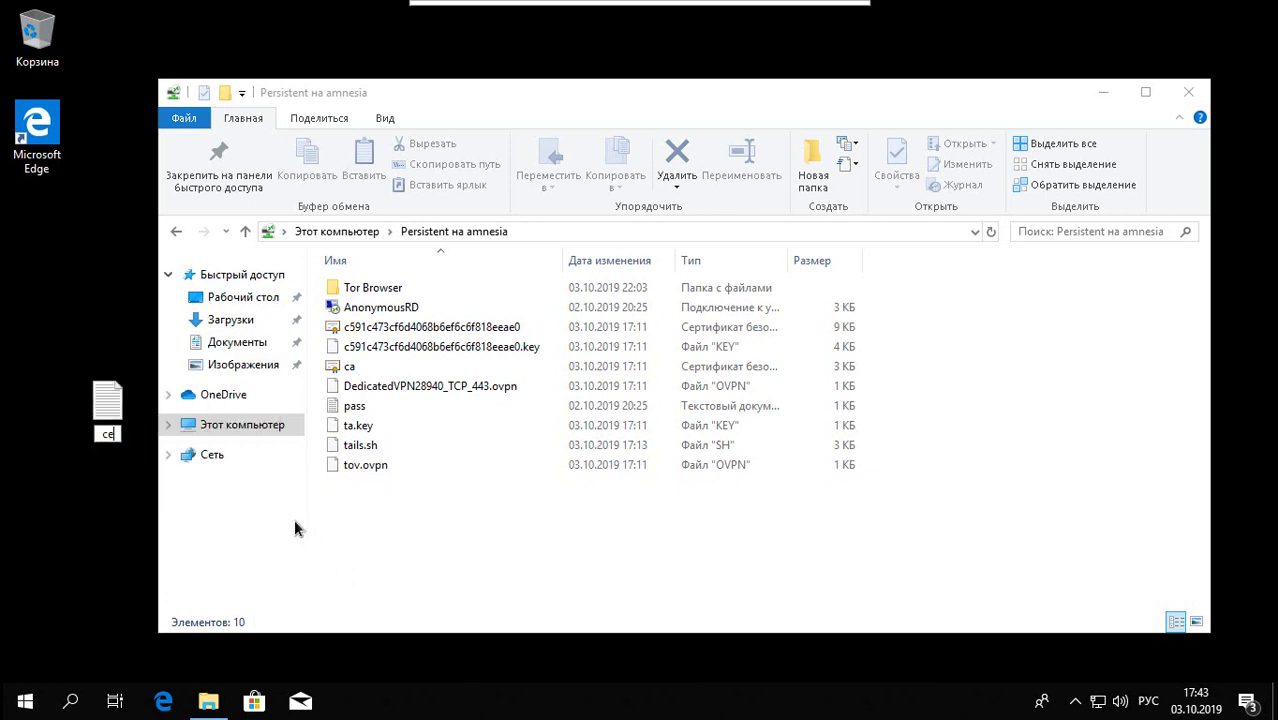
{"action": "type", "text": "т"}
{"action": "key", "text": "Return"}
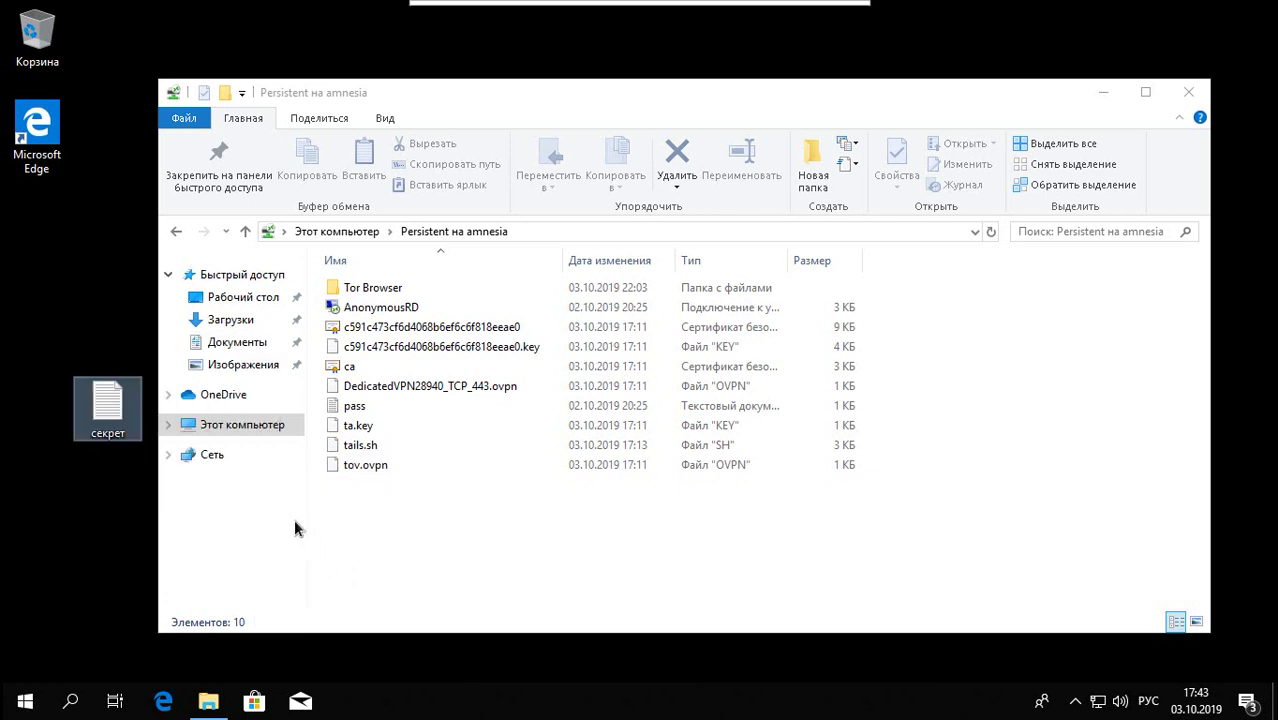
{"action": "key", "text": "Return"}
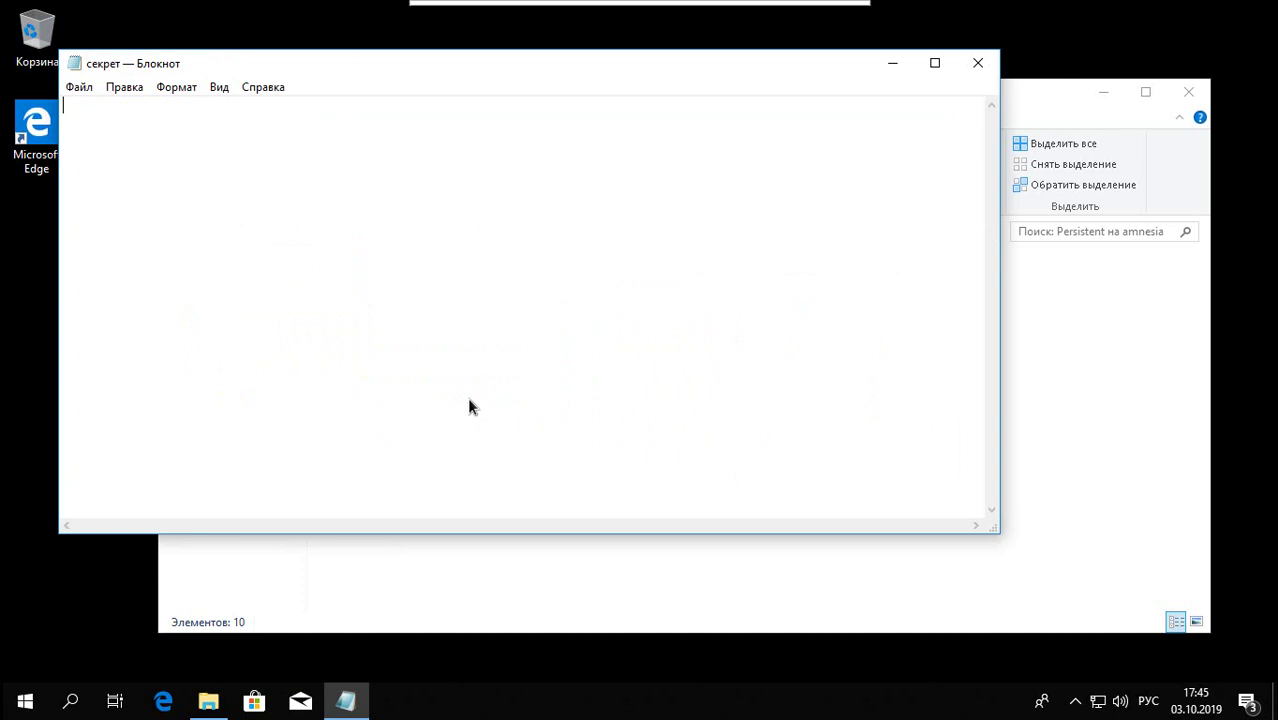
{"action": "type", "text": "12345"}
{"action": "left_click", "coordinate": [75, 88]}
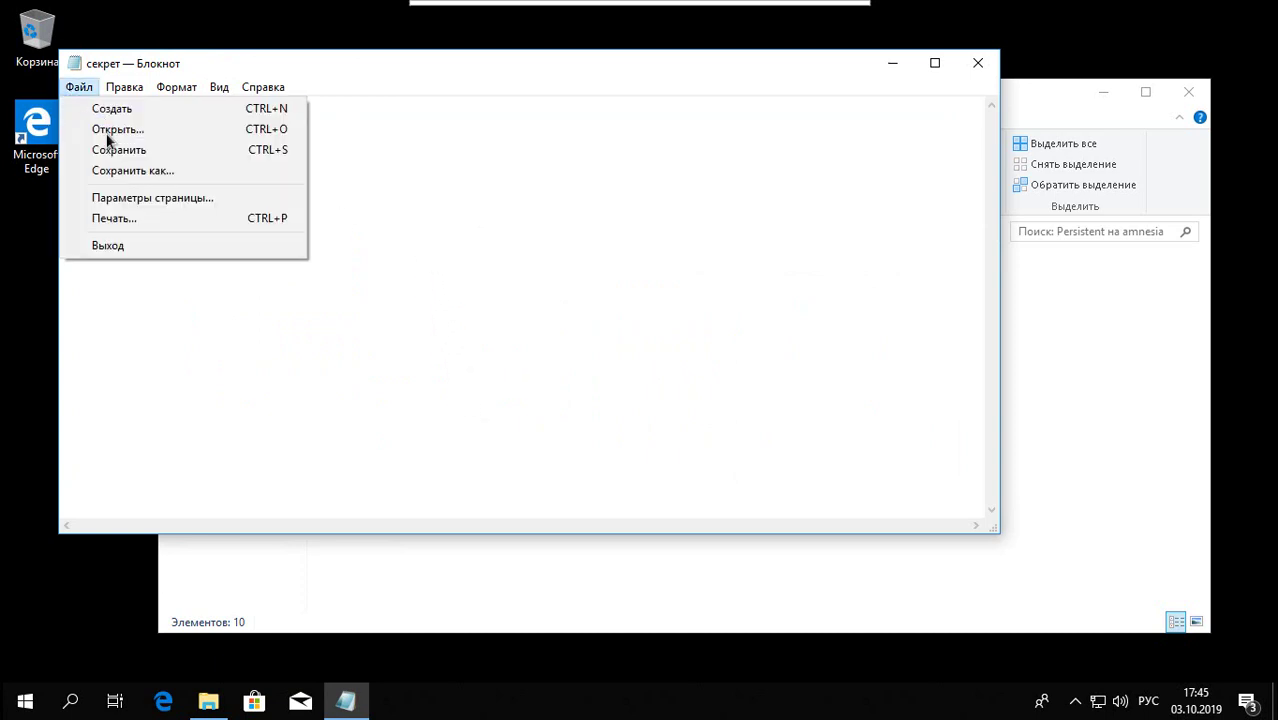
{"action": "left_click", "coordinate": [110, 149]}
{"action": "left_click", "coordinate": [978, 63]}
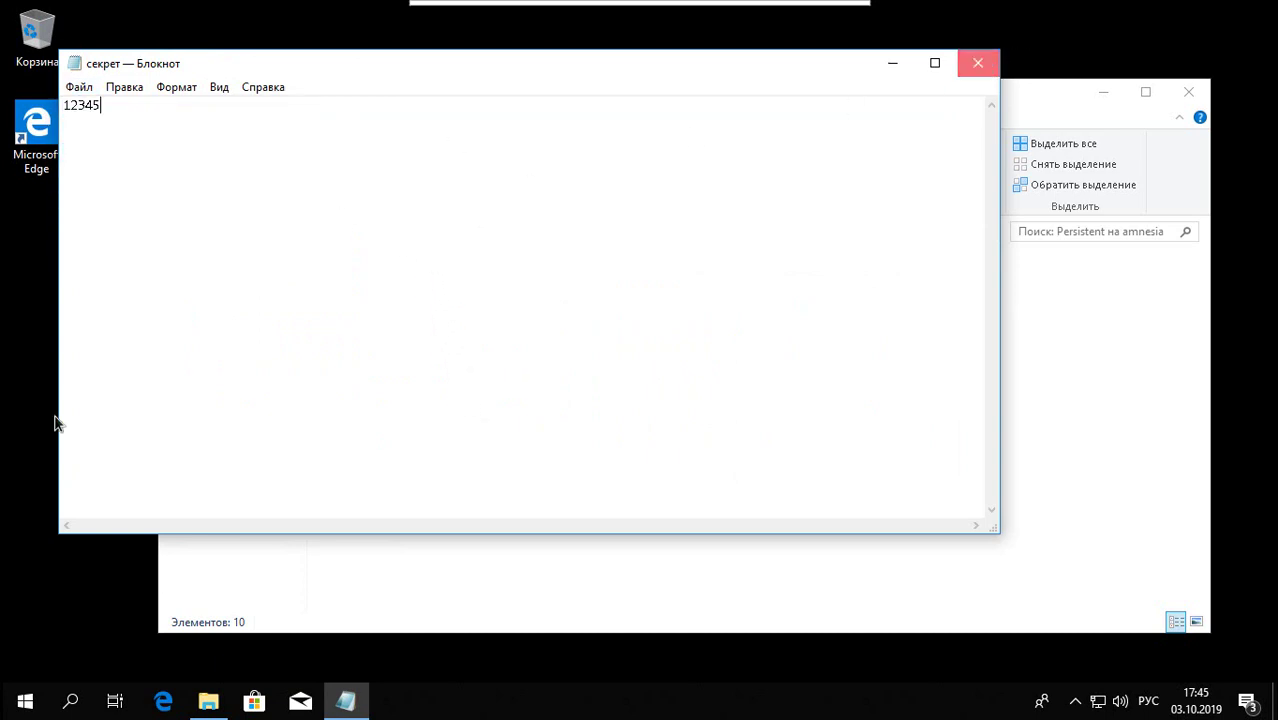
Copy секрет.txt into the Persistent на amnesia folder, then minimize Remmina.
{"action": "right_click", "coordinate": [95, 410]}
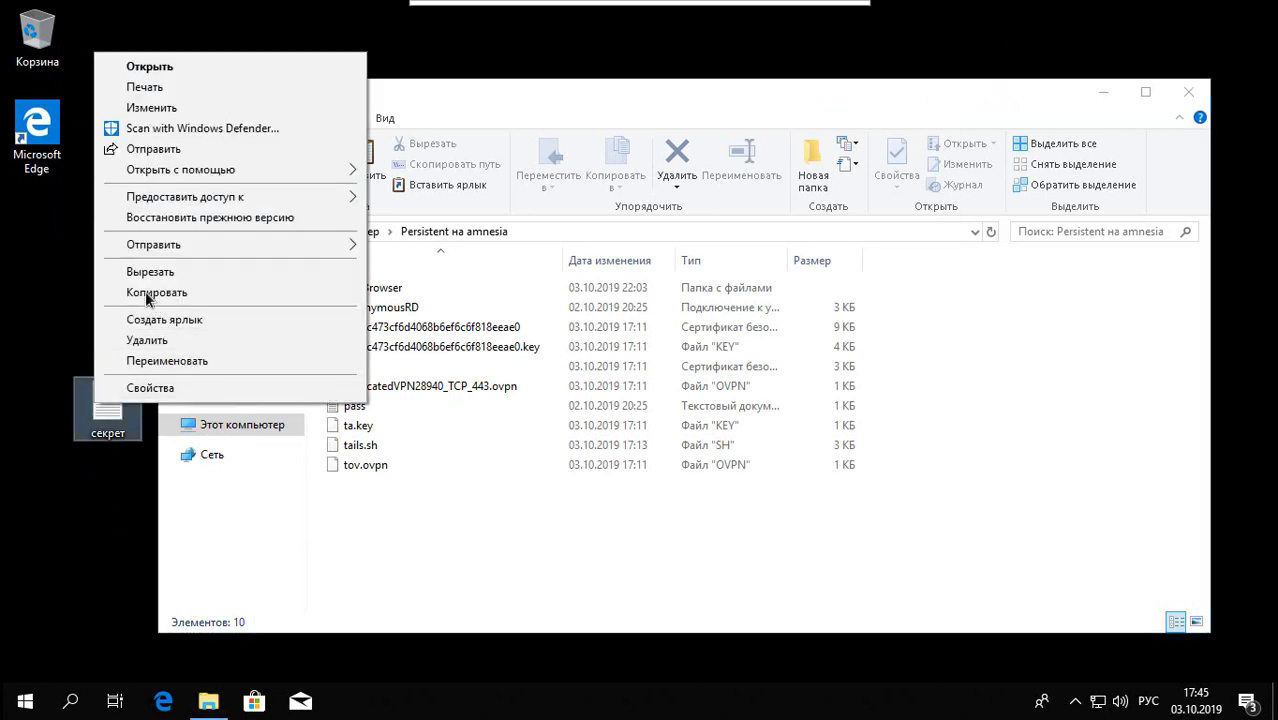
{"action": "left_click", "coordinate": [145, 292]}
{"action": "right_click", "coordinate": [394, 493]}
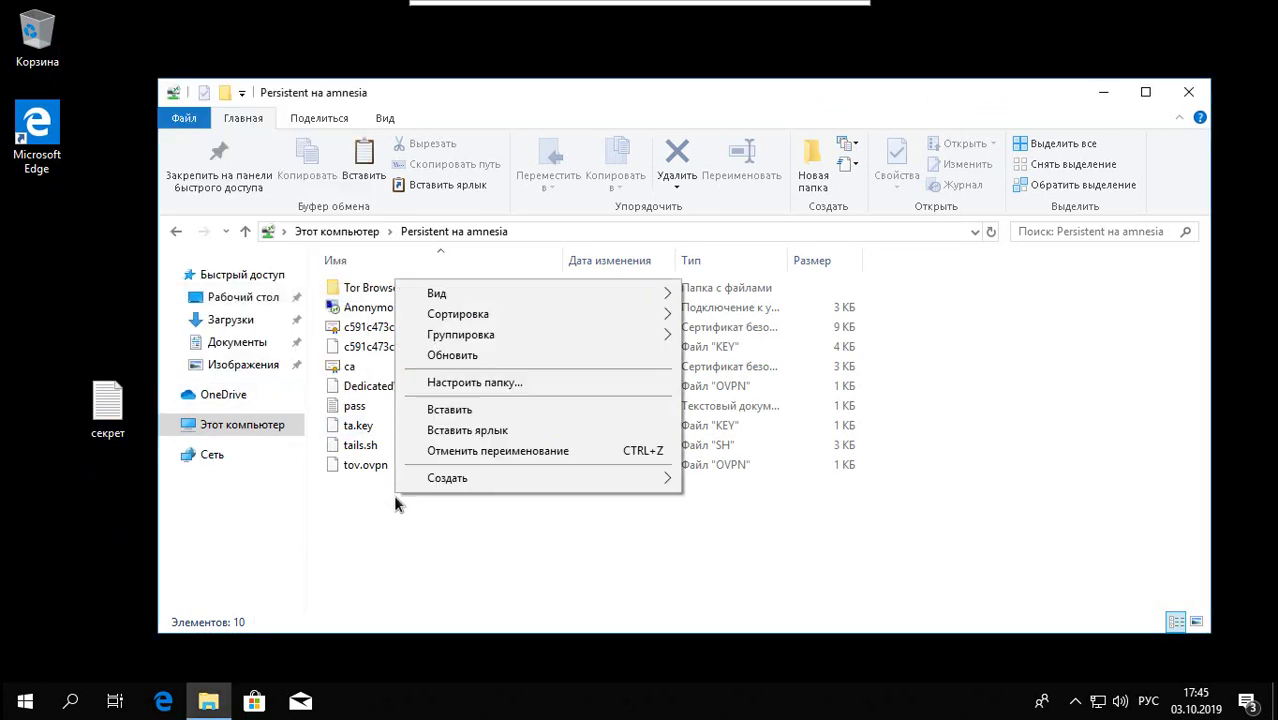
{"action": "left_click", "coordinate": [454, 408]}
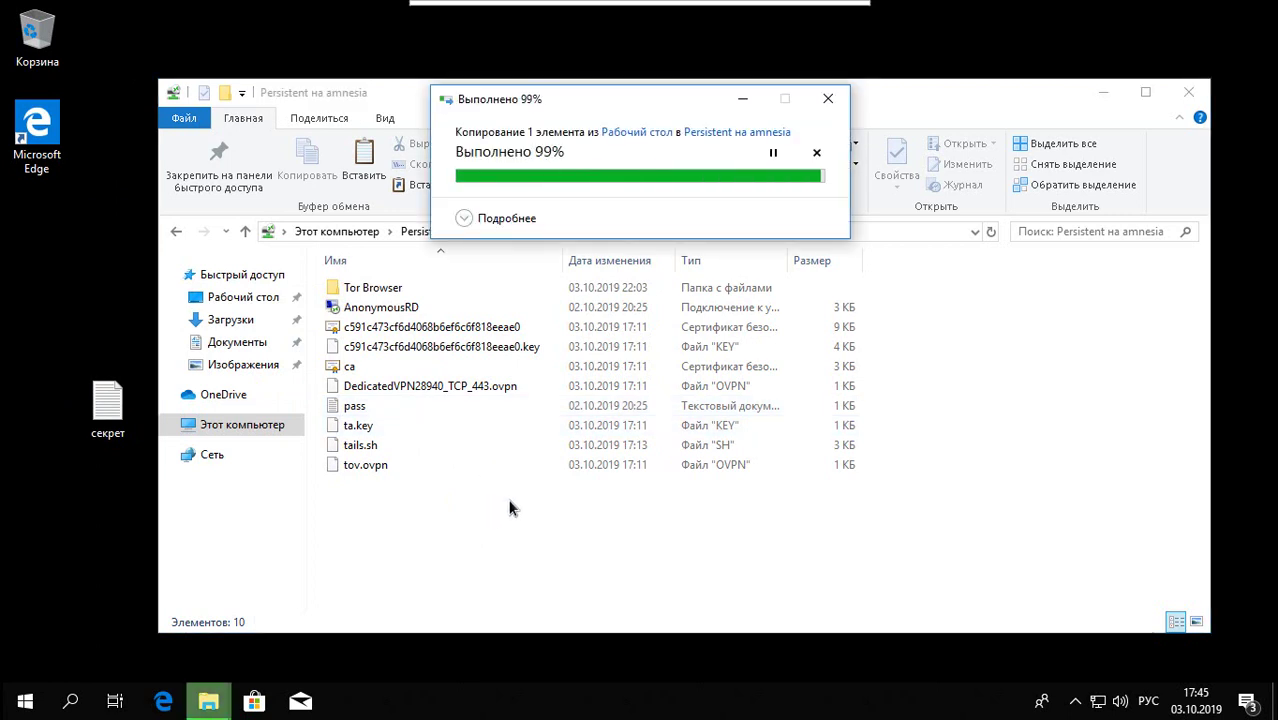
{"action": "mouse_move", "coordinate": [752, 5]}
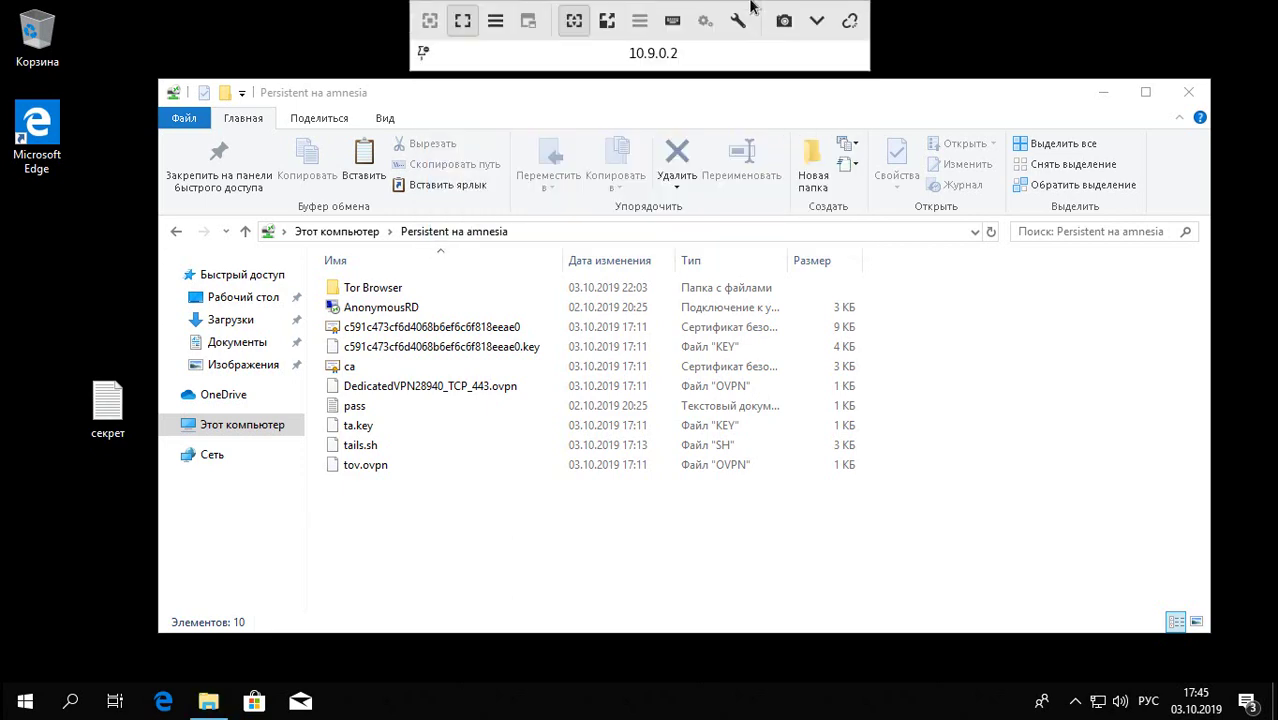
{"action": "left_click", "coordinate": [815, 14]}
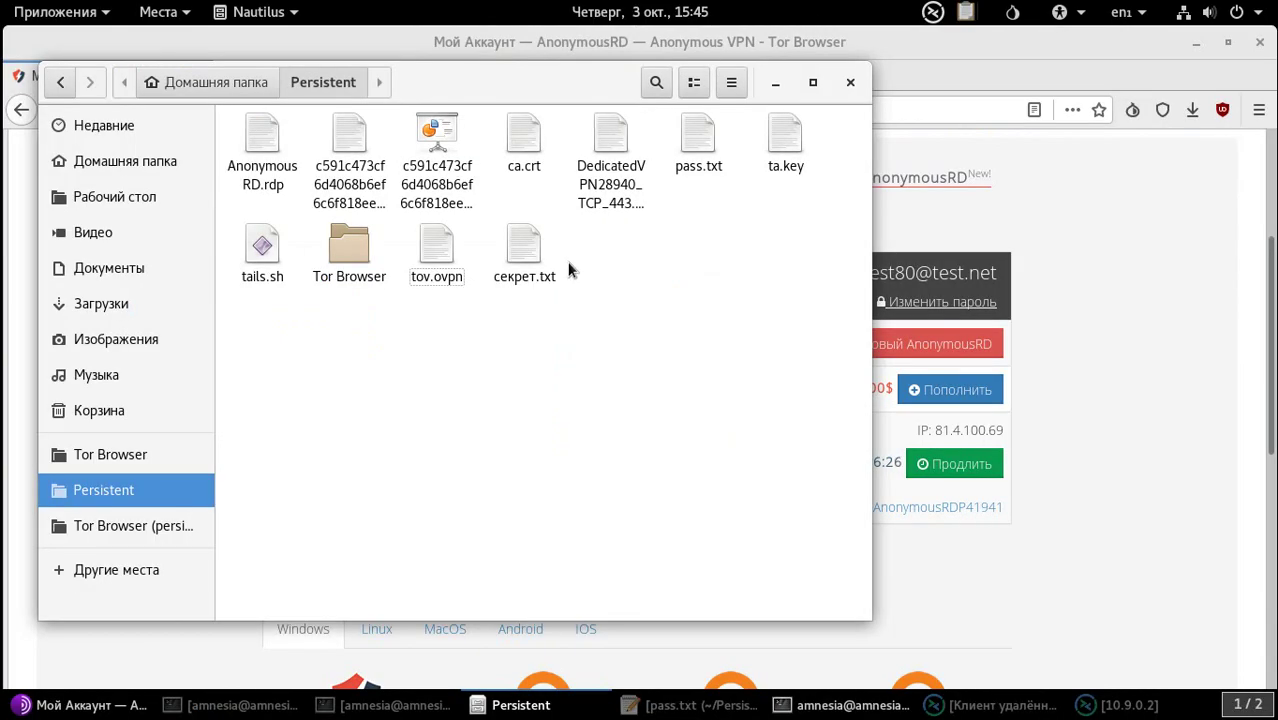
Open секрет.txt from Persistent in Text Editor, verify it reads 12345, and minimize it.
{"action": "left_click", "coordinate": [530, 284]}
{"action": "double_click", "coordinate": [524, 272]}
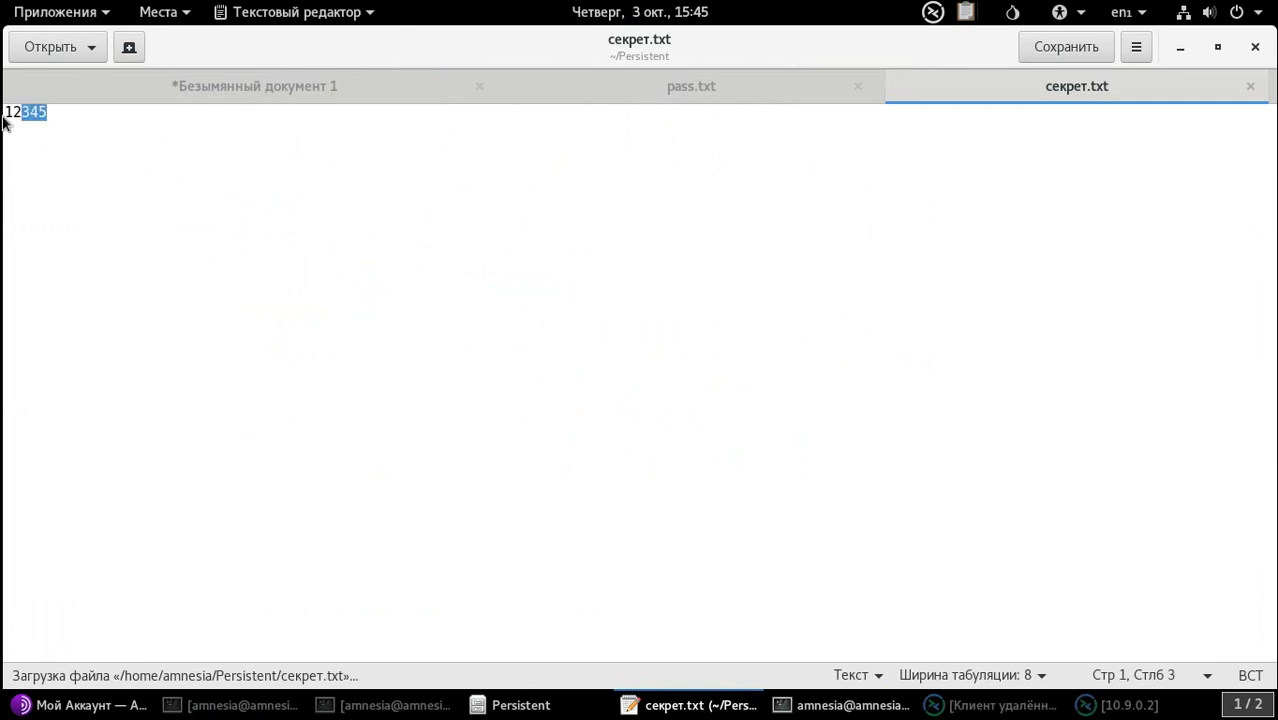
{"action": "left_click", "coordinate": [1178, 48]}
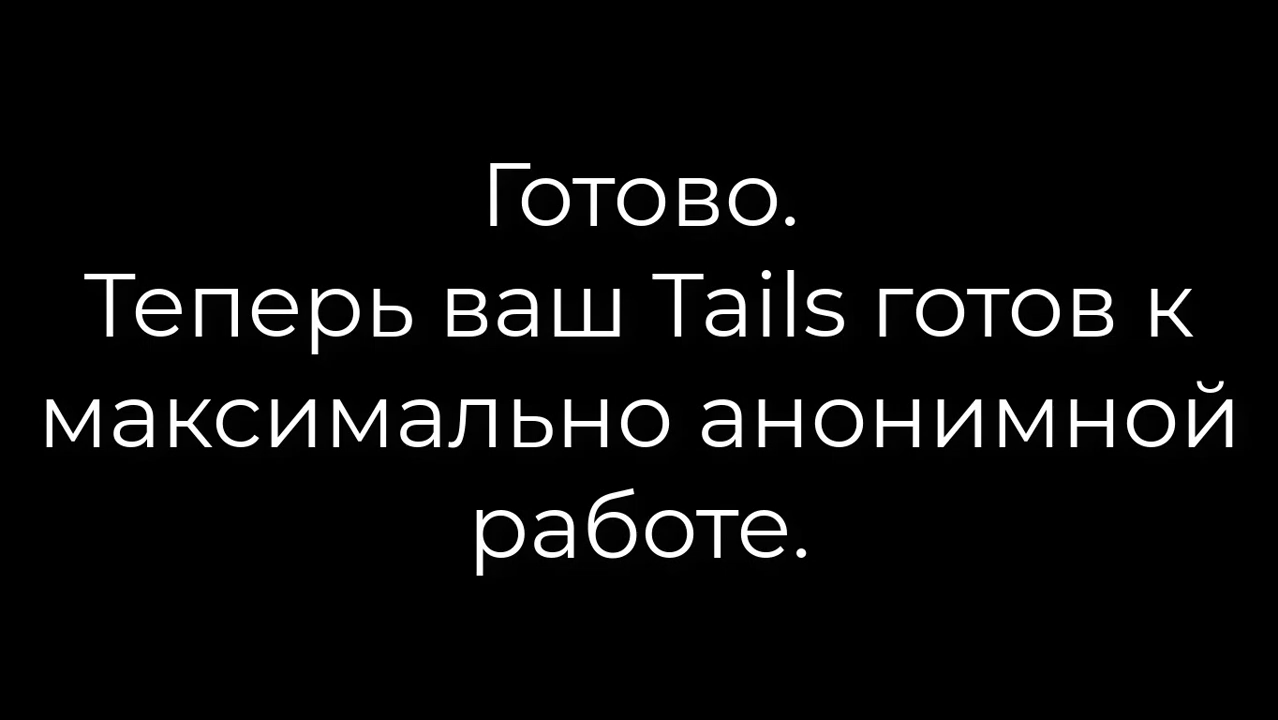